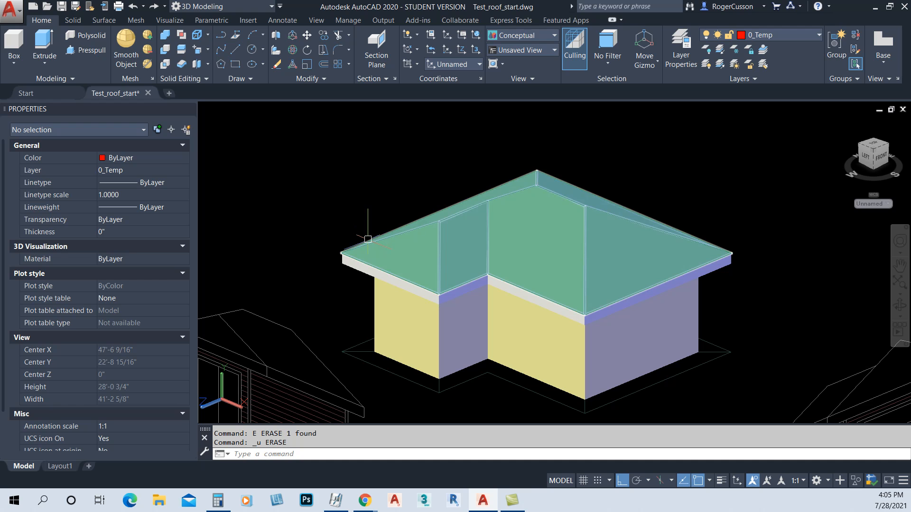
# Move the hip roof's shingle solid to the Ext Metal layer and clear the selection.
pyautogui.scroll(-2, 378, 242)
pyautogui.keyDown('shift'); pyautogui.moveTo(387, 246); pyautogui.dragTo(355, 261, button='middle'); pyautogui.keyUp('shift')
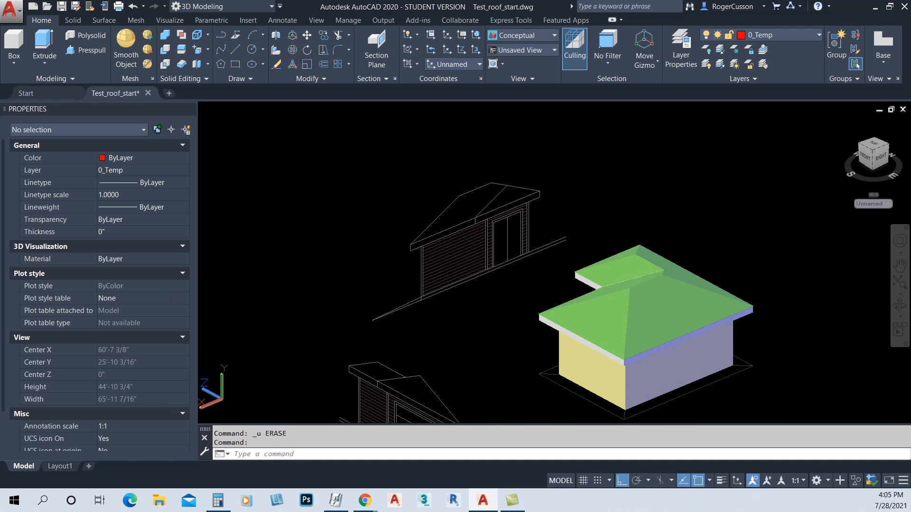
pyautogui.moveTo(460, 319); pyautogui.dragTo(294, 317, button='middle')
pyautogui.scroll(3, 389, 342)
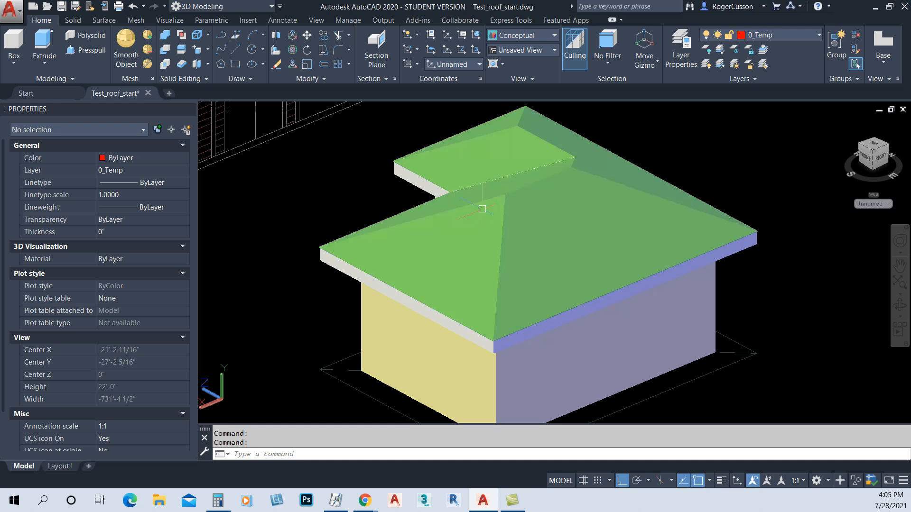
pyautogui.scroll(4, 503, 201)
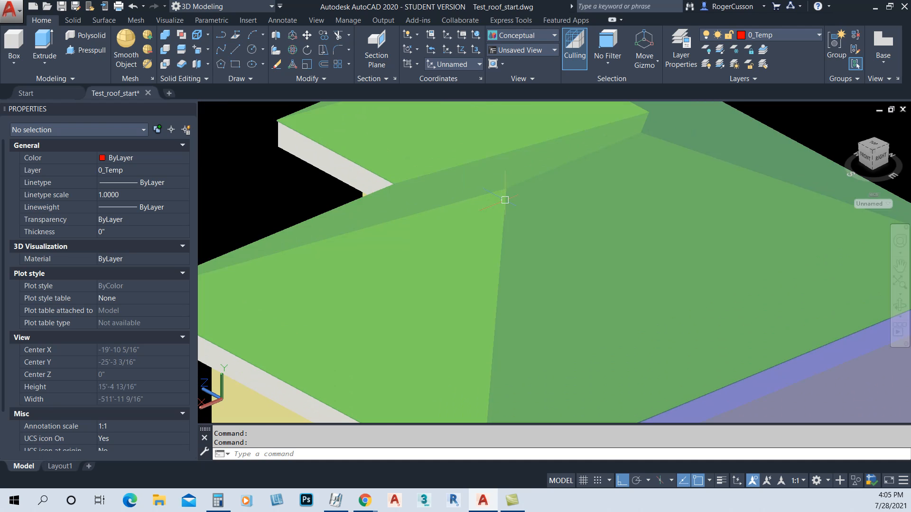
pyautogui.scroll(-3, 504, 201)
pyautogui.click(503, 201)
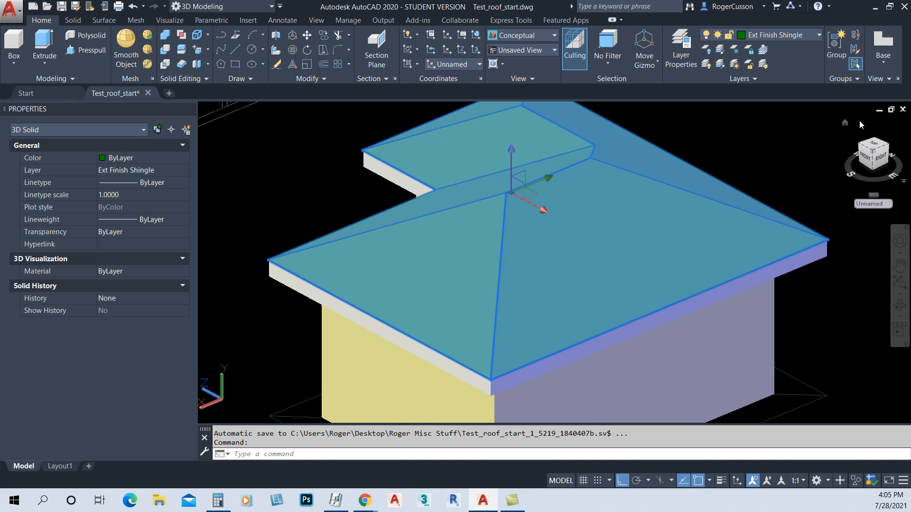
pyautogui.click(820, 37)
pyautogui.press('Escape')
pyautogui.click(709, 193)
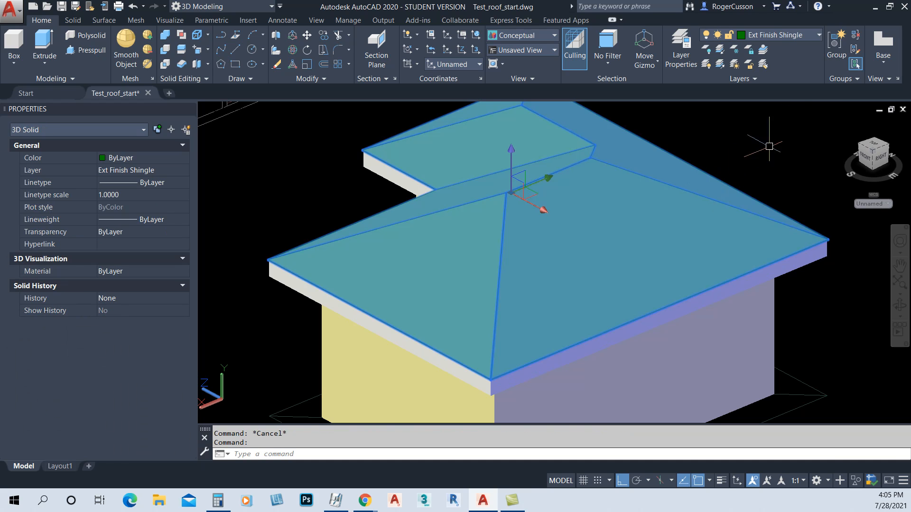
pyautogui.click(810, 36)
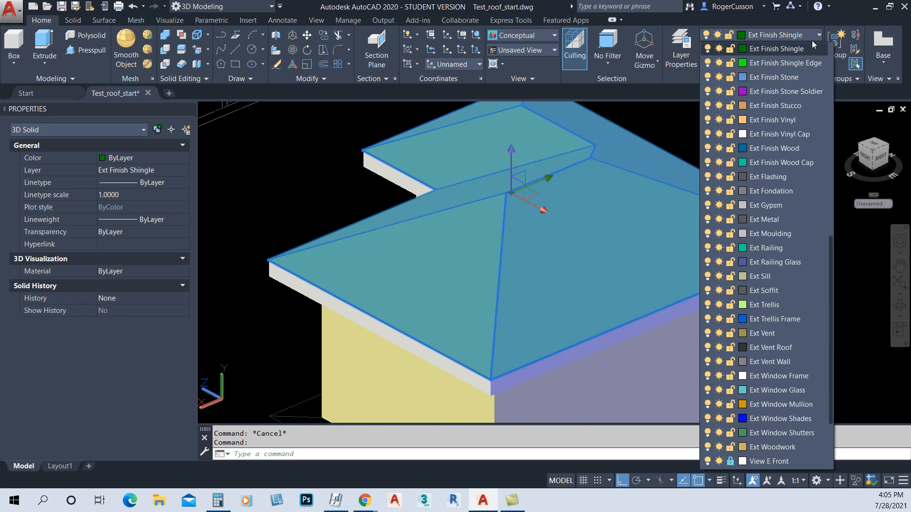
pyautogui.click(767, 220)
pyautogui.press('Escape')
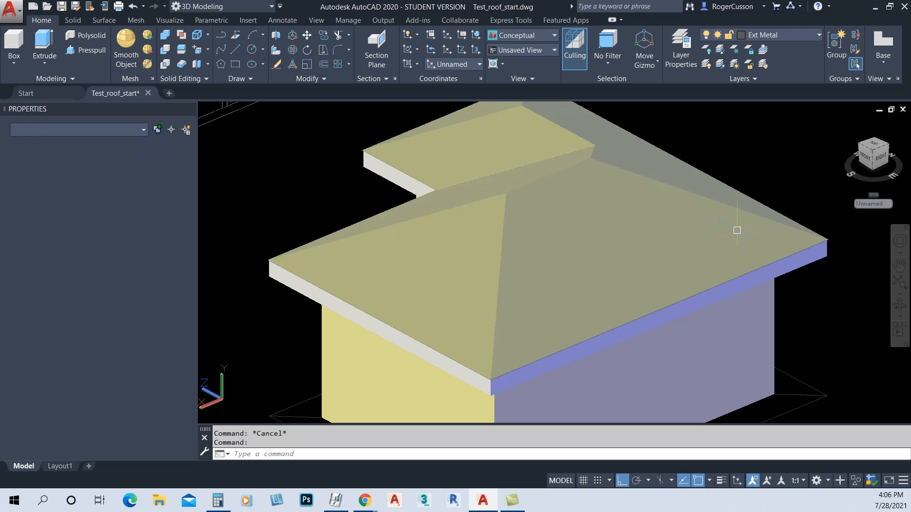
pyautogui.scroll(2, 621, 307)
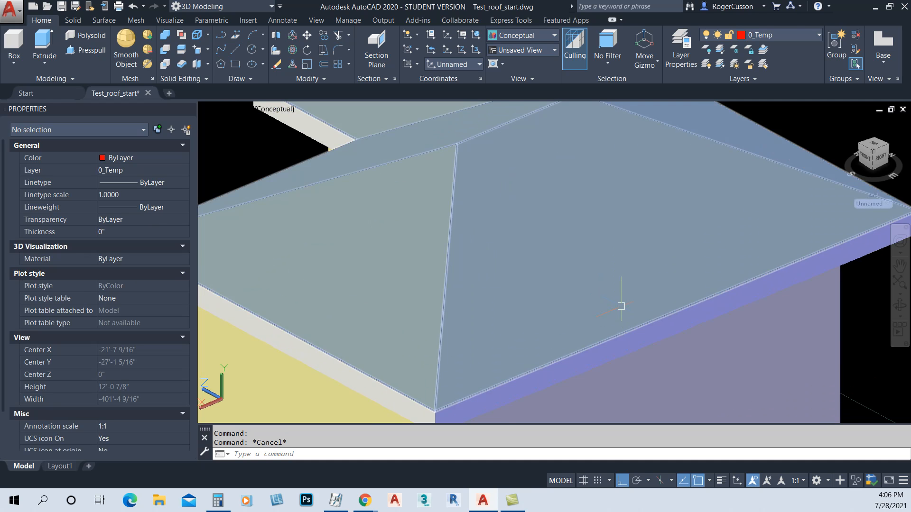
pyautogui.scroll(-3, 620, 306)
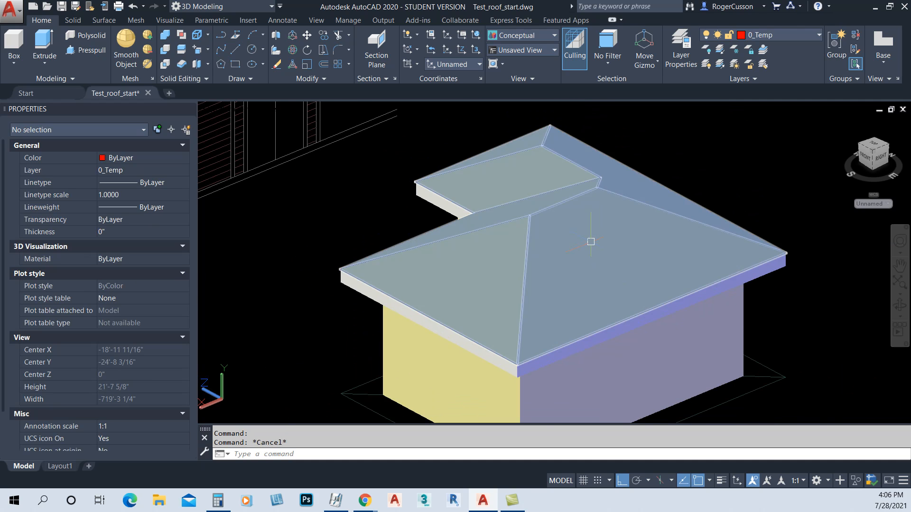
pyautogui.write('p')
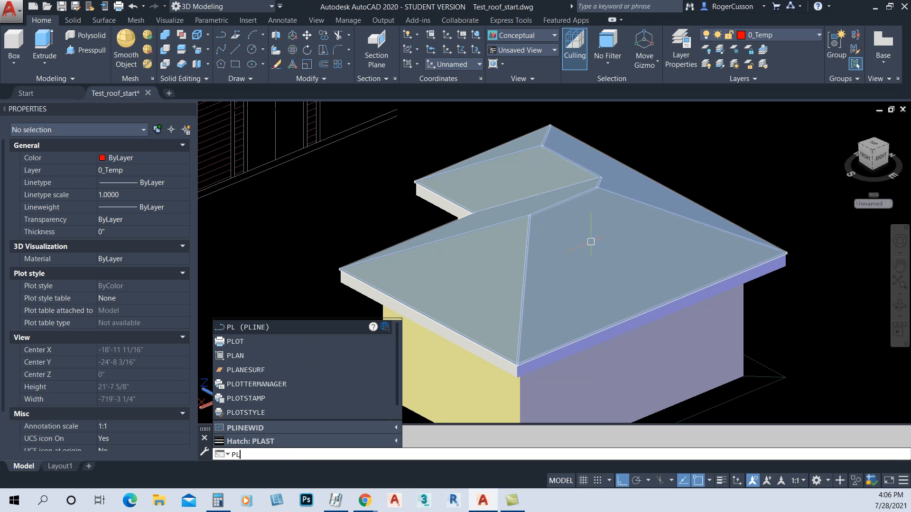
pyautogui.press('Escape')
pyautogui.write('l')
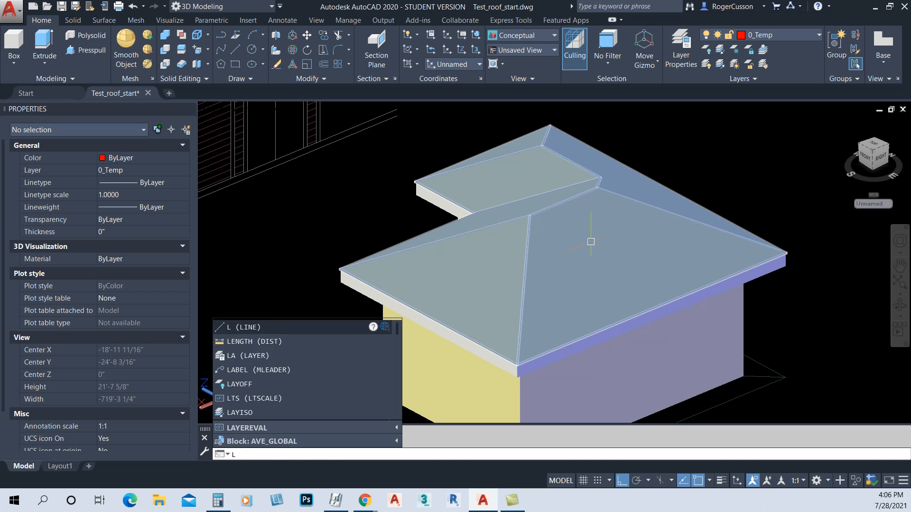
pyautogui.press('Return')
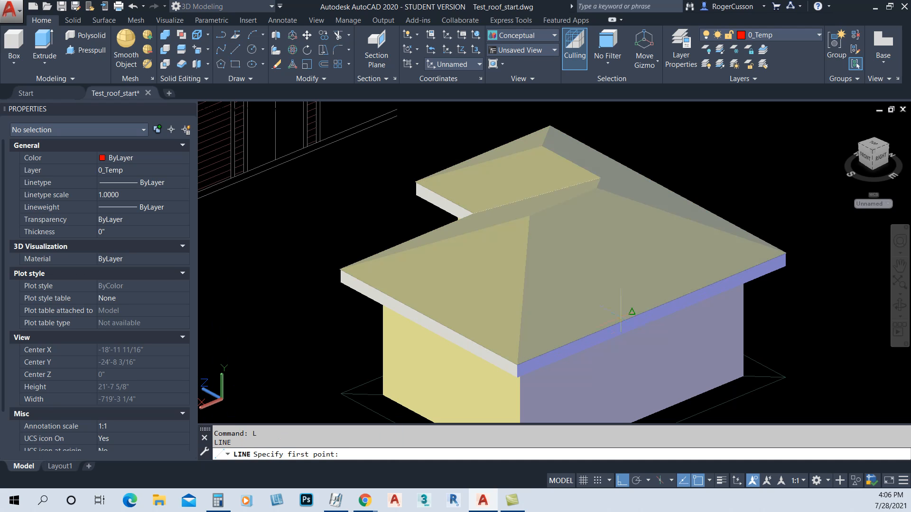
pyautogui.scroll(6, 635, 316)
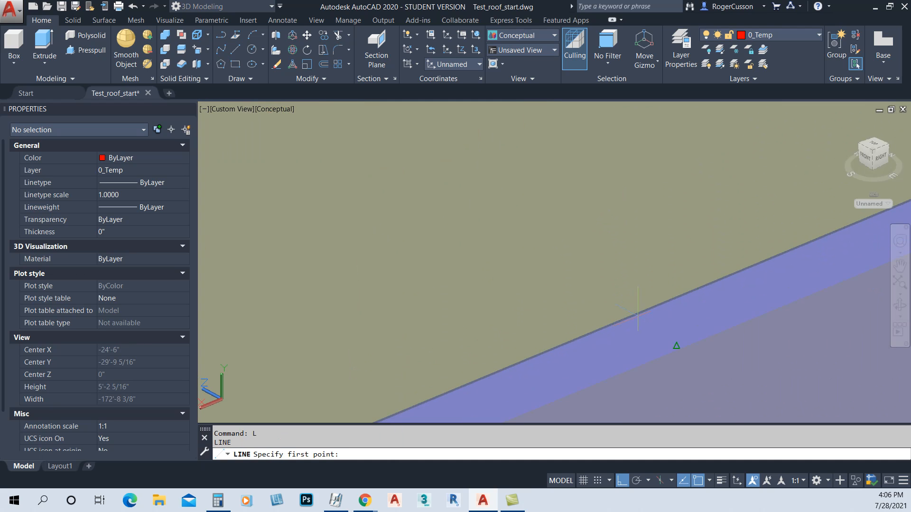
# Switch the model's visual style from Conceptual to 2D Wireframe.
pyautogui.scroll(-8, 659, 301)
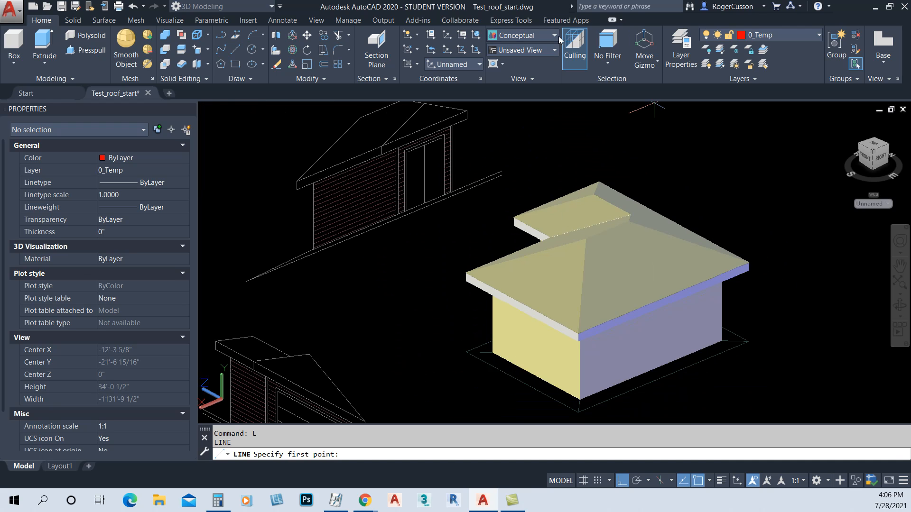
pyautogui.click(555, 35)
pyautogui.click(519, 64)
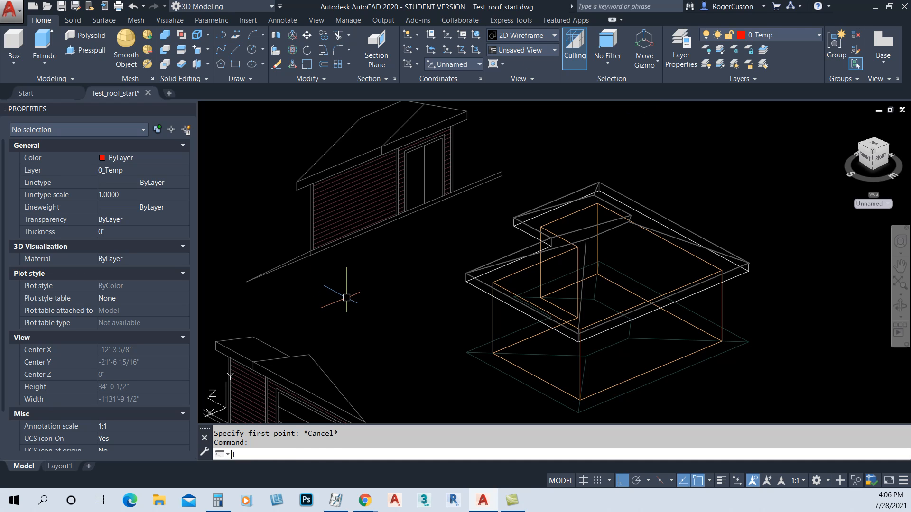
pyautogui.press('Return')
pyautogui.scroll(4, 664, 299)
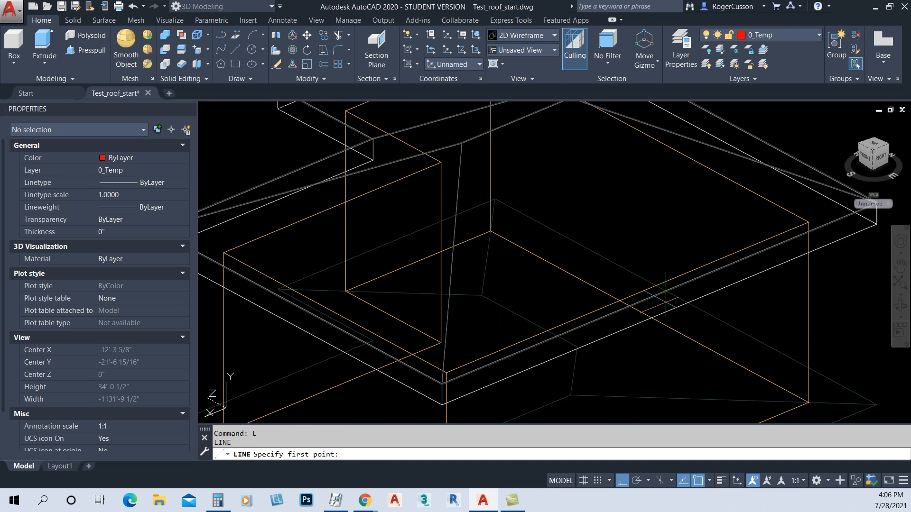
pyautogui.scroll(-5, 666, 299)
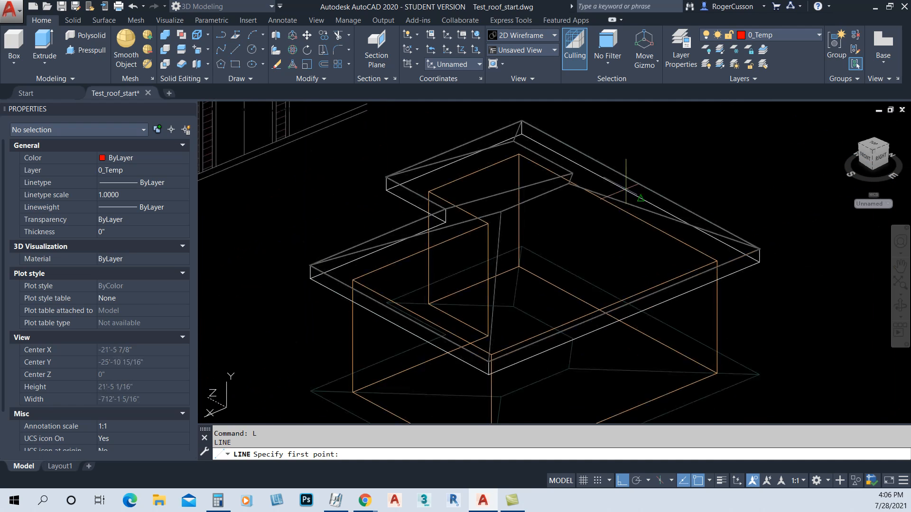
pyautogui.press('Escape')
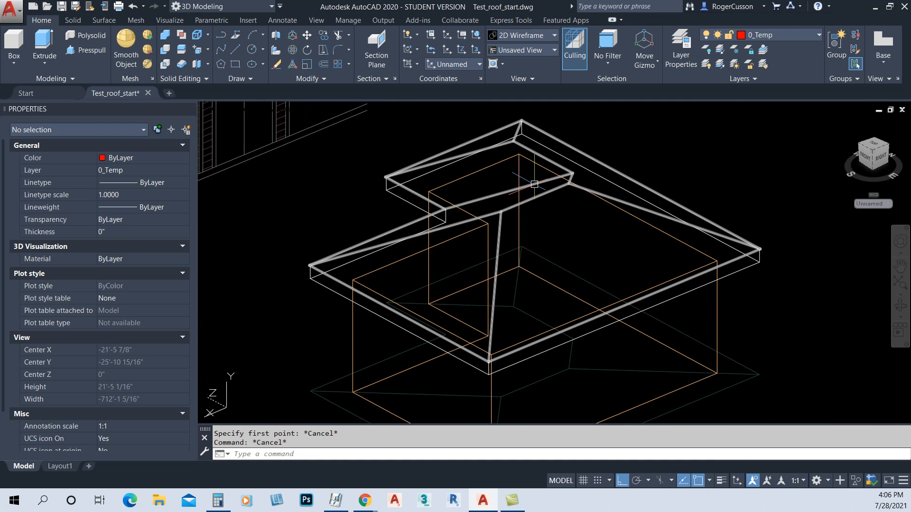
pyautogui.click(520, 196)
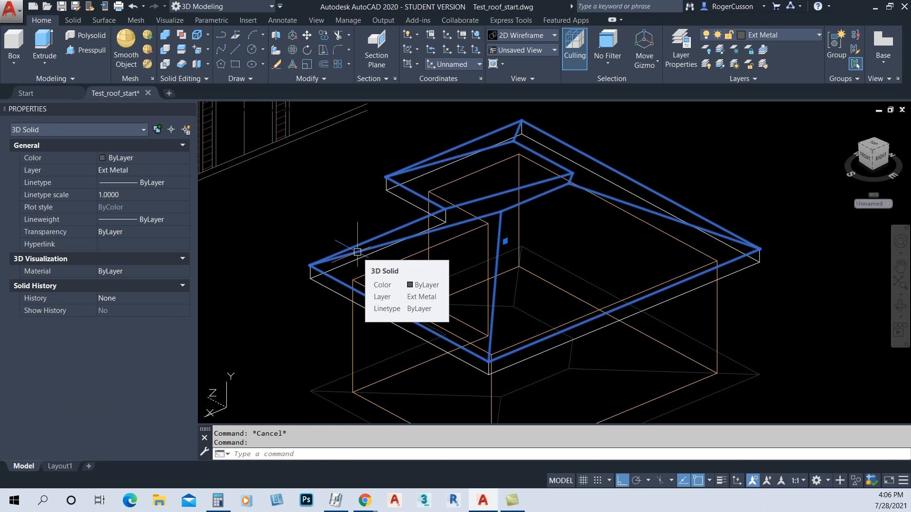
pyautogui.keyDown('shift'); pyautogui.rightClick(357, 252); pyautogui.keyUp('shift')
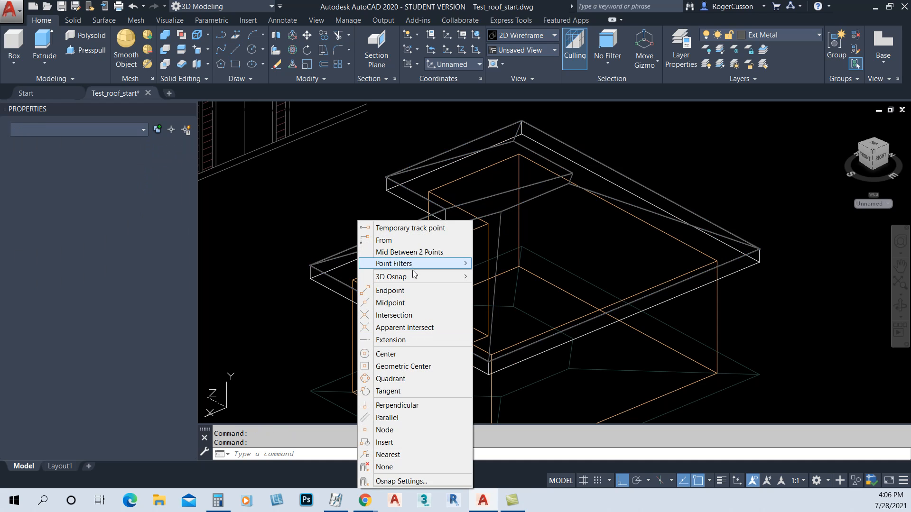
pyautogui.click(411, 291)
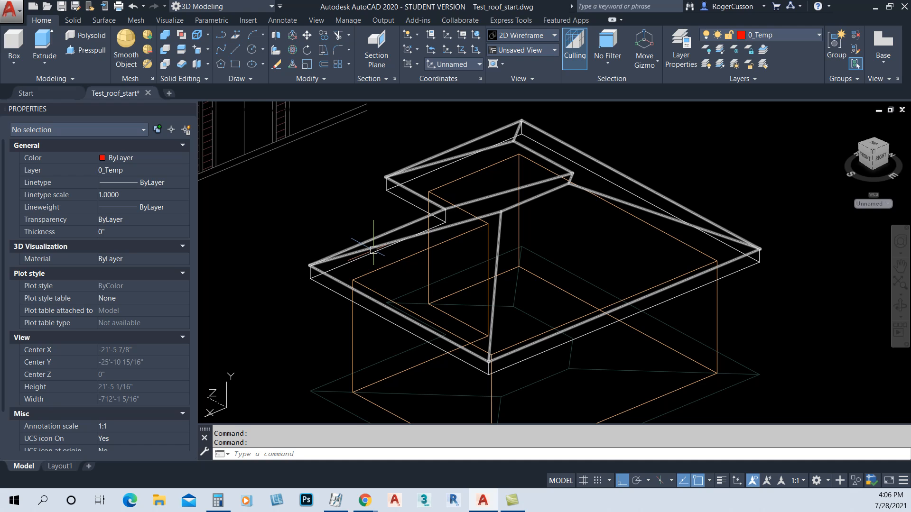
# Isolate the metal roof solid so that all other objects are hidden.
pyautogui.rightClick(358, 236)
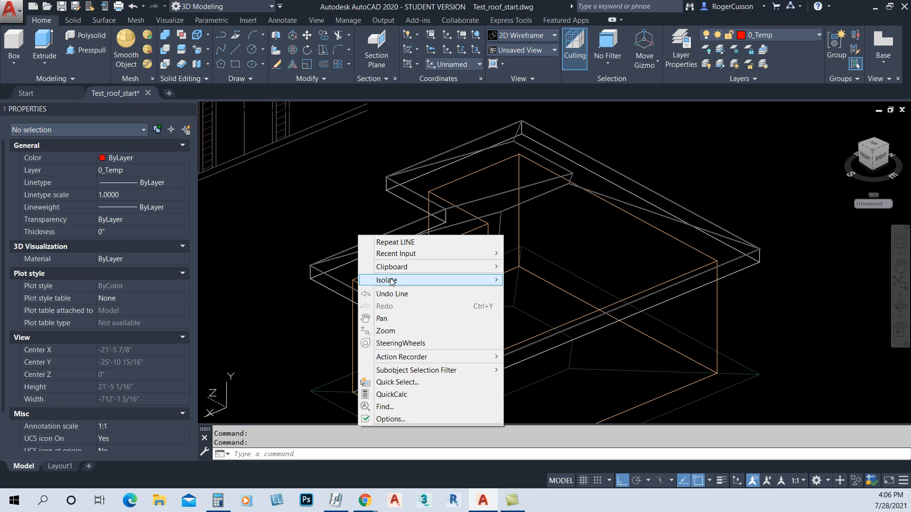
pyautogui.moveTo(476, 281)
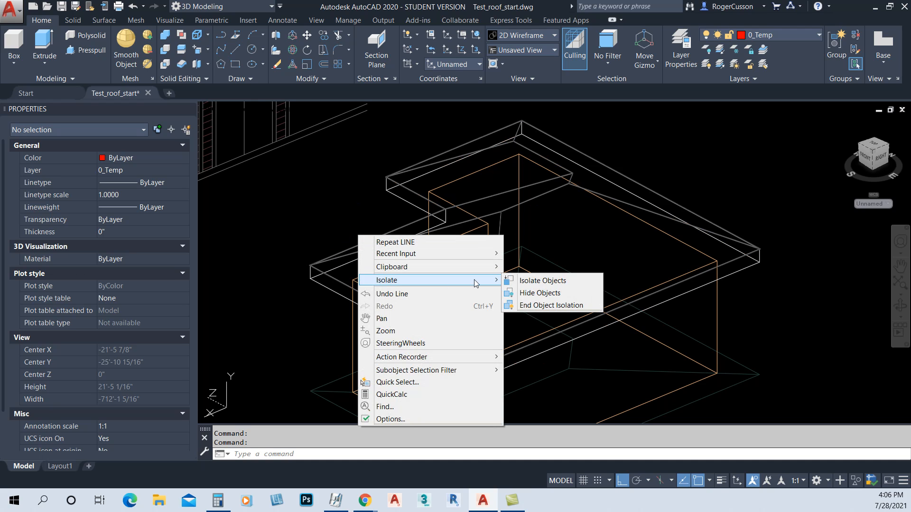
pyautogui.click(538, 283)
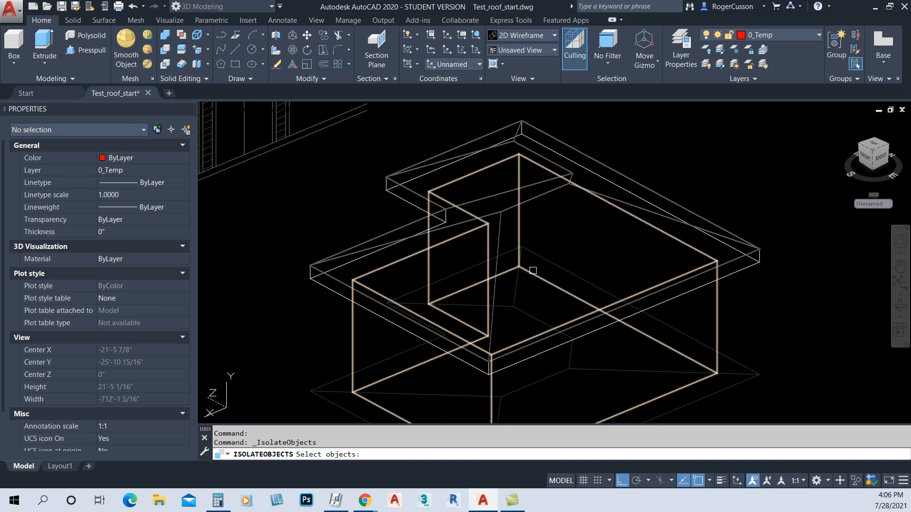
pyautogui.click(502, 214)
pyautogui.press('Return')
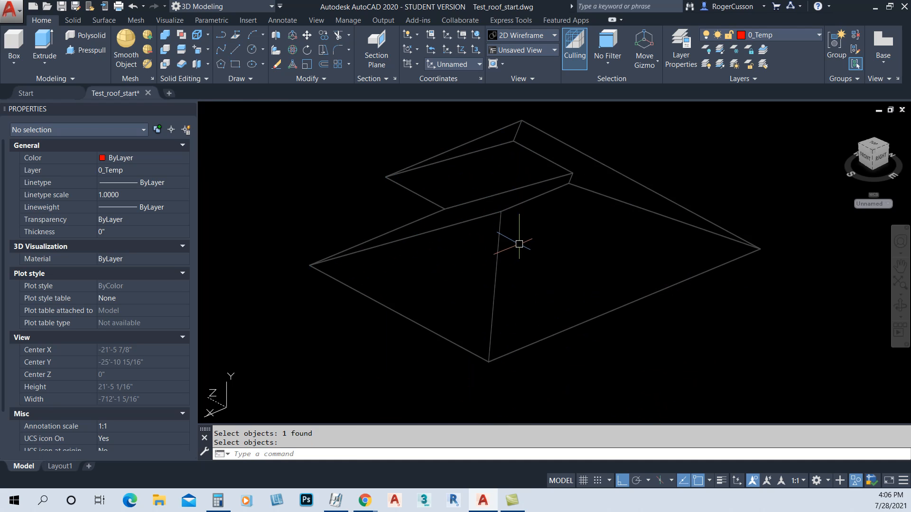
# With Ortho off, draw a line up the large roof slope from the midpoint of the eave's upper edge to the middle of the ridge.
pyautogui.scroll(6, 626, 307)
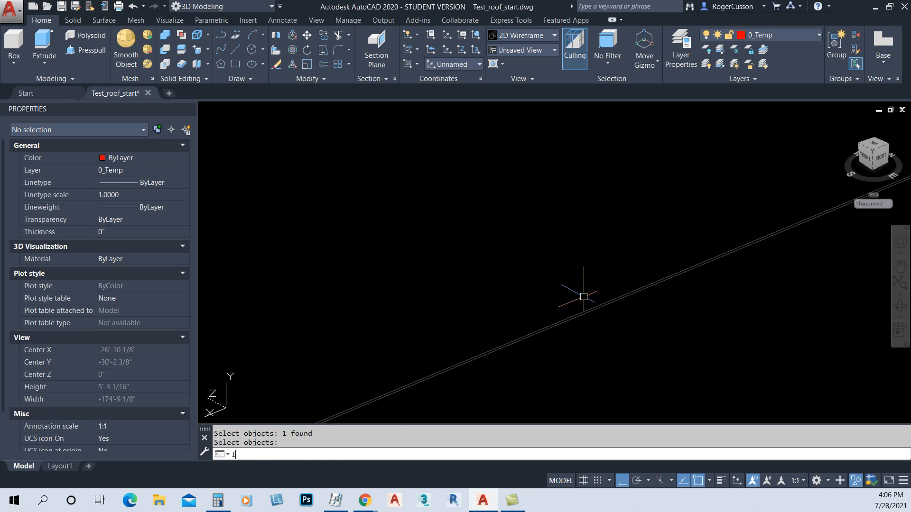
pyautogui.write('l')
pyautogui.press('Return')
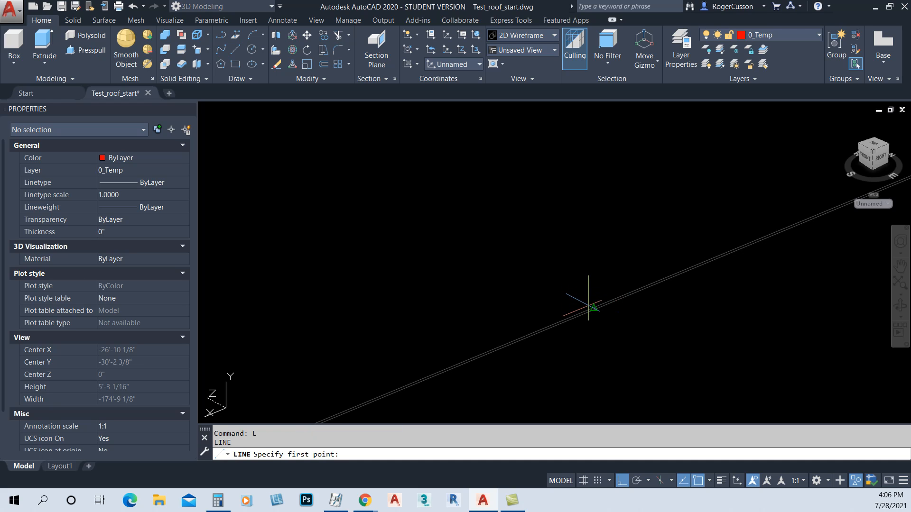
pyautogui.click(588, 304)
pyautogui.scroll(-5, 569, 285)
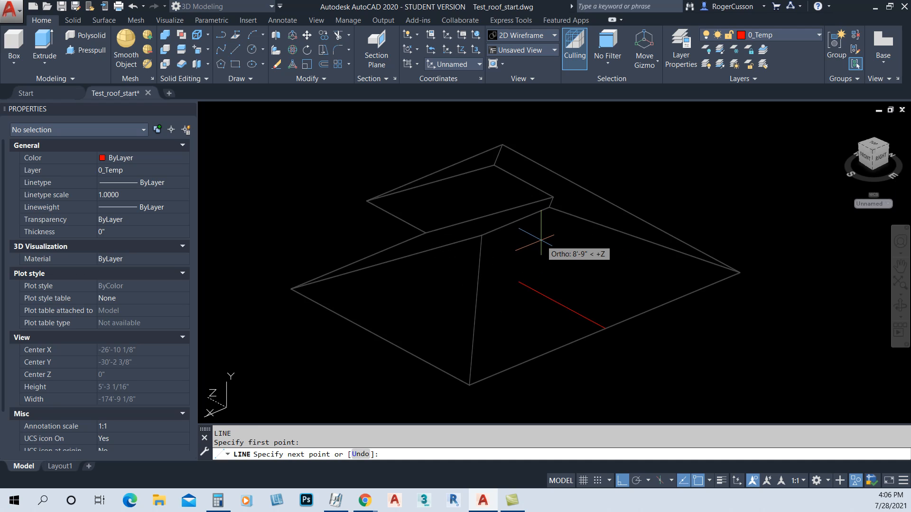
pyautogui.press('F8')
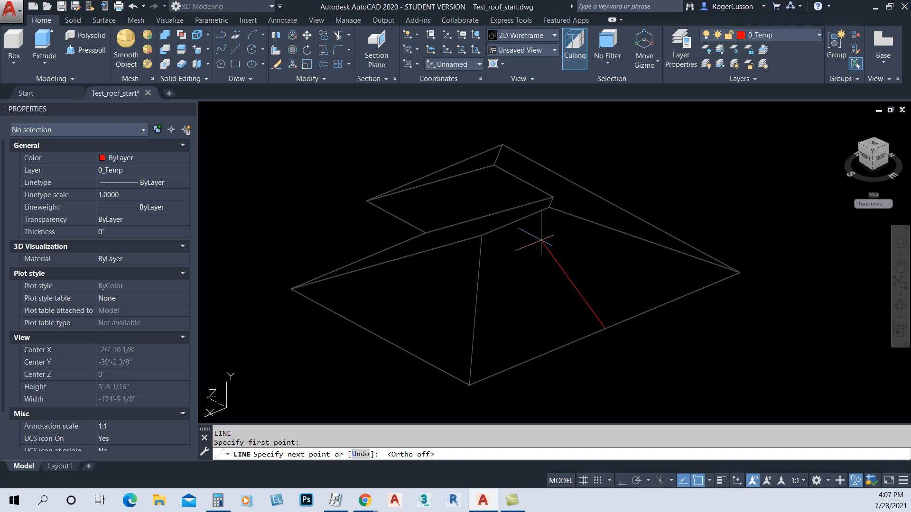
pyautogui.scroll(3, 525, 232)
pyautogui.scroll(-1, 527, 211)
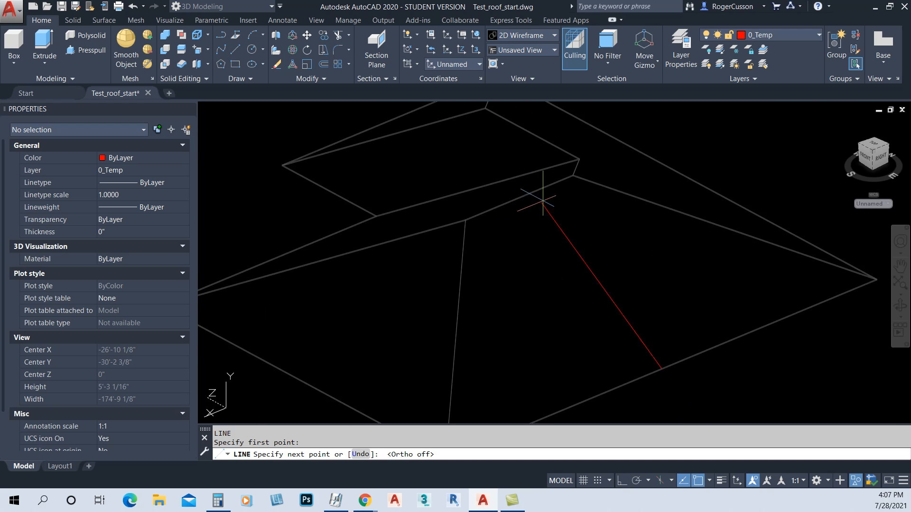
pyautogui.scroll(4, 520, 190)
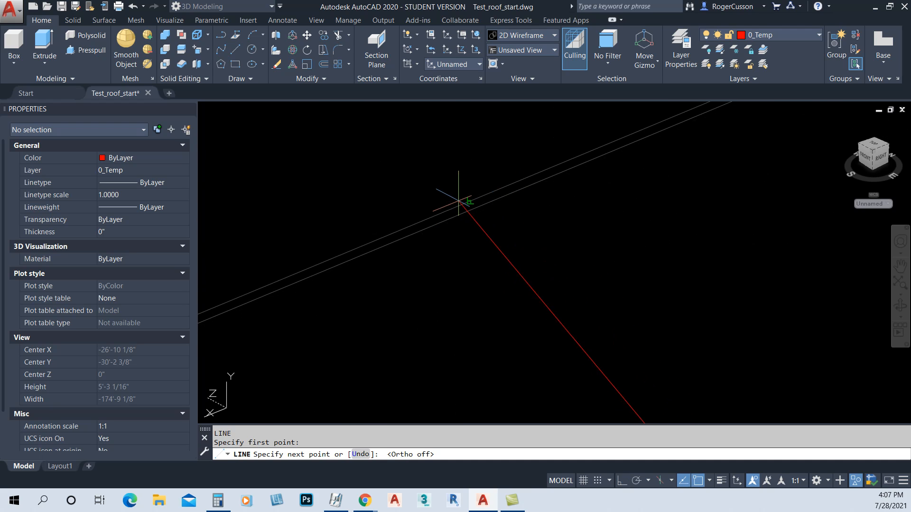
pyautogui.click(469, 203)
pyautogui.scroll(-2, 520, 302)
pyautogui.scroll(-5, 520, 303)
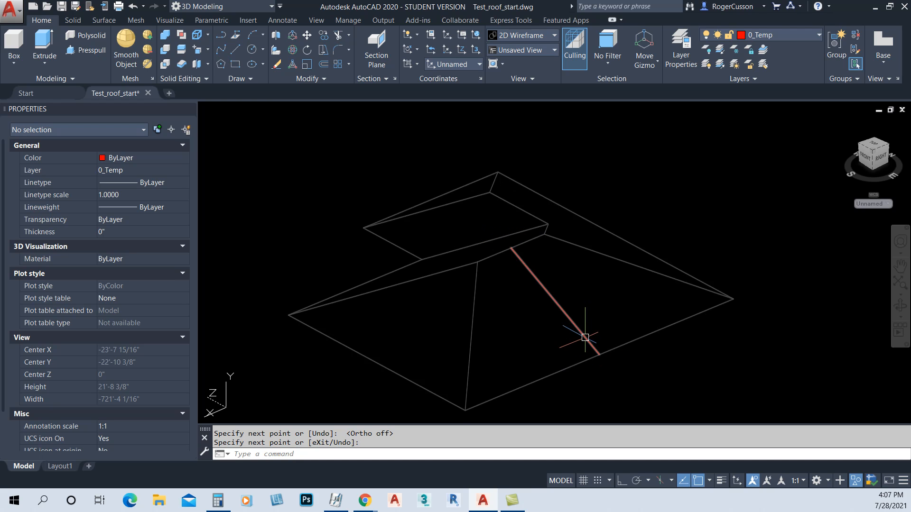
pyautogui.scroll(5, 599, 359)
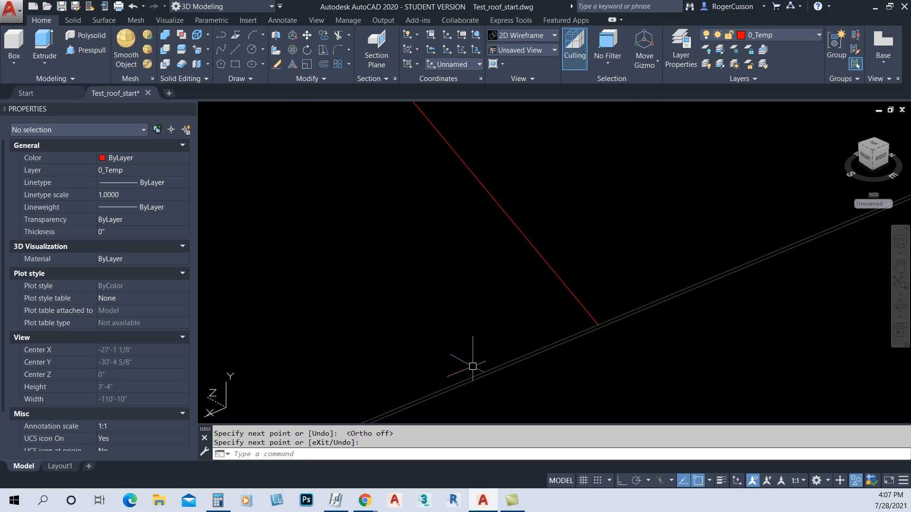
pyautogui.scroll(-4, 254, 394)
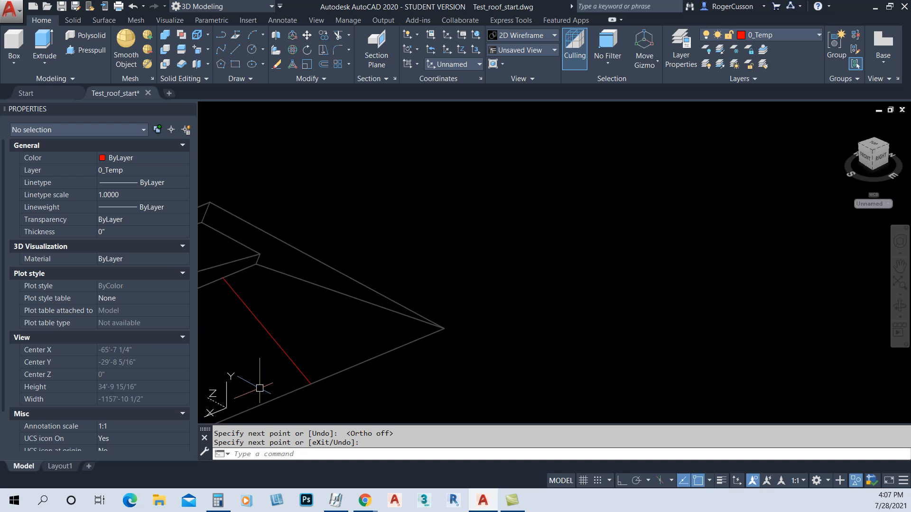
pyautogui.moveTo(269, 365); pyautogui.dragTo(395, 338, button='middle')
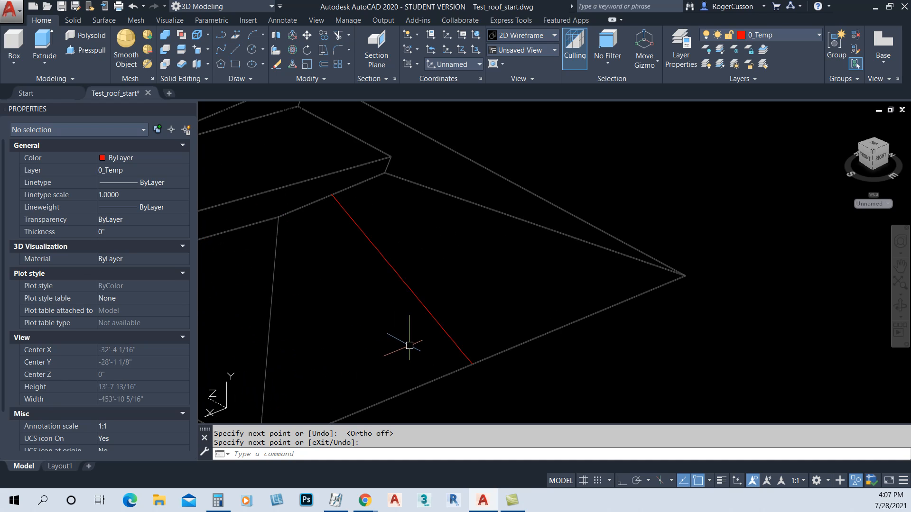
# With Ortho on, draw a closed 1.5" high by 0.5" wide polyline profile at the eave end of the guide line.
pyautogui.scroll(4, 468, 358)
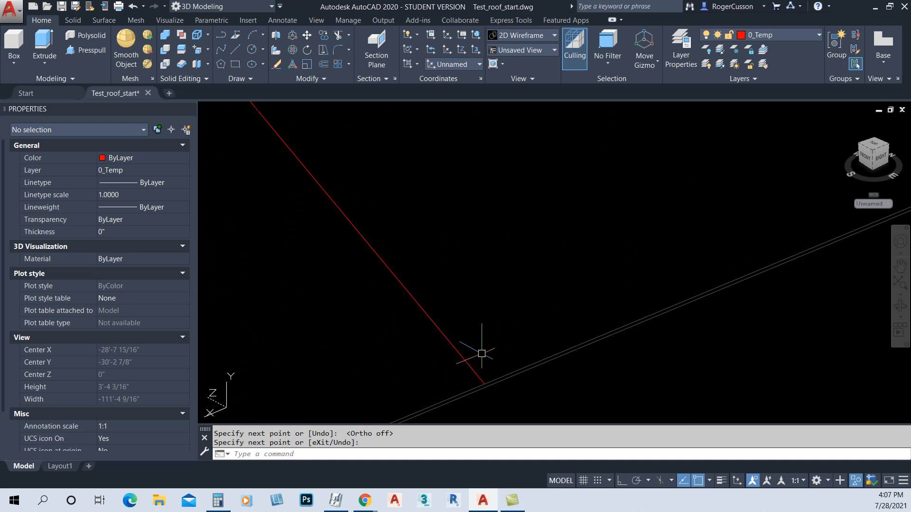
pyautogui.press('Return')
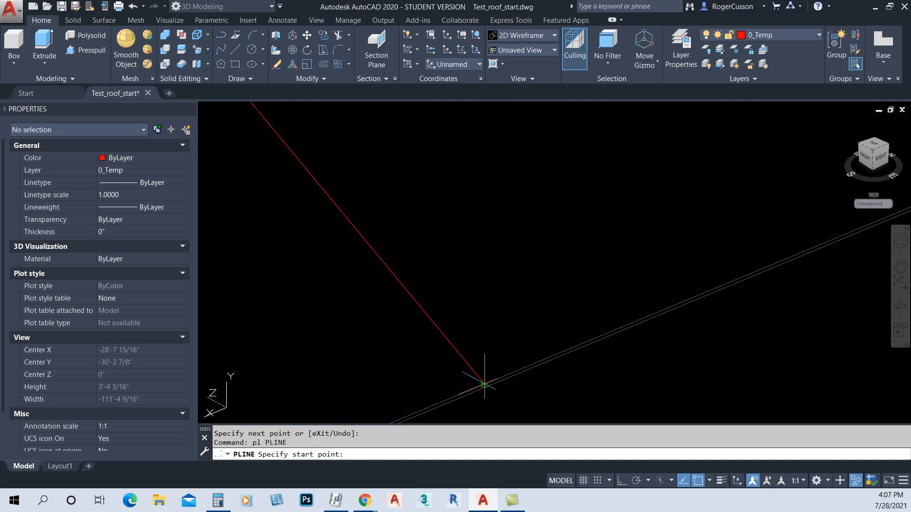
pyautogui.click(484, 384)
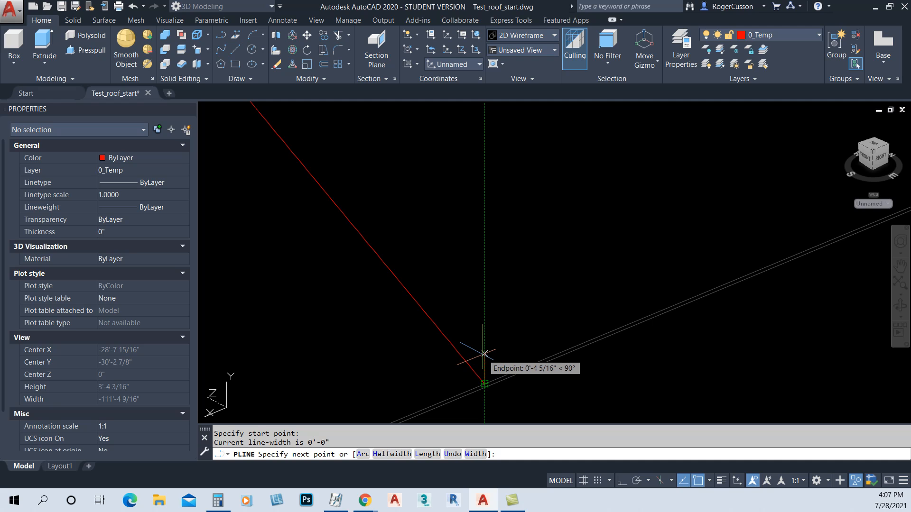
pyautogui.press('F8')
pyautogui.scroll(5, 489, 364)
pyautogui.moveTo(475, 369); pyautogui.dragTo(463, 297, button='middle')
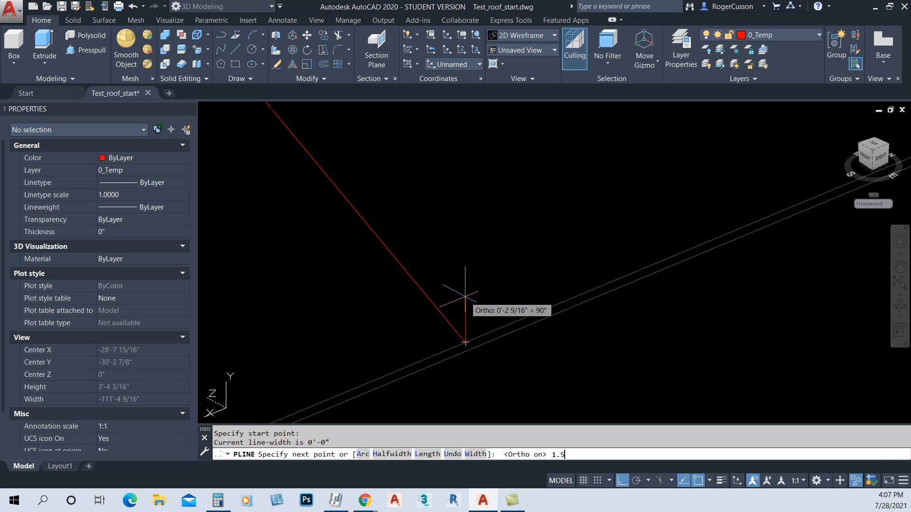
pyautogui.write('1.5')
pyautogui.press('Return')
pyautogui.moveTo(467, 304); pyautogui.dragTo(453, 314, button='middle')
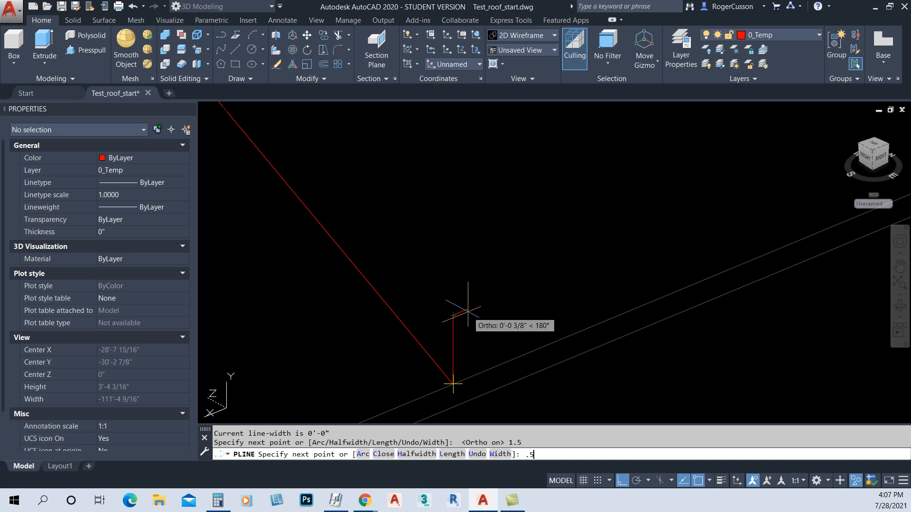
pyautogui.press('Return')
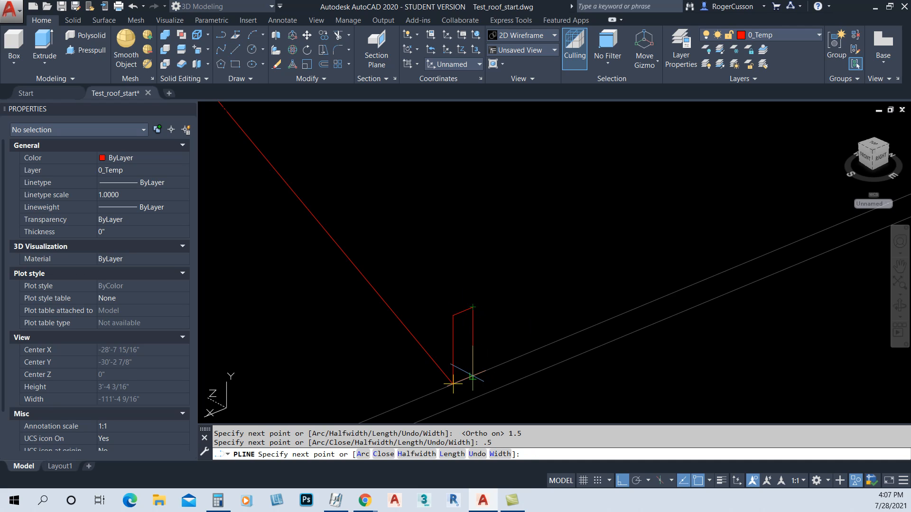
pyautogui.write('c')
pyautogui.press('Return')
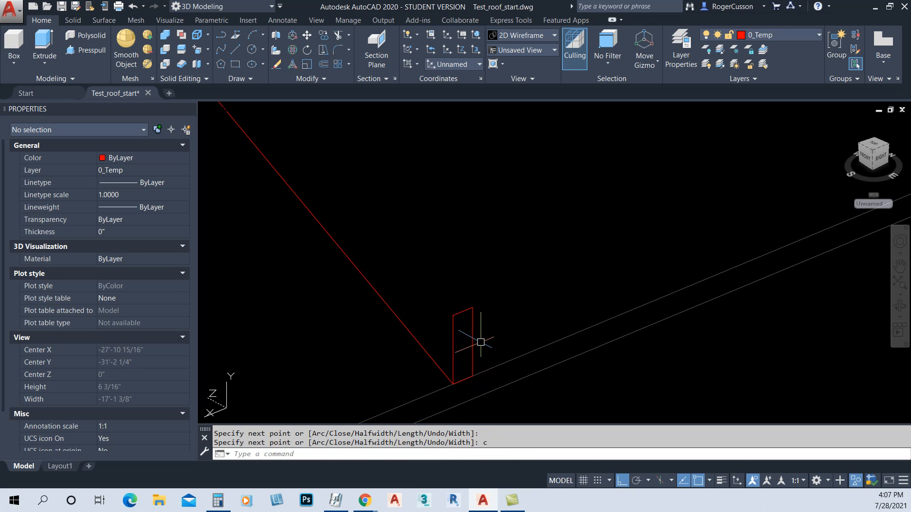
# Move the rib profile from the midpoint of its base to the eave end of the guide line.
pyautogui.write('m')
pyautogui.press('Return')
pyautogui.click(473, 349)
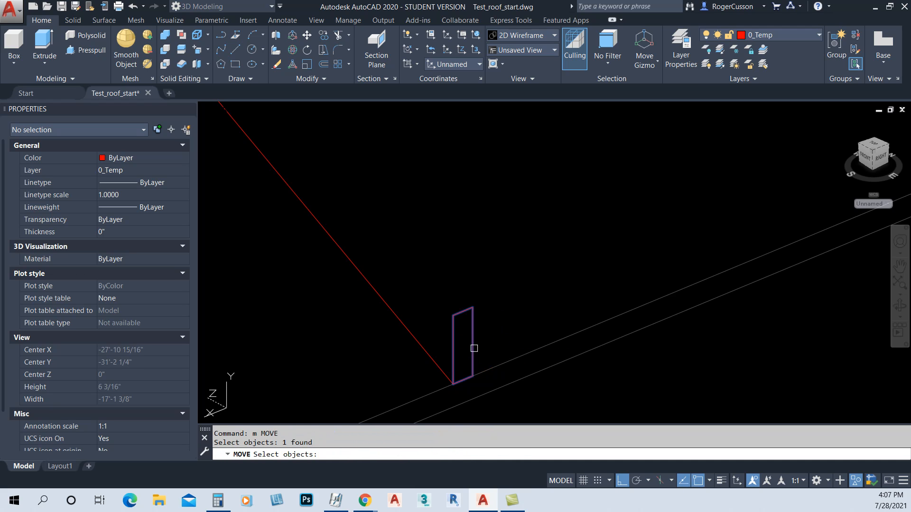
pyautogui.press('Return')
pyautogui.click(463, 377)
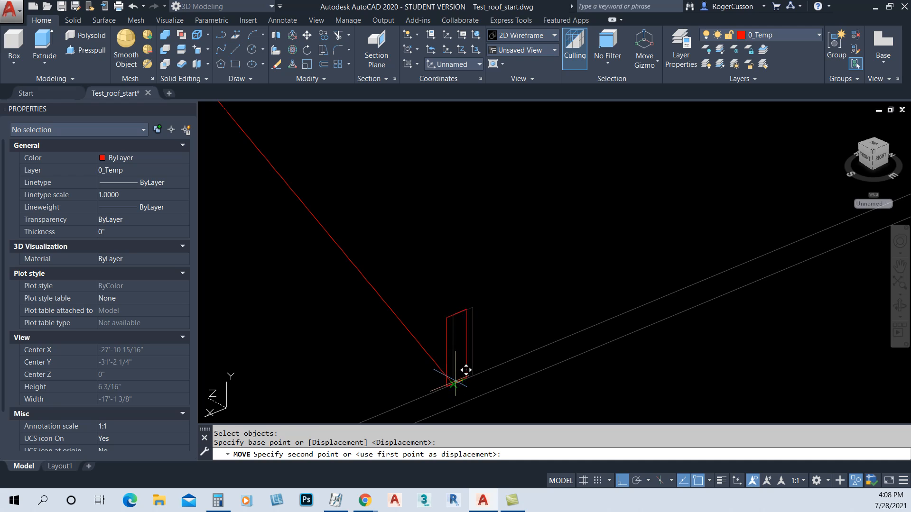
pyautogui.click(463, 372)
# Place a spare copy of the rib profile in the empty space outside the eave and end the Copy command.
pyautogui.scroll(-4, 465, 363)
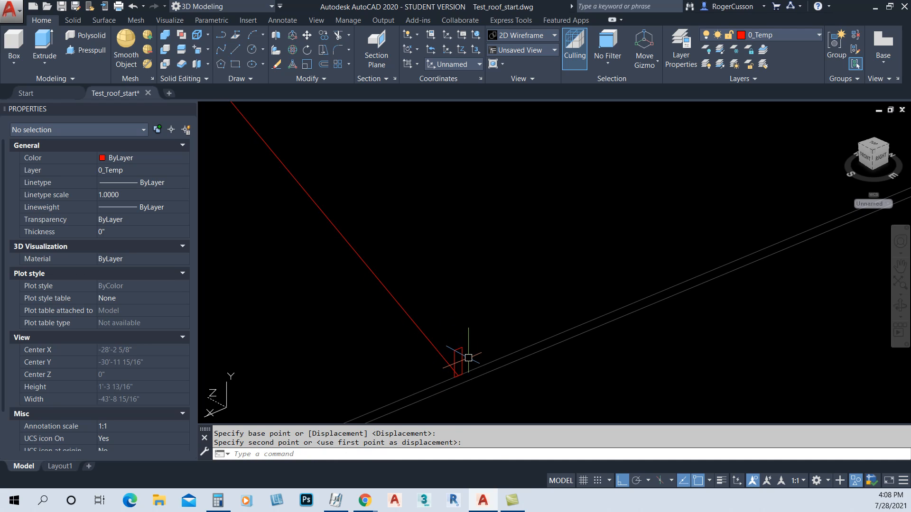
pyautogui.write('co')
pyautogui.press('Return')
pyautogui.click(467, 357)
pyautogui.press('Return')
pyautogui.scroll(-2, 476, 340)
pyautogui.click(472, 346)
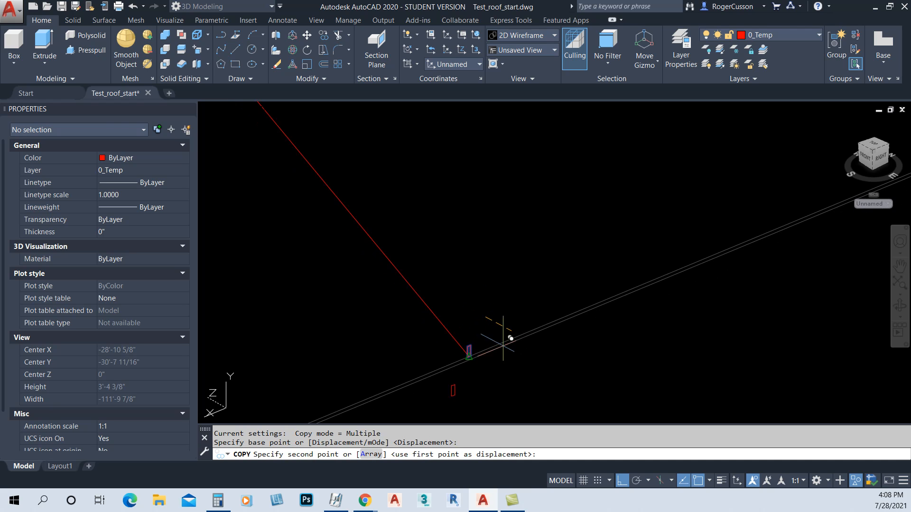
pyautogui.moveTo(495, 367)
pyautogui.mouseDown(button='middle')
pyautogui.moveTo(513, 376)
pyautogui.moveTo(448, 302)
pyautogui.mouseUp(button='middle')
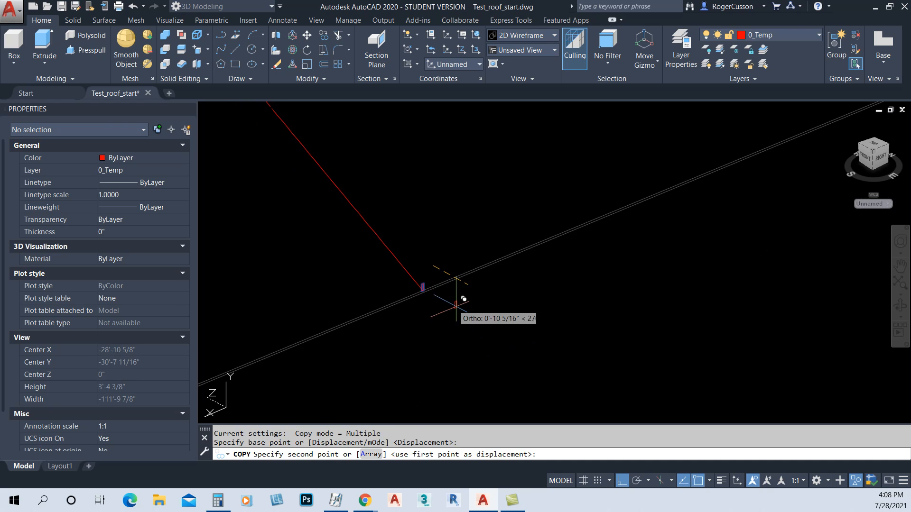
pyautogui.click(484, 313)
pyautogui.press('Escape')
# Extrude the rib profile at the eave along the guide line as its path up to the ridge.
pyautogui.scroll(4, 448, 266)
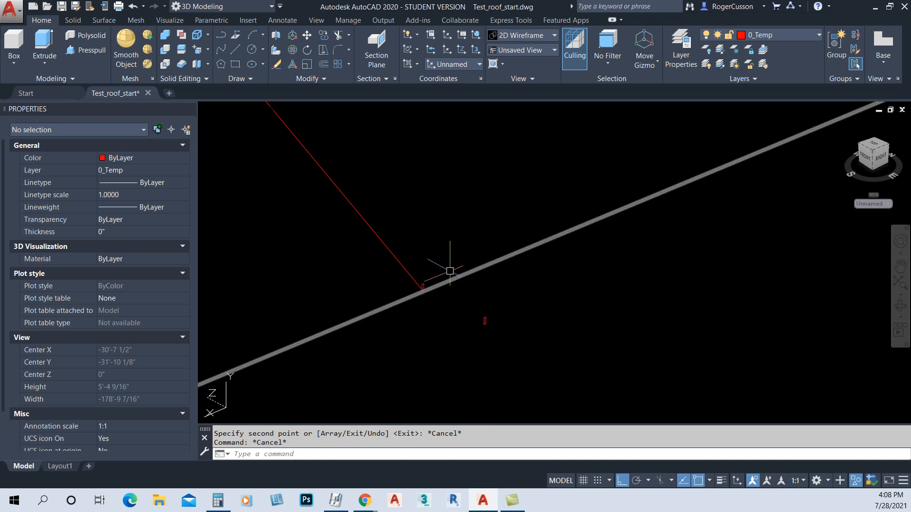
pyautogui.scroll(-2, 450, 290)
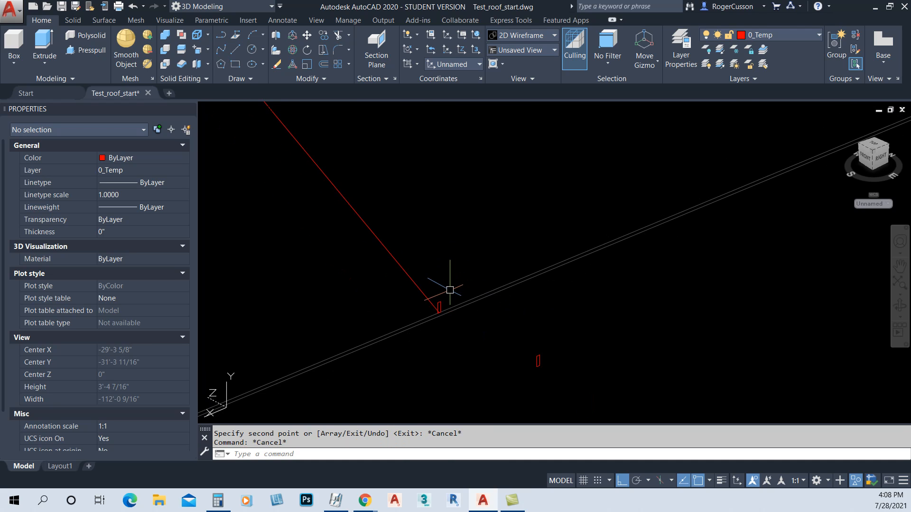
pyautogui.write('ext')
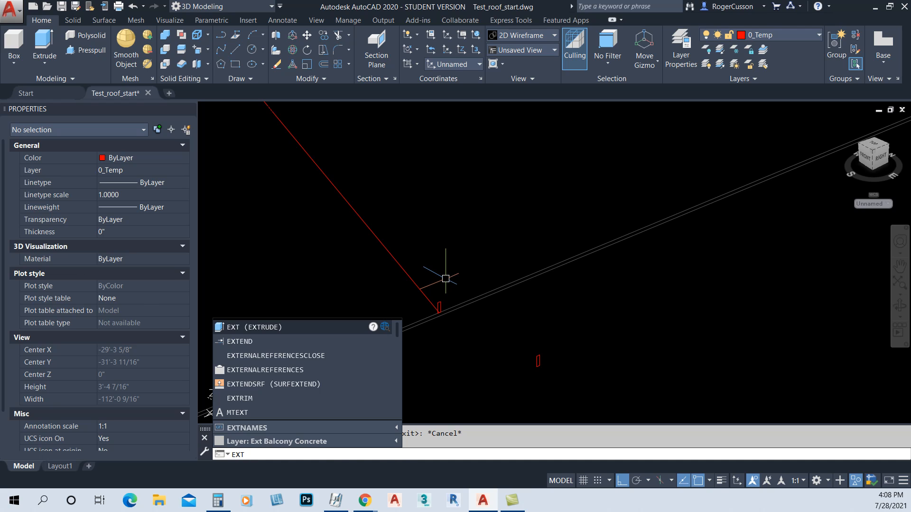
pyautogui.press('Return')
pyautogui.scroll(5, 440, 303)
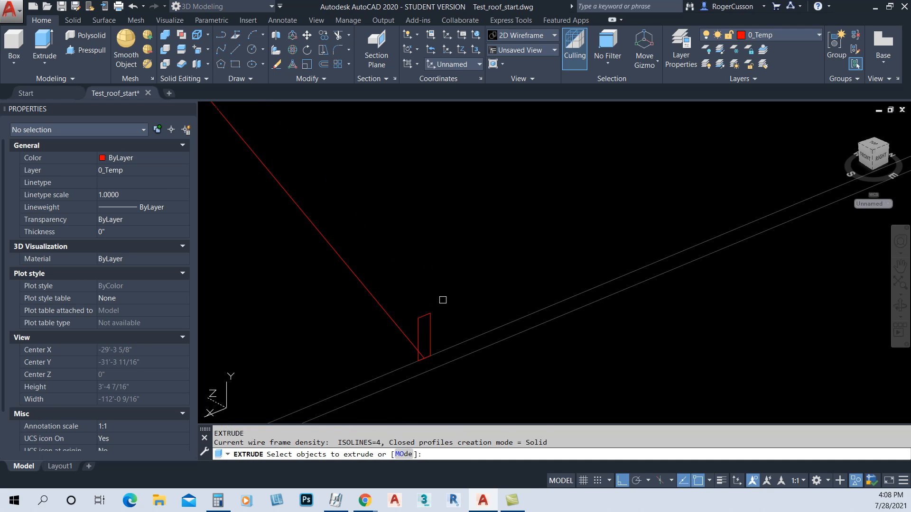
pyautogui.click(429, 315)
pyautogui.press('Return')
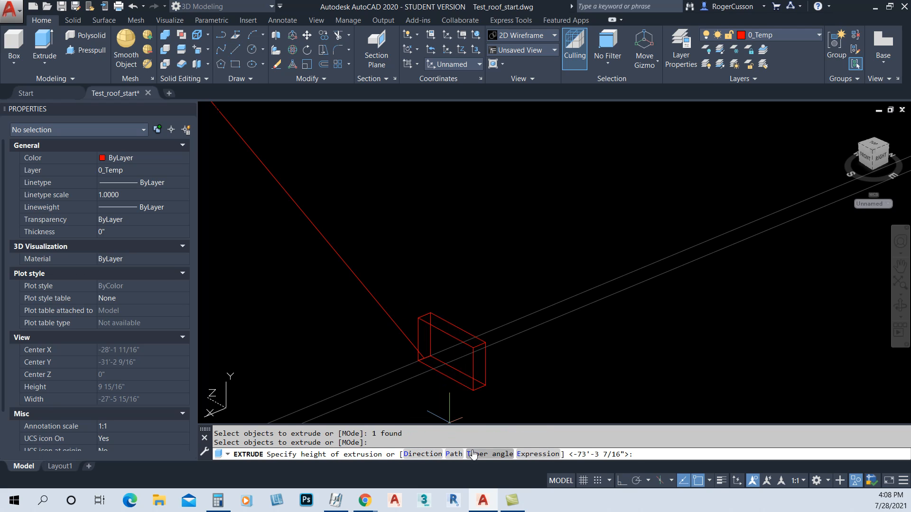
pyautogui.click(454, 454)
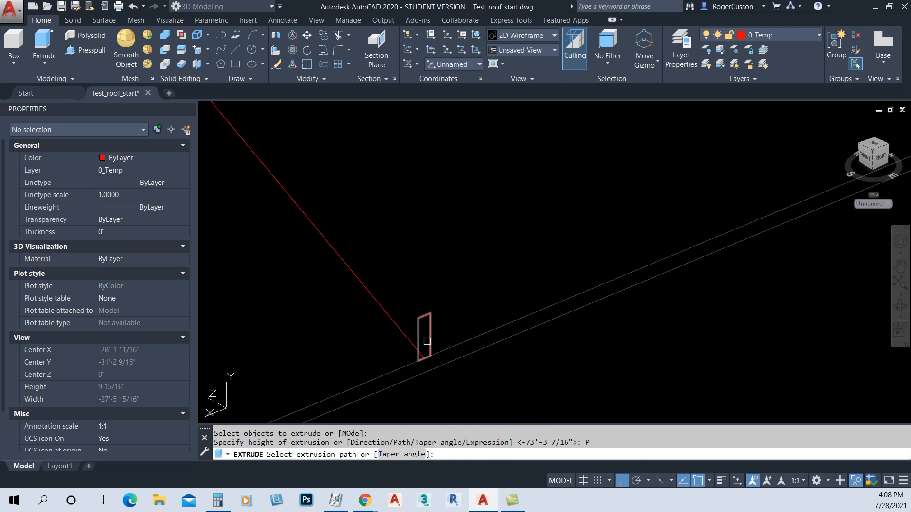
pyautogui.click(369, 289)
pyautogui.scroll(-15, 377, 300)
pyautogui.scroll(6, 333, 230)
pyautogui.scroll(5, 300, 173)
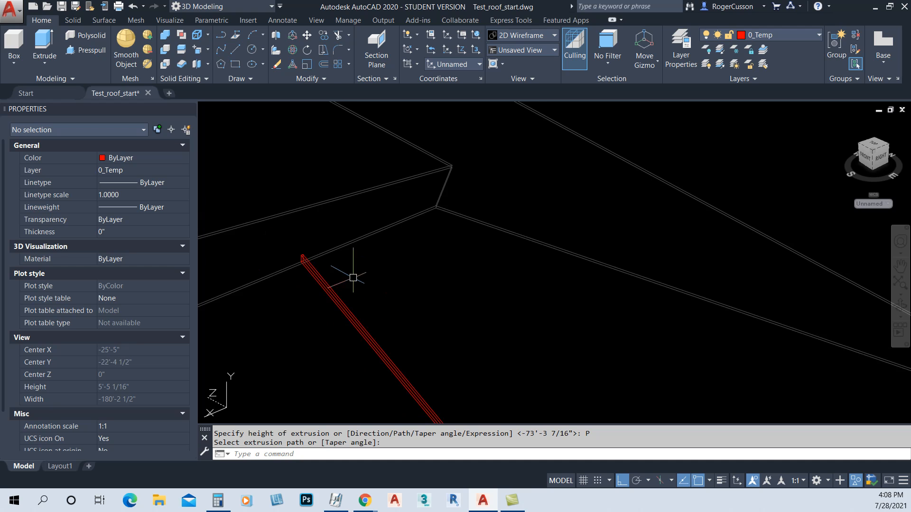
# Copy the extruded rib 24" along the eave toward the sharp roof corner, using its base midpoint as base point.
pyautogui.scroll(-10, 299, 195)
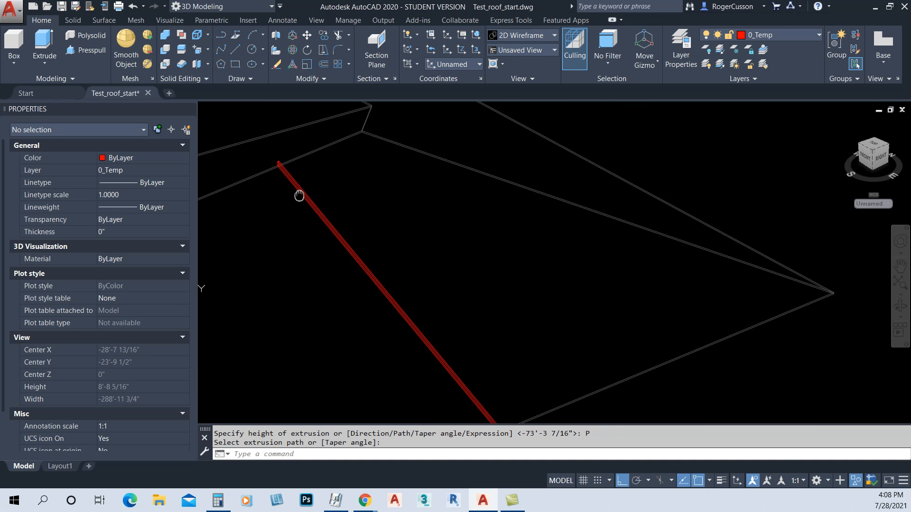
pyautogui.scroll(6, 482, 354)
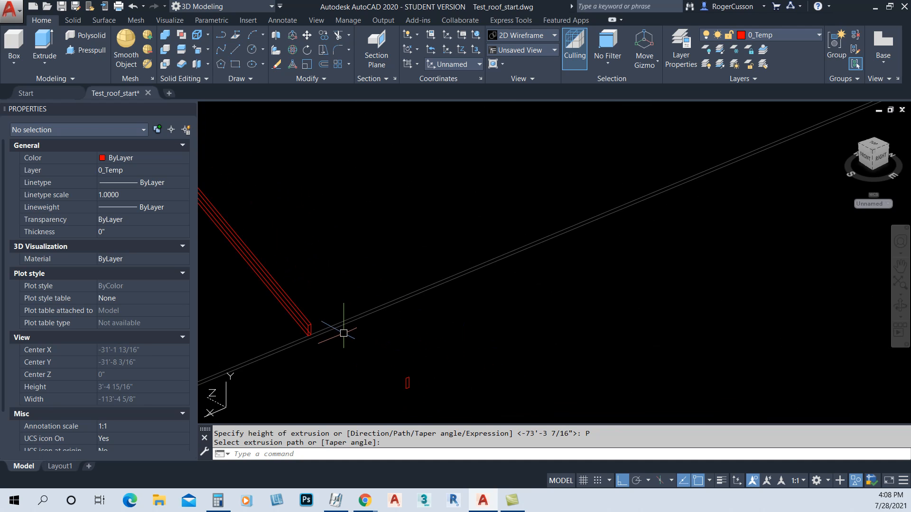
pyautogui.write('c')
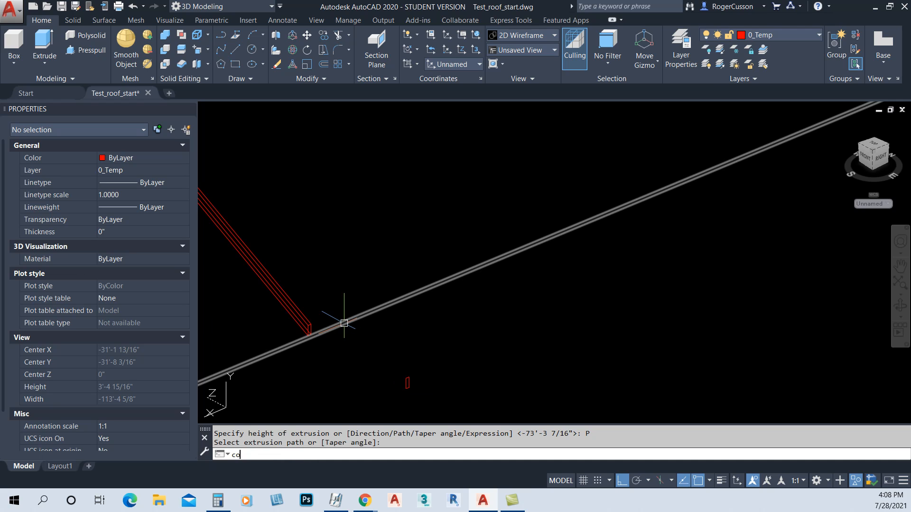
pyautogui.write('o')
pyautogui.press('Return')
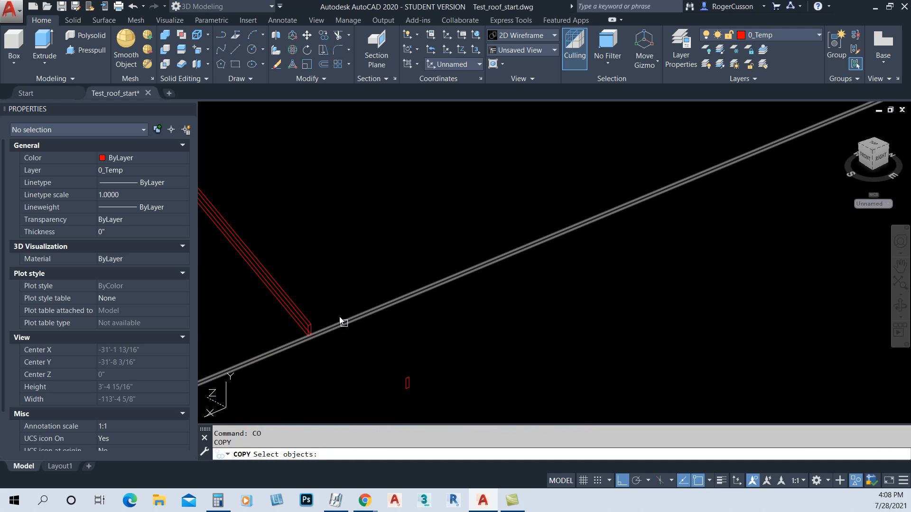
pyautogui.click(291, 301)
pyautogui.press('Return')
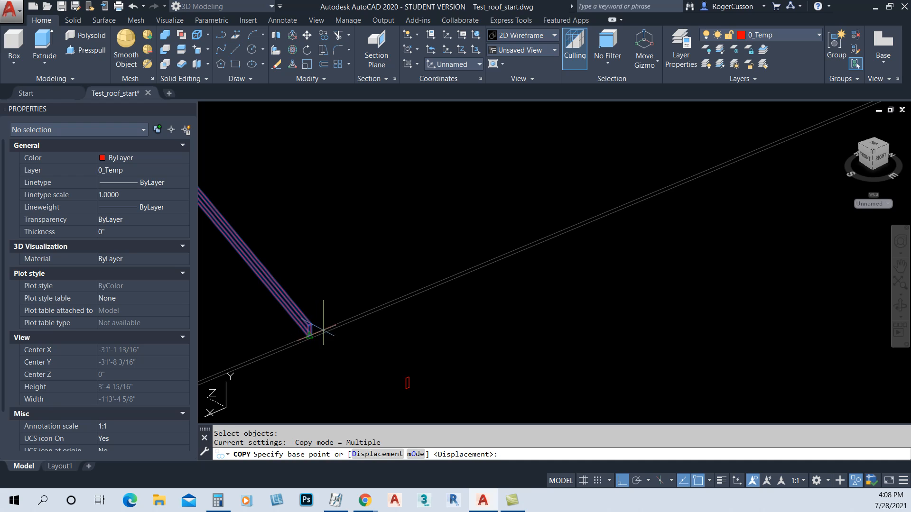
pyautogui.scroll(5, 303, 332)
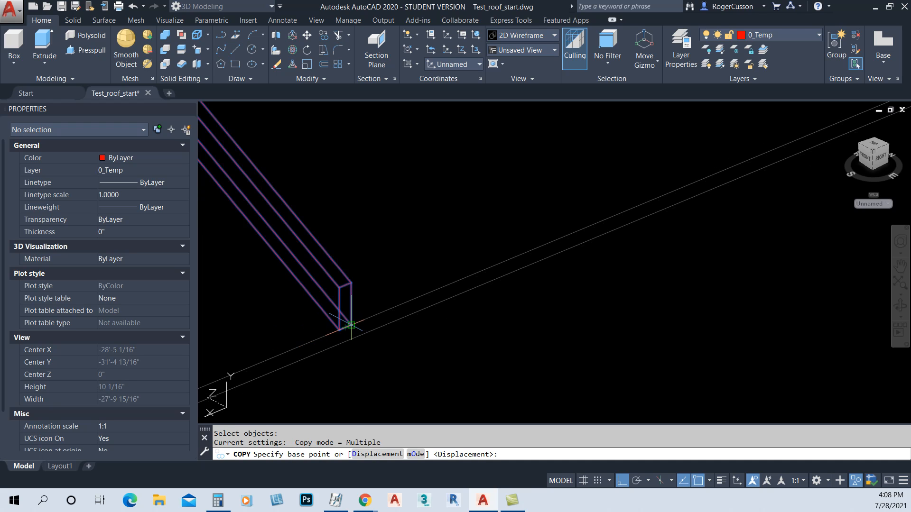
pyautogui.click(345, 327)
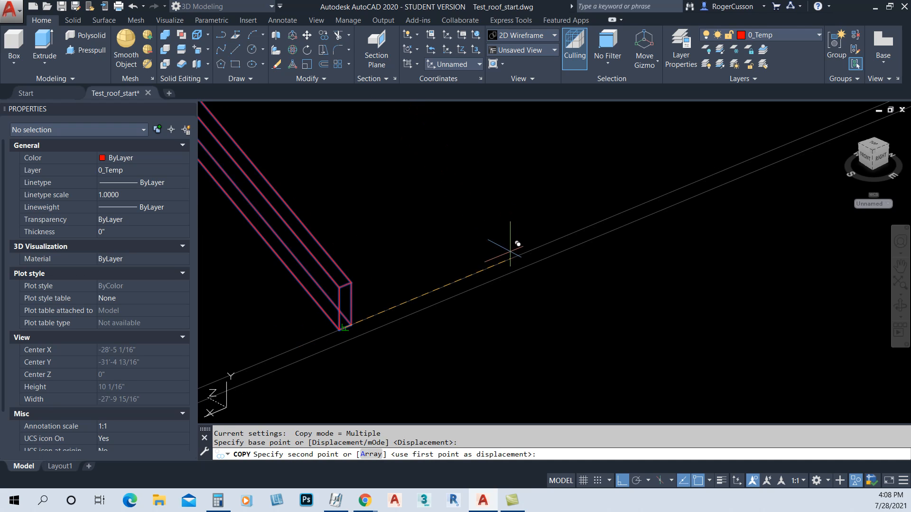
pyautogui.write('24')
pyautogui.press('Return')
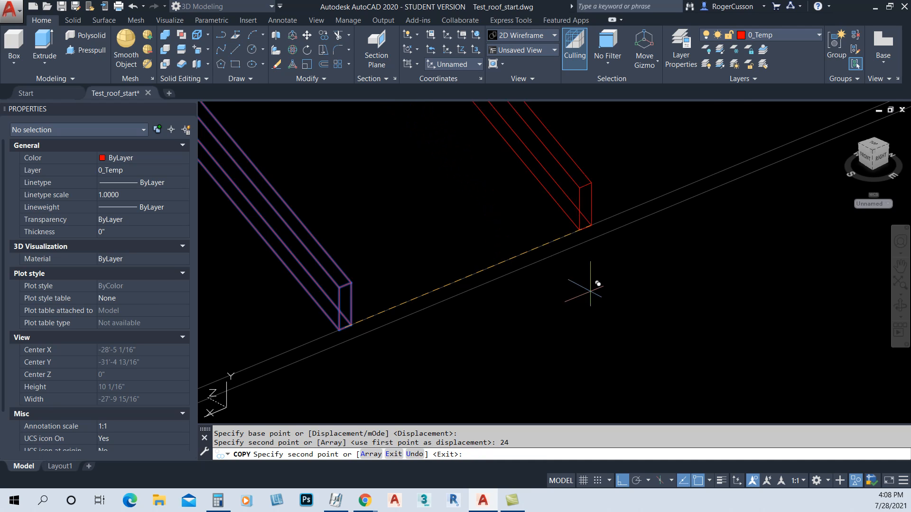
# Add two more rib copies at 48" and 72" along the eave and finish copying.
pyautogui.scroll(-4, 574, 400)
pyautogui.scroll(-5, 702, 232)
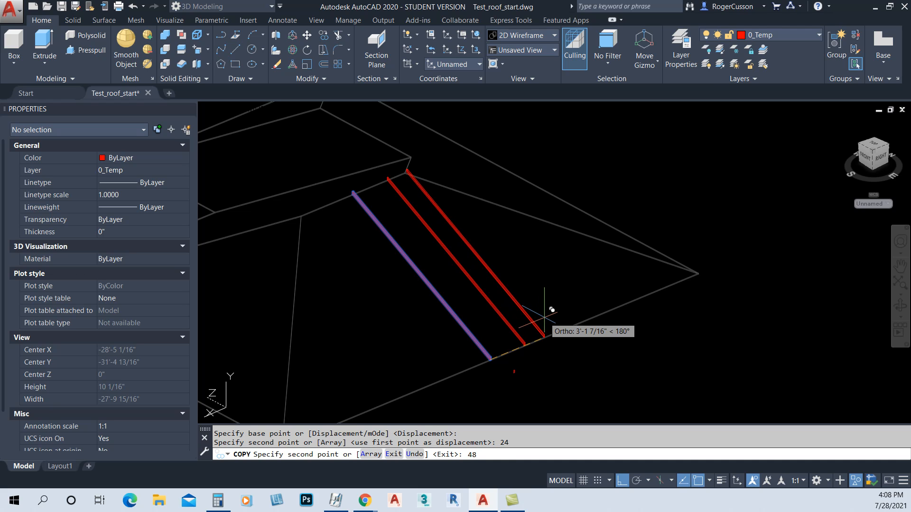
pyautogui.press('Return')
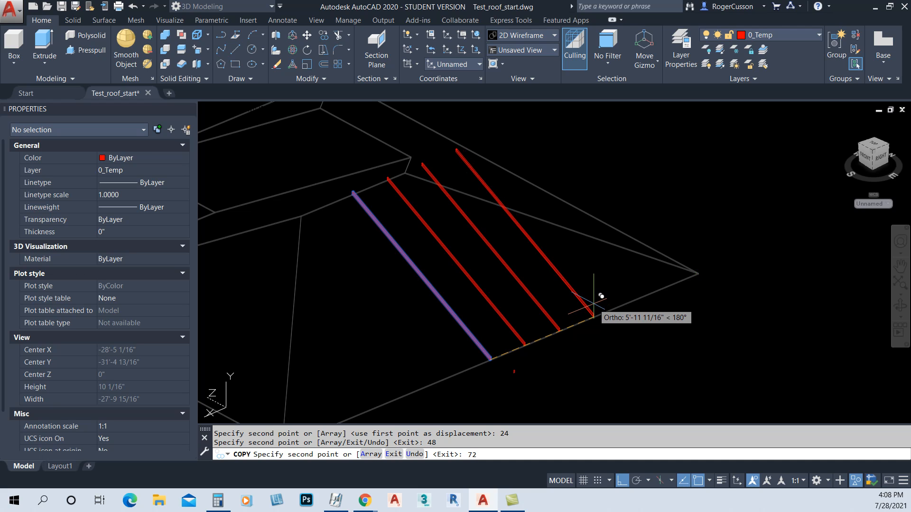
pyautogui.press('Return')
pyautogui.press('Return')
# Copy the last rib one spacing toward the sharp roof corner, from the previous rib's base corner to the last rib's matching corner.
pyautogui.scroll(3, 588, 311)
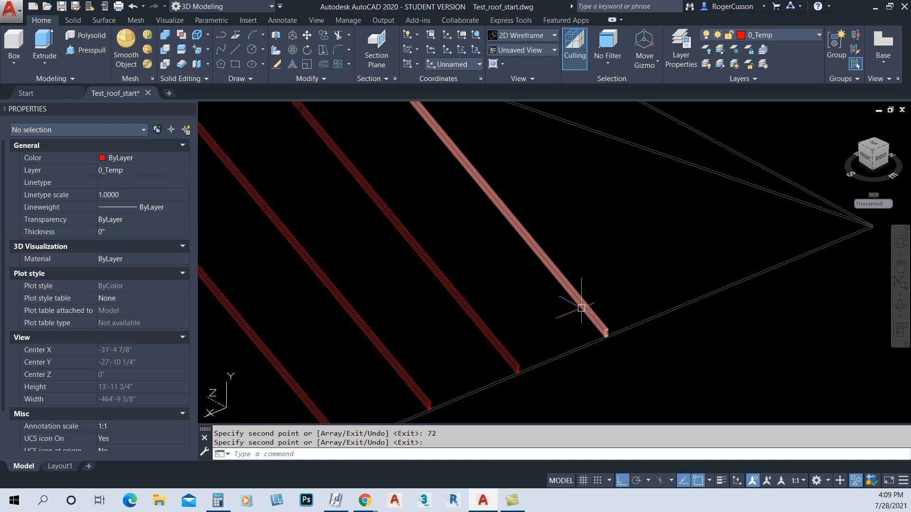
pyautogui.write('CO')
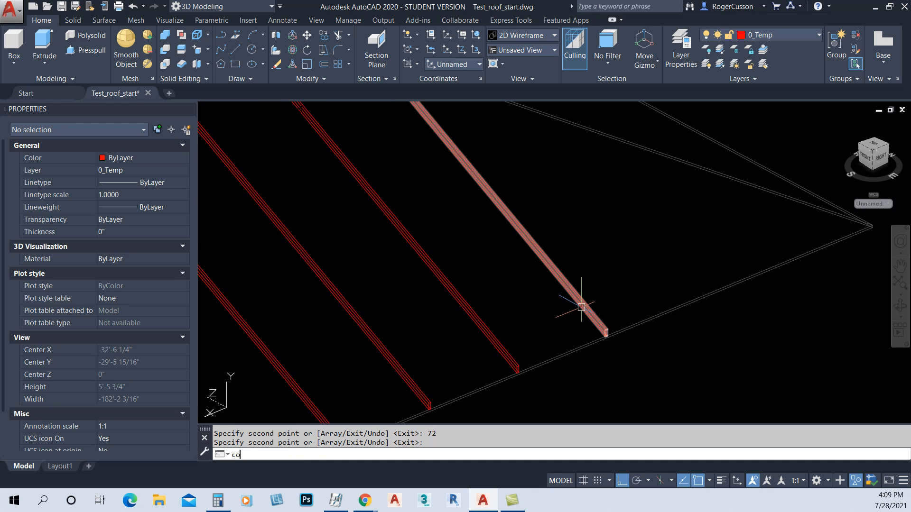
pyautogui.press('Return')
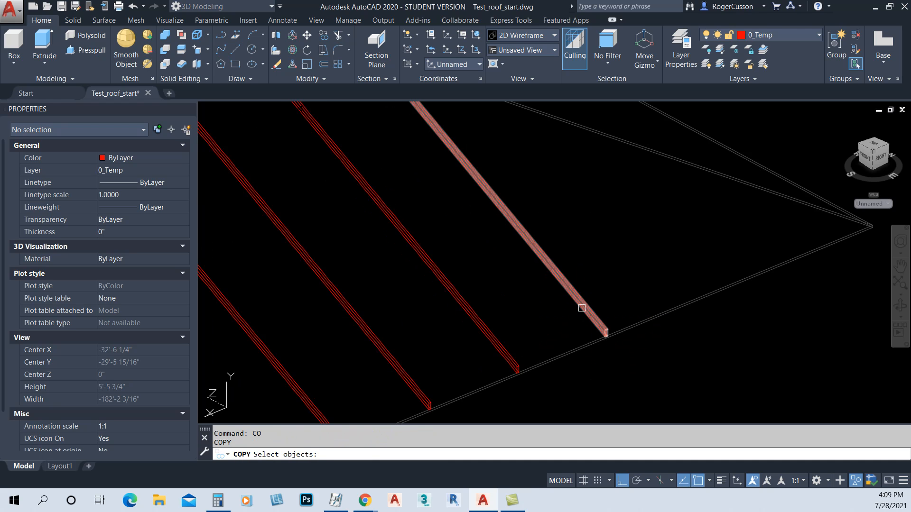
pyautogui.click(582, 308)
pyautogui.press('Return')
pyautogui.scroll(3, 523, 381)
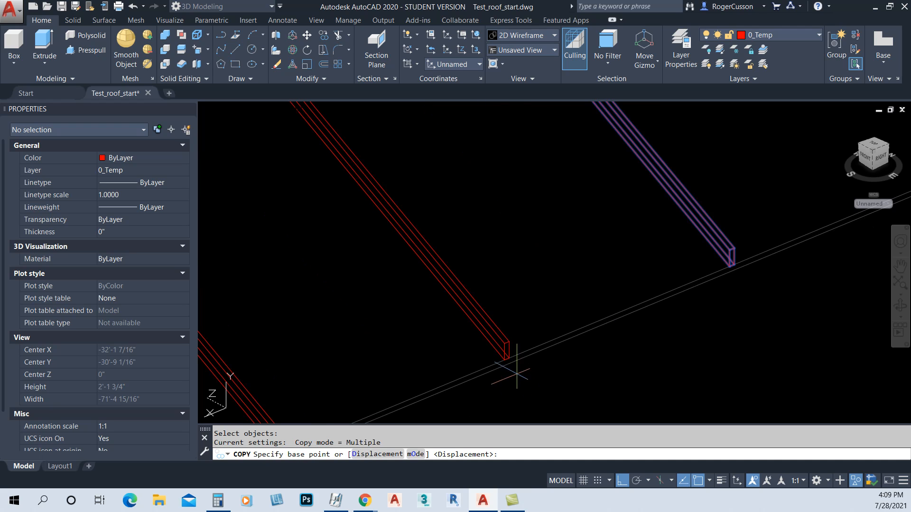
pyautogui.click(511, 359)
pyautogui.scroll(-3, 539, 349)
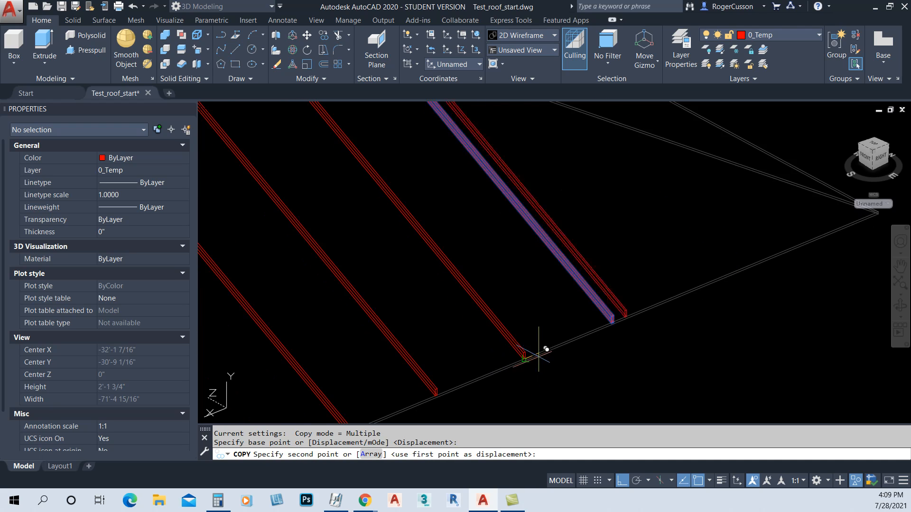
pyautogui.scroll(3, 638, 299)
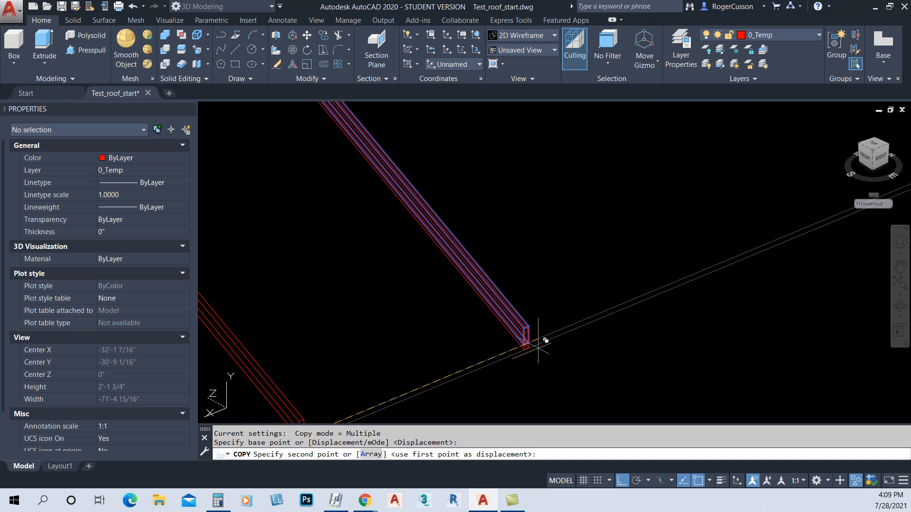
pyautogui.scroll(3, 514, 327)
pyautogui.click(511, 328)
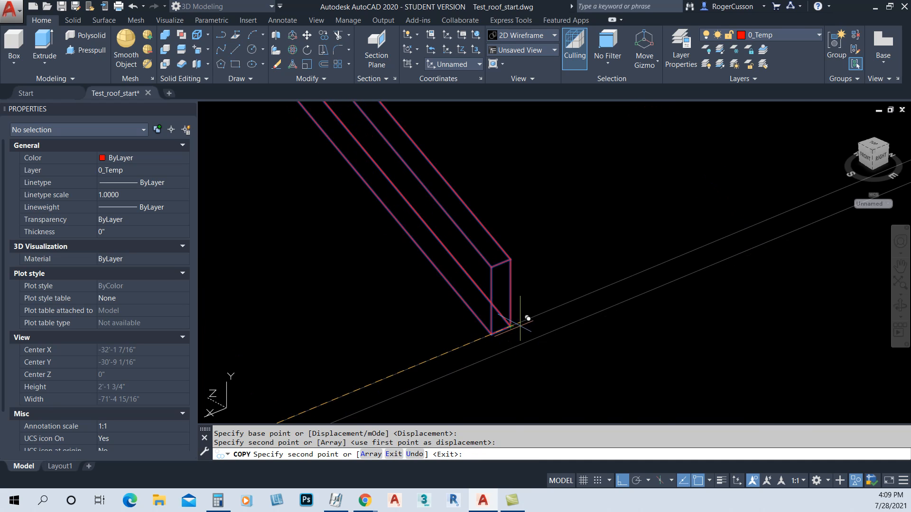
# Add another rib copy one spacing further, using the newest rib's base corner as second point, and end the Copy command.
pyautogui.scroll(-3, 522, 316)
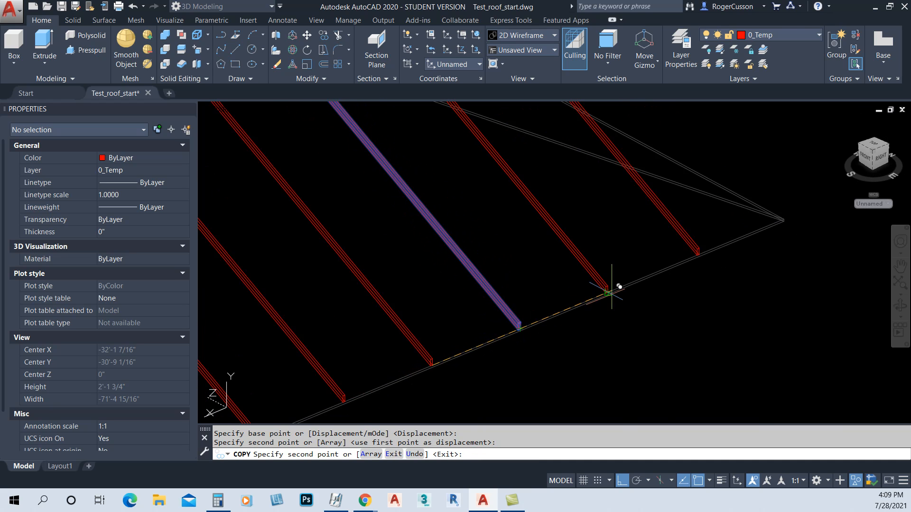
pyautogui.scroll(3, 610, 287)
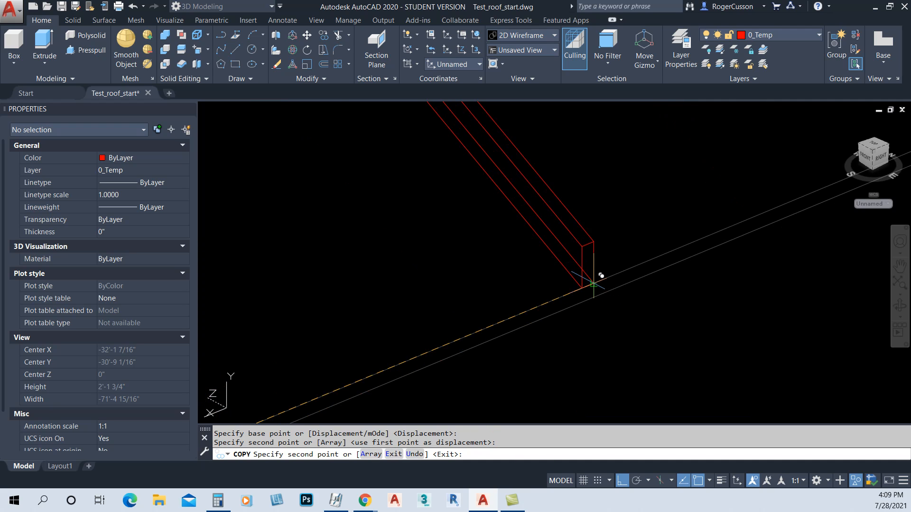
pyautogui.click(593, 284)
pyautogui.scroll(-4, 593, 284)
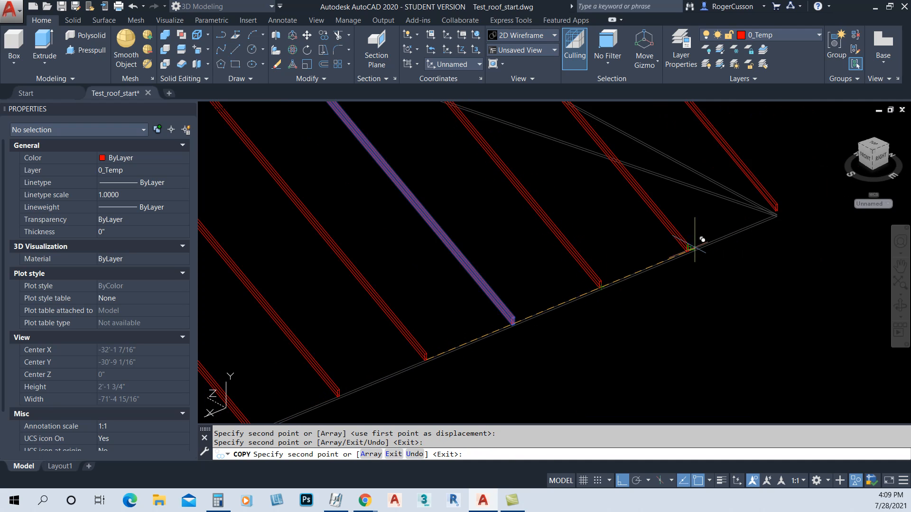
pyautogui.press('Escape')
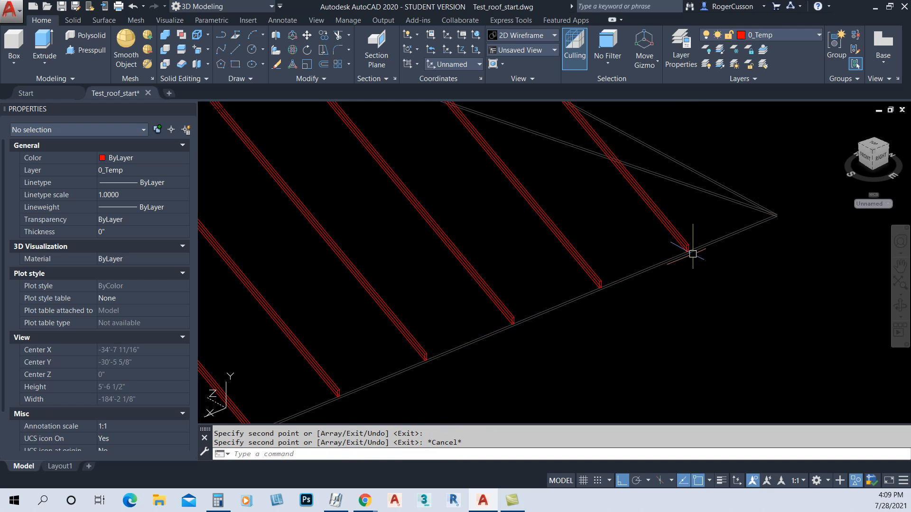
# Orbit to view the whole roof slope from above and reset the UCS to World.
pyautogui.scroll(-5, 693, 255)
pyautogui.keyDown('shift'); pyautogui.moveTo(692, 254); pyautogui.dragTo(593, 284, button='middle'); pyautogui.keyUp('shift')
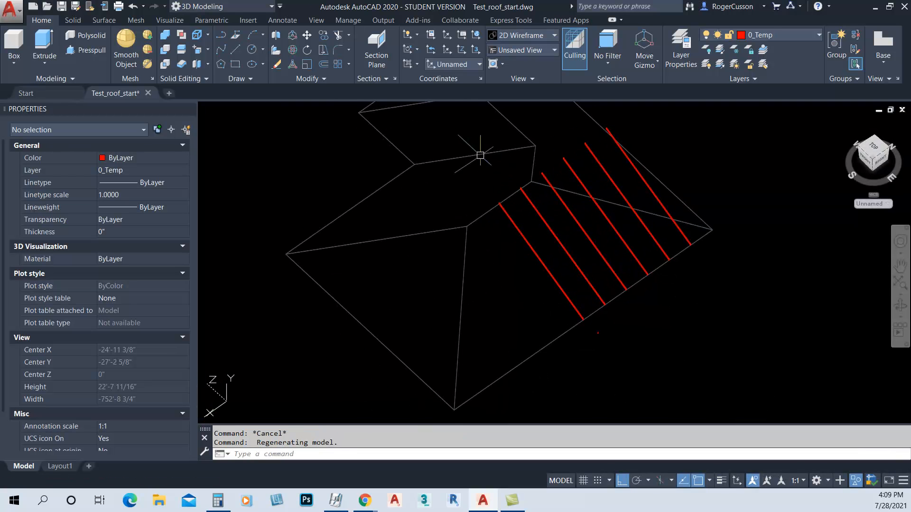
pyautogui.keyDown('shift'); pyautogui.moveTo(613, 237); pyautogui.dragTo(608, 218, button='middle'); pyautogui.keyUp('shift')
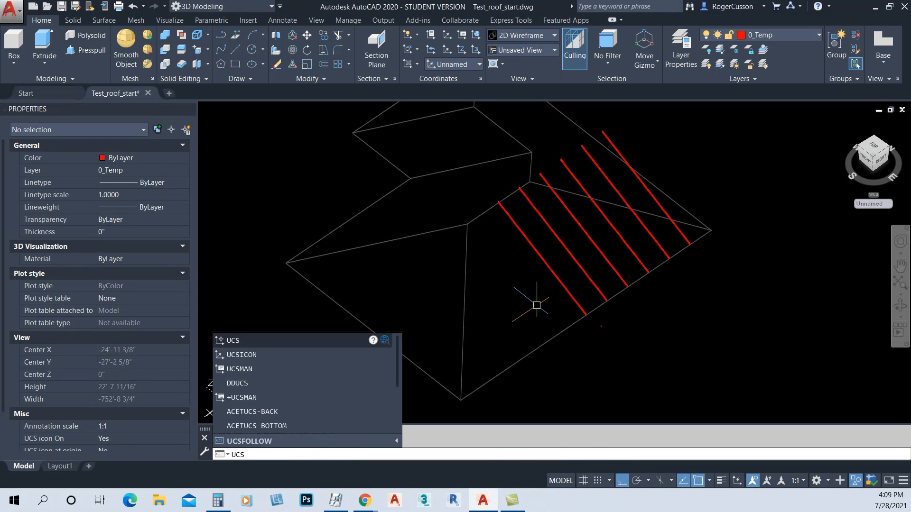
pyautogui.press('Return')
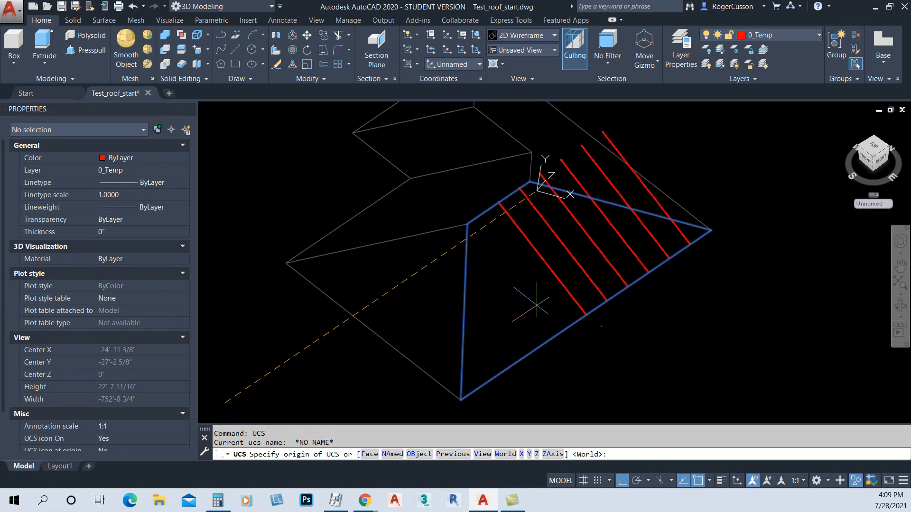
pyautogui.press('Return')
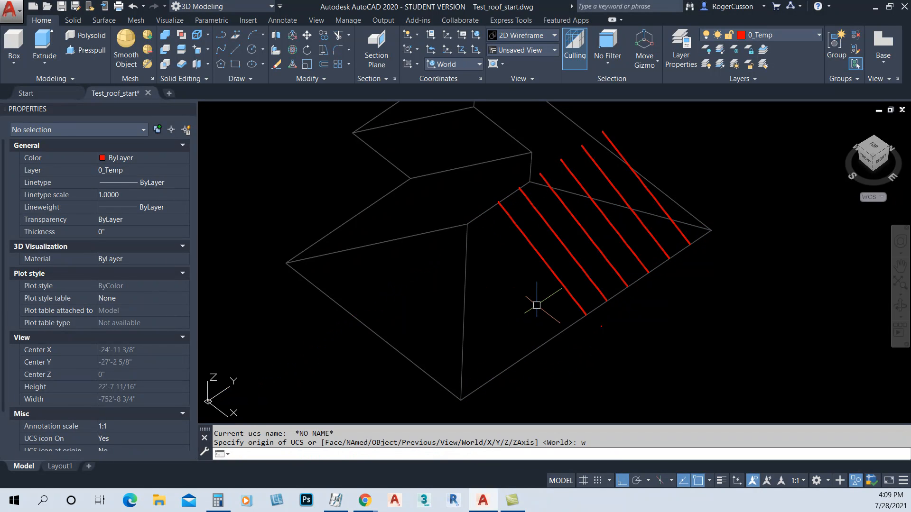
# Mirror the five copied ribs about a line through the original rib's base midpoint, perpendicular to the eave, keeping the source ribs.
pyautogui.write('mo')
pyautogui.press('BackSpace')
pyautogui.write('i')
pyautogui.press('Return')
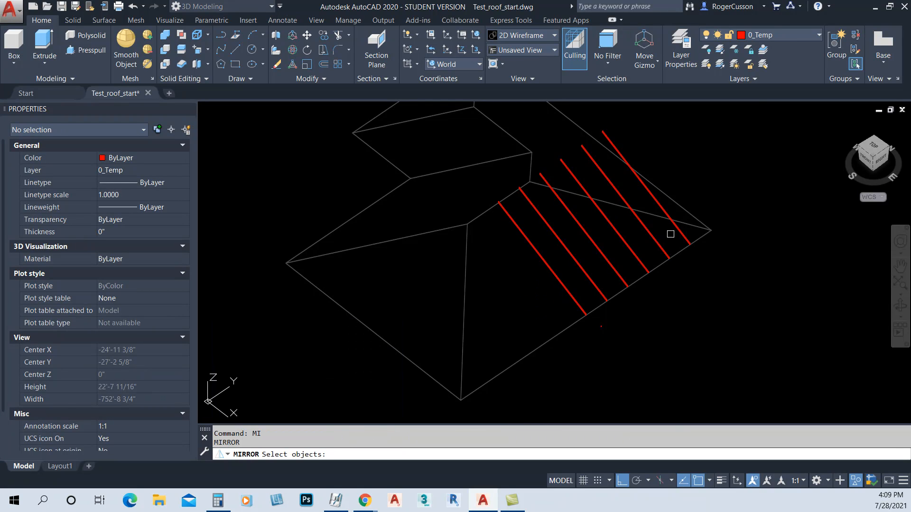
pyautogui.click(676, 231)
pyautogui.click(656, 237)
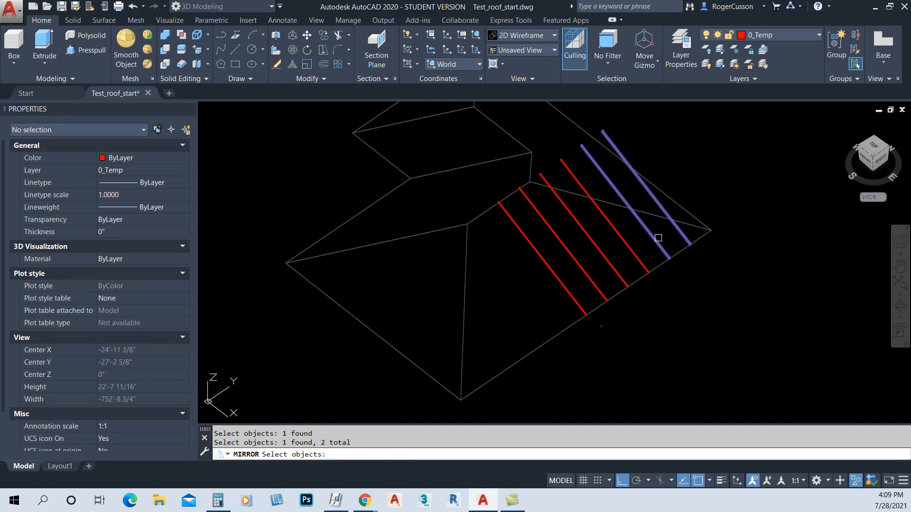
pyautogui.click(637, 237)
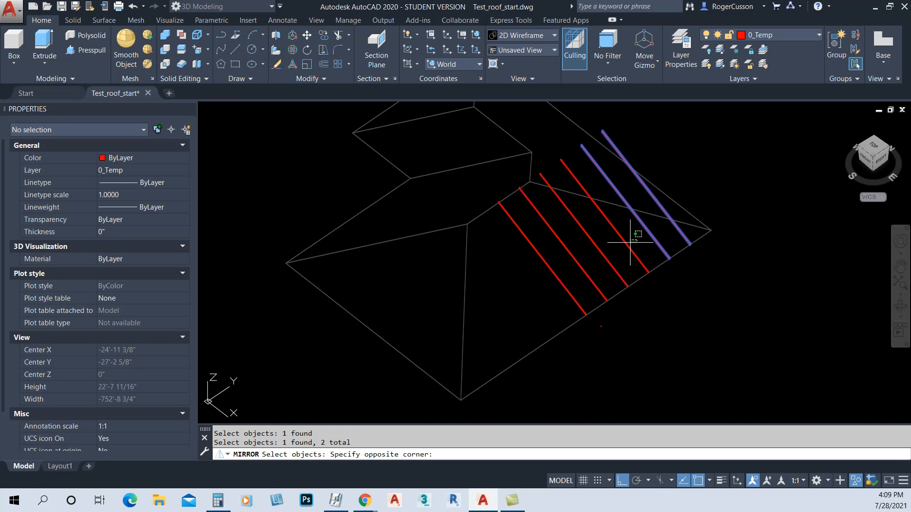
pyautogui.click(571, 257)
pyautogui.scroll(12, 576, 319)
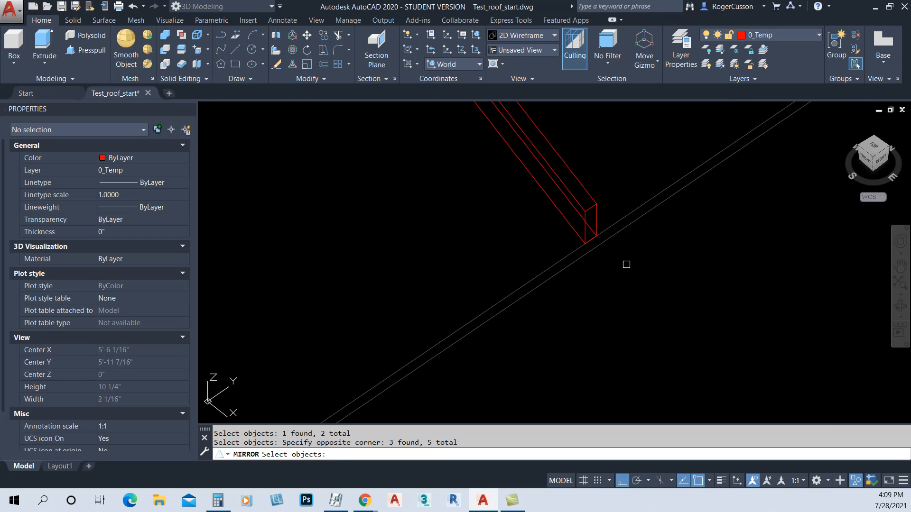
pyautogui.press('Return')
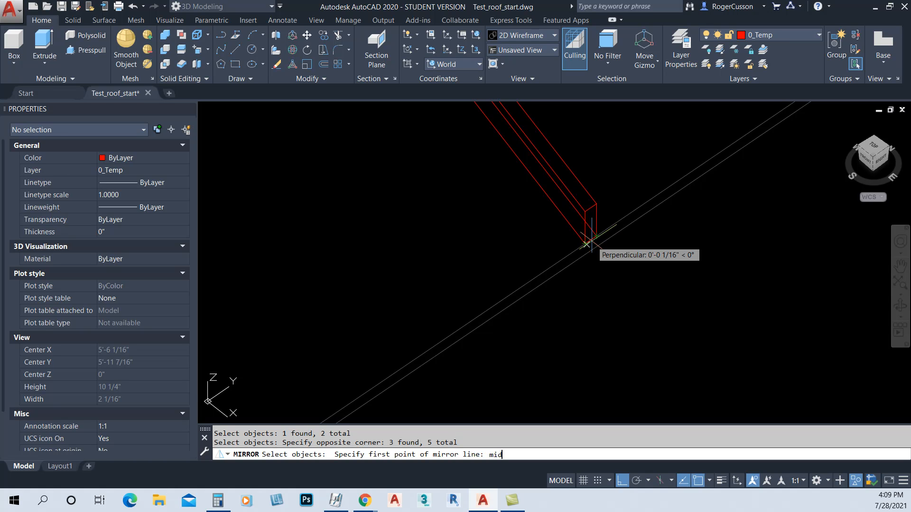
pyautogui.press('Return')
pyautogui.scroll(3, 591, 241)
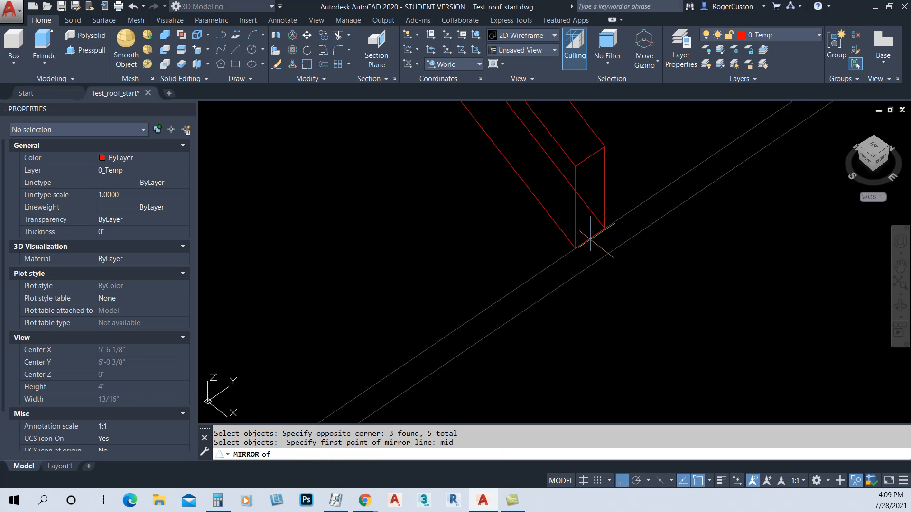
pyautogui.click(590, 237)
pyautogui.scroll(-6, 601, 259)
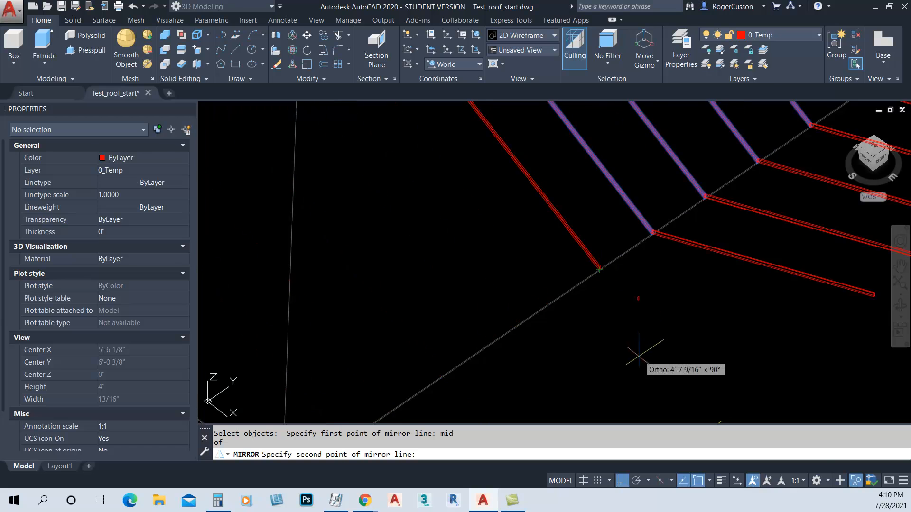
pyautogui.moveTo(631, 388); pyautogui.dragTo(599, 326, button='middle')
pyautogui.click(599, 327)
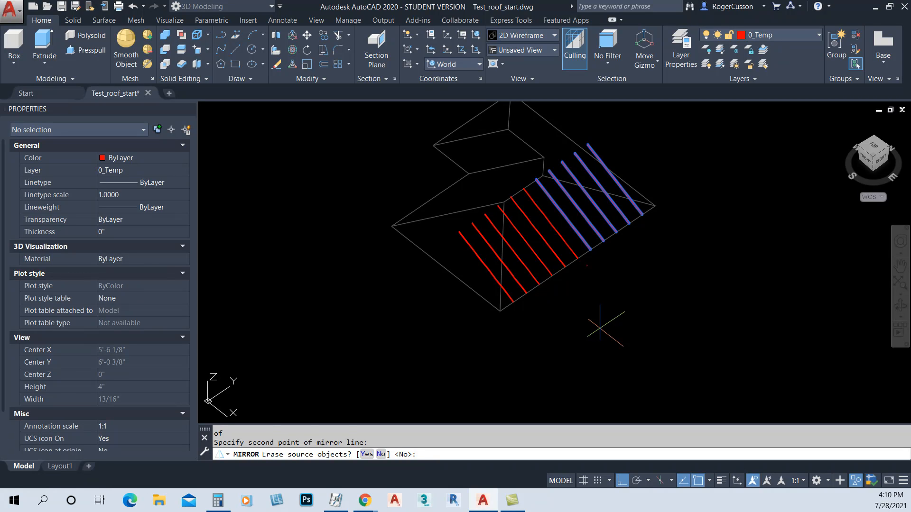
pyautogui.press('Return')
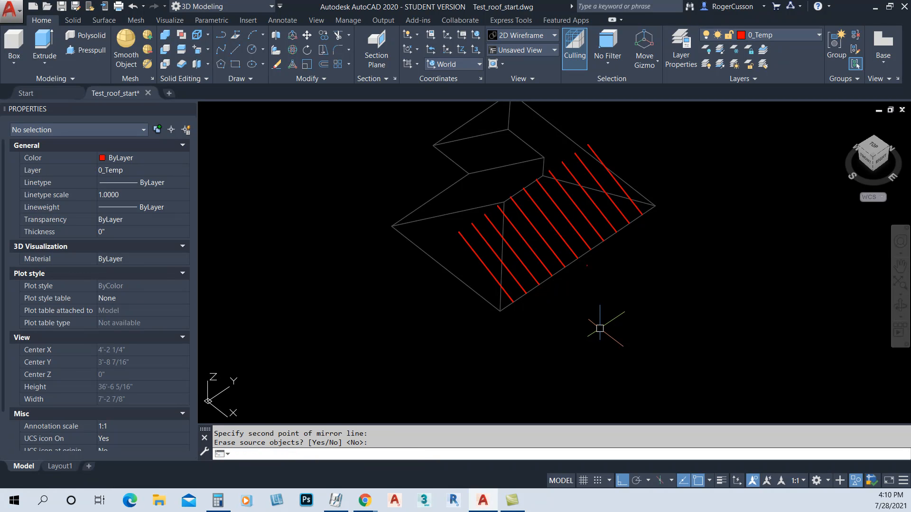
# Union all eleven ribs on the roof slope into a single solid.
pyautogui.scroll(5, 498, 245)
pyautogui.scroll(-3, 503, 256)
pyautogui.moveTo(509, 268)
pyautogui.keyDown('shift'); pyautogui.mouseDown(button='middle')
pyautogui.moveTo(508, 261)
pyautogui.moveTo(496, 273)
pyautogui.mouseUp(button='middle'); pyautogui.keyUp('shift')
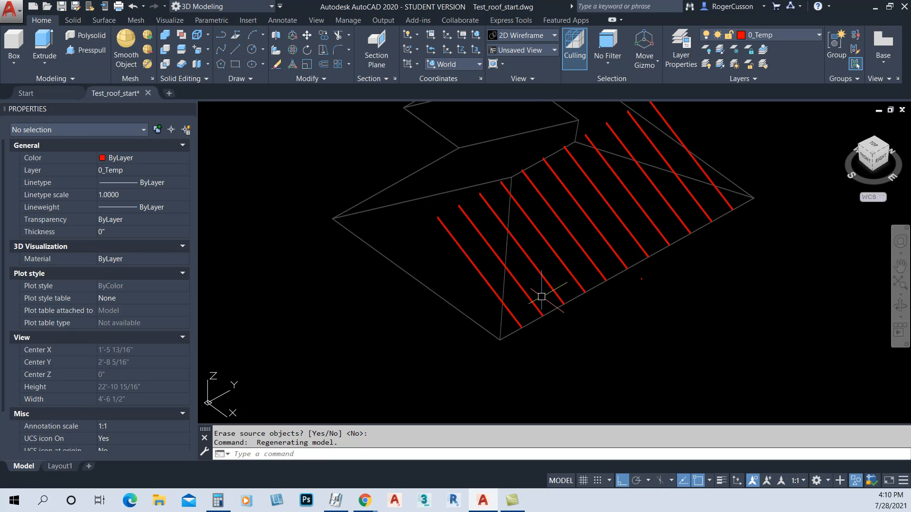
pyautogui.write('UN')
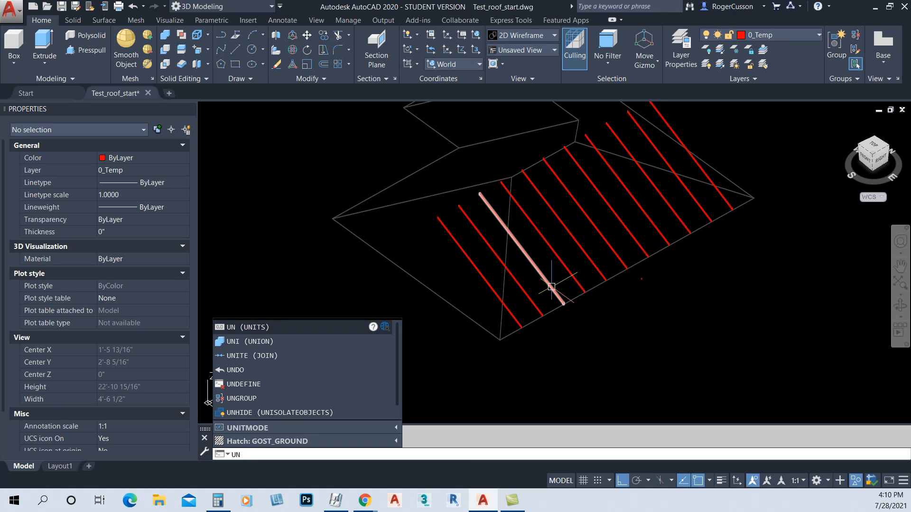
pyautogui.press('Escape')
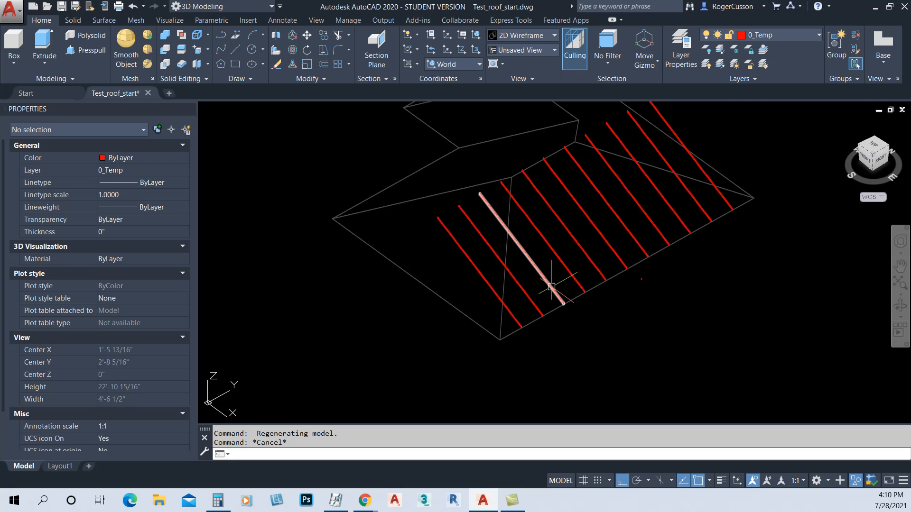
pyautogui.write('uni')
pyautogui.press('Return')
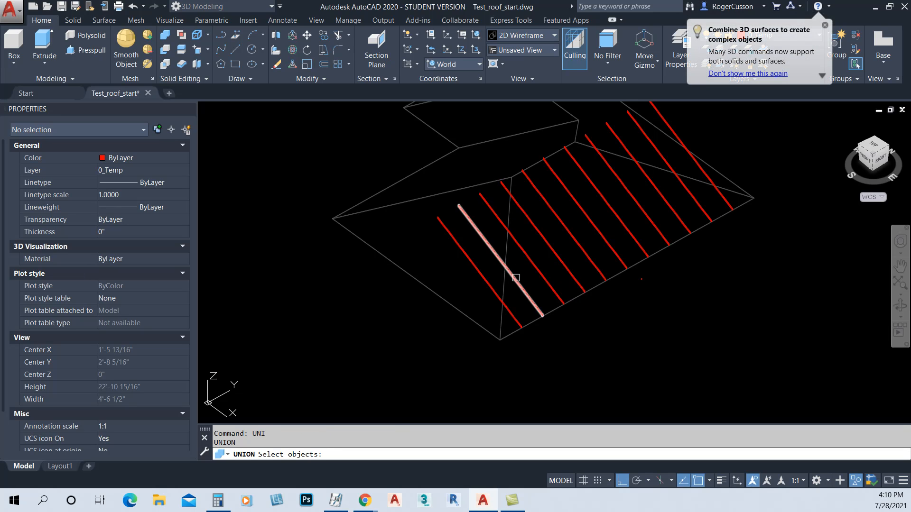
pyautogui.click(489, 285)
pyautogui.click(517, 281)
pyautogui.click(533, 269)
pyautogui.click(555, 255)
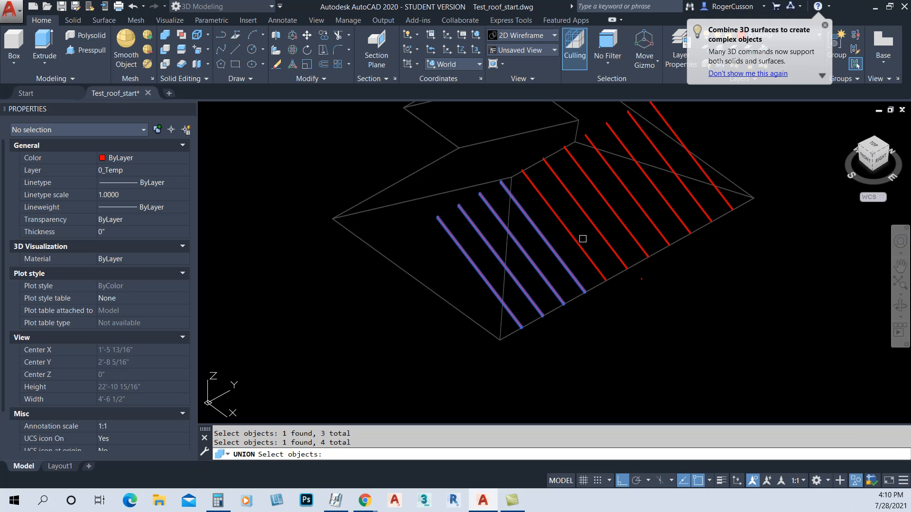
pyautogui.click(577, 240)
pyautogui.click(600, 232)
pyautogui.click(621, 225)
pyautogui.click(661, 224)
pyautogui.click(642, 226)
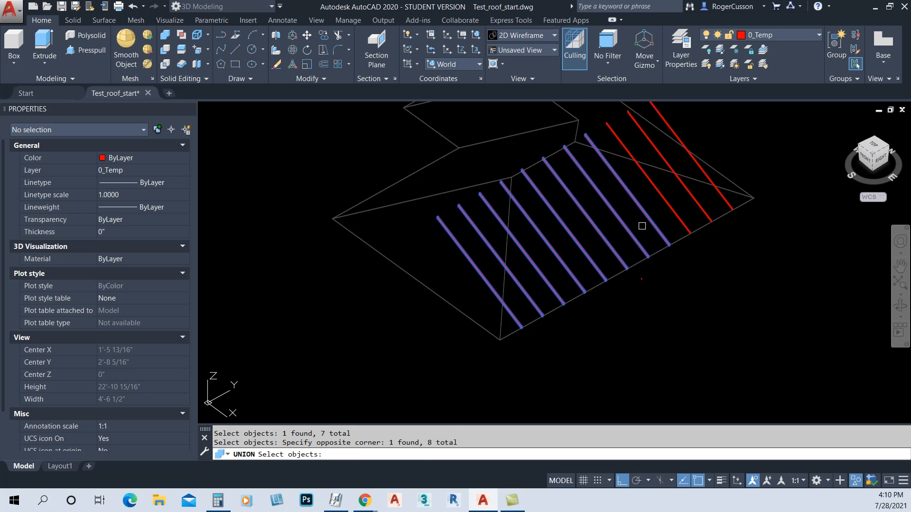
pyautogui.click(680, 212)
pyautogui.click(700, 207)
pyautogui.click(668, 120)
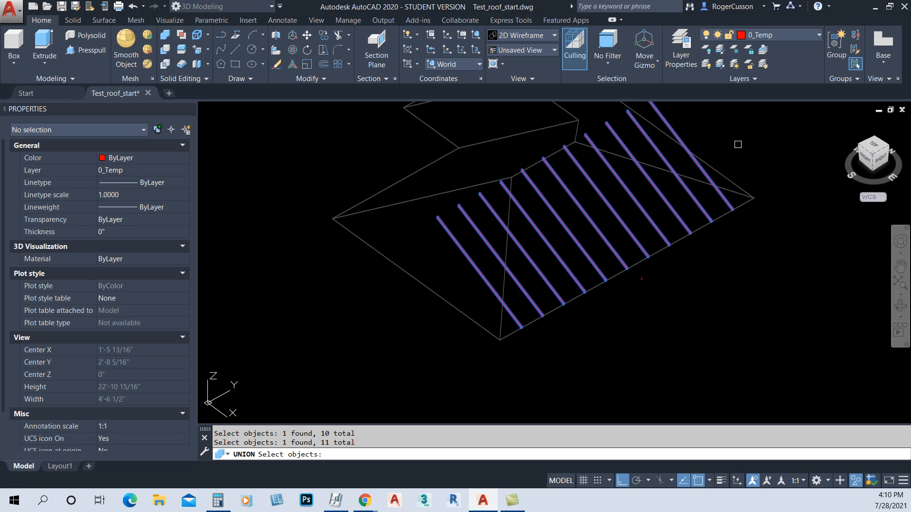
pyautogui.press('Return')
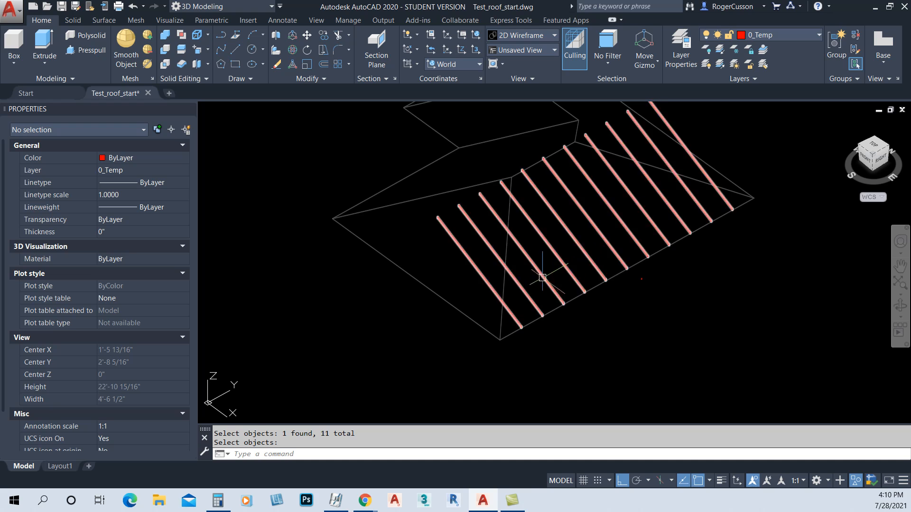
# Start a polyline outline of the ribbed slope along its full eave, from one roof corner to the other.
pyautogui.write('pl')
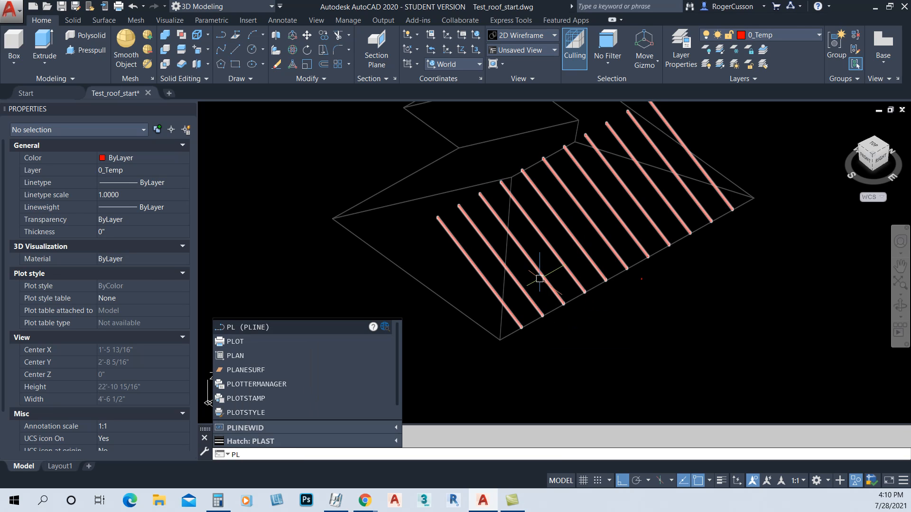
pyautogui.press('Return')
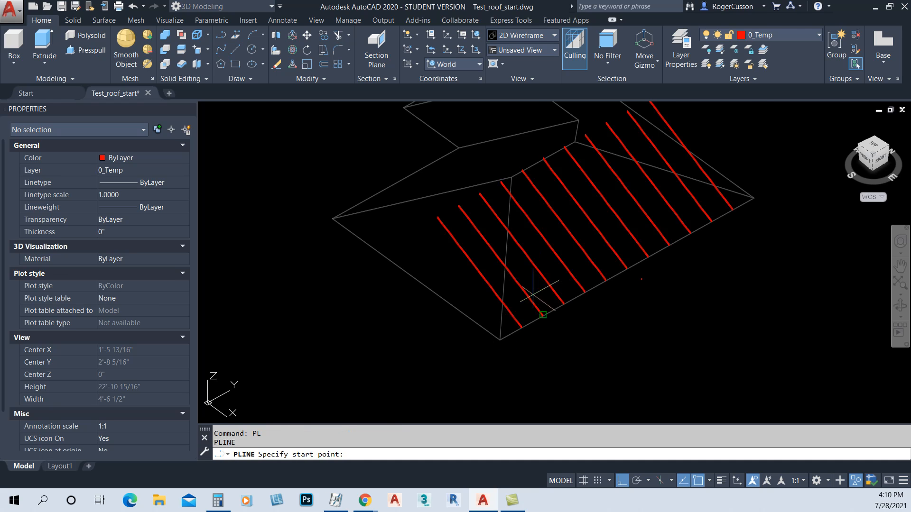
pyautogui.scroll(5, 498, 341)
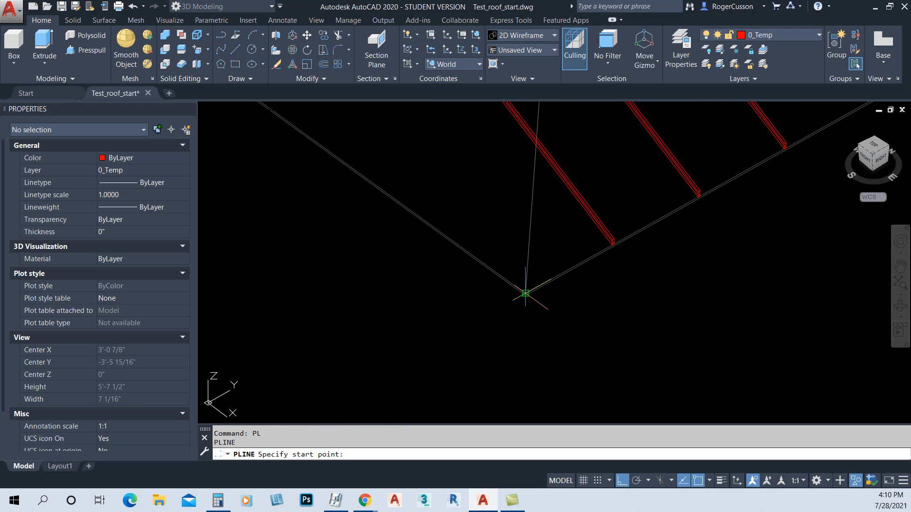
pyautogui.scroll(5, 525, 293)
pyautogui.click(522, 293)
pyautogui.scroll(-5, 522, 293)
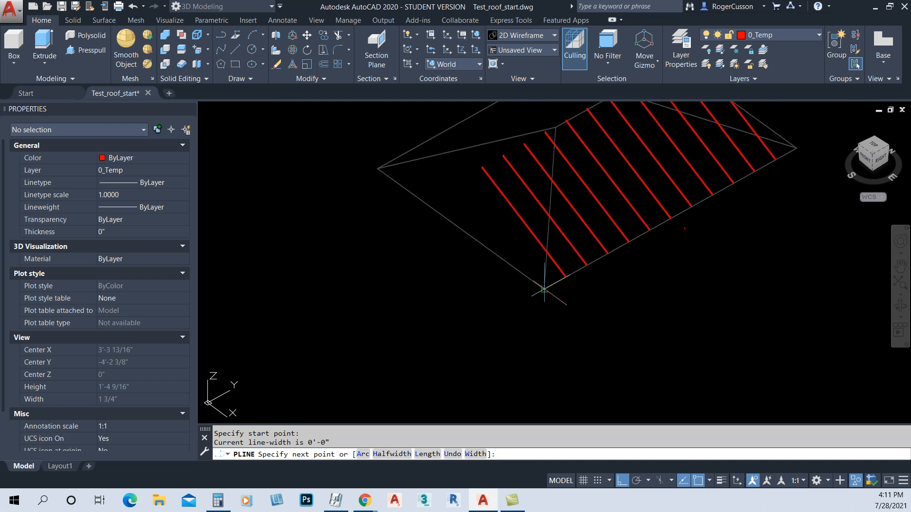
pyautogui.scroll(-2, 654, 261)
pyautogui.scroll(5, 616, 244)
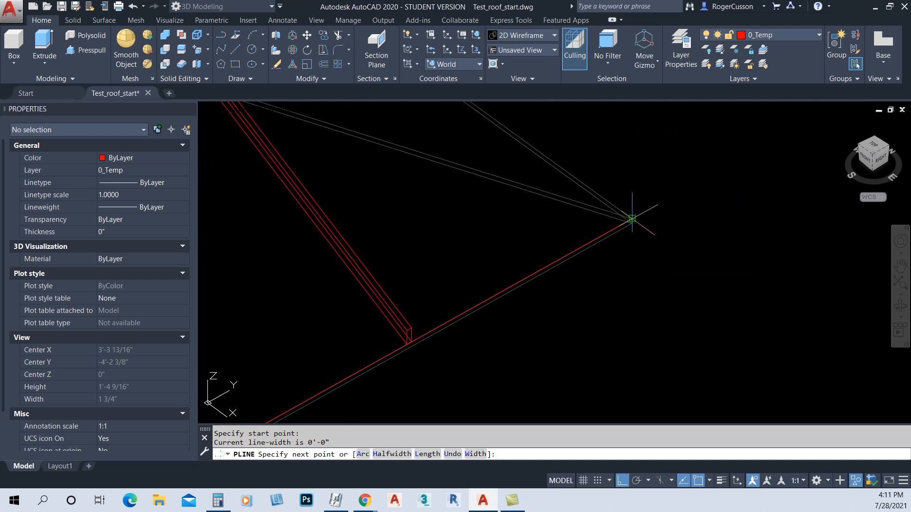
pyautogui.click(632, 218)
# Continue the polyline through both ends of the slope's ridge and close it at the starting corner.
pyautogui.scroll(-3, 620, 224)
pyautogui.moveTo(441, 240); pyautogui.dragTo(536, 277, button='middle')
pyautogui.scroll(5, 416, 250)
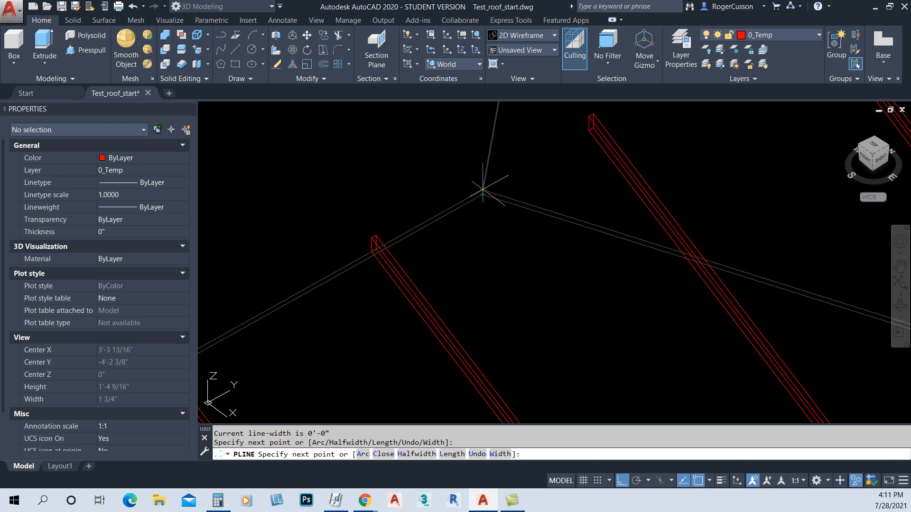
pyautogui.click(483, 189)
pyautogui.scroll(-5, 451, 222)
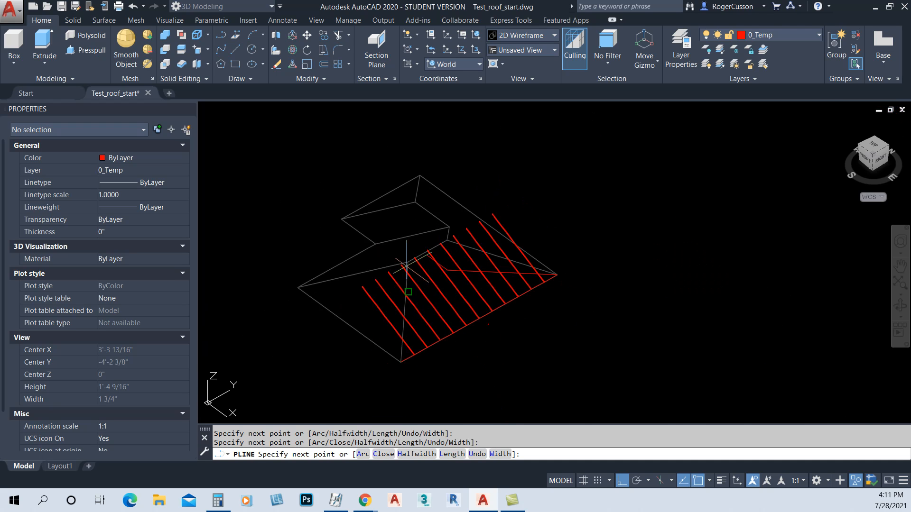
pyautogui.scroll(5, 408, 270)
pyautogui.click(448, 241)
pyautogui.scroll(-5, 446, 240)
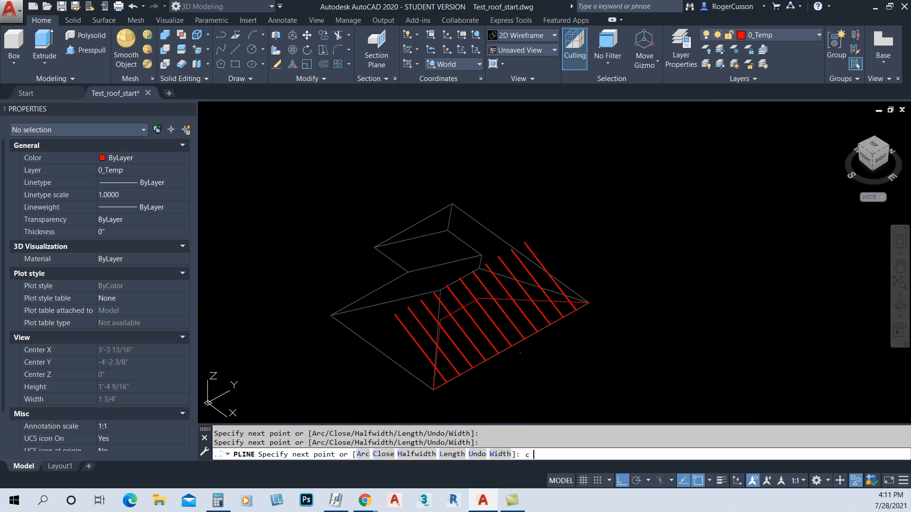
pyautogui.press('Return')
# Extrude the closed slope outline straight upward well above the ribs, picking the height freehand.
pyautogui.keyDown('shift'); pyautogui.moveTo(432, 390); pyautogui.dragTo(453, 320, button='middle'); pyautogui.keyUp('shift')
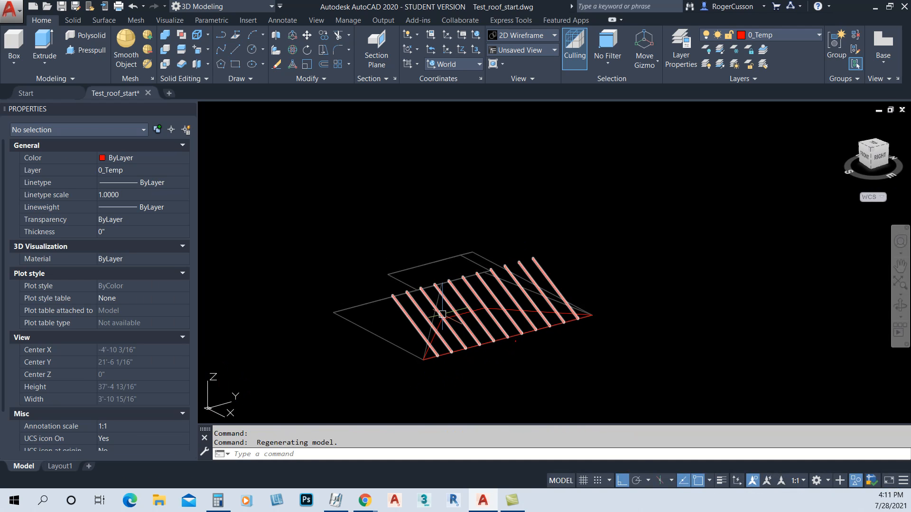
pyautogui.write('ext')
pyautogui.press('Return')
pyautogui.scroll(3, 446, 315)
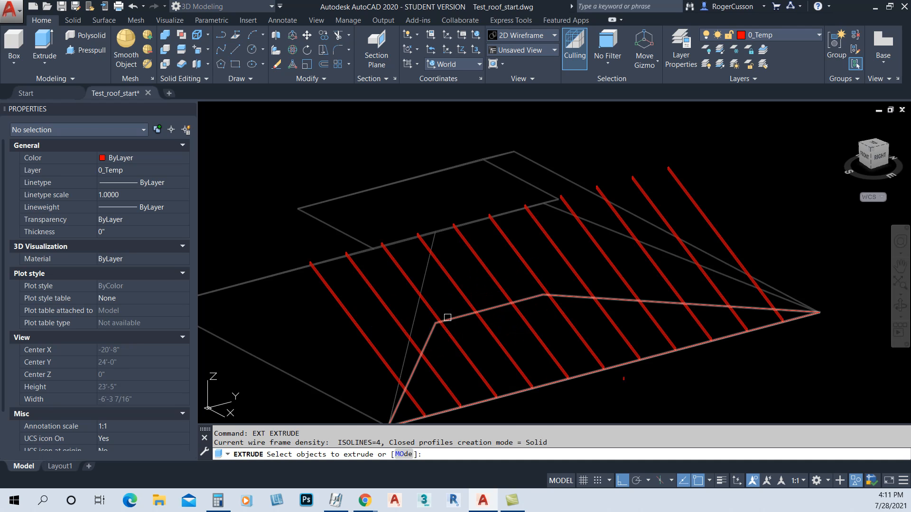
pyautogui.click(457, 314)
pyautogui.press('Return')
pyautogui.scroll(-3, 455, 314)
pyautogui.click(457, 207)
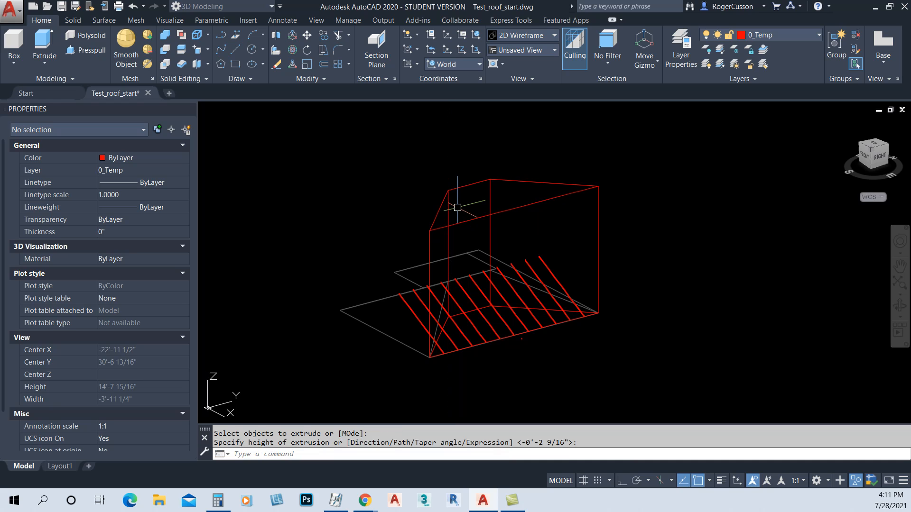
pyautogui.press('Escape')
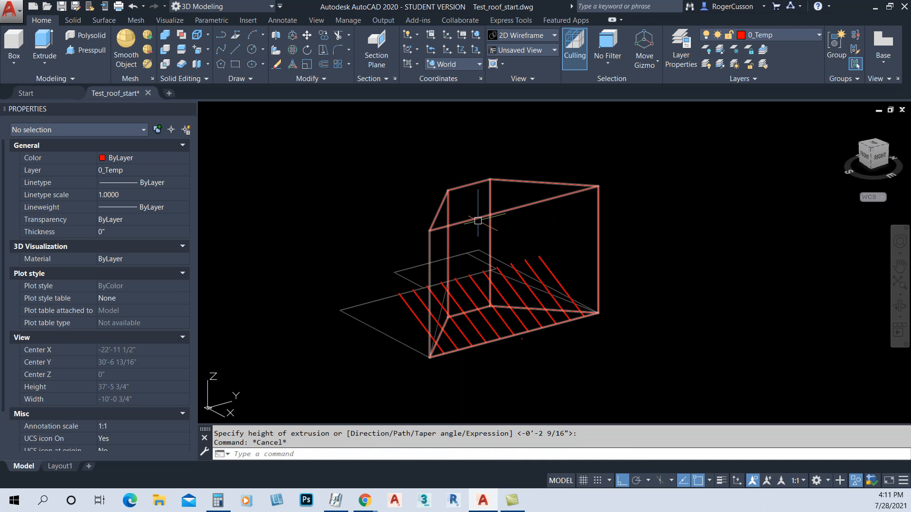
# Intersect the extruded outline solid with the united ribs to trim the ribs to the slope's boundary.
pyautogui.write('int')
pyautogui.press('Return')
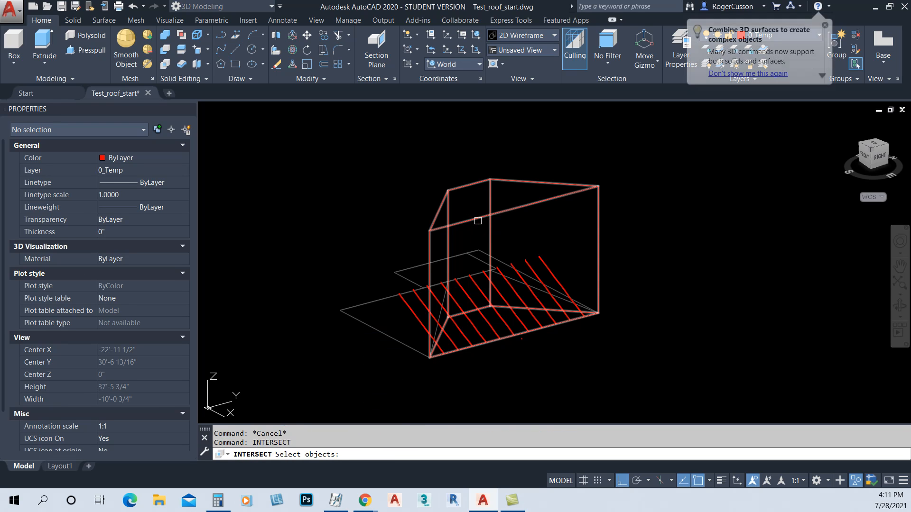
pyautogui.click(486, 217)
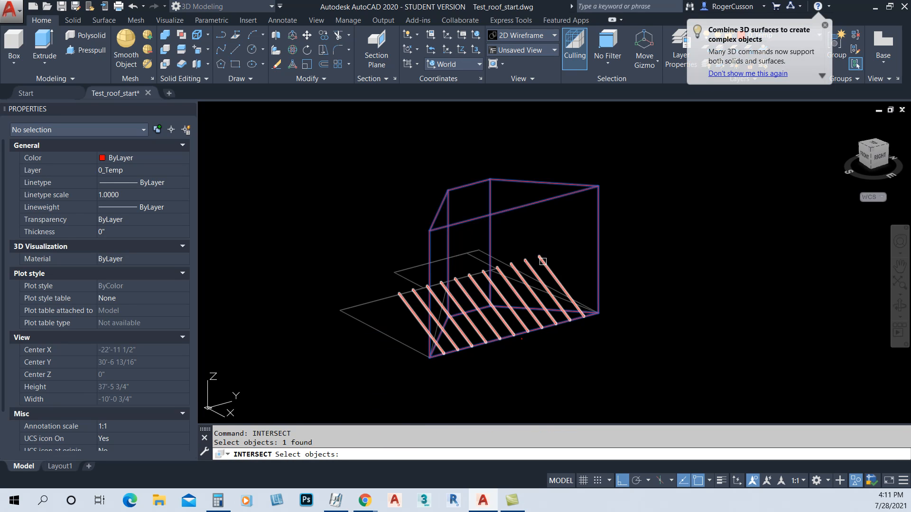
pyautogui.click(541, 259)
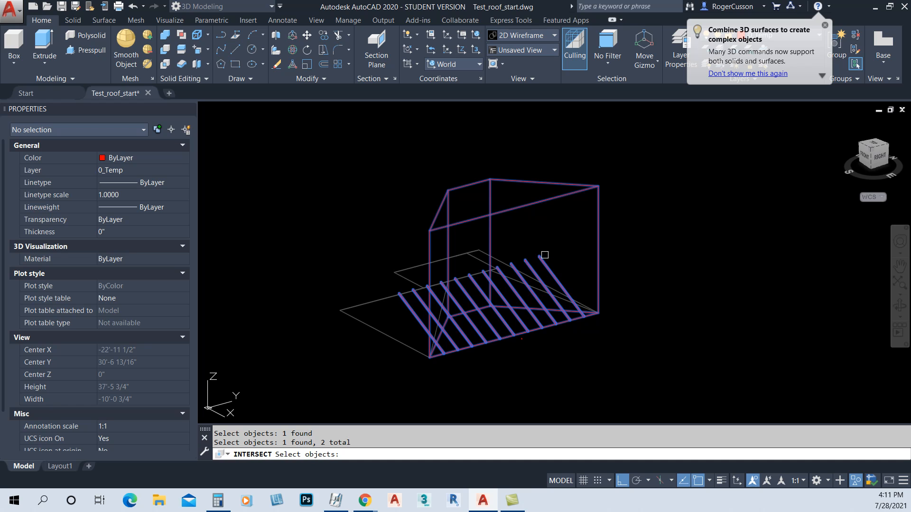
pyautogui.press('Return')
# Examine the trimmed ribs along the hips, ridge and eave from several angles.
pyautogui.keyDown('shift'); pyautogui.moveTo(520, 338); pyautogui.dragTo(681, 305, button='middle'); pyautogui.keyUp('shift')
pyautogui.scroll(6, 457, 288)
pyautogui.scroll(-6, 414, 264)
pyautogui.scroll(5, 362, 278)
pyautogui.keyDown('shift'); pyautogui.moveTo(346, 303); pyautogui.dragTo(266, 316, button='middle'); pyautogui.keyUp('shift')
pyautogui.scroll(-3, 223, 308)
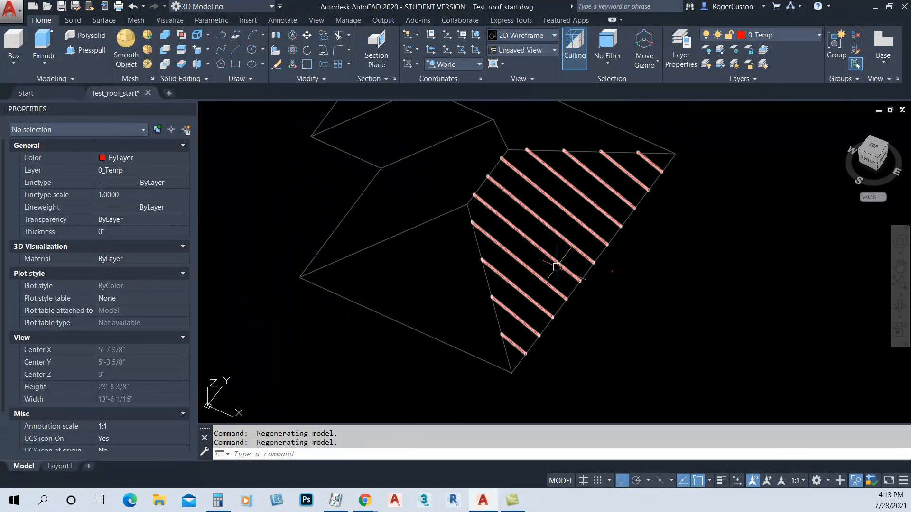
pyautogui.moveTo(554, 276); pyautogui.dragTo(518, 281, button='middle')
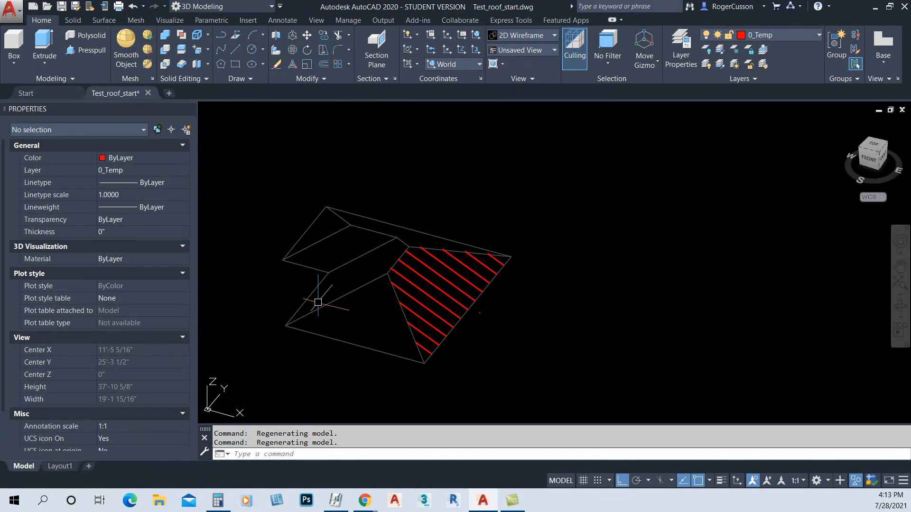
# Mirror the trimmed ribs in 3D onto the opposite slope about a vertical plane through the end eave's midpoint, keeping the originals.
pyautogui.scroll(4, 434, 298)
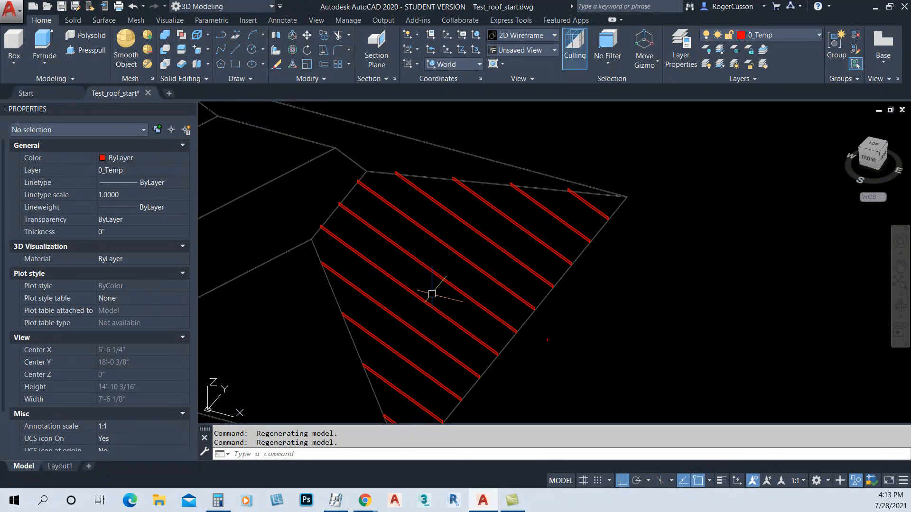
pyautogui.write('D')
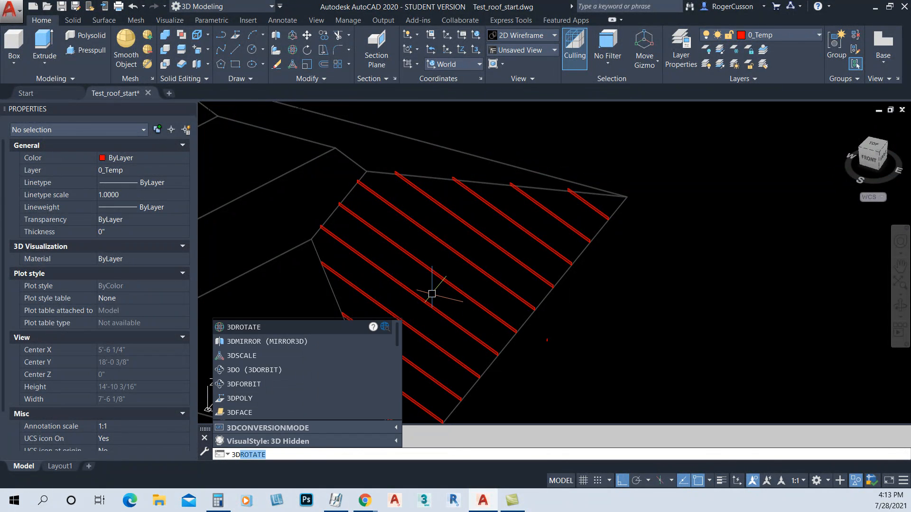
pyautogui.write('M')
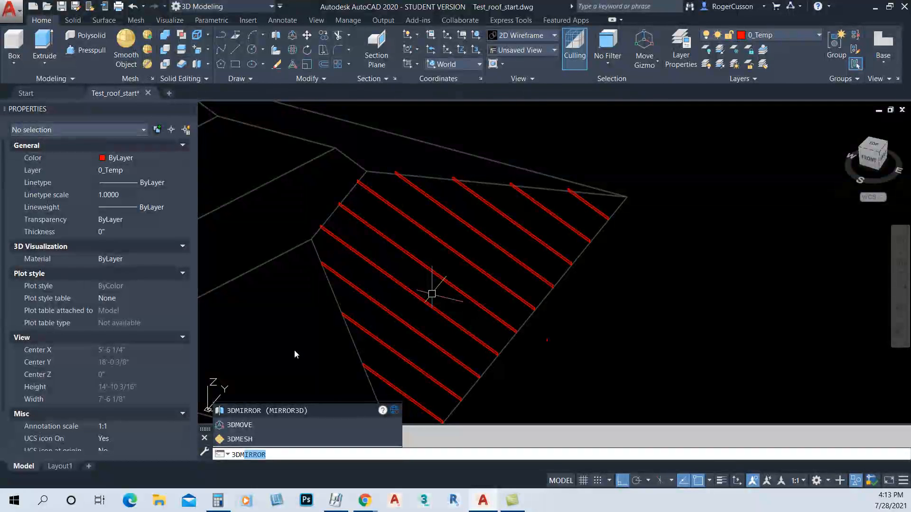
pyautogui.click(240, 412)
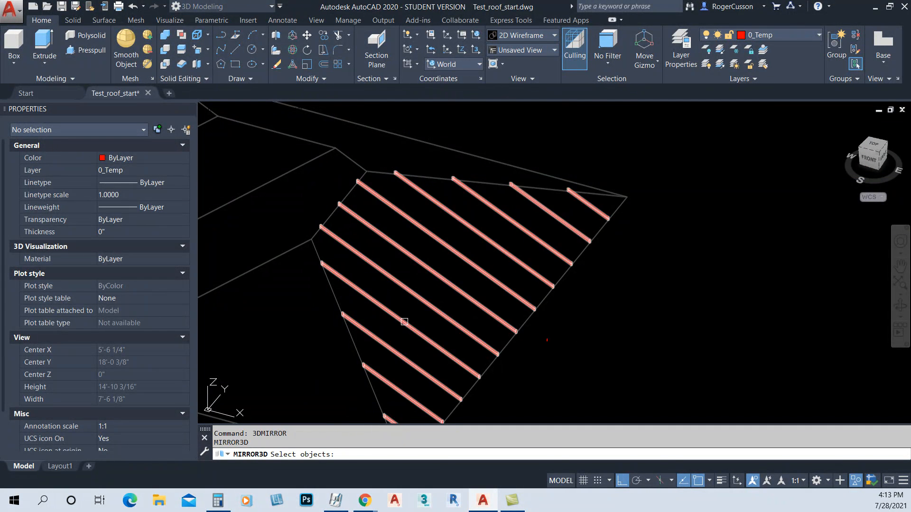
pyautogui.click(394, 330)
pyautogui.scroll(-5, 385, 331)
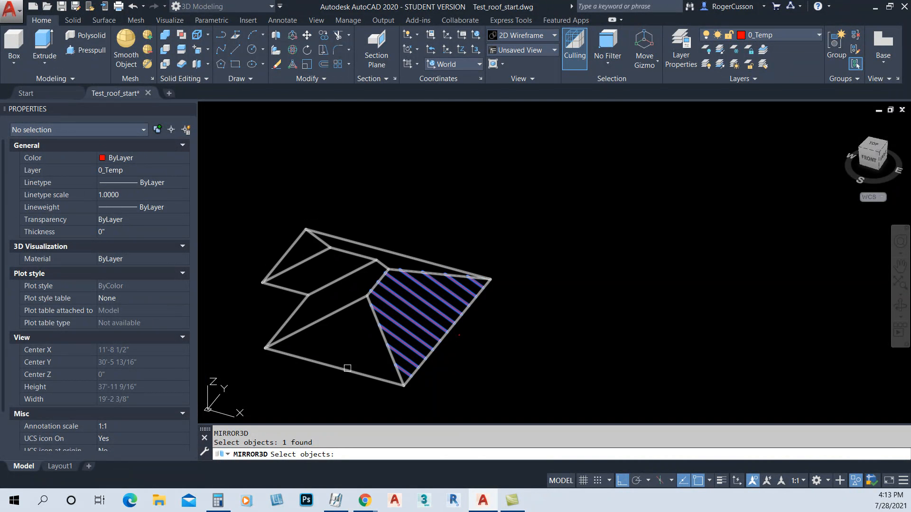
pyautogui.press('Return')
pyautogui.scroll(5, 343, 367)
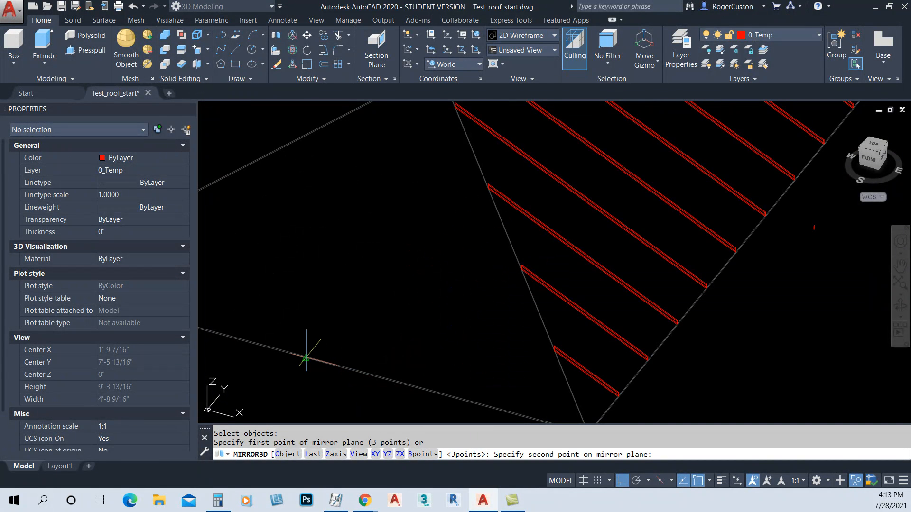
pyautogui.scroll(-5, 306, 358)
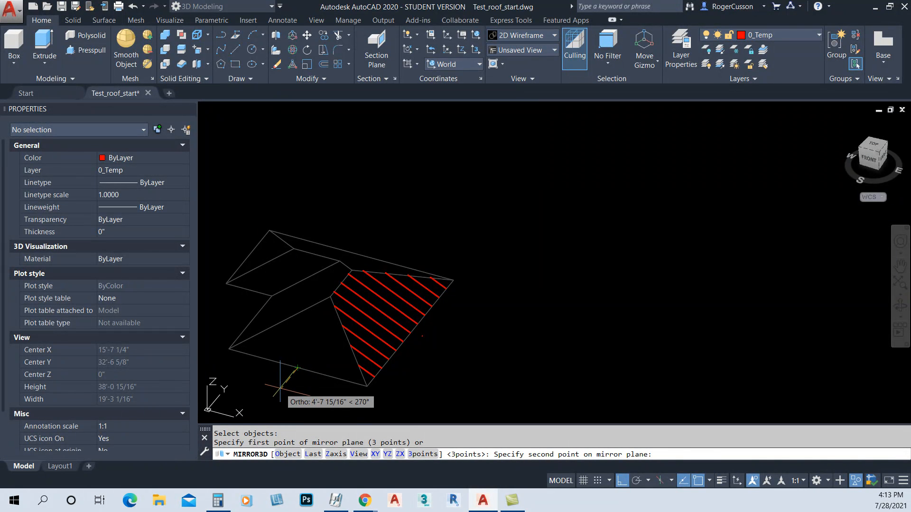
pyautogui.click(279, 388)
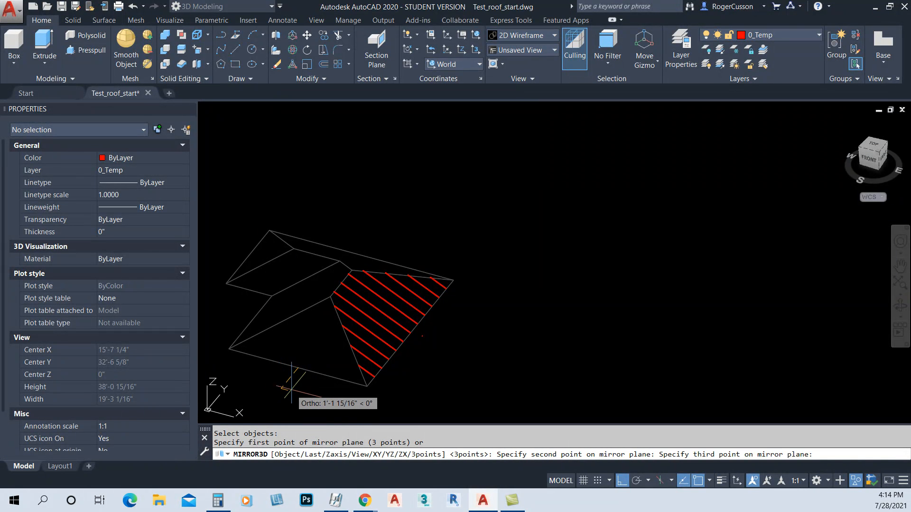
pyautogui.click(281, 349)
pyautogui.press('Return')
# Start a polyline on the mirrored-rib slope along its eave, from the inner valley corner to the outer roof corner.
pyautogui.keyDown('shift'); pyautogui.moveTo(278, 352); pyautogui.dragTo(369, 366, button='middle'); pyautogui.keyUp('shift')
pyautogui.scroll(4, 319, 385)
pyautogui.scroll(-4, 303, 284)
pyautogui.scroll(2, 346, 128)
pyautogui.moveTo(258, 288); pyautogui.dragTo(351, 239, button='middle')
pyautogui.scroll(-4, 303, 219)
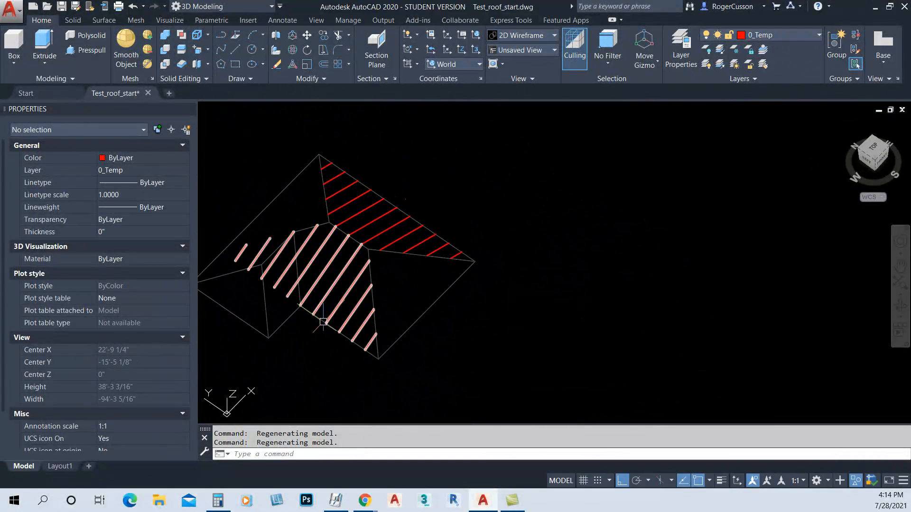
pyautogui.write('pl')
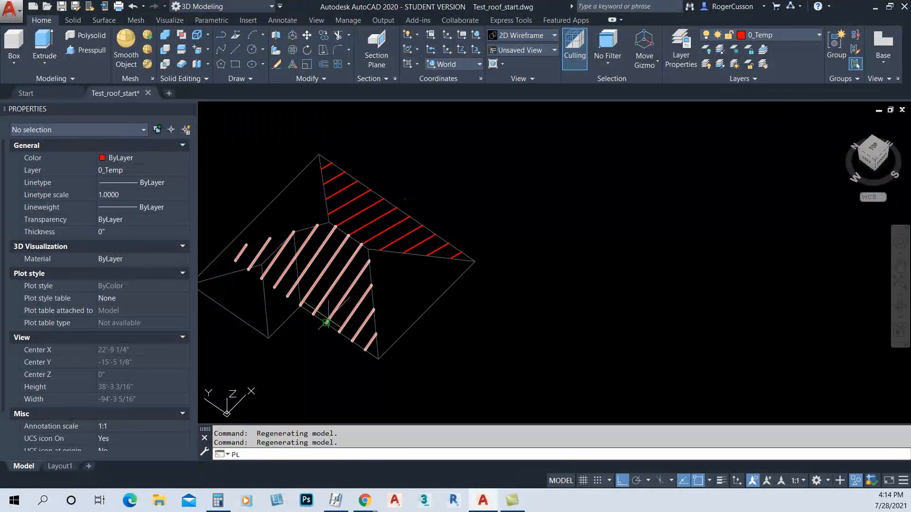
pyautogui.press('Return')
pyautogui.scroll(8, 326, 323)
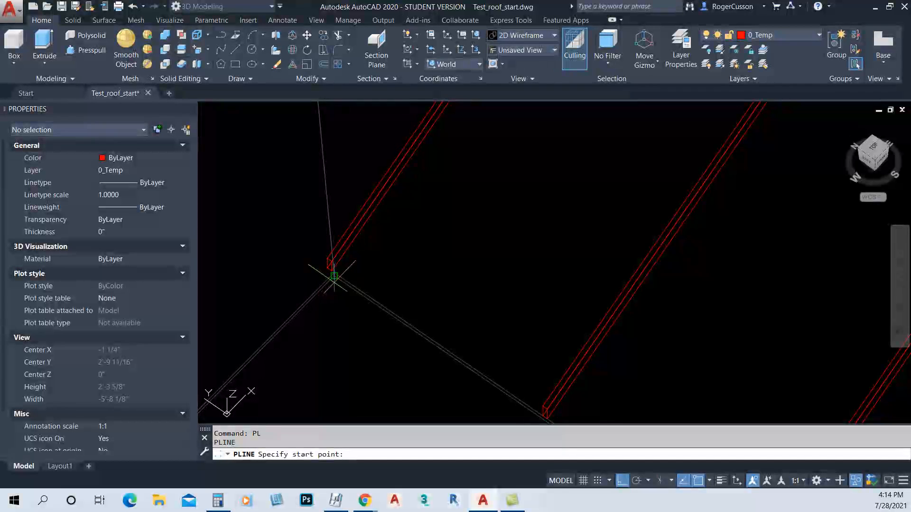
pyautogui.click(334, 275)
pyautogui.scroll(-3, 385, 342)
pyautogui.scroll(3, 474, 372)
pyautogui.scroll(5, 470, 328)
pyautogui.keyDown('shift'); pyautogui.moveTo(477, 316); pyautogui.dragTo(480, 300, button='middle'); pyautogui.keyUp('shift')
pyautogui.scroll(2, 487, 286)
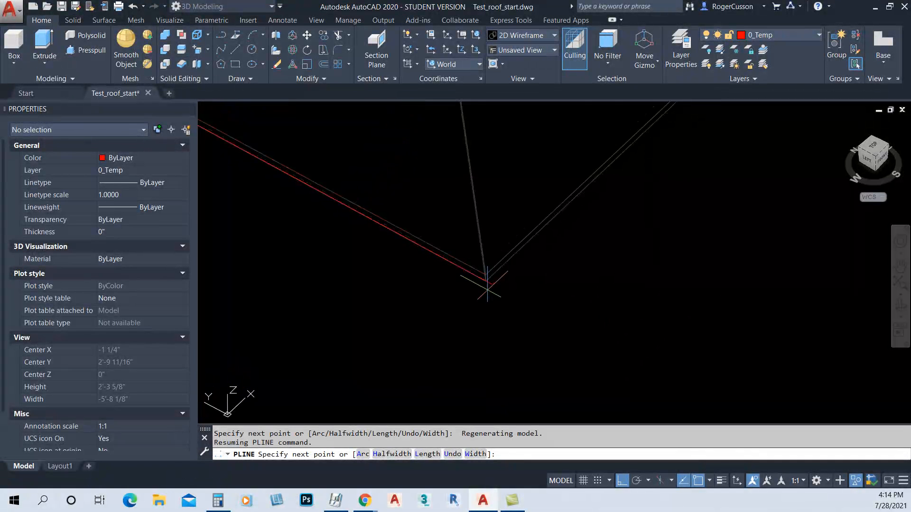
pyautogui.click(484, 276)
# Continue the outline polyline from the outer roof corner to the top of the hip and along the ridge to its inner end.
pyautogui.scroll(-6, 484, 277)
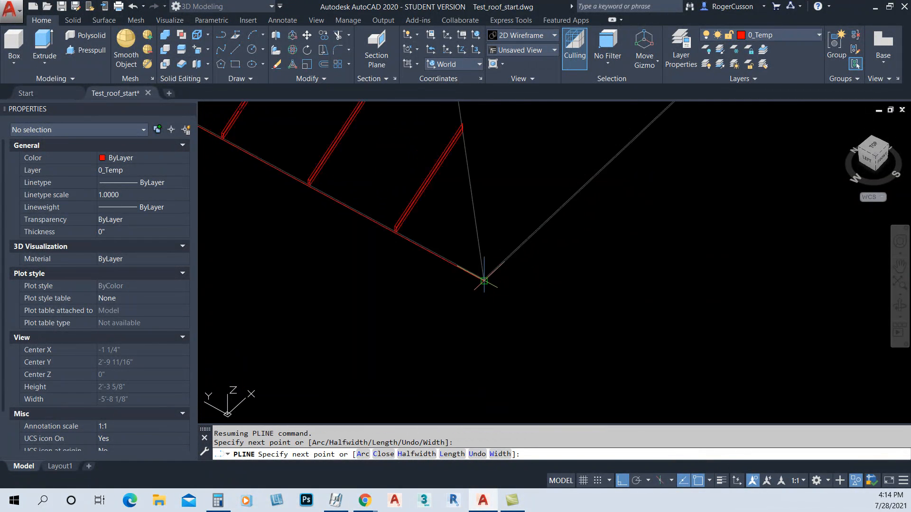
pyautogui.scroll(8, 454, 266)
pyautogui.moveTo(413, 347); pyautogui.dragTo(427, 276, button='middle')
pyautogui.scroll(-3, 426, 271)
pyautogui.scroll(5, 467, 187)
pyautogui.scroll(-5, 470, 171)
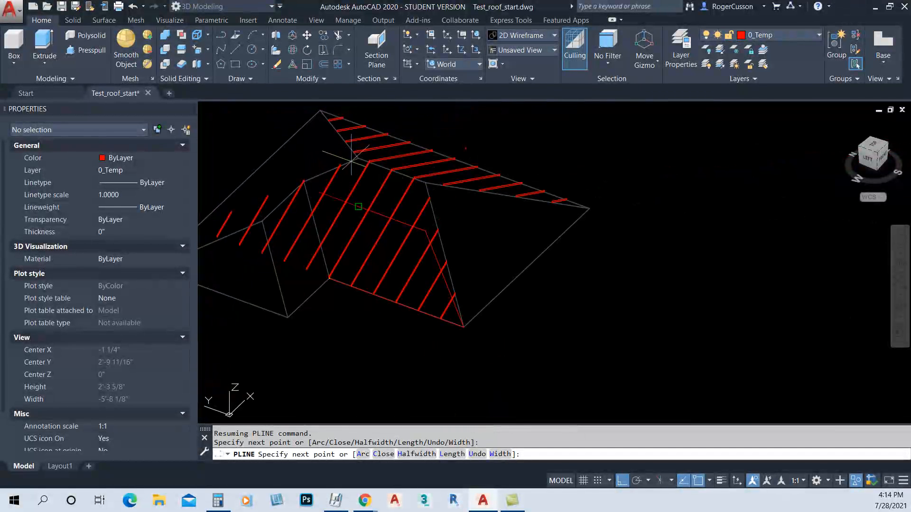
pyautogui.scroll(5, 351, 161)
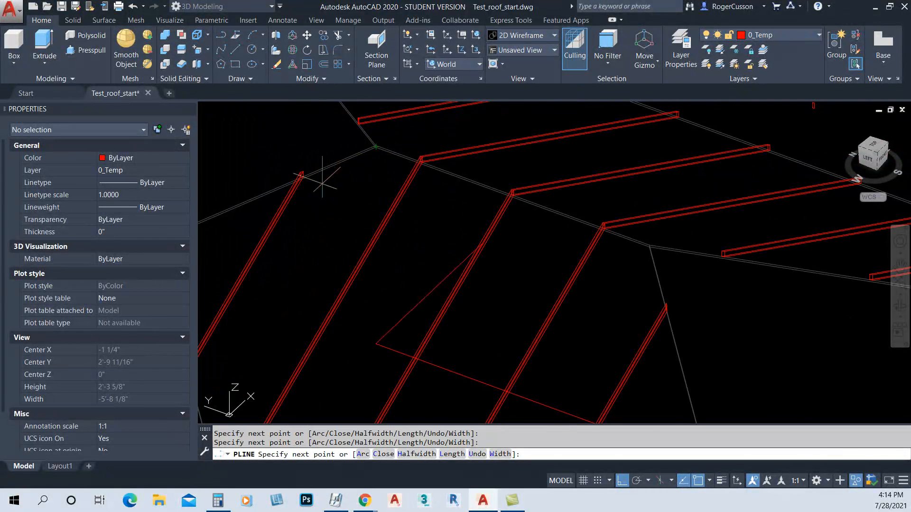
# Extend the outline polyline to the top of the valley and close it at the inner eave corner.
pyautogui.scroll(-5, 329, 175)
pyautogui.scroll(6, 211, 174)
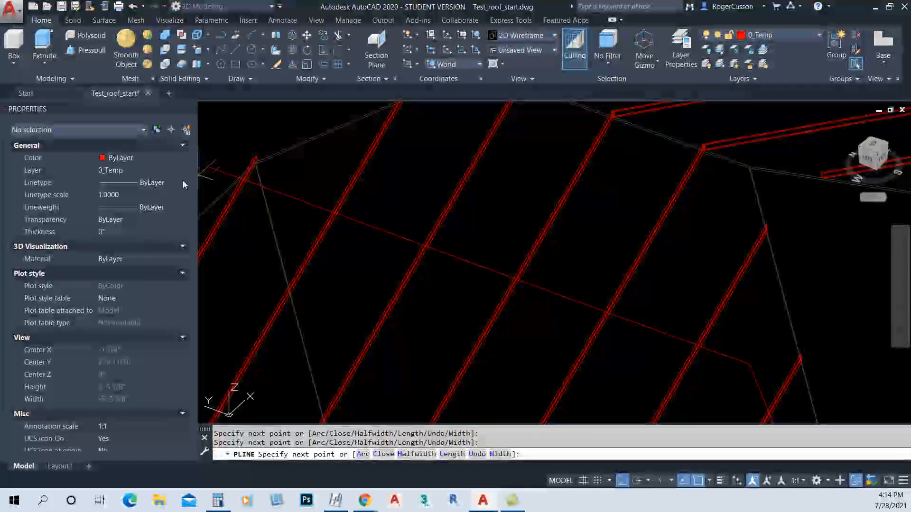
pyautogui.scroll(3, 256, 161)
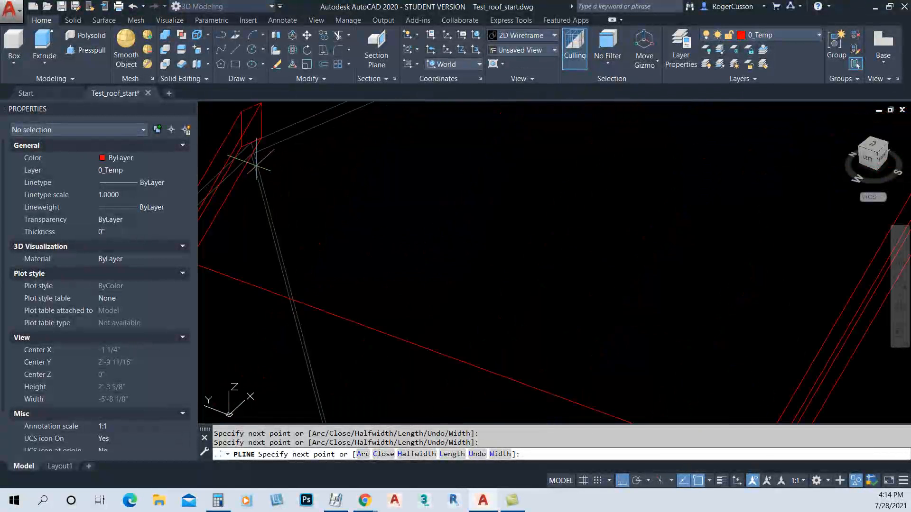
pyautogui.scroll(-6, 256, 190)
pyautogui.scroll(3, 286, 164)
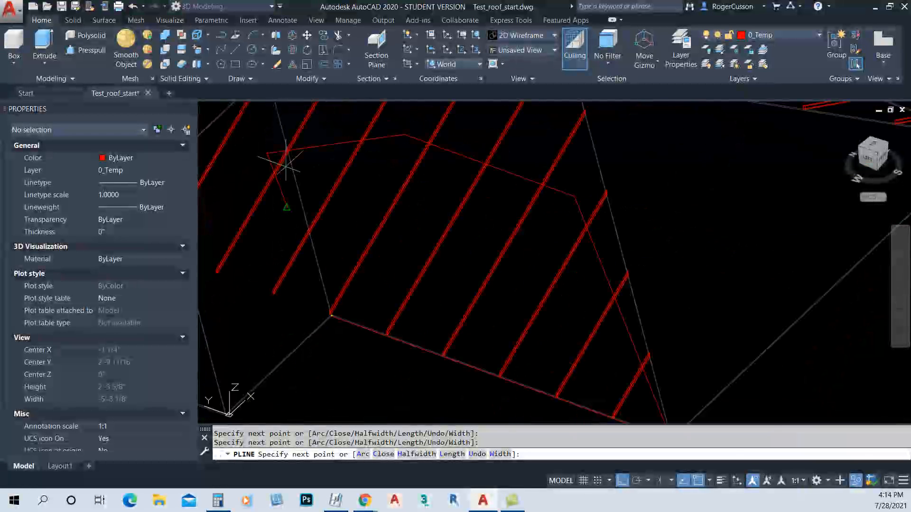
pyautogui.scroll(3, 343, 333)
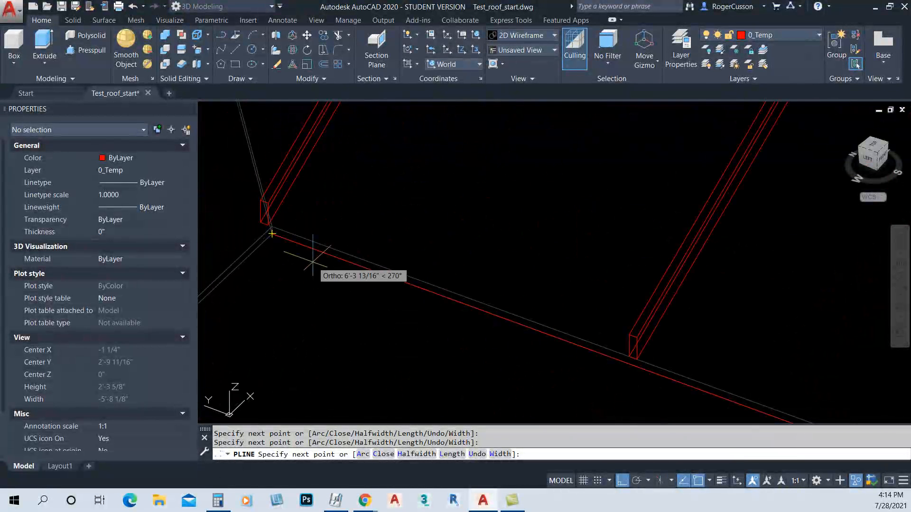
pyautogui.write('c')
pyautogui.press('Return')
# Extrude the closed outline upward into a solid that rises above the ribs and the roof.
pyautogui.write('ex')
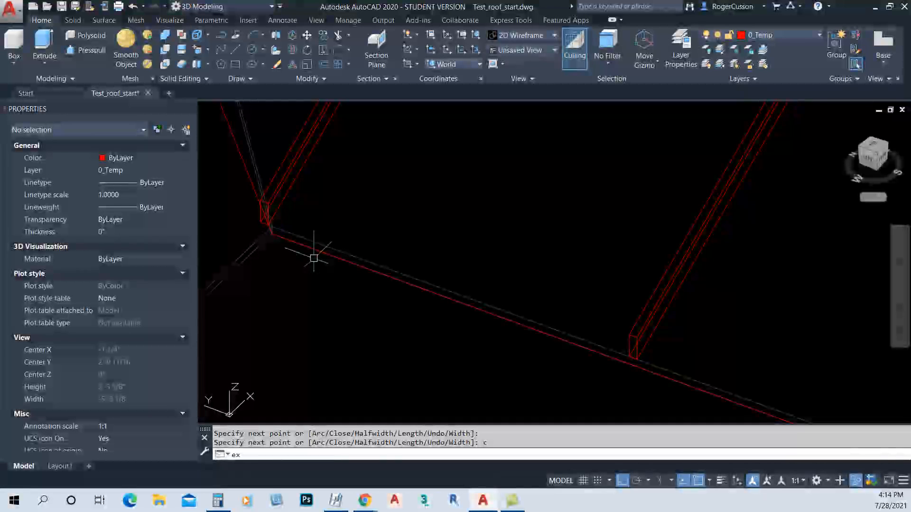
pyautogui.write('t')
pyautogui.press('Return')
pyautogui.click(313, 258)
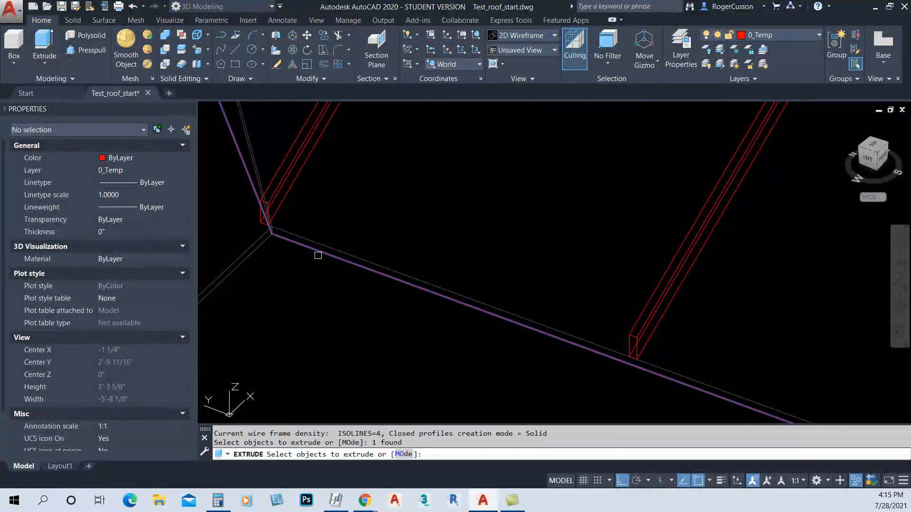
pyautogui.scroll(-5, 314, 258)
pyautogui.press('Return')
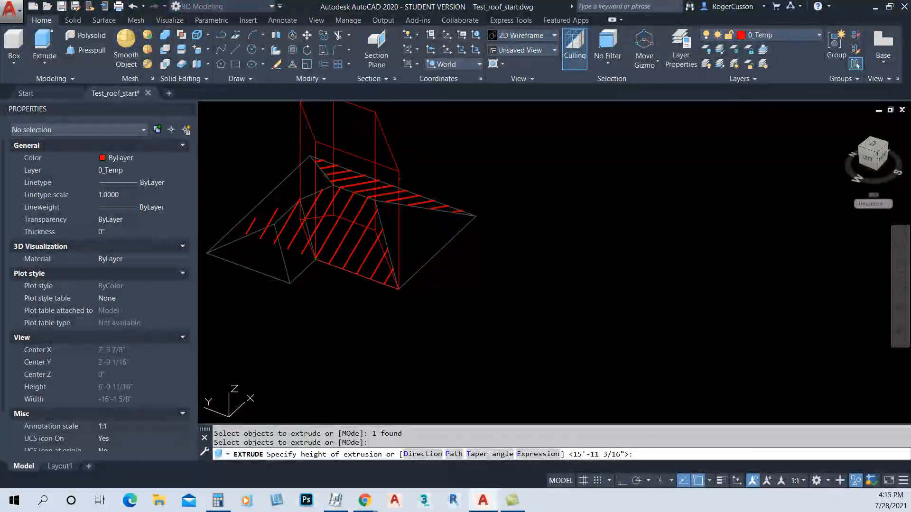
pyautogui.press('Escape')
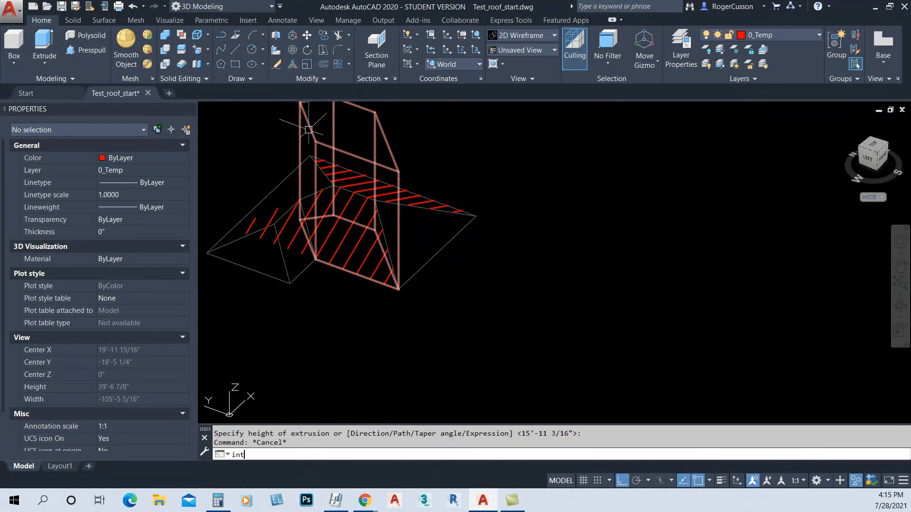
# Intersect the mirrored ribs with the extruded outline solid to trim them to the slope's boundary.
pyautogui.press('Return')
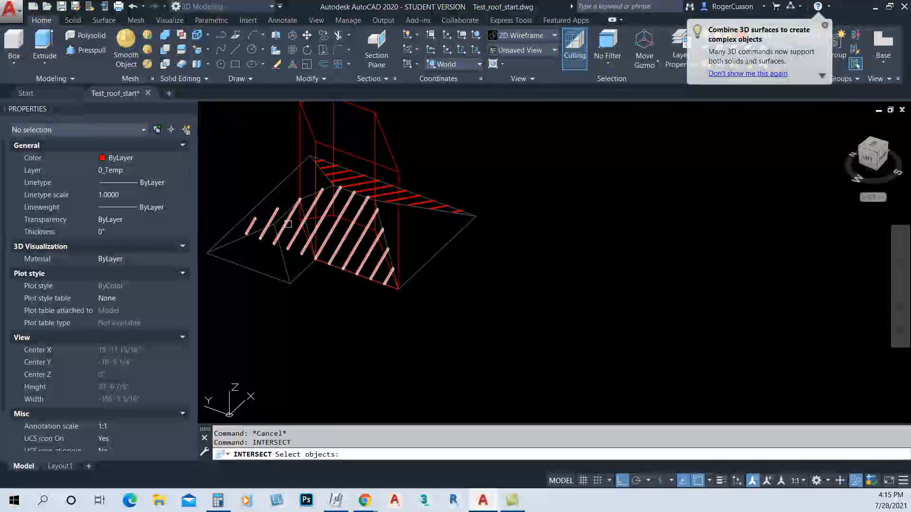
pyautogui.click(288, 224)
pyautogui.click(399, 143)
pyautogui.press('Return')
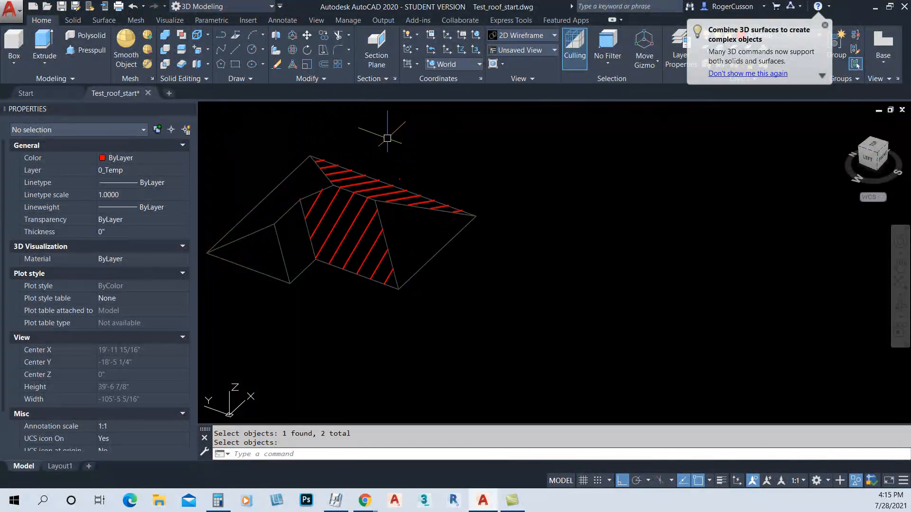
pyautogui.keyDown('shift'); pyautogui.moveTo(387, 137); pyautogui.dragTo(353, 193, button='middle'); pyautogui.keyUp('shift')
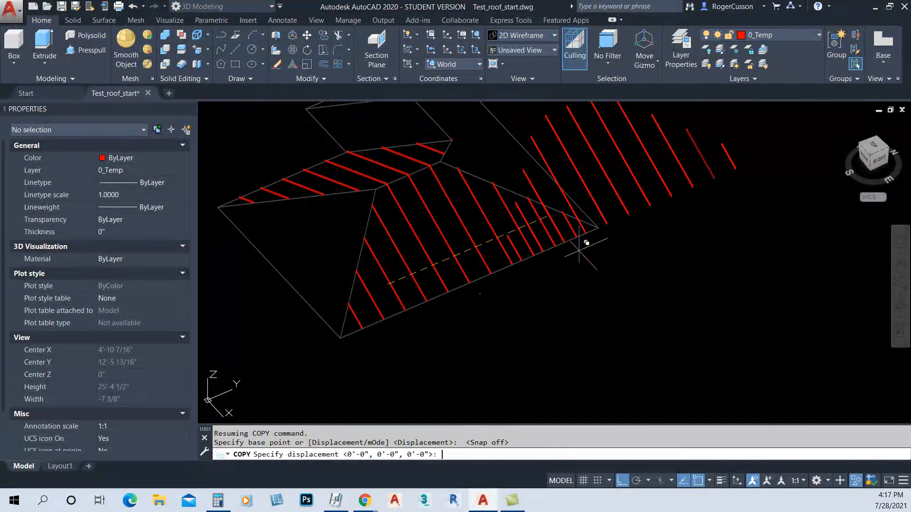
# Restart copying the side slope's trimmed ribs, with the base point at the eave end of a middle rib.
pyautogui.scroll(5, 351, 308)
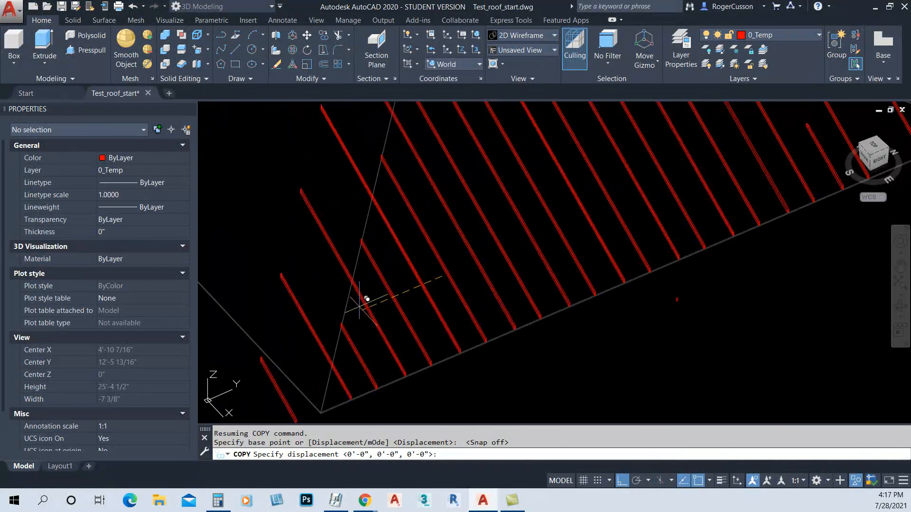
pyautogui.press('Escape')
pyautogui.press('Return')
pyautogui.click(631, 242)
pyautogui.scroll(3, 638, 273)
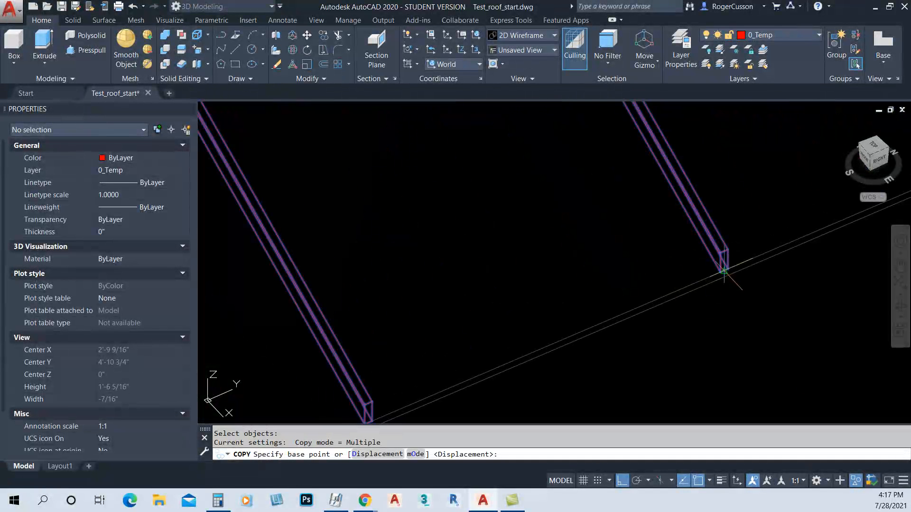
pyautogui.click(724, 271)
pyautogui.scroll(-5, 481, 348)
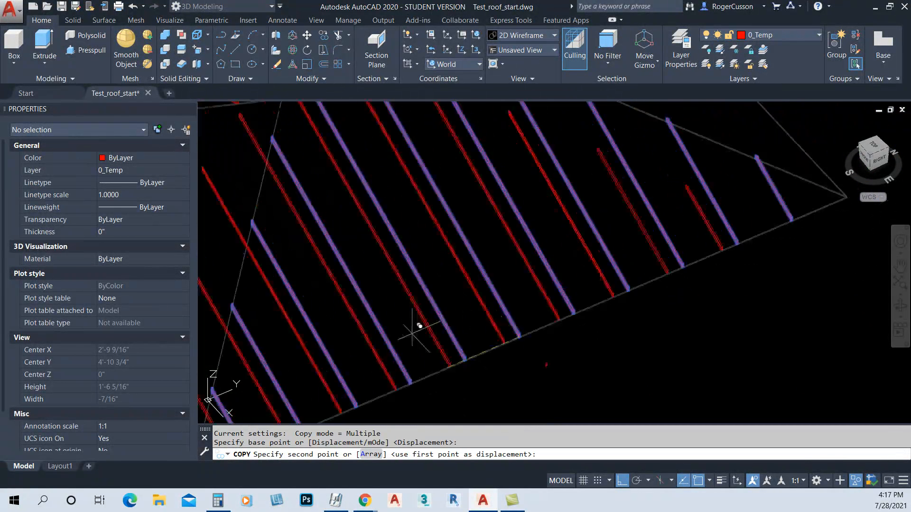
# Place the rib copy at the midpoint of the hip end's eave and finish copying.
pyautogui.scroll(-2, 160, 272)
pyautogui.moveTo(215, 279); pyautogui.dragTo(435, 291, button='middle')
pyautogui.scroll(6, 362, 325)
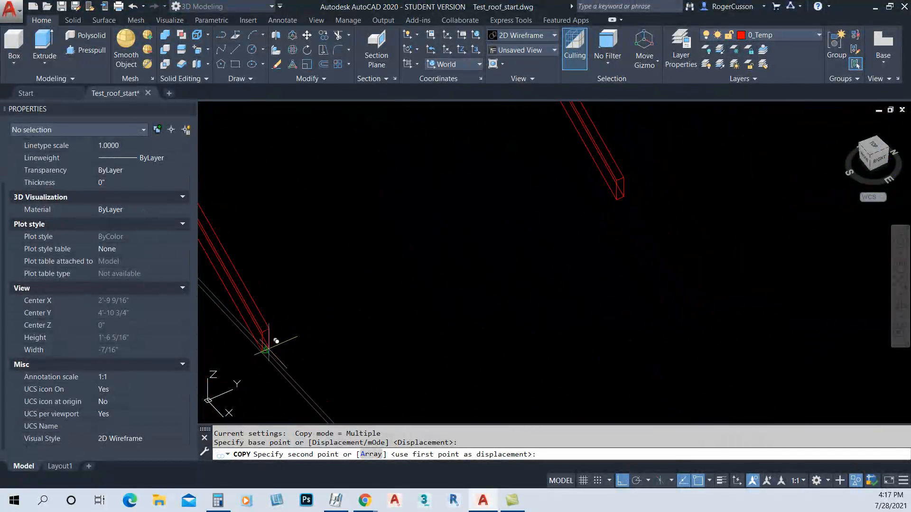
pyautogui.click(273, 342)
pyautogui.scroll(2, 303, 342)
pyautogui.press('Escape')
pyautogui.scroll(-8, 302, 339)
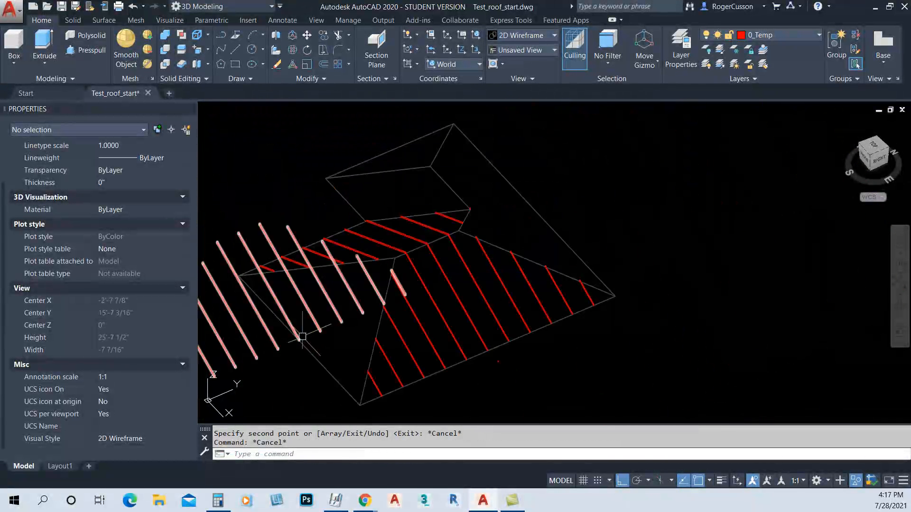
pyautogui.moveTo(304, 335); pyautogui.dragTo(321, 358, button='middle')
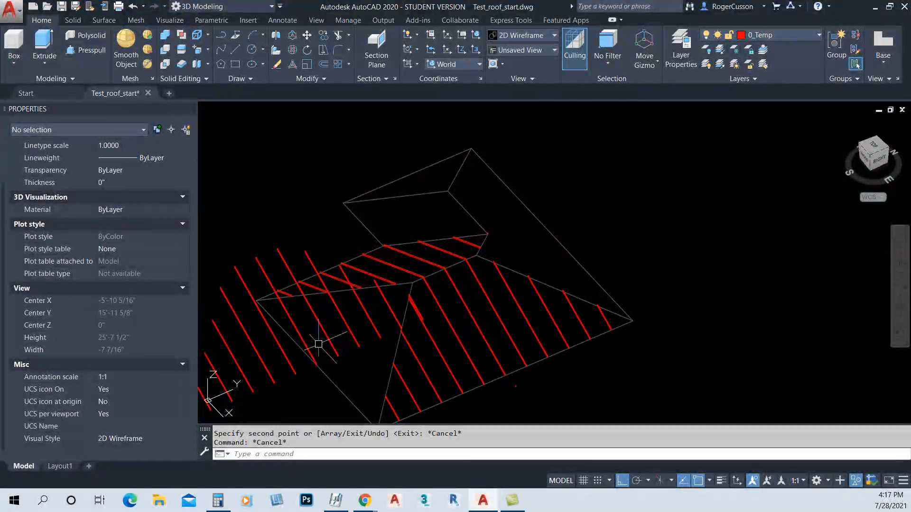
# Rotate the copied ribs with 3DROTATE about the vertical axis at the eave midpoint so they run perpendicular to the end eave.
pyautogui.write('3DROTATE')
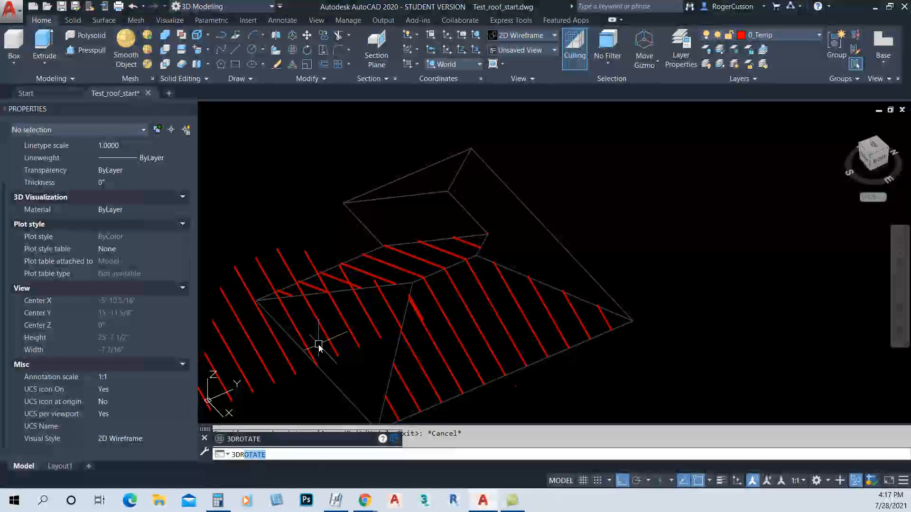
pyautogui.press('Return')
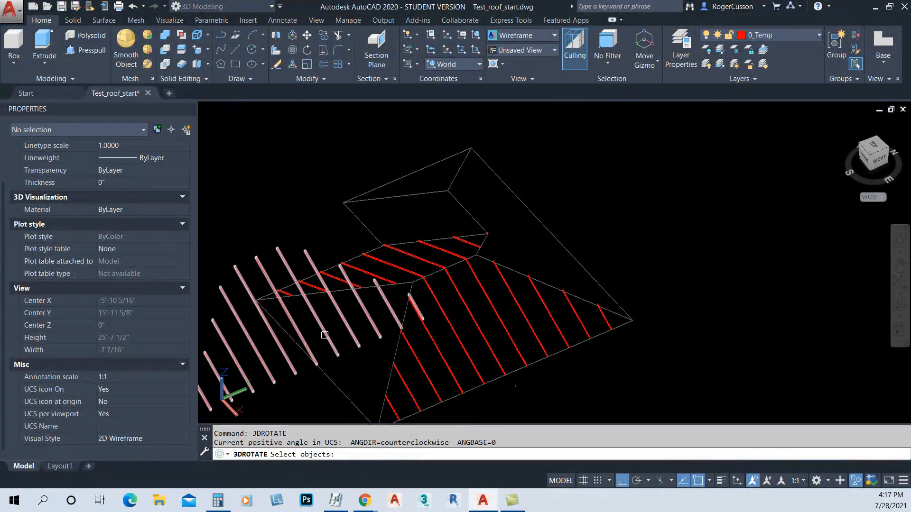
pyautogui.click(324, 335)
pyautogui.scroll(5, 311, 375)
pyautogui.scroll(3, 333, 344)
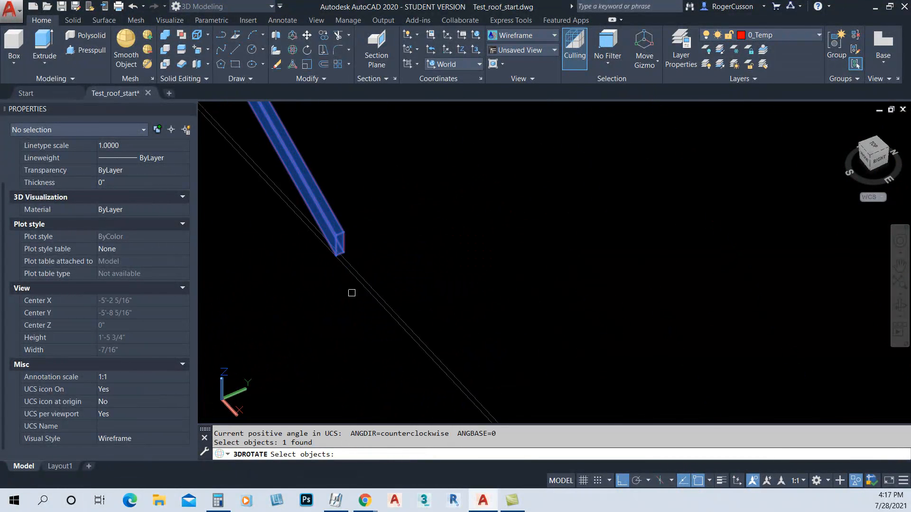
pyautogui.press('Return')
pyautogui.scroll(2, 341, 259)
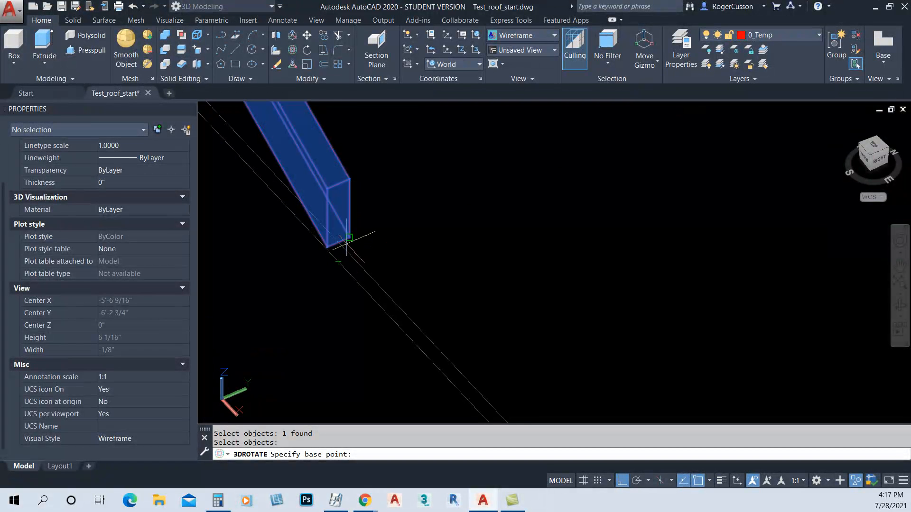
pyautogui.click(337, 243)
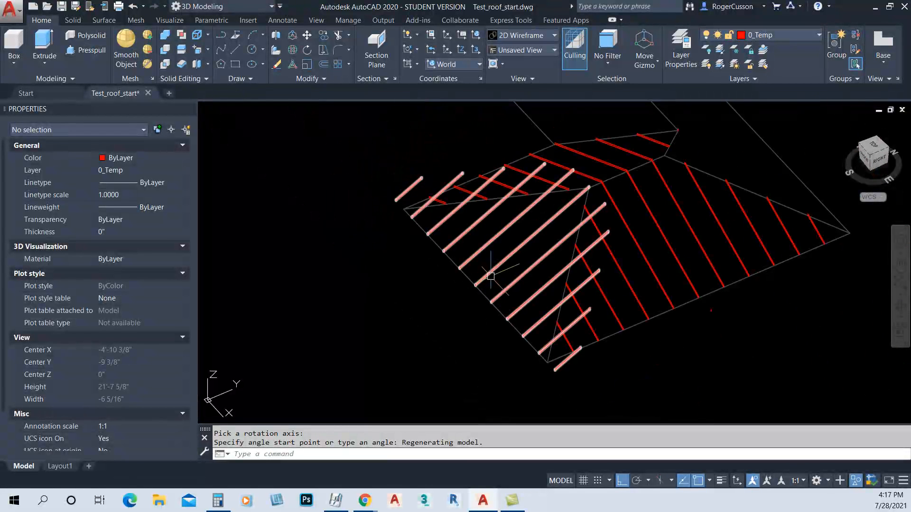
# Start a polyline at the far eave corner of the end slope and run it to the hip peak with Ortho off.
pyautogui.scroll(10, 408, 211)
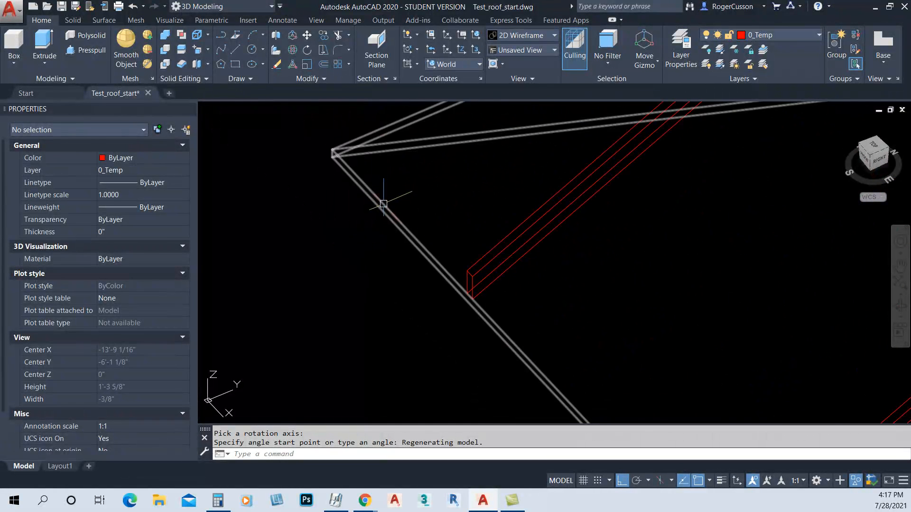
pyautogui.write('PL')
pyautogui.press('Return')
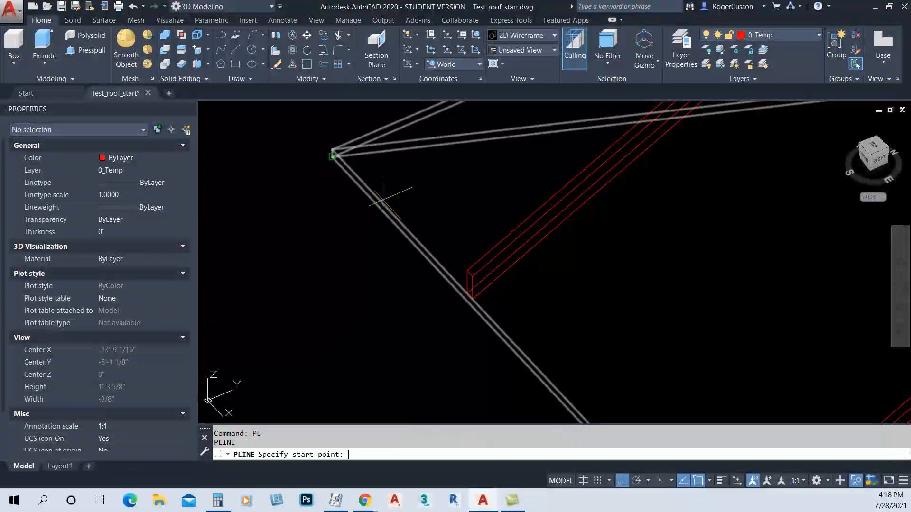
pyautogui.click(383, 199)
pyautogui.scroll(-8, 511, 210)
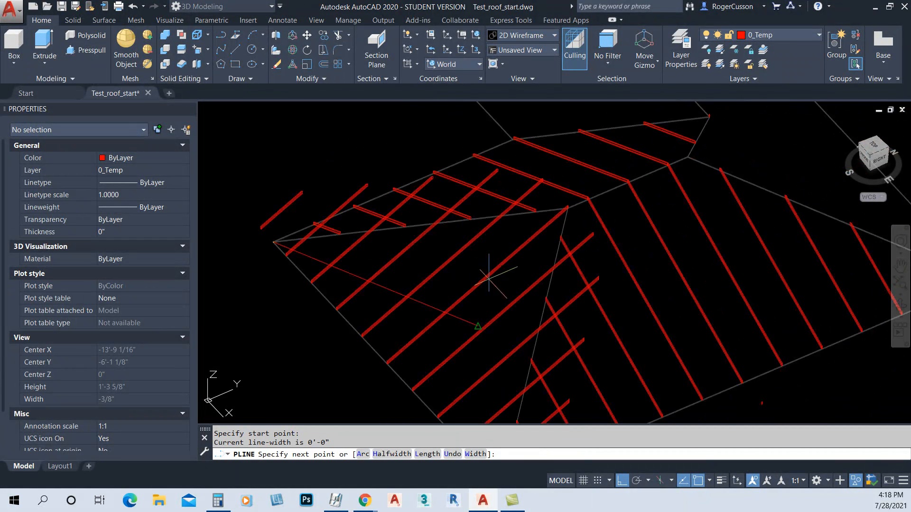
pyautogui.press('F8')
pyautogui.scroll(6, 617, 173)
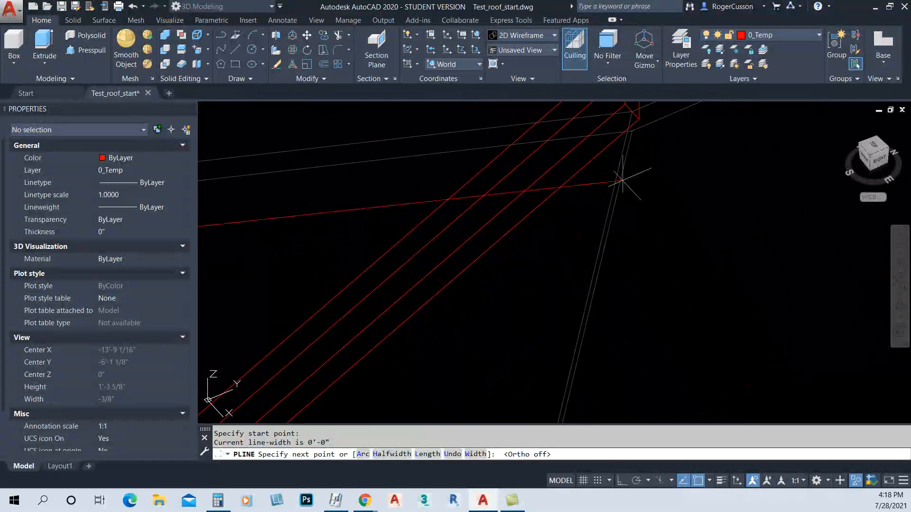
pyautogui.click(632, 112)
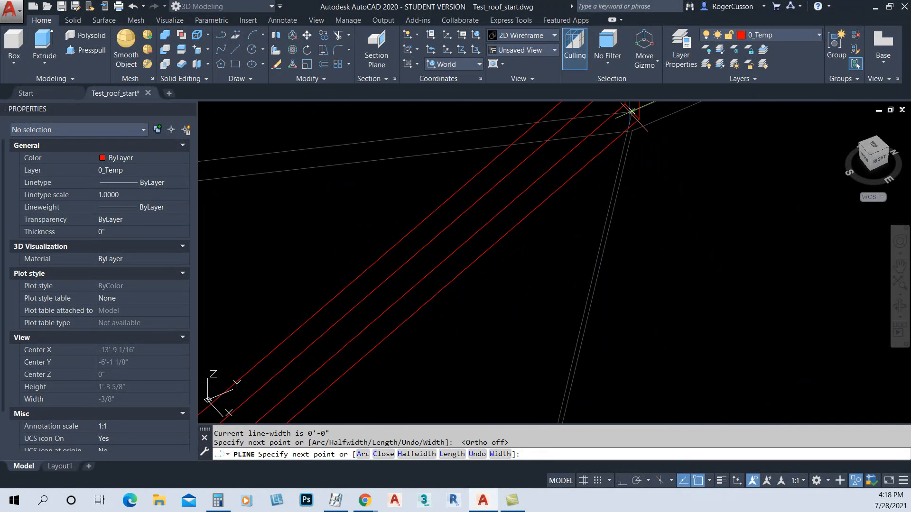
# Continue the polyline to the end slope's near eave corner and close the triangular outline.
pyautogui.scroll(-3, 512, 355)
pyautogui.scroll(-3, 523, 359)
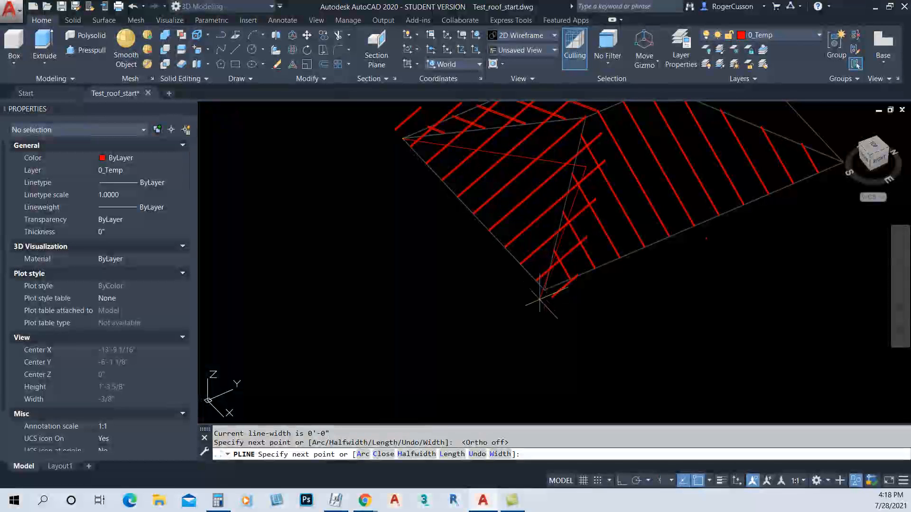
pyautogui.scroll(4, 543, 289)
pyautogui.click(518, 275)
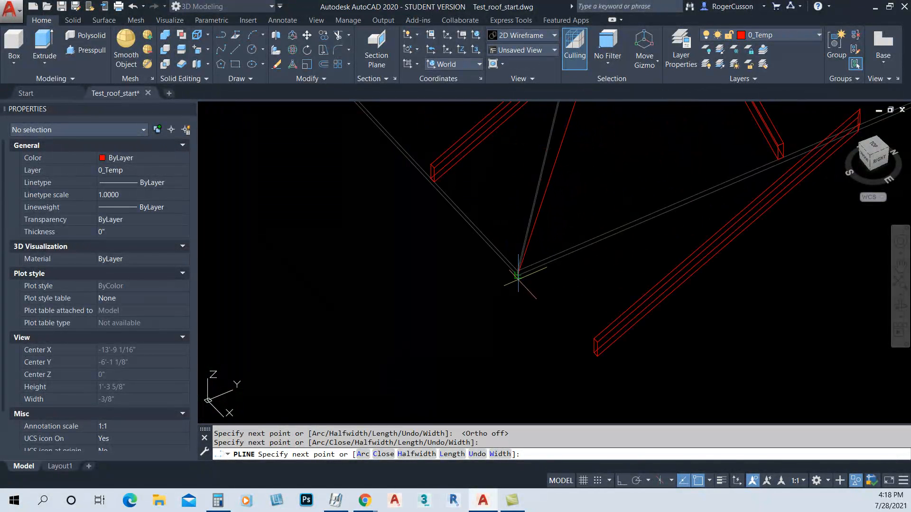
pyautogui.write('c')
pyautogui.press('Return')
pyautogui.scroll(-3, 511, 295)
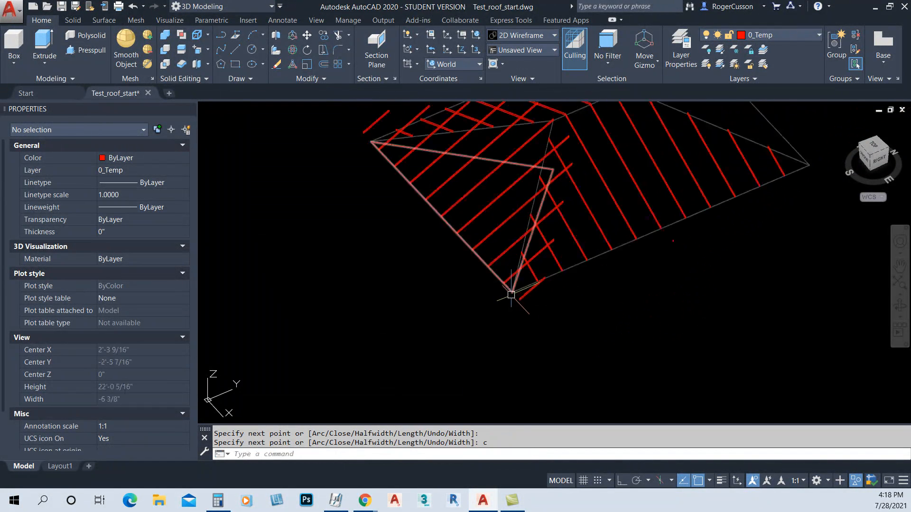
# Extrude the closed triangular outline of the end slope upward into a solid enclosing that slope's ribs.
pyautogui.write('ext')
pyautogui.press('Return')
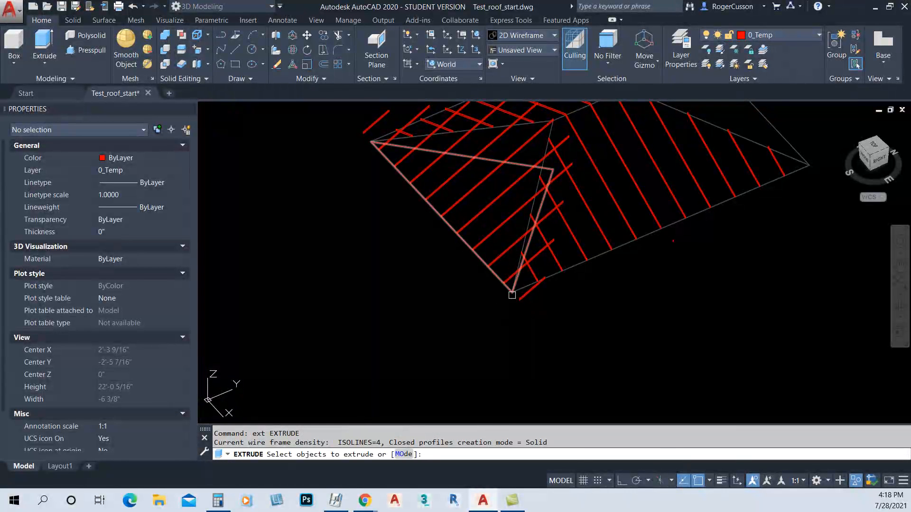
pyautogui.press('Return')
pyautogui.scroll(-4, 512, 295)
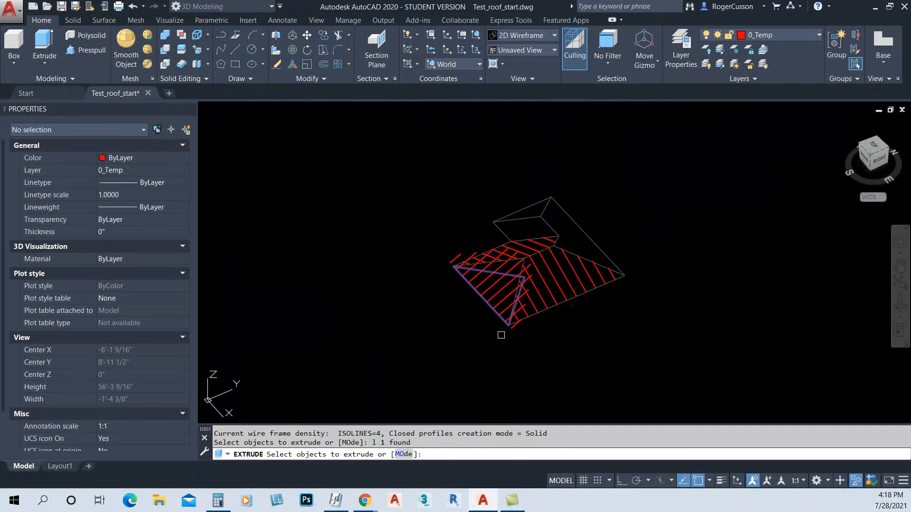
pyautogui.press('Return')
pyautogui.press('Escape')
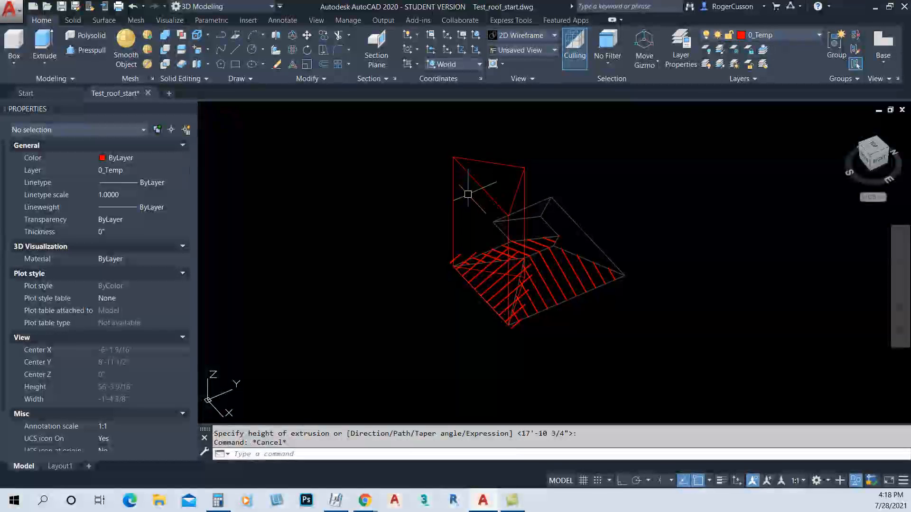
# Intersect the extruded triangular solid with the end slope's ribs to trim them to the slope outline.
pyautogui.write('int')
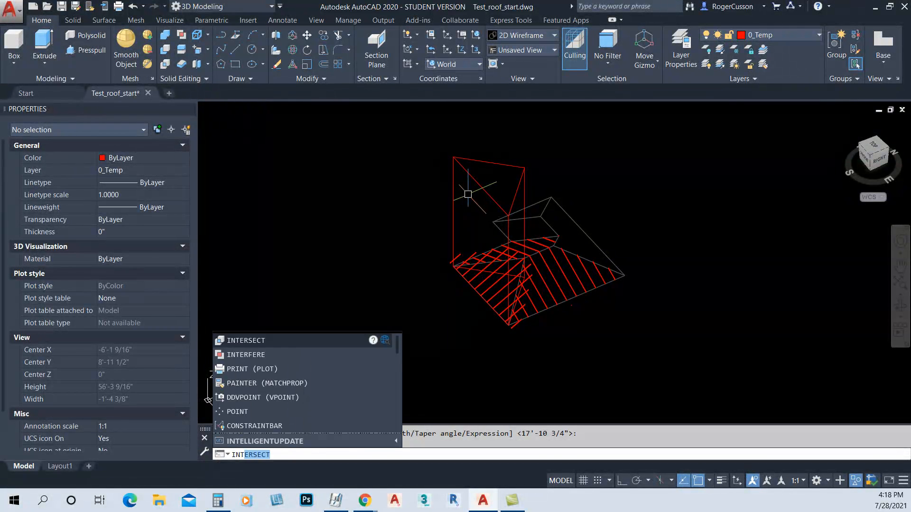
pyautogui.press('Return')
pyautogui.click(470, 177)
pyautogui.scroll(5, 467, 239)
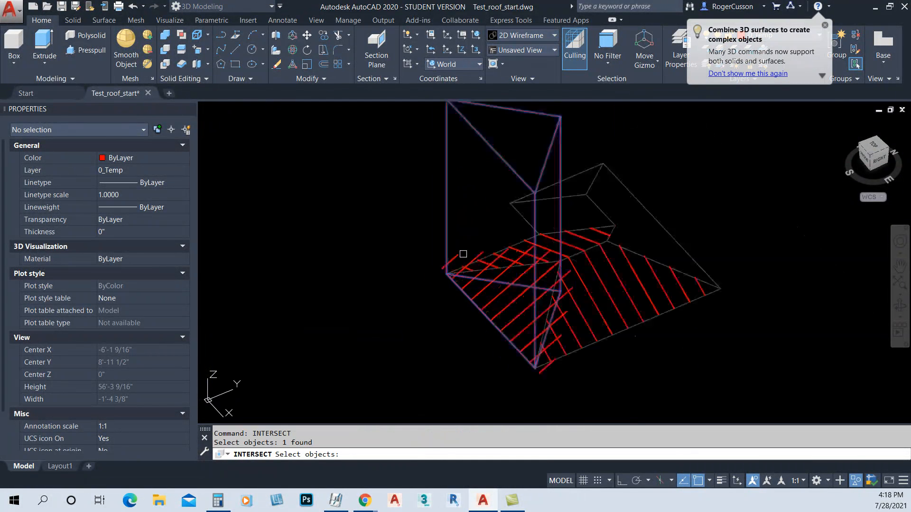
pyautogui.press('Return')
pyautogui.press('Return')
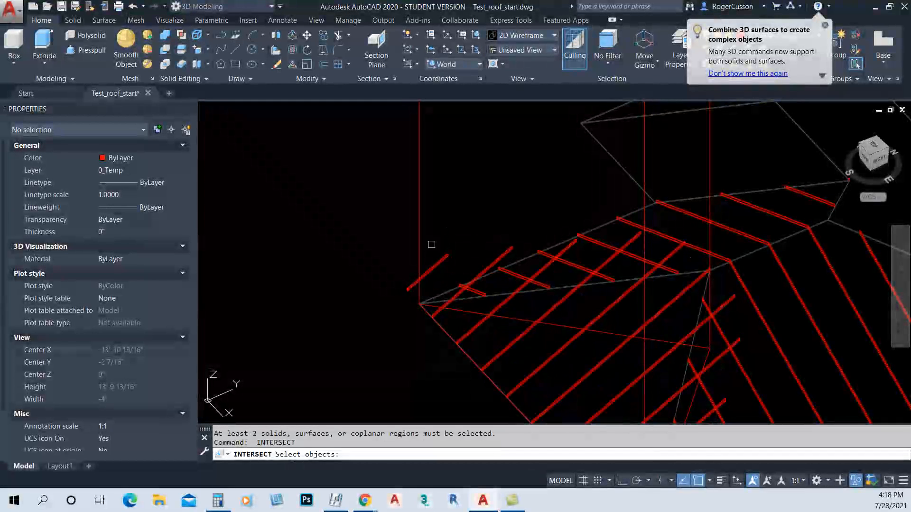
pyautogui.click(420, 243)
pyautogui.click(444, 255)
pyautogui.scroll(-5, 447, 247)
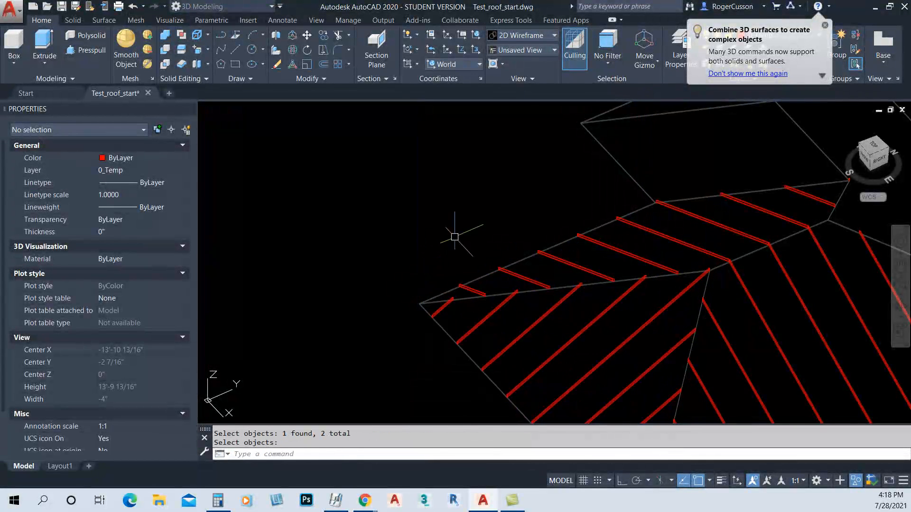
# Examine the trimmed ribs from the opposite side of the roof for stray fragments at the valley top and the wing's eave corner.
pyautogui.moveTo(446, 244)
pyautogui.keyDown('shift'); pyautogui.mouseDown(button='middle')
pyautogui.moveTo(421, 245)
pyautogui.moveTo(408, 229)
pyautogui.moveTo(425, 220)
pyautogui.moveTo(443, 283)
pyautogui.moveTo(457, 288)
pyautogui.moveTo(425, 284)
pyautogui.moveTo(423, 270)
pyautogui.moveTo(405, 284)
pyautogui.moveTo(379, 284)
pyautogui.mouseUp(button='middle'); pyautogui.keyUp('shift')
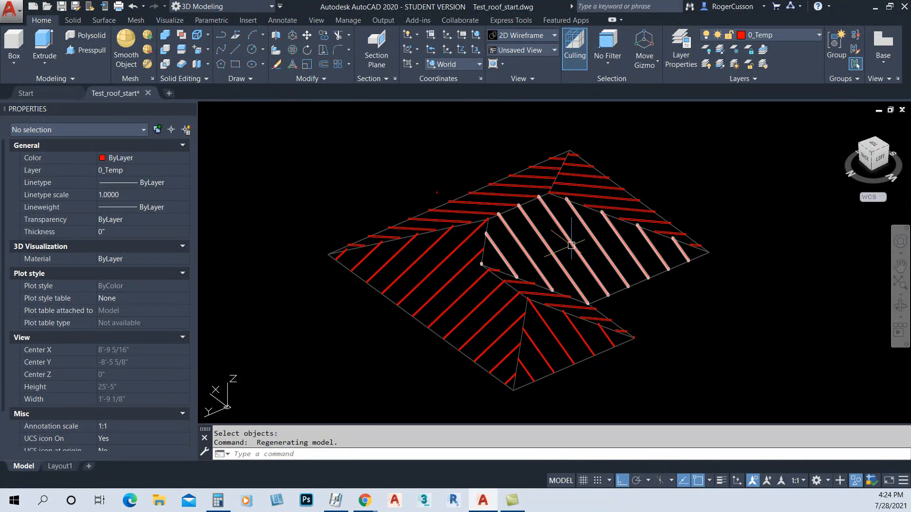
pyautogui.scroll(8, 487, 260)
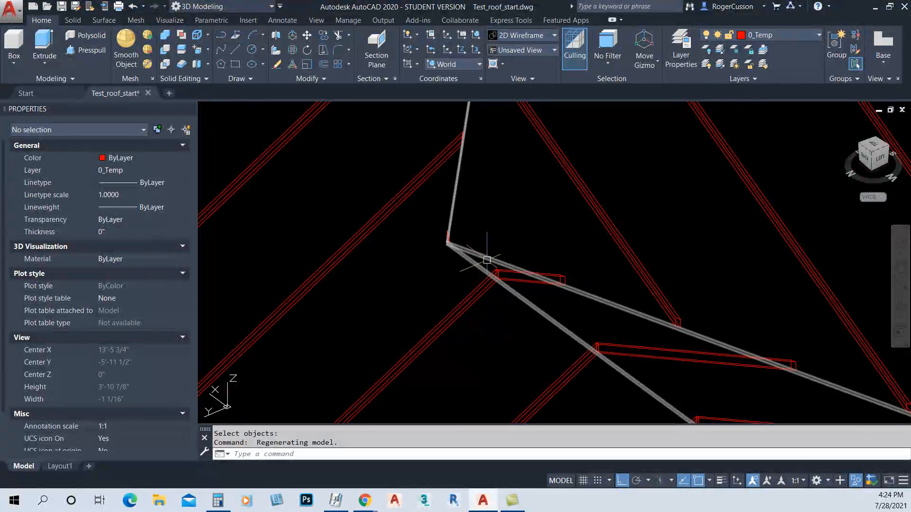
pyautogui.scroll(5, 459, 232)
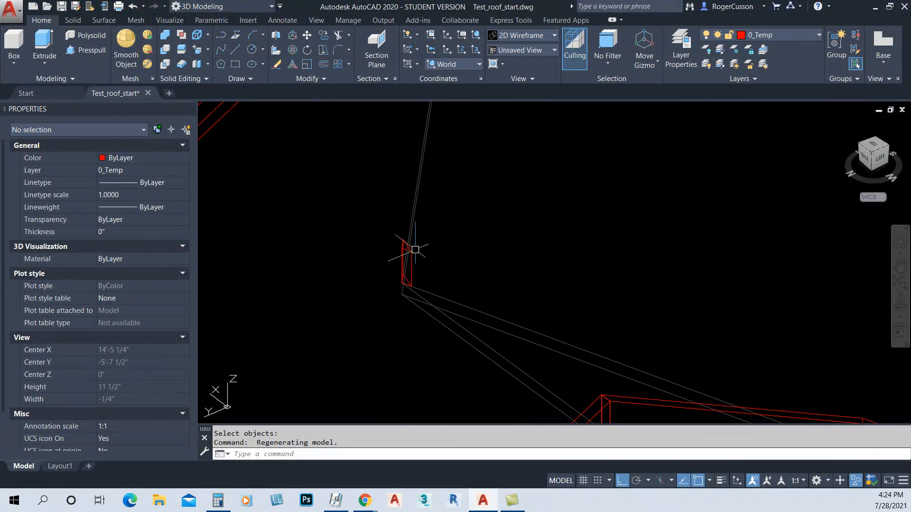
pyautogui.scroll(-10, 401, 249)
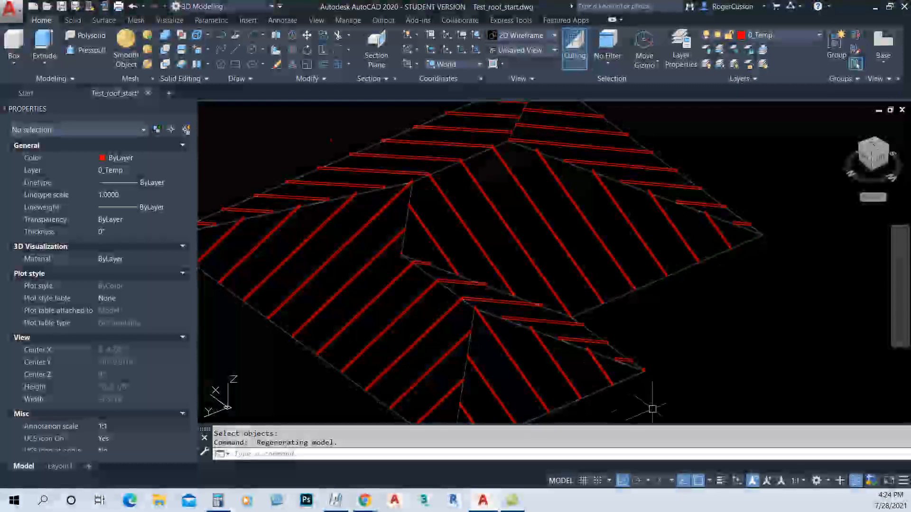
pyautogui.scroll(6, 642, 378)
pyautogui.scroll(4, 642, 377)
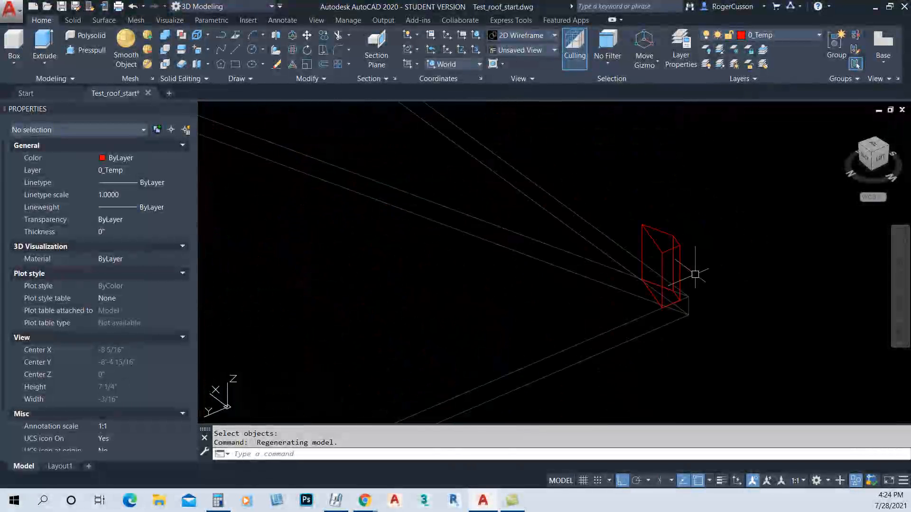
pyautogui.scroll(-7, 703, 262)
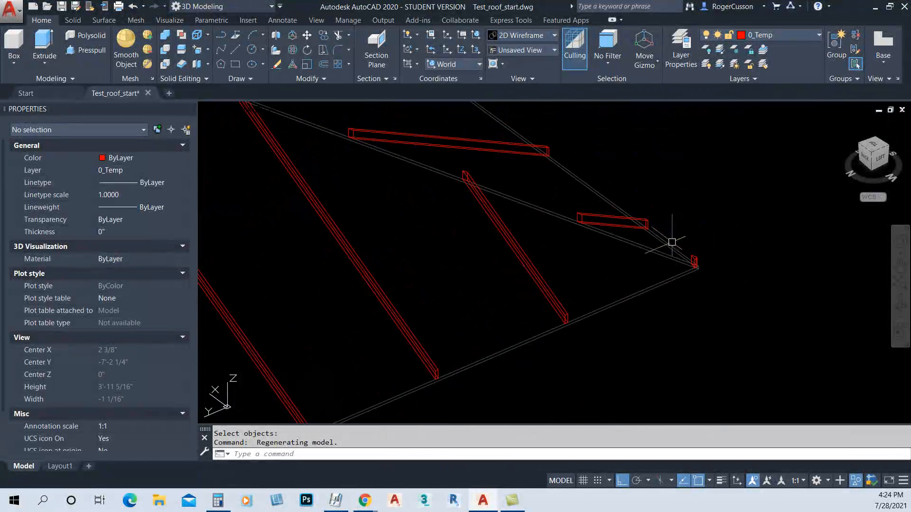
pyautogui.scroll(-6, 626, 262)
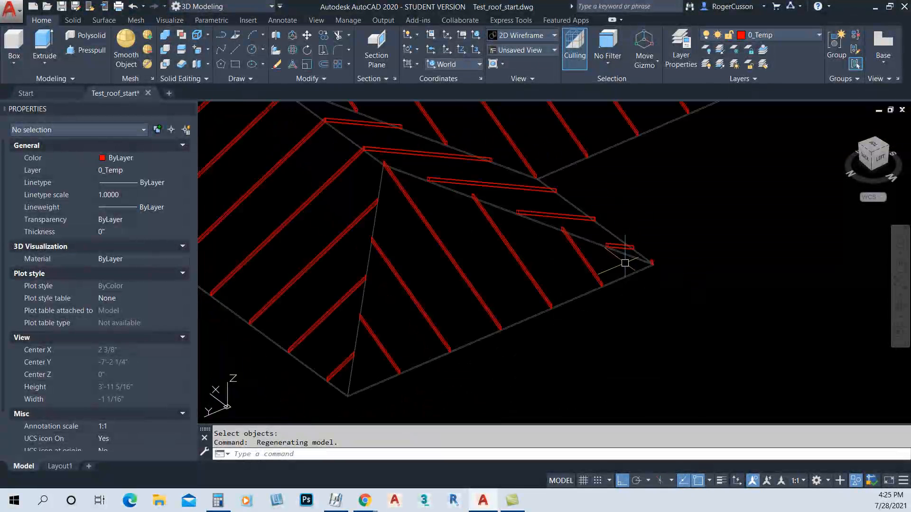
pyautogui.scroll(3, 488, 287)
pyautogui.scroll(5, 488, 287)
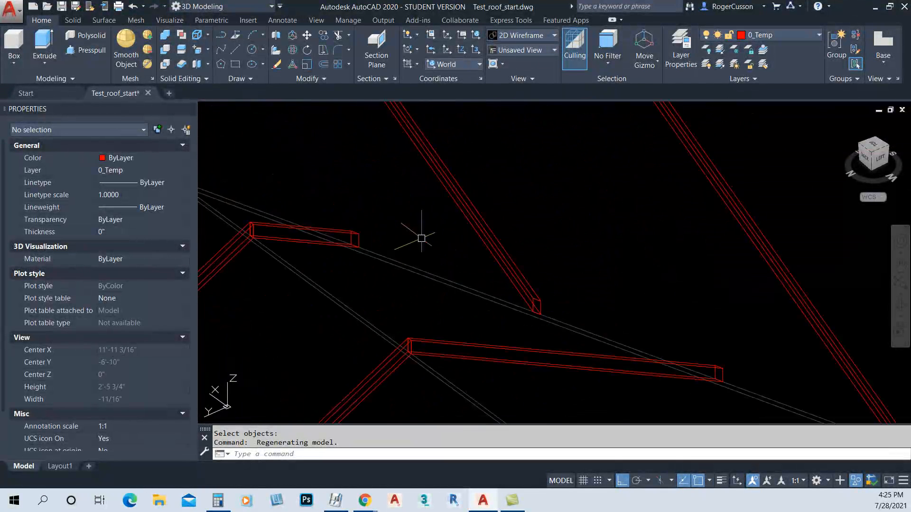
pyautogui.scroll(-4, 546, 271)
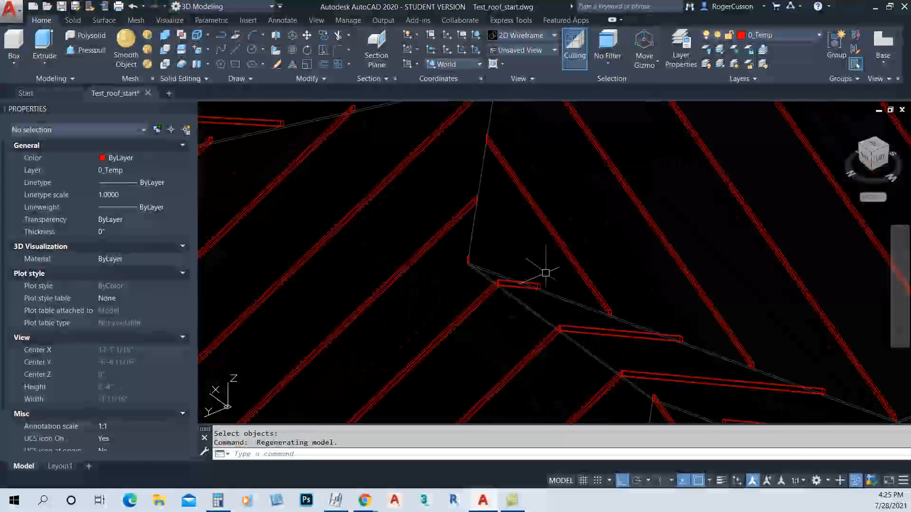
pyautogui.scroll(5, 468, 268)
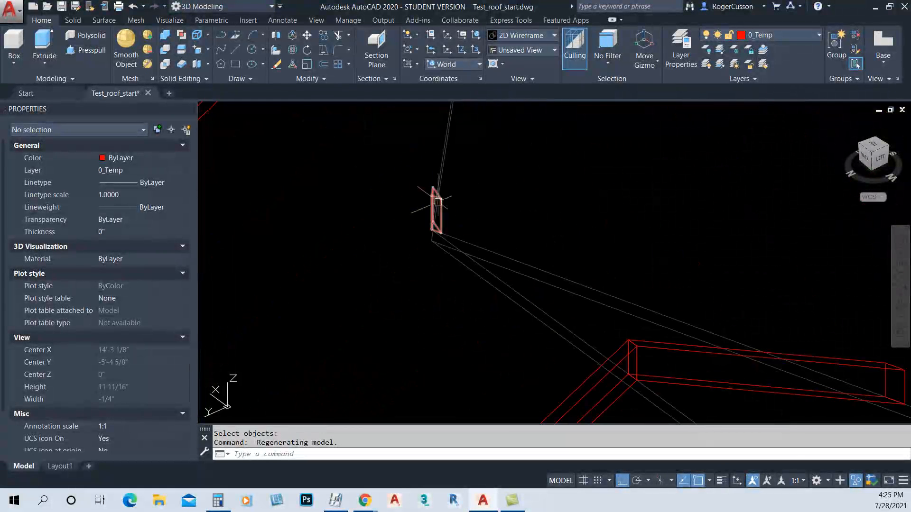
pyautogui.scroll(4, 437, 201)
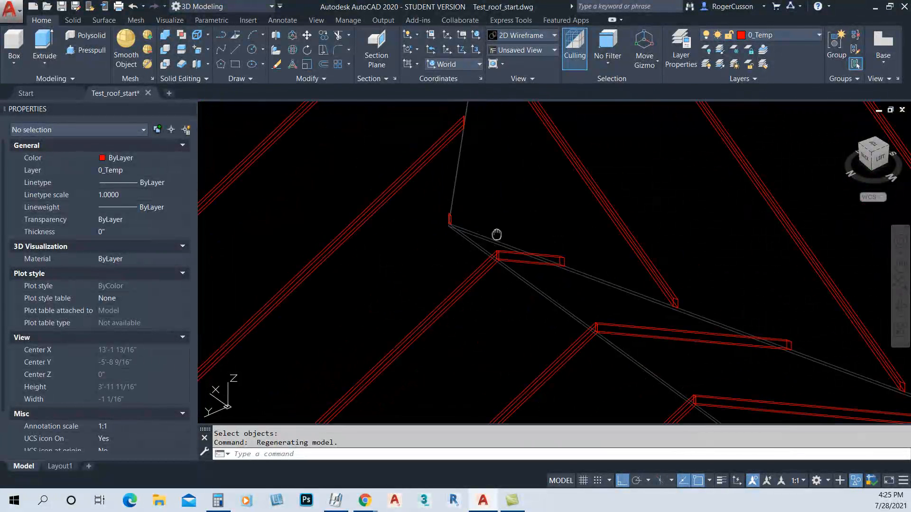
pyautogui.scroll(-4, 497, 239)
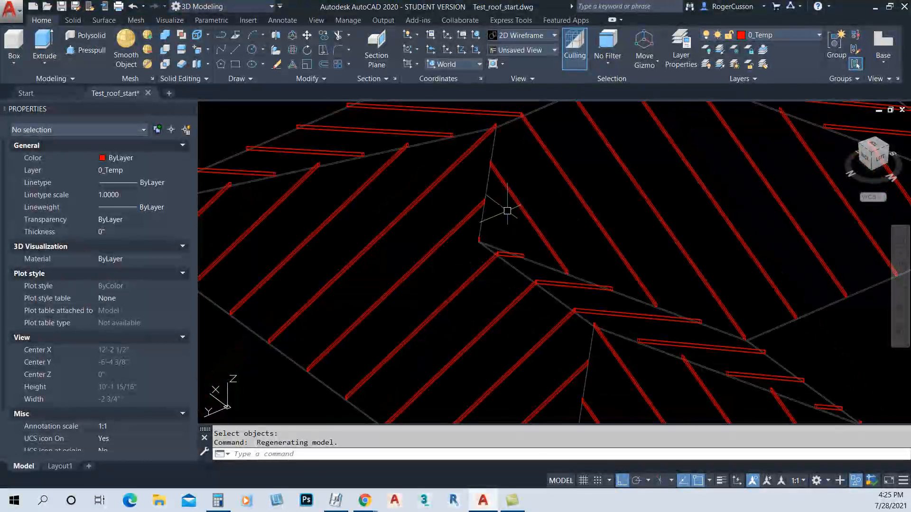
pyautogui.scroll(-3, 499, 224)
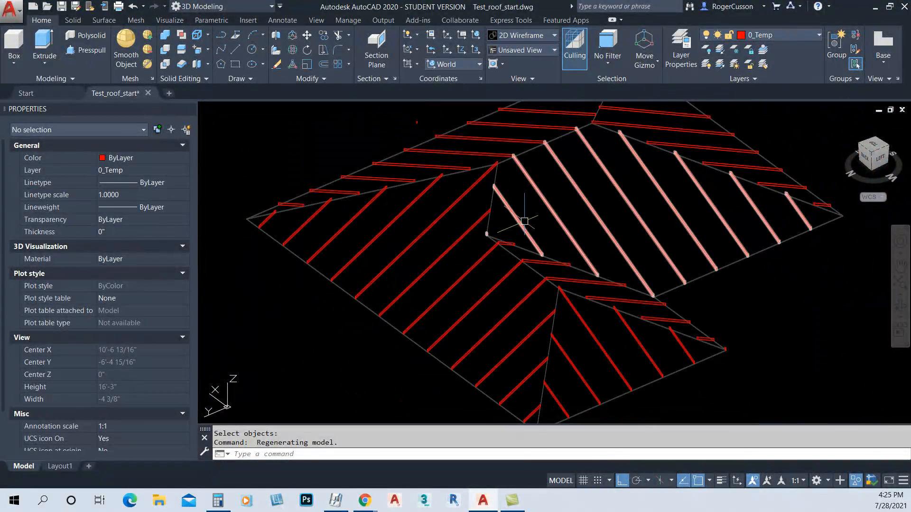
# Try to erase only the small rib fragment at the upper end of the valley.
pyautogui.click(520, 223)
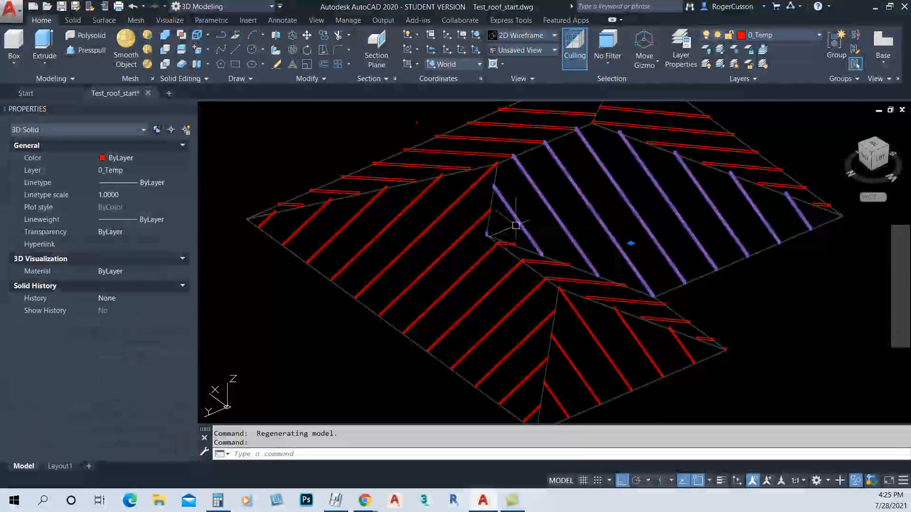
pyautogui.scroll(4, 498, 229)
pyautogui.press('Escape')
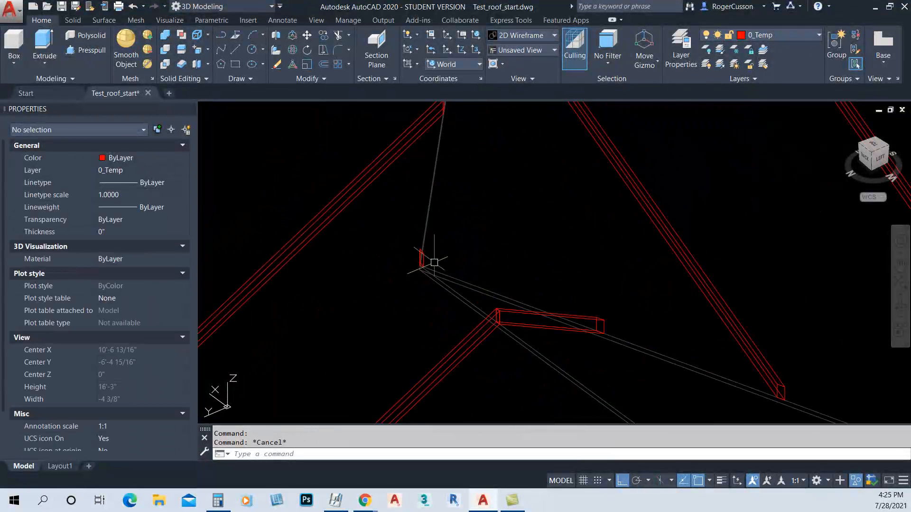
pyautogui.scroll(3, 430, 255)
pyautogui.click(401, 257)
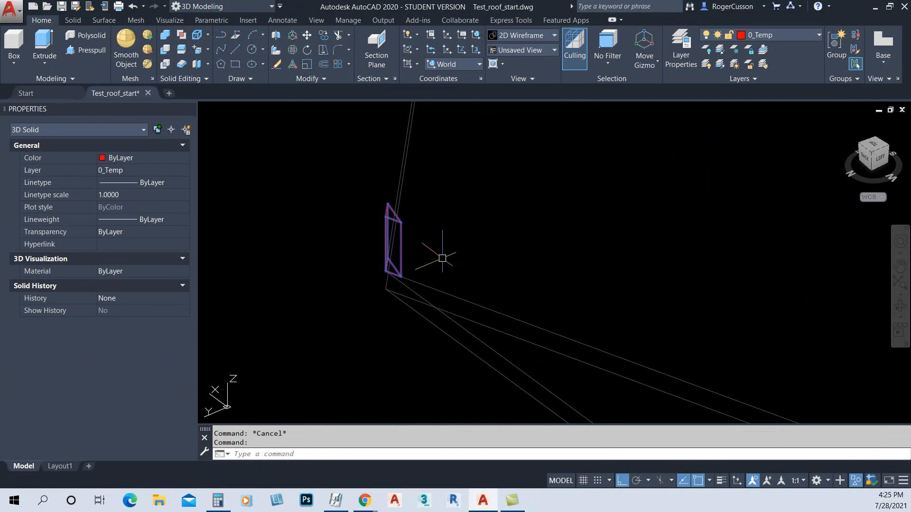
pyautogui.write('e')
pyautogui.press('Return')
pyautogui.scroll(-5, 448, 258)
pyautogui.scroll(-5, 667, 283)
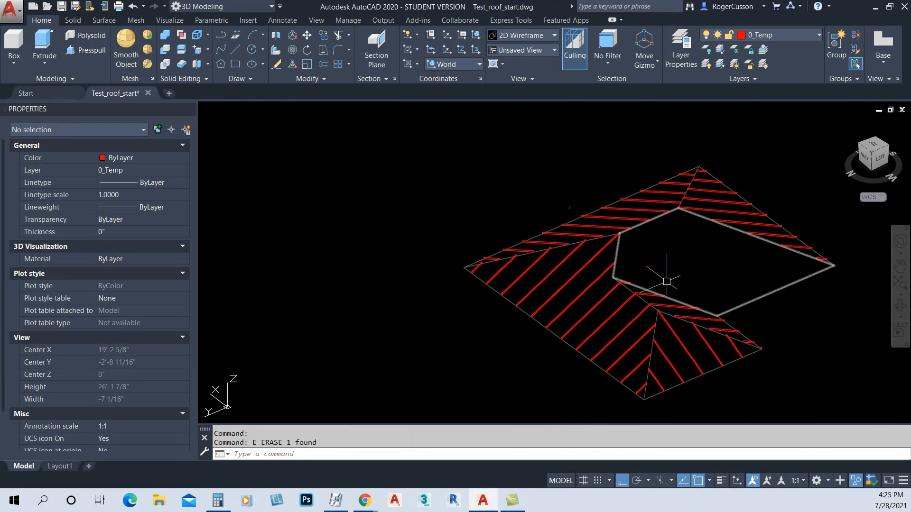
# Undo the erase of the large slope's ribs together with the preceding zooms.
pyautogui.scroll(10, 666, 283)
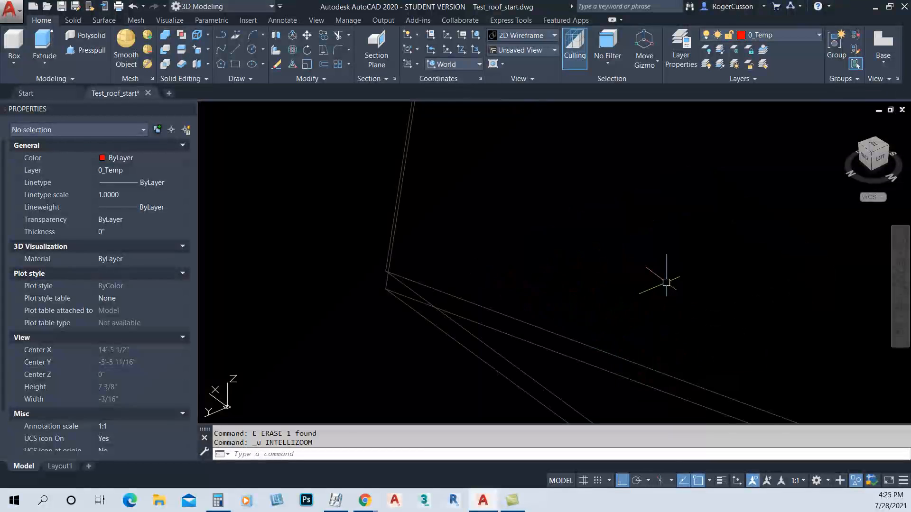
pyautogui.hotkey('ctrl', 'z')
pyautogui.hotkey('ctrl', 'z')
pyautogui.hotkey('ctrl', 'z')
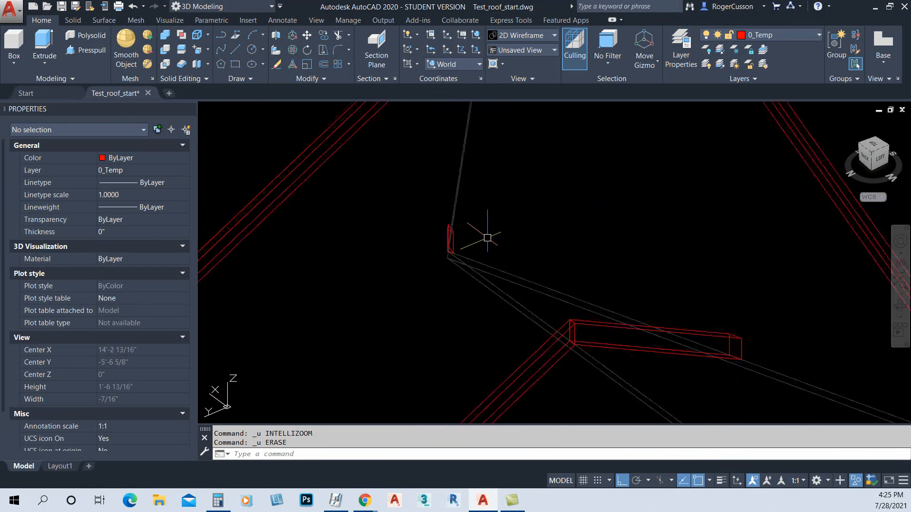
# Separate the large slope's combined rib solid into independent solids by picking the fragment at the upper end of the valley.
pyautogui.click(207, 64)
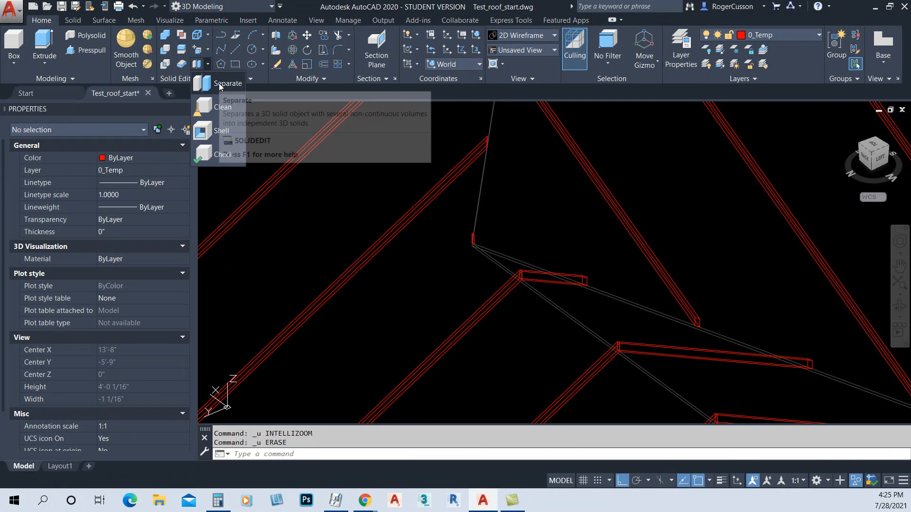
pyautogui.click(218, 83)
pyautogui.scroll(8, 463, 252)
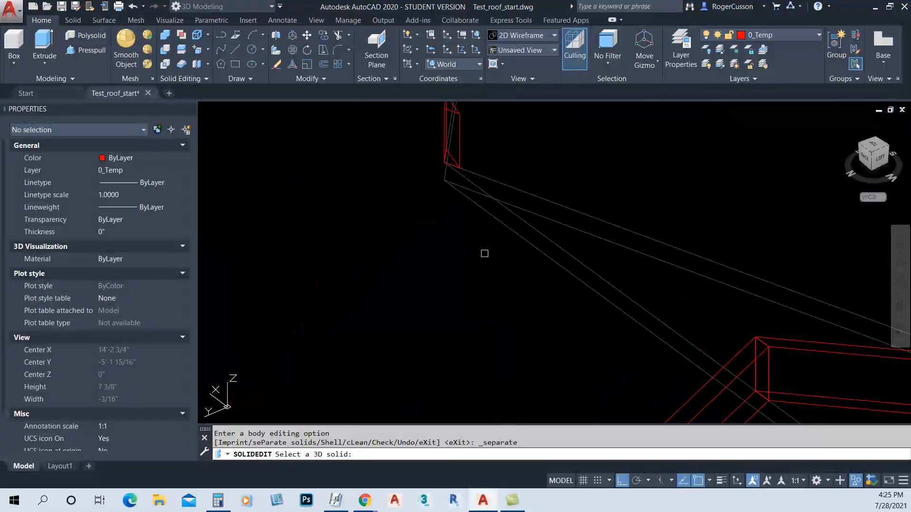
pyautogui.click(460, 151)
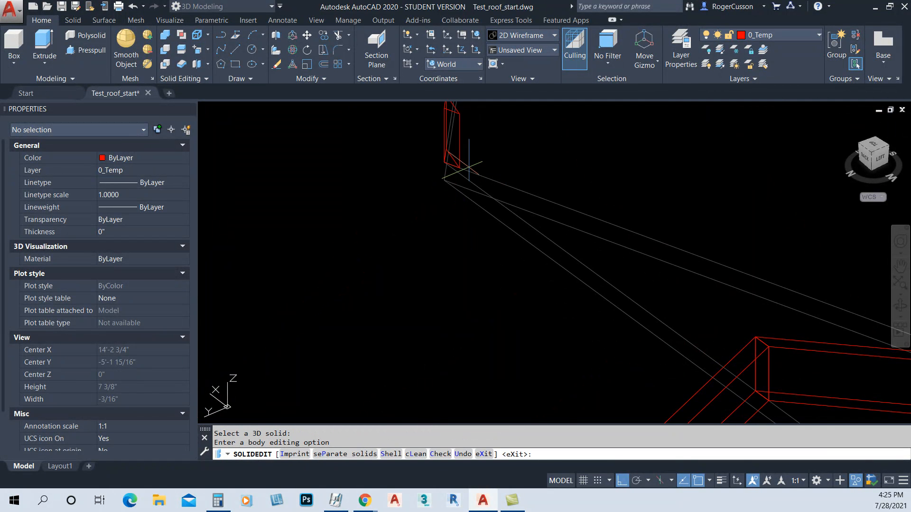
pyautogui.press('Return')
pyautogui.press('Escape')
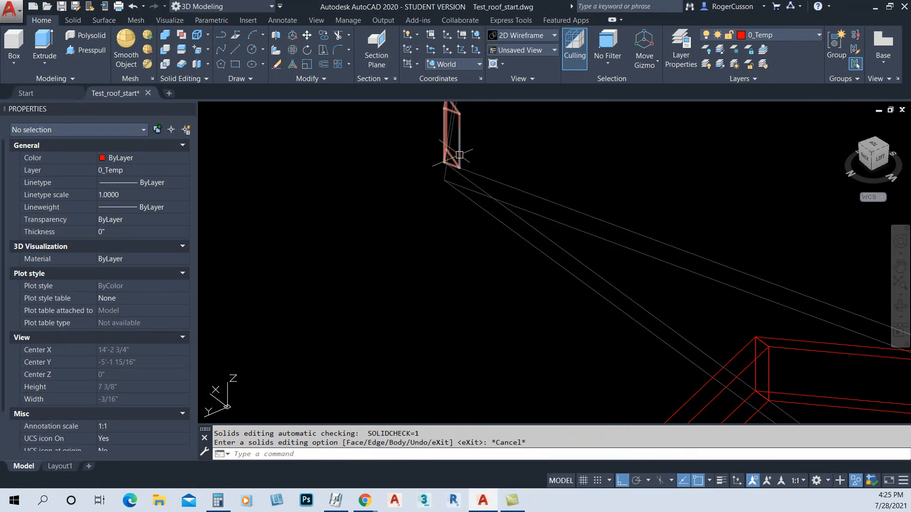
# Check by selection that the valley-top fragment and the large slope's ribs are individual solids.
pyautogui.click(471, 161)
pyautogui.scroll(-5, 496, 161)
pyautogui.moveTo(549, 171); pyautogui.dragTo(446, 239, button='middle')
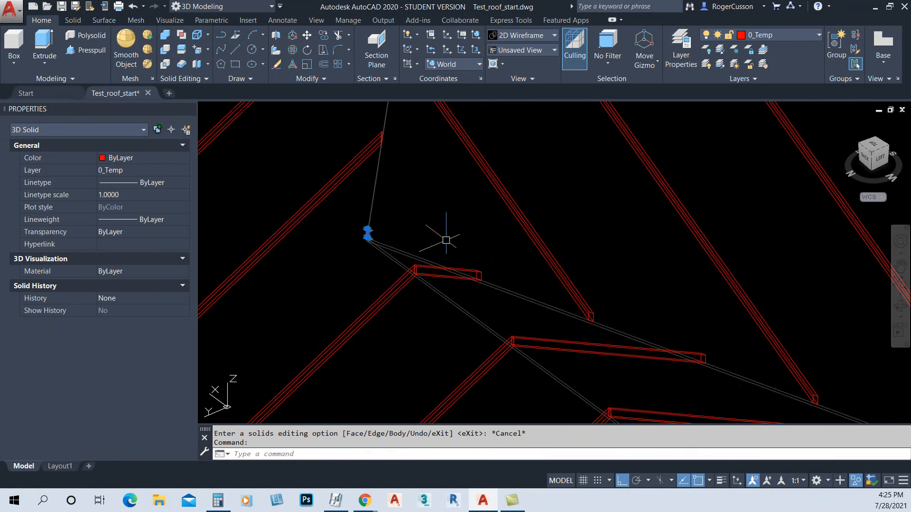
pyautogui.press('Escape')
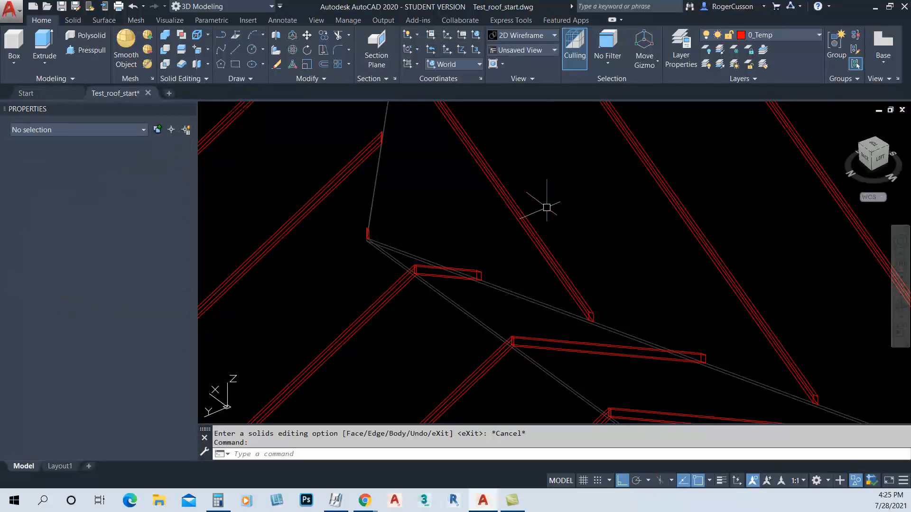
pyautogui.click(507, 197)
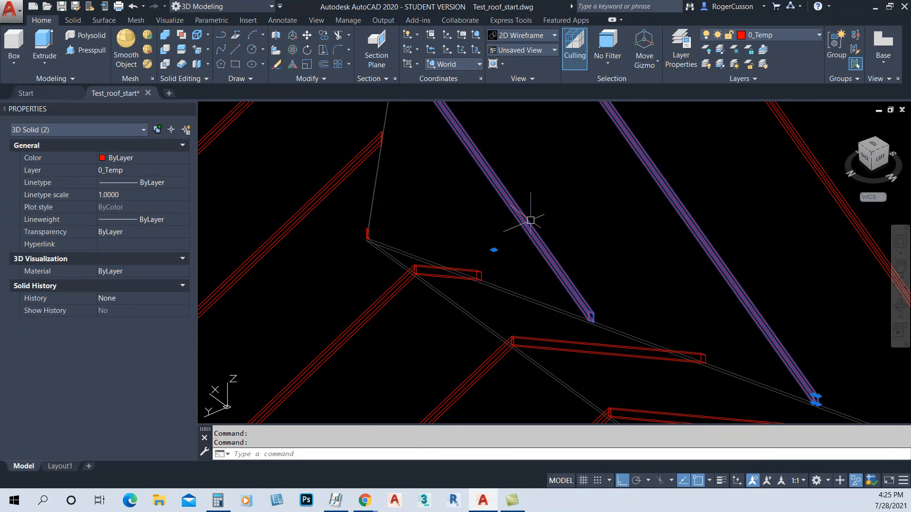
pyautogui.press('Escape')
# Erase the small rib fragment at the upper end of the valley using a window selection.
pyautogui.scroll(4, 376, 254)
pyautogui.write('e')
pyautogui.press('Return')
pyautogui.write('w')
pyautogui.press('Return')
pyautogui.click(332, 255)
pyautogui.click(409, 147)
pyautogui.press('Return')
# Separate the small front slope's combined rib solid into independent solids by picking the fragment at the outer eave corner.
pyautogui.scroll(-8, 411, 176)
pyautogui.scroll(3, 653, 321)
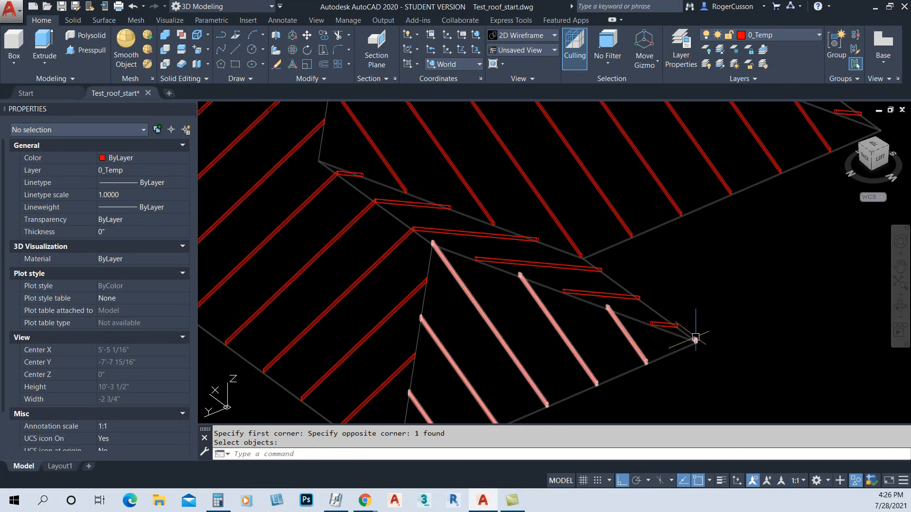
pyautogui.scroll(6, 695, 339)
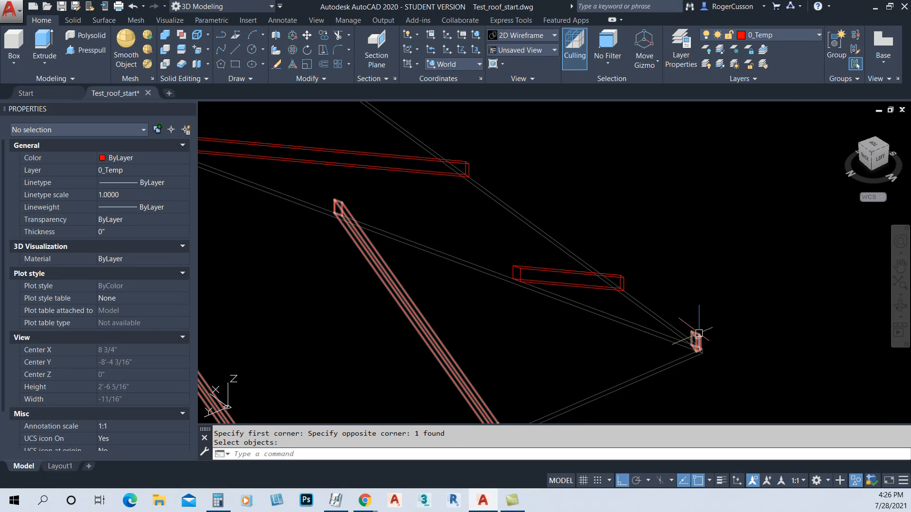
pyautogui.click(656, 212)
pyautogui.press('Escape')
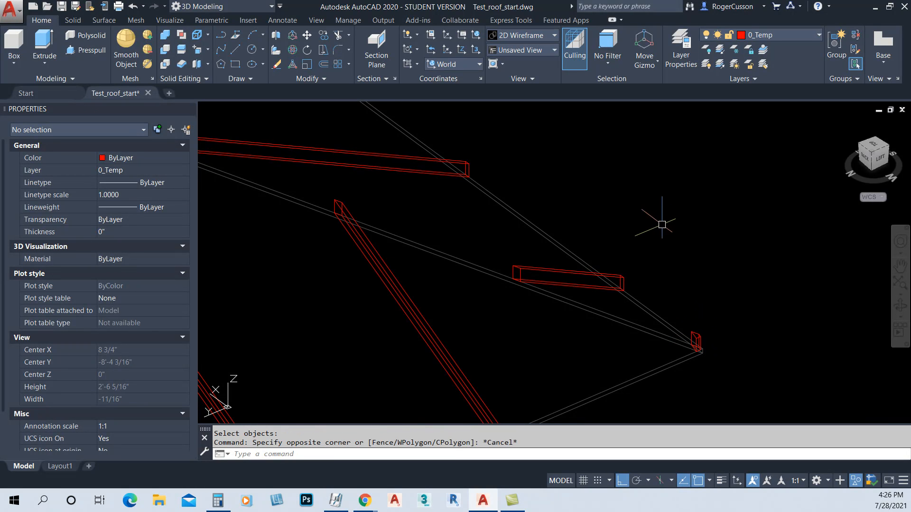
pyautogui.click(208, 66)
pyautogui.click(215, 84)
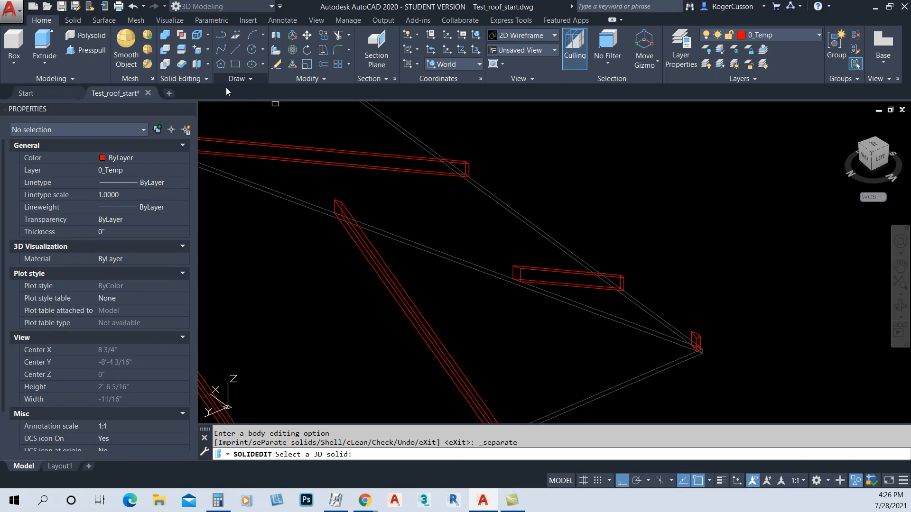
pyautogui.scroll(4, 700, 359)
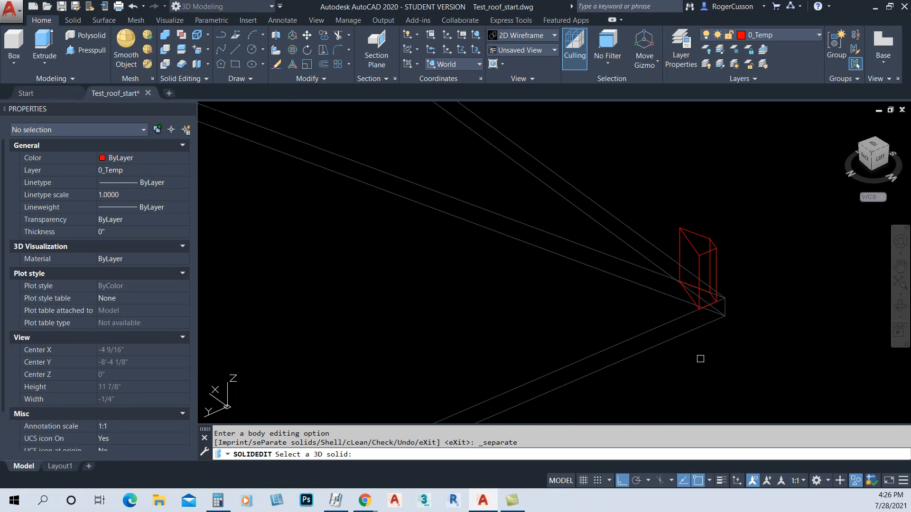
pyautogui.click(715, 246)
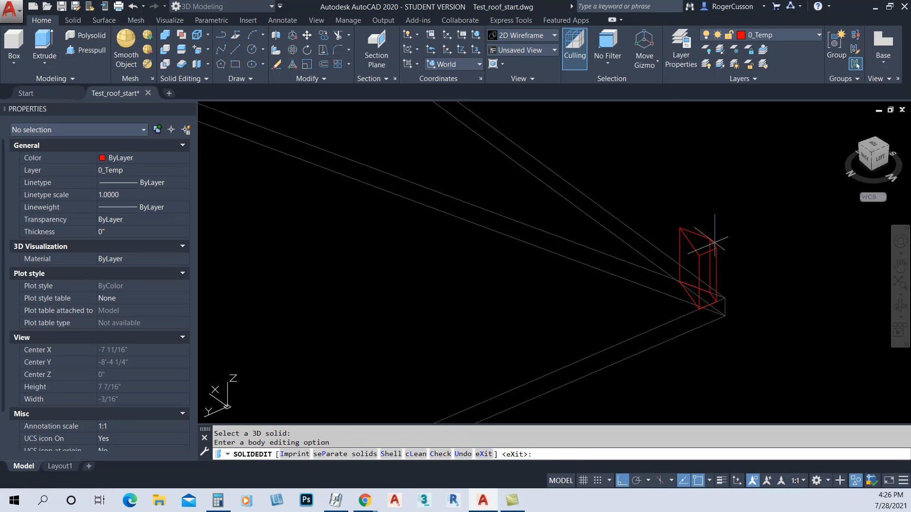
pyautogui.press('Return')
pyautogui.press('Escape')
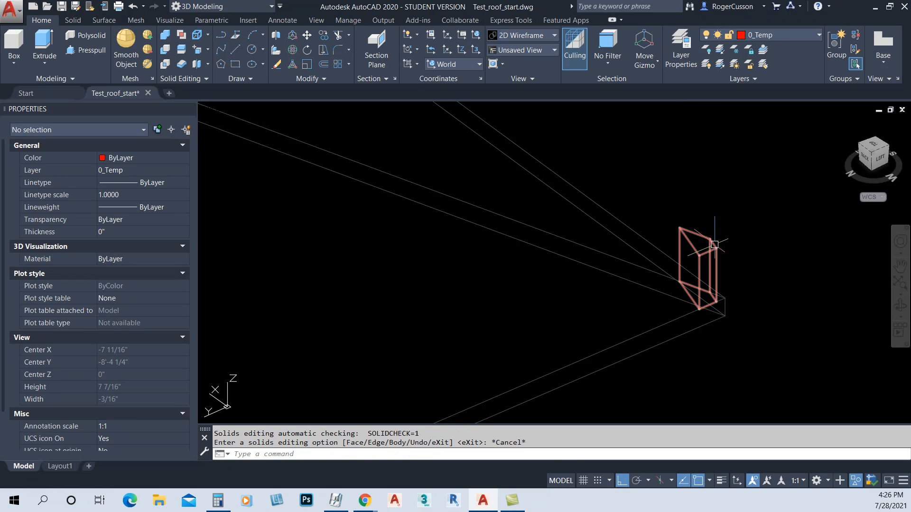
# Erase the small rib fragment at the outer eave corner of the small front slope.
pyautogui.write('e')
pyautogui.press('Return')
pyautogui.click(712, 246)
pyautogui.press('Return')
pyautogui.scroll(-4, 683, 252)
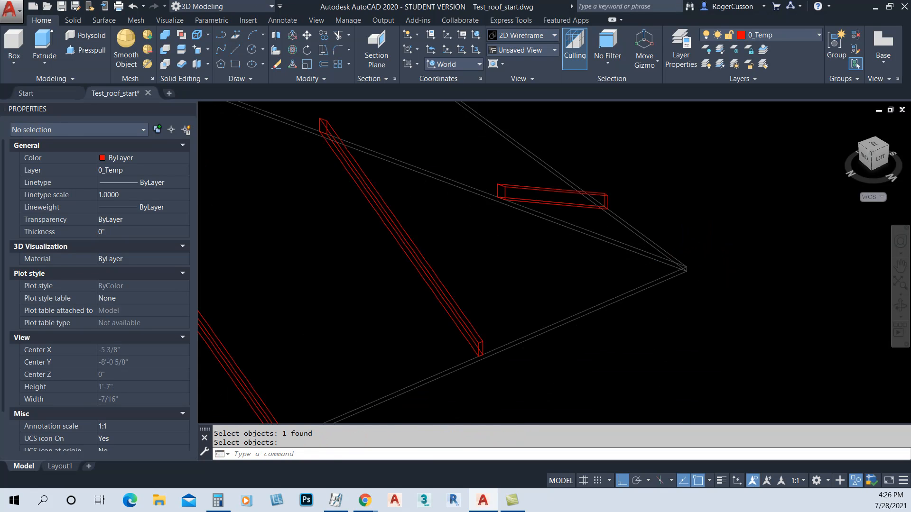
pyautogui.scroll(-4, 594, 285)
pyautogui.moveTo(592, 259); pyautogui.dragTo(609, 293, button='middle')
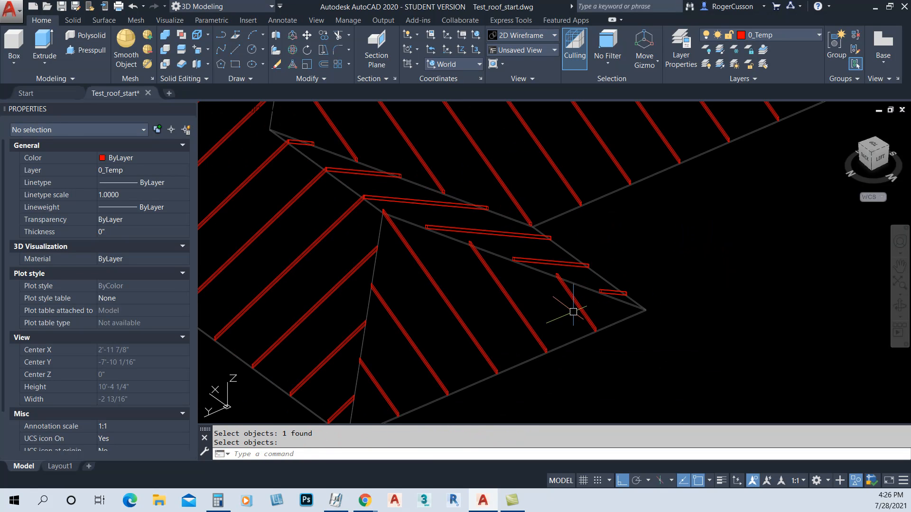
# Check by selecting two neighbouring ribs that the small front slope's ribs are individual solids.
pyautogui.press('Return')
pyautogui.click(585, 306)
pyautogui.click(527, 319)
pyautogui.scroll(-5, 529, 317)
pyautogui.scroll(6, 482, 342)
pyautogui.scroll(-5, 481, 343)
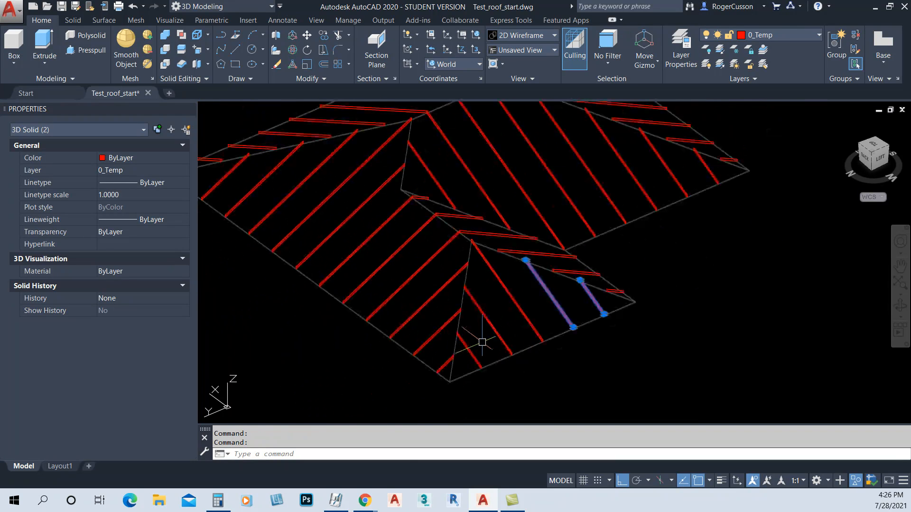
# Clear the rafter selection and examine how the rafters meet the ridges and hips across the roof.
pyautogui.press('Escape')
pyautogui.press('Escape')
pyautogui.scroll(3, 539, 253)
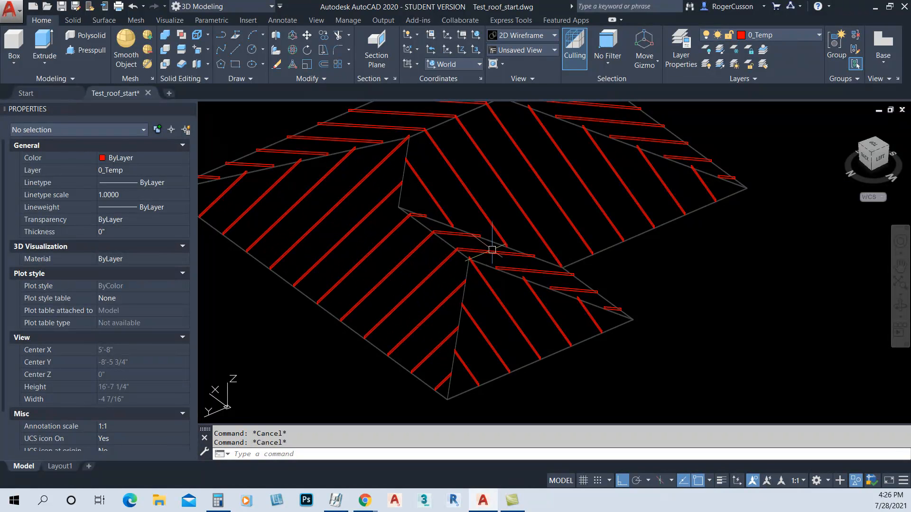
pyautogui.scroll(-2, 475, 241)
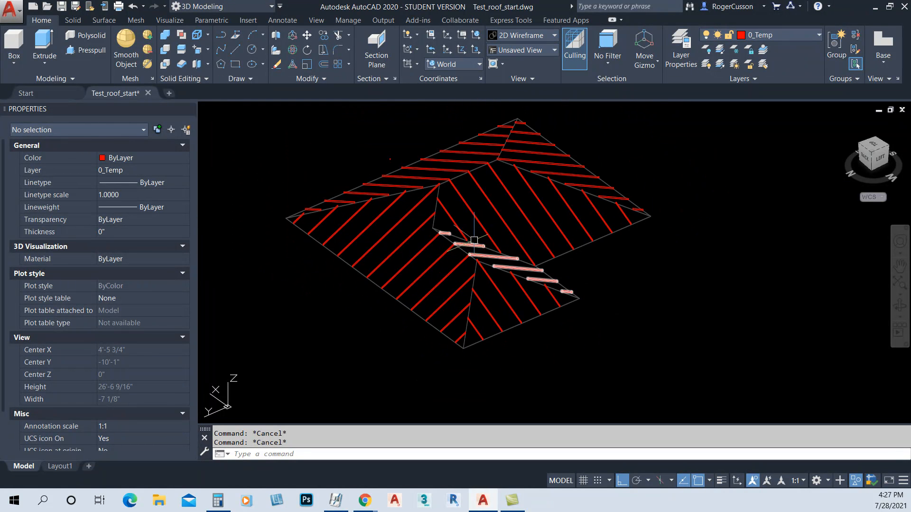
pyautogui.moveTo(505, 207); pyautogui.dragTo(514, 229, button='middle')
pyautogui.scroll(2, 514, 210)
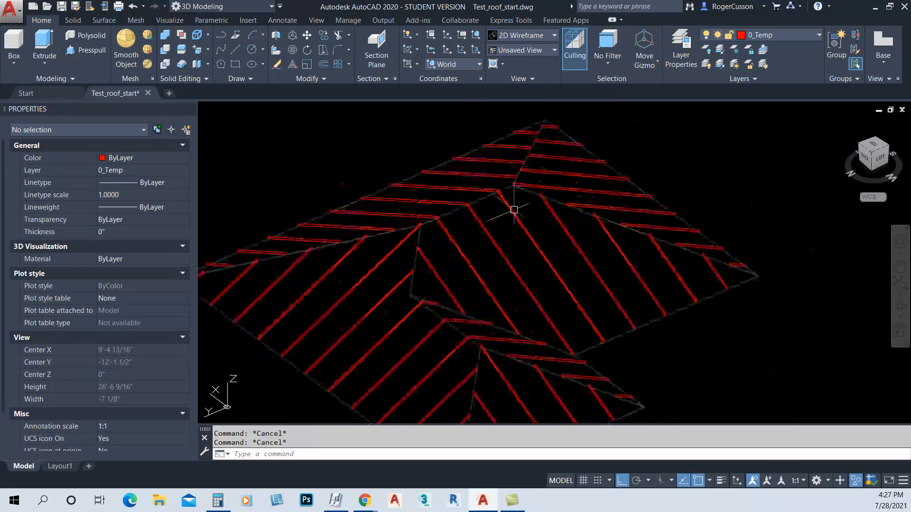
pyautogui.scroll(3, 514, 209)
pyautogui.scroll(-2, 510, 168)
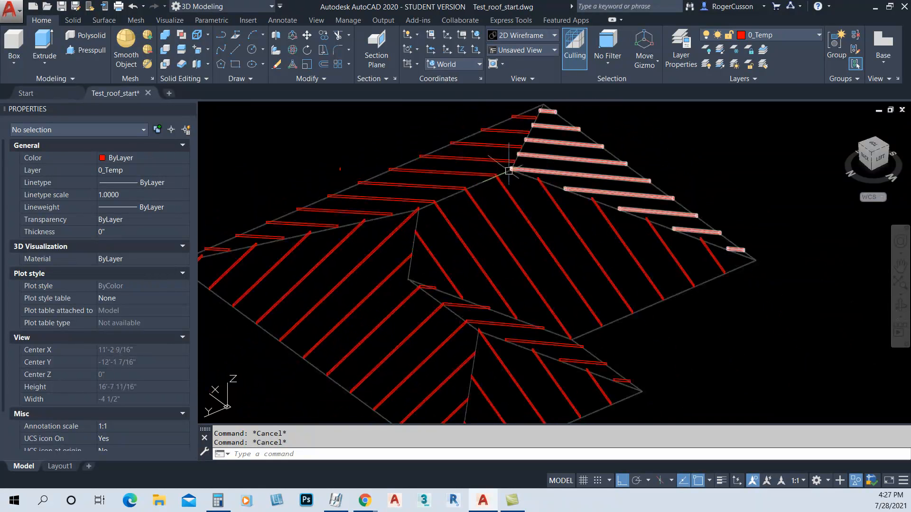
pyautogui.scroll(3, 511, 166)
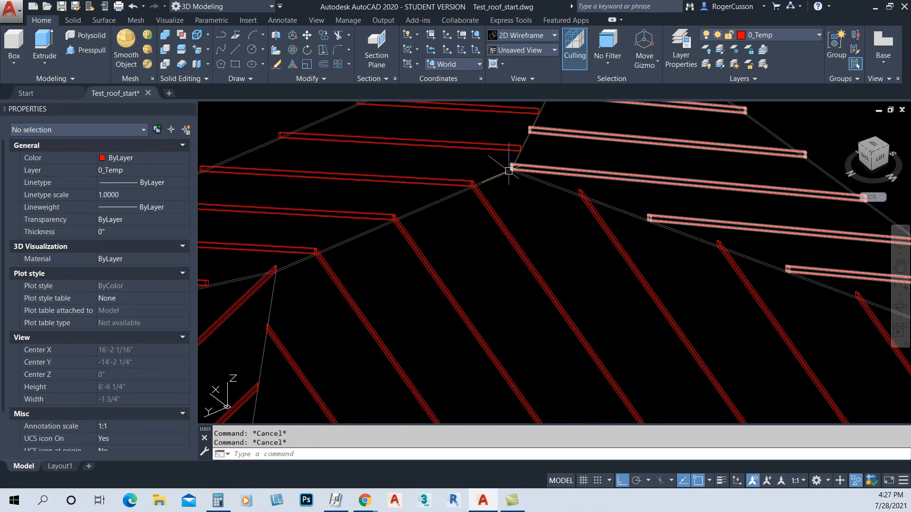
pyautogui.scroll(-3, 502, 179)
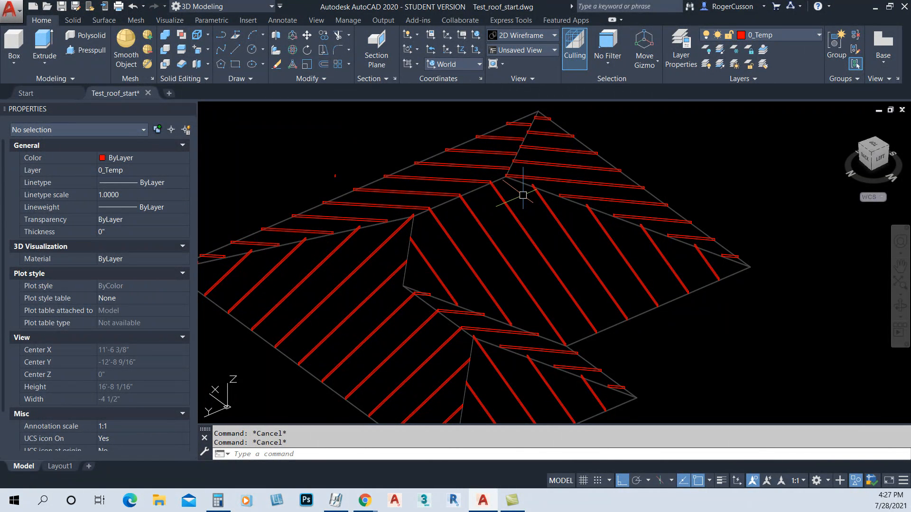
pyautogui.scroll(-2, 515, 189)
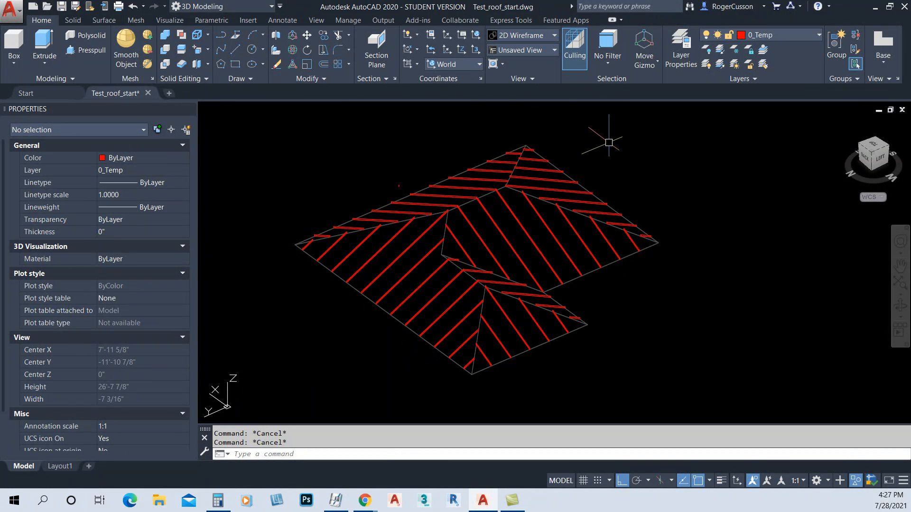
# Draw a polyline along the upper ridge, from the far hip junction to the ridge's other end.
pyautogui.scroll(10, 517, 156)
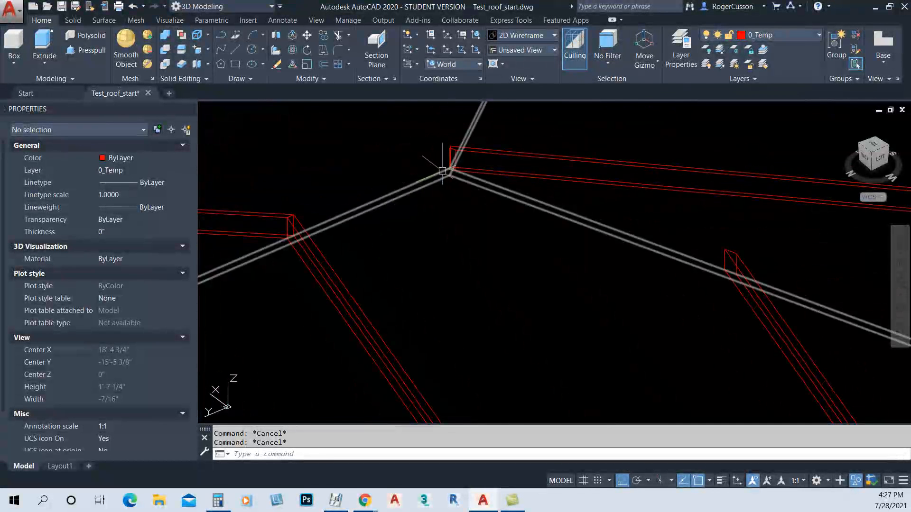
pyautogui.scroll(3, 442, 171)
pyautogui.moveTo(443, 179)
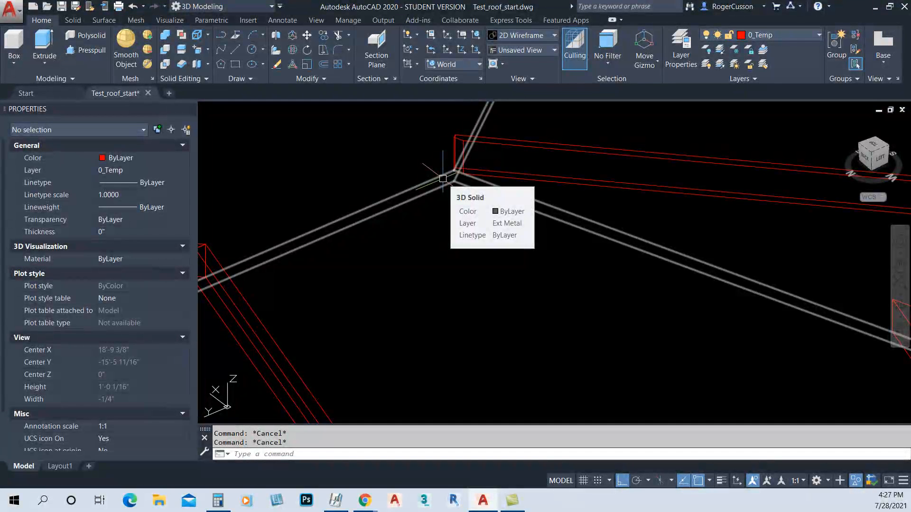
pyautogui.write('pl')
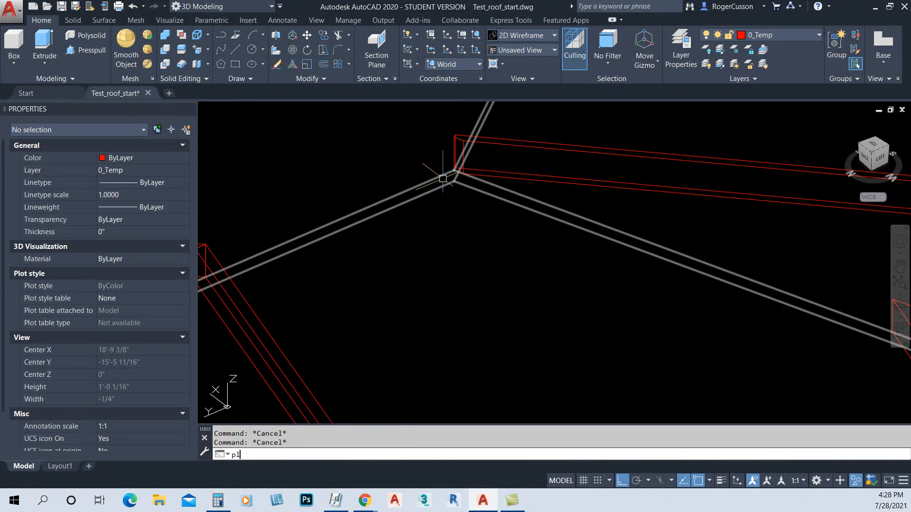
pyautogui.press('Return')
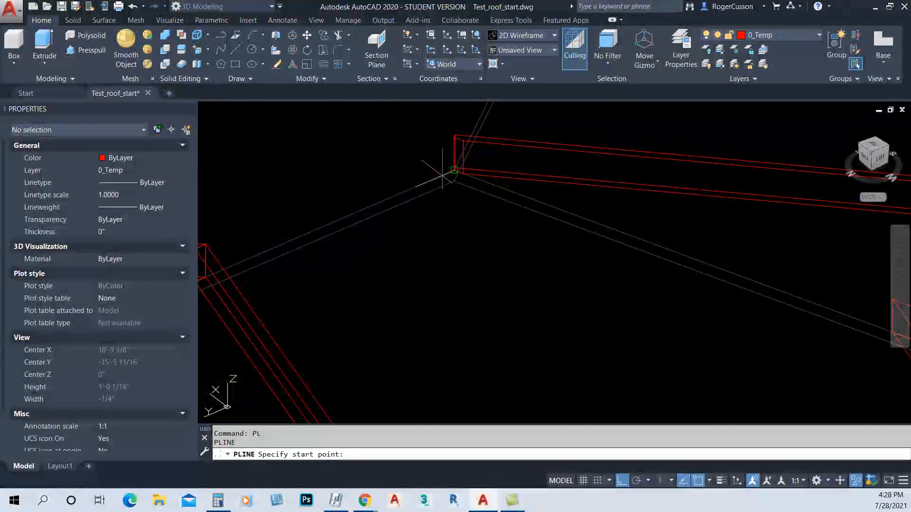
pyautogui.click(454, 169)
pyautogui.scroll(-6, 454, 171)
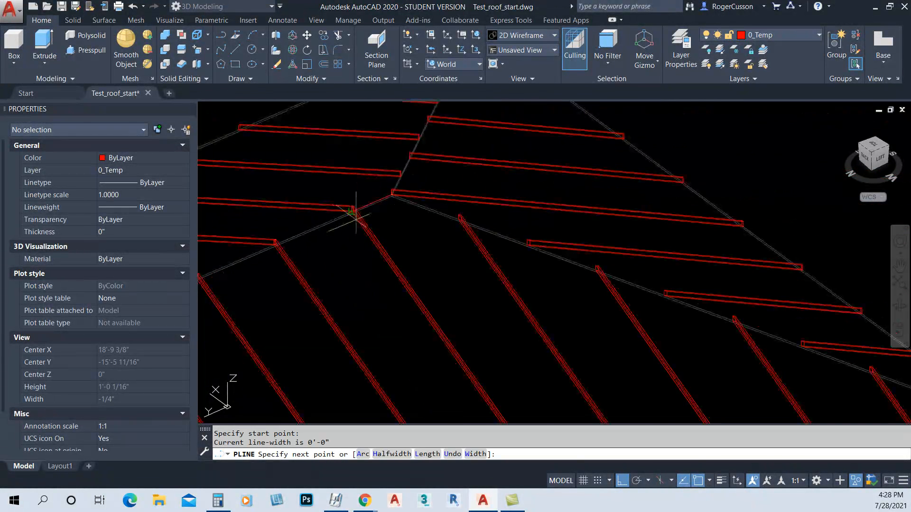
pyautogui.scroll(5, 458, 238)
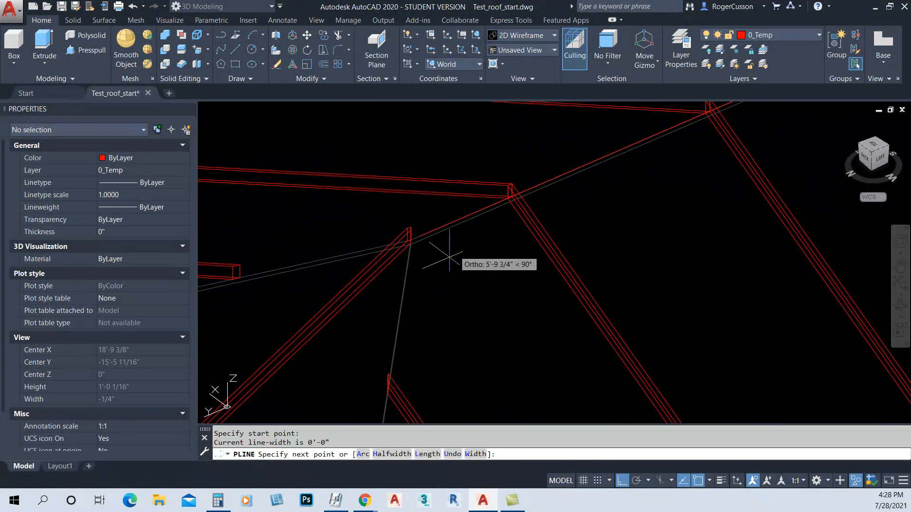
pyautogui.scroll(3, 413, 261)
pyautogui.scroll(3, 397, 255)
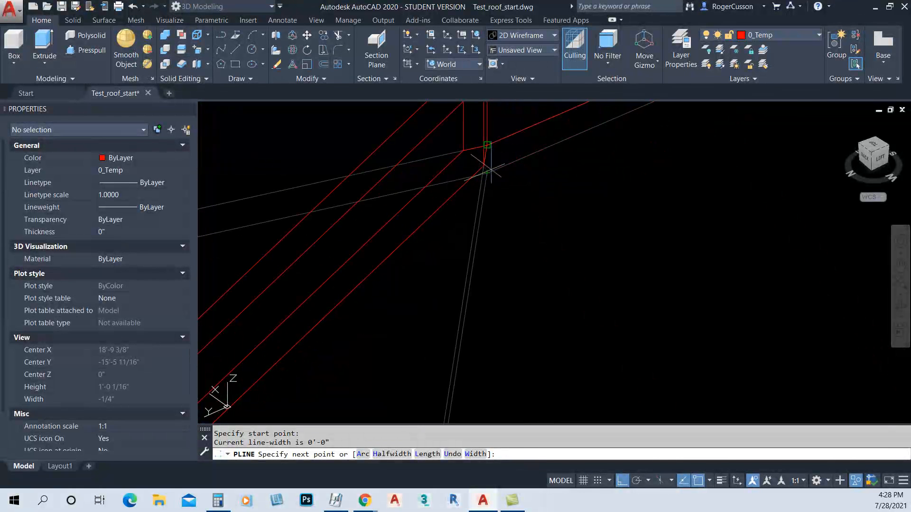
pyautogui.click(486, 145)
# Continue the polyline from the upper ridge's end down the connecting hip and along the short lower ridge to its end.
pyautogui.scroll(-5, 474, 190)
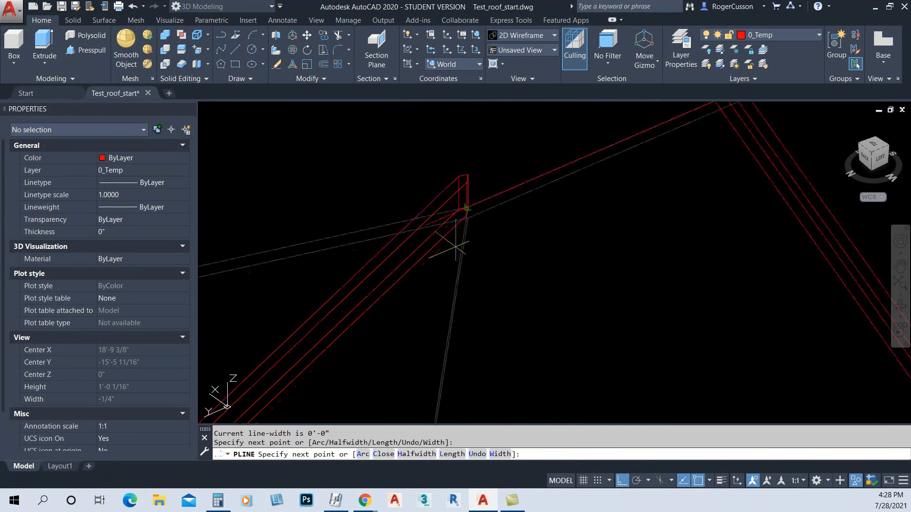
pyautogui.keyDown('shift'); pyautogui.moveTo(474, 244); pyautogui.dragTo(427, 237, button='middle'); pyautogui.keyUp('shift')
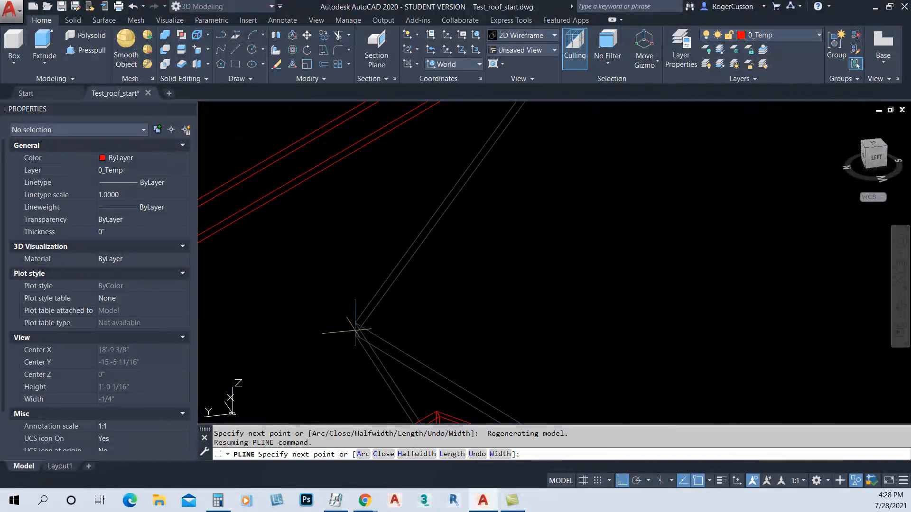
pyautogui.scroll(-5, 356, 323)
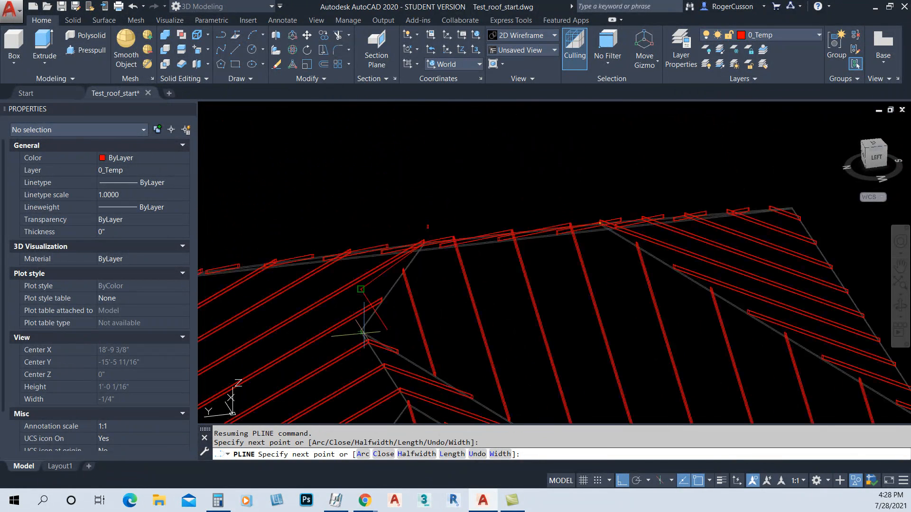
pyautogui.scroll(2, 368, 259)
pyautogui.scroll(4, 477, 265)
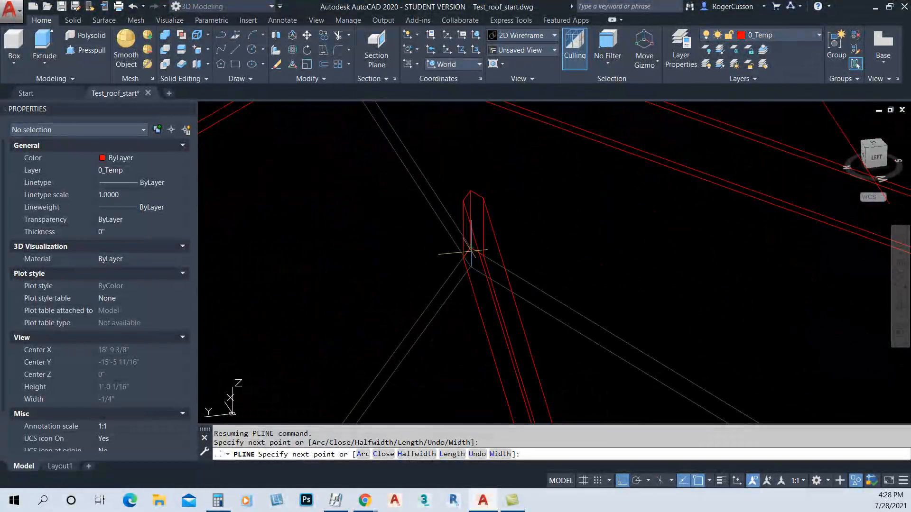
pyautogui.click(470, 250)
# Extend the polyline from the lower ridge's end to the wing's outer eave corner and finish it.
pyautogui.scroll(-5, 468, 247)
pyautogui.scroll(3, 384, 375)
pyautogui.scroll(5, 384, 382)
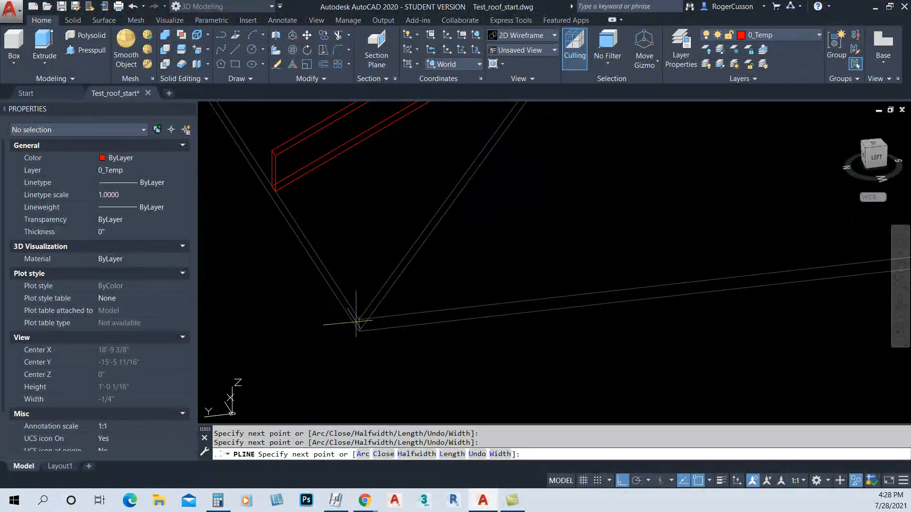
pyautogui.scroll(-5, 360, 318)
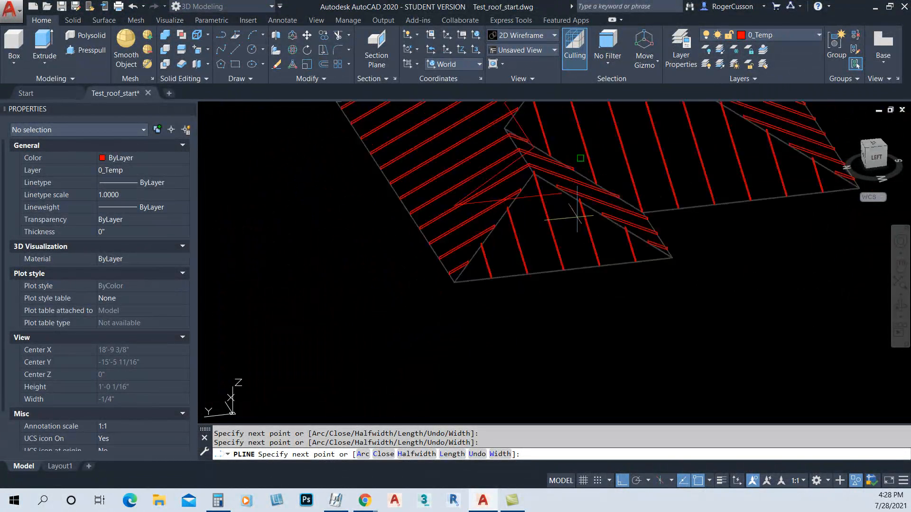
pyautogui.scroll(3, 453, 334)
pyautogui.press('Return')
# Draw a polyline from the traced lower ridge end to the wing's other eave corner, beside the inner valley.
pyautogui.press('Return')
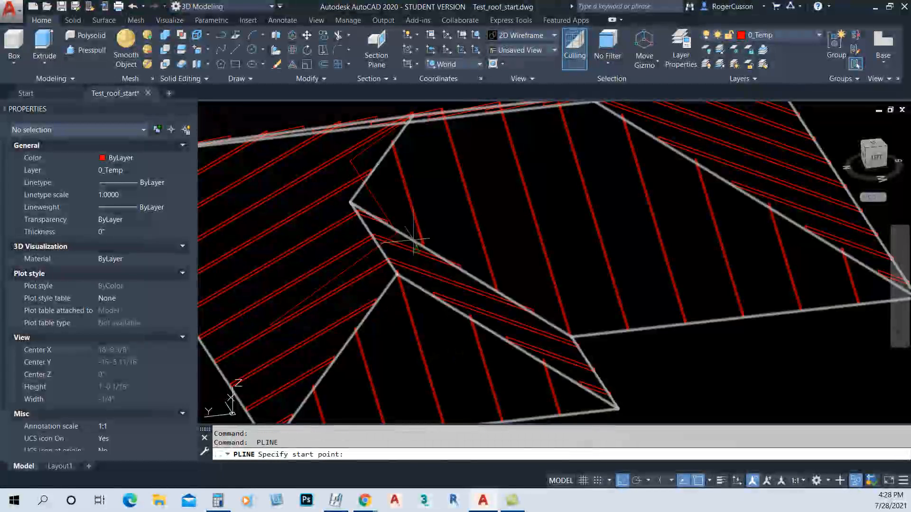
pyautogui.click(397, 233)
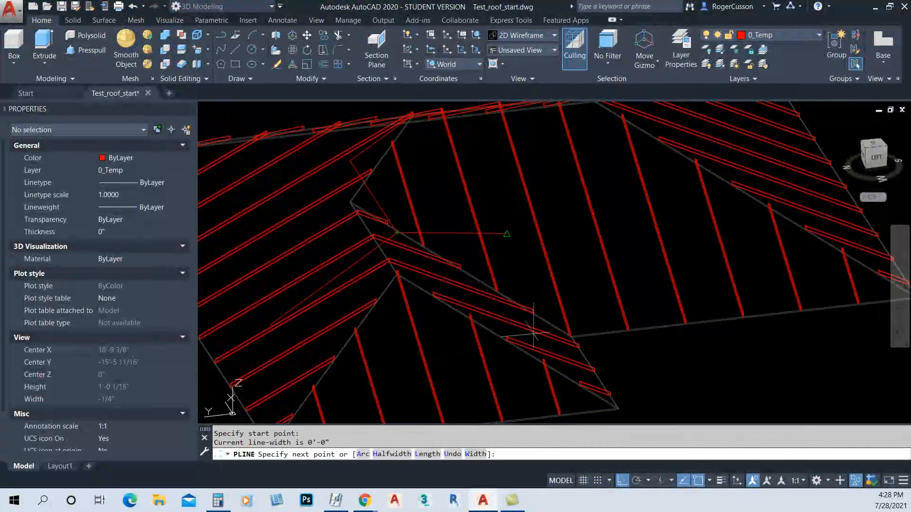
pyautogui.scroll(5, 617, 401)
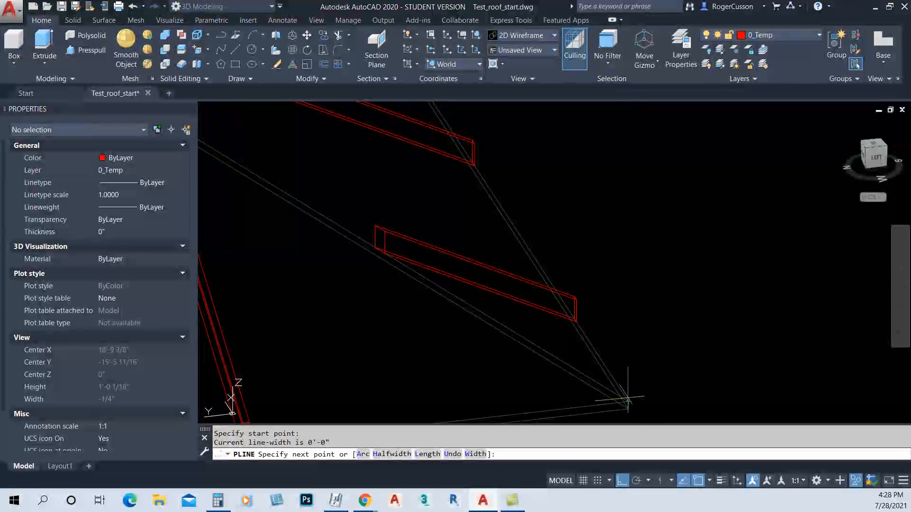
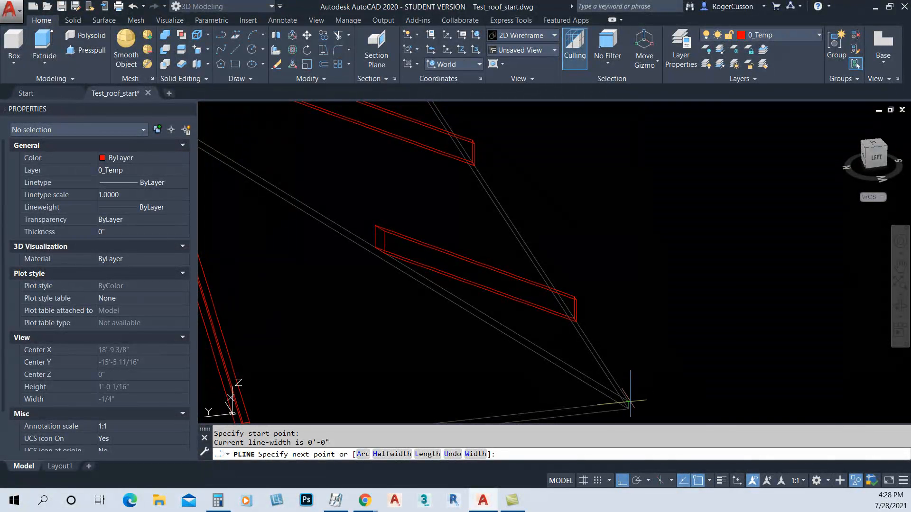
pyautogui.click(629, 402)
pyautogui.scroll(-5, 631, 378)
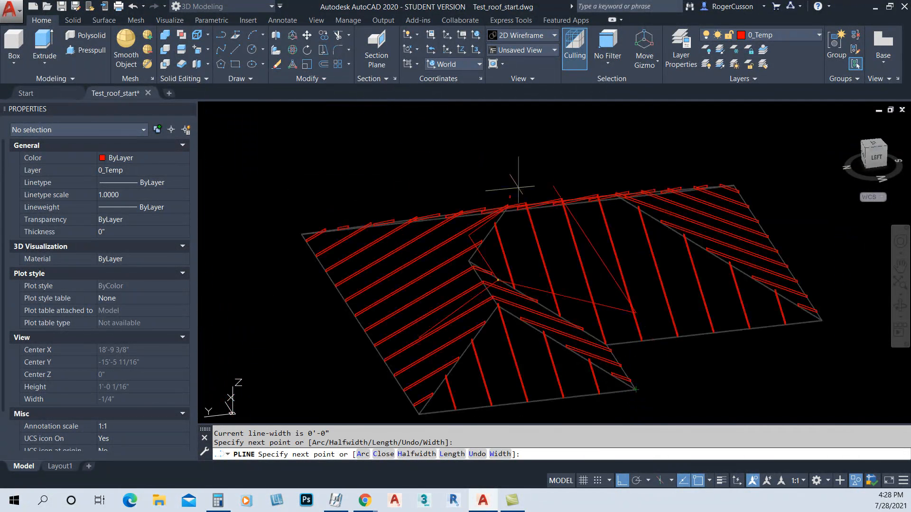
pyautogui.press('Return')
# Draw a polyline from the upper ridge's end nearest the wing to the eave corner of the adjoining hip.
pyautogui.scroll(5, 517, 189)
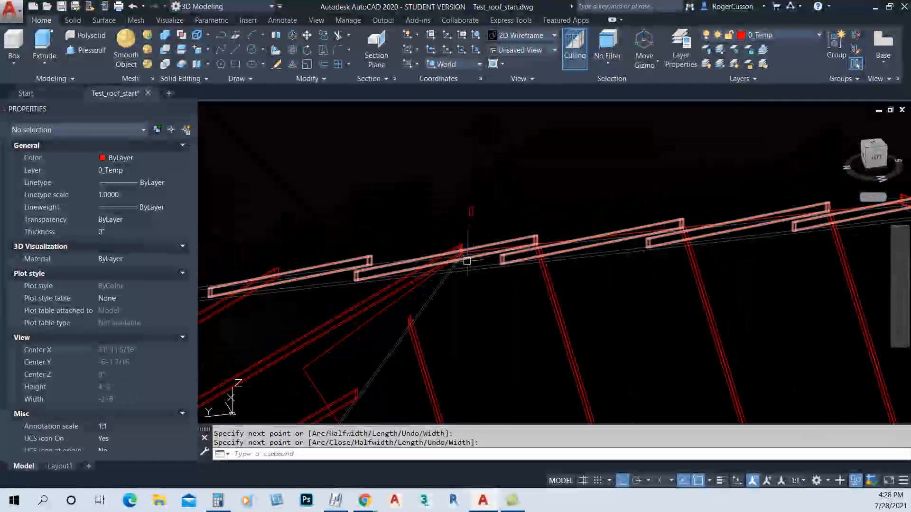
pyautogui.scroll(-3, 467, 261)
pyautogui.moveTo(455, 290); pyautogui.dragTo(488, 256, button='middle')
pyautogui.scroll(4, 493, 254)
pyautogui.press('Return')
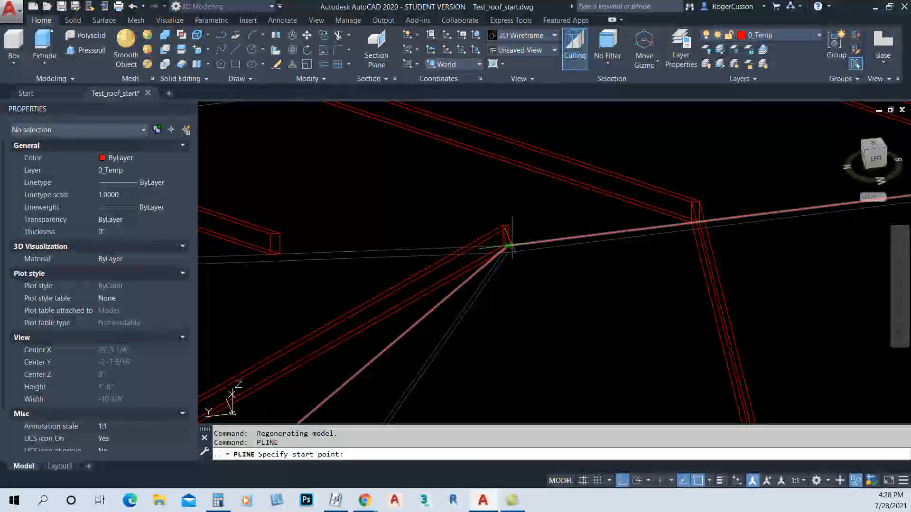
pyautogui.click(508, 246)
pyautogui.scroll(-5, 380, 266)
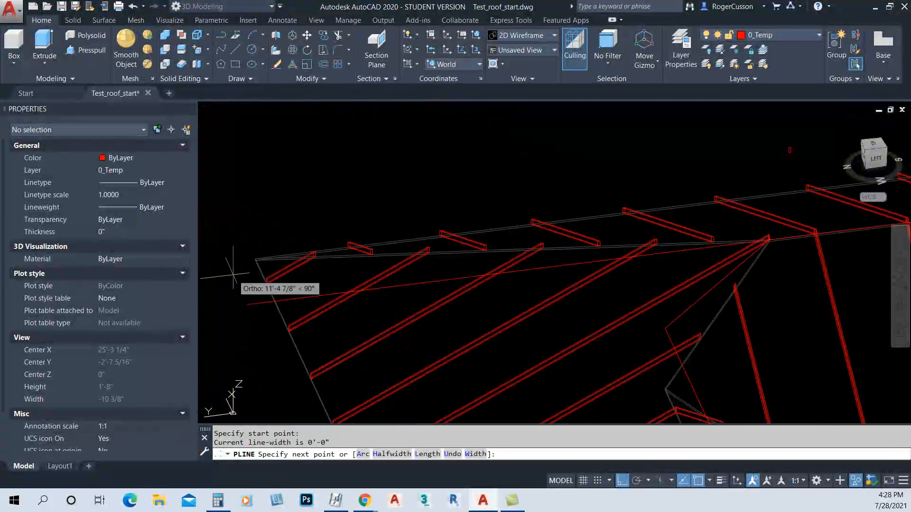
pyautogui.scroll(4, 234, 273)
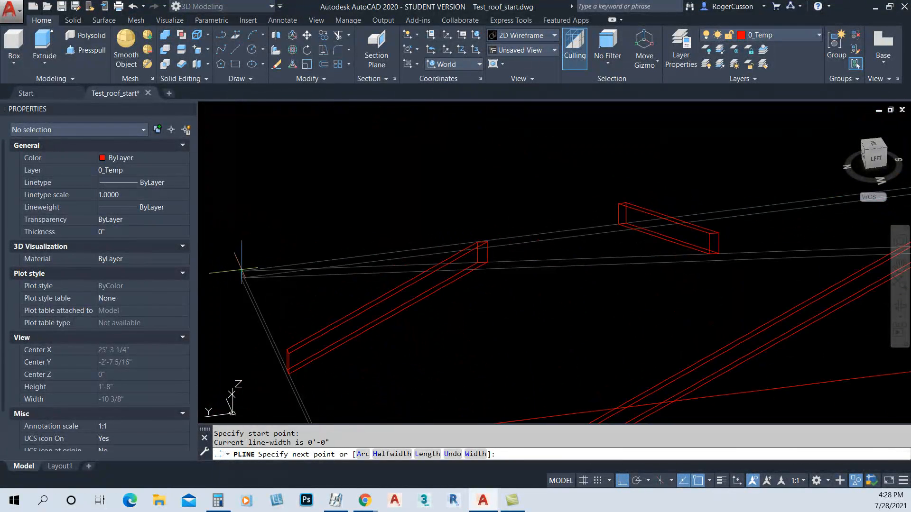
pyautogui.click(242, 269)
pyautogui.scroll(-5, 256, 265)
pyautogui.scroll(6, 432, 241)
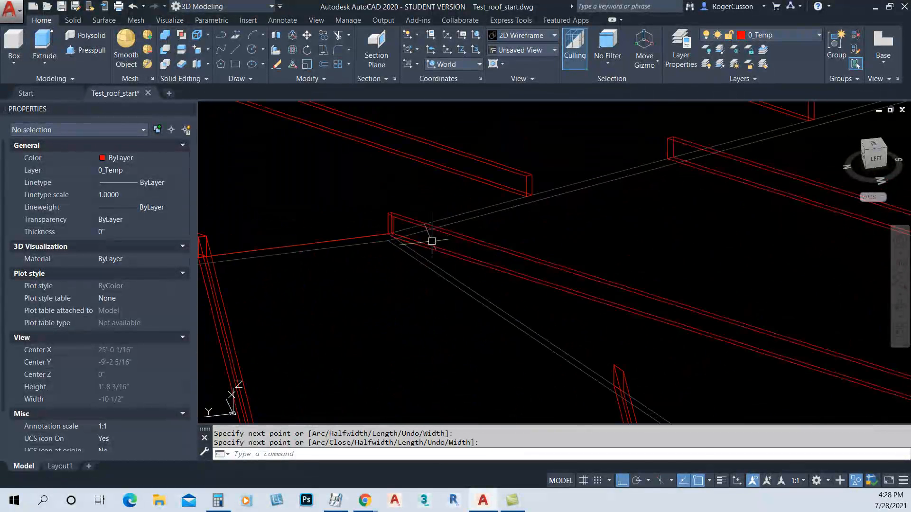
pyautogui.press('Return')
# Draw a polyline from the upper ridge's far end to the roof's rear eave corner.
pyautogui.press('Return')
pyautogui.click(391, 231)
pyautogui.scroll(-5, 471, 308)
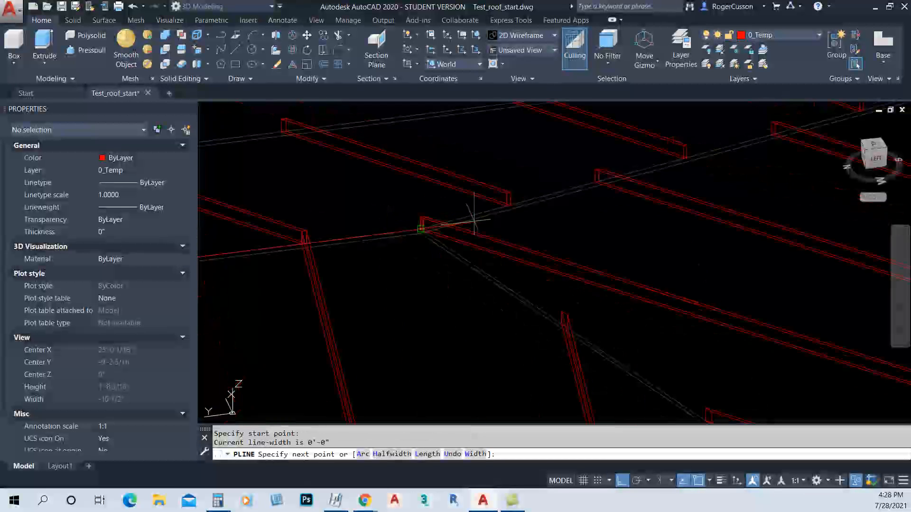
pyautogui.scroll(6, 613, 165)
pyautogui.moveTo(614, 166); pyautogui.dragTo(667, 309, button='middle')
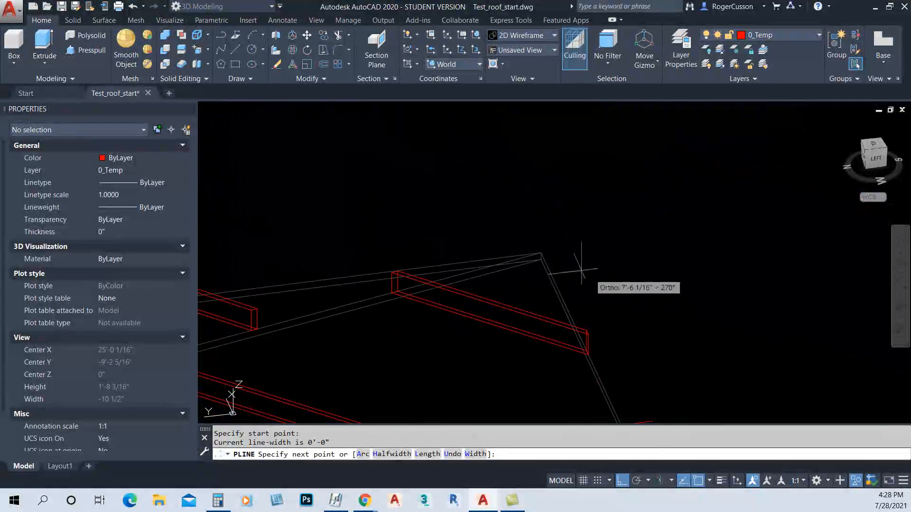
pyautogui.click(543, 254)
pyautogui.scroll(-5, 541, 254)
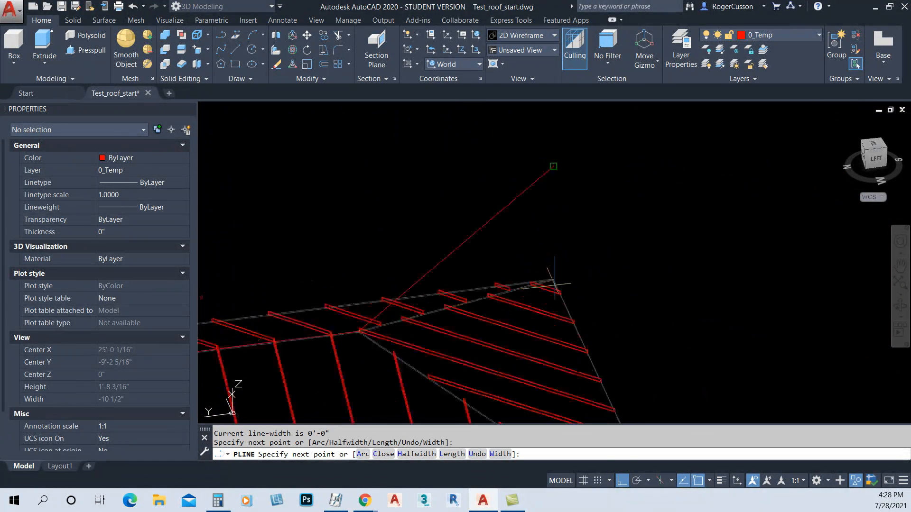
pyautogui.press('Return')
# Draw a polyline from the upper ridge's far end to the front eave corner of that end.
pyautogui.scroll(6, 488, 248)
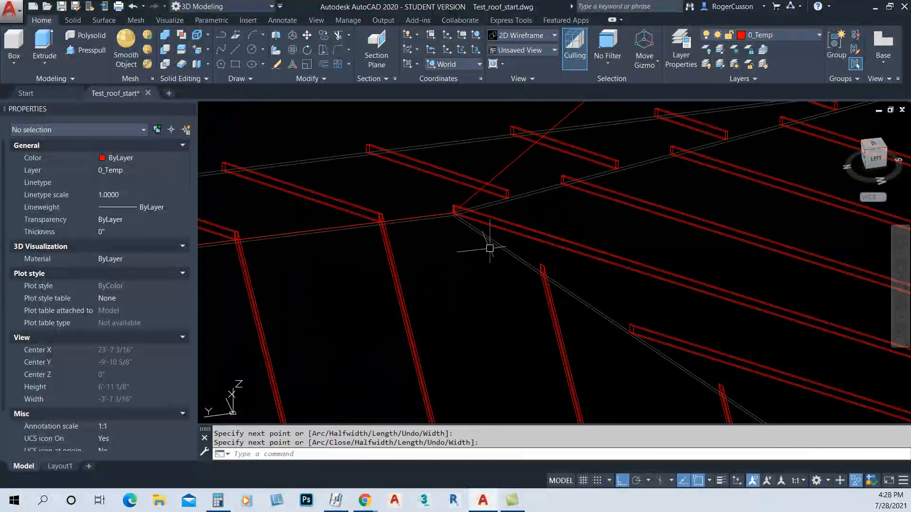
pyautogui.press('Return')
pyautogui.scroll(8, 449, 216)
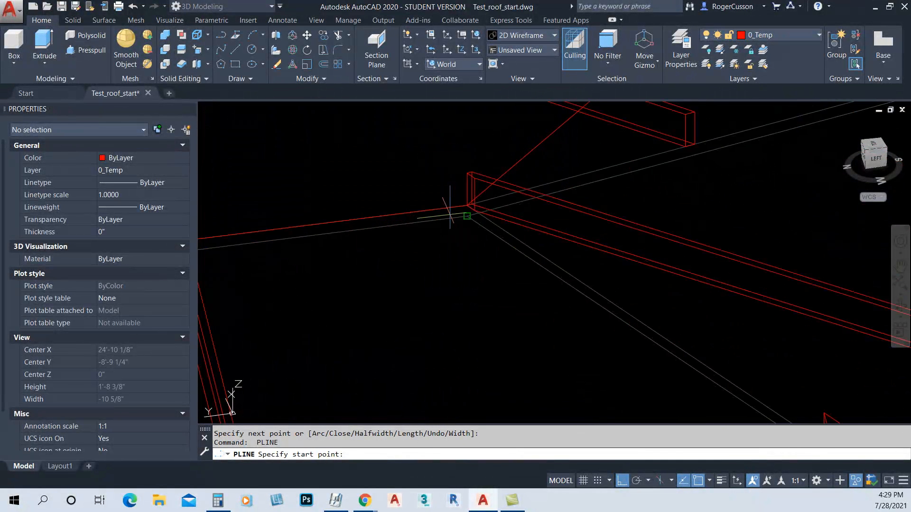
pyautogui.click(476, 200)
pyautogui.scroll(-6, 539, 282)
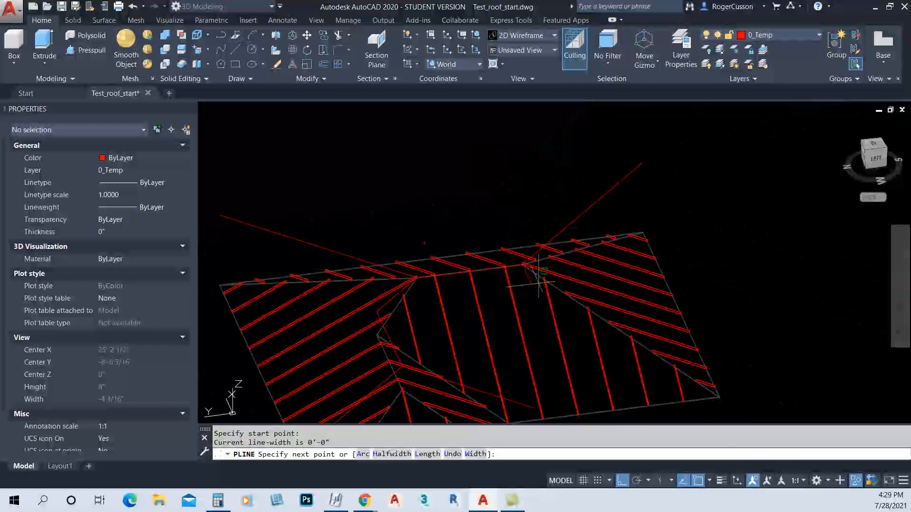
pyautogui.scroll(8, 688, 377)
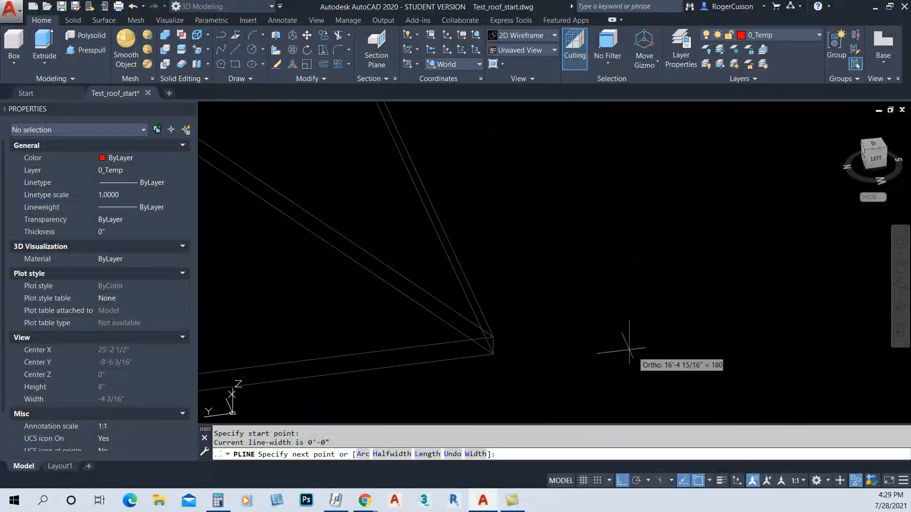
pyautogui.click(493, 338)
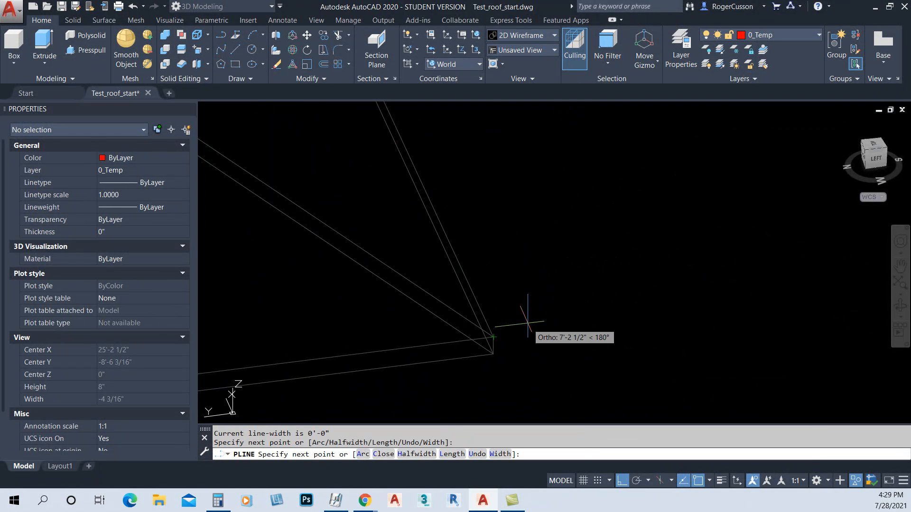
pyautogui.scroll(-4, 522, 313)
pyautogui.press('Return')
# Move the far-end hip slope rafters, the main front slope rafters and the roof outline solids to the Ext Metal layer.
pyautogui.scroll(-3, 535, 287)
pyautogui.keyDown('shift'); pyautogui.moveTo(535, 287); pyautogui.dragTo(558, 300, button='middle'); pyautogui.keyUp('shift')
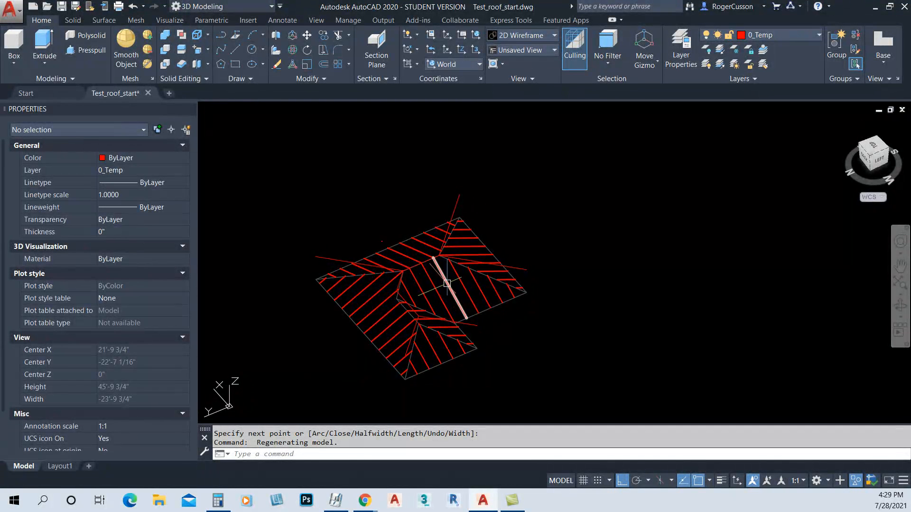
pyautogui.scroll(-2, 449, 282)
pyautogui.keyDown('shift'); pyautogui.moveTo(468, 292); pyautogui.dragTo(462, 281, button='middle'); pyautogui.keyUp('shift')
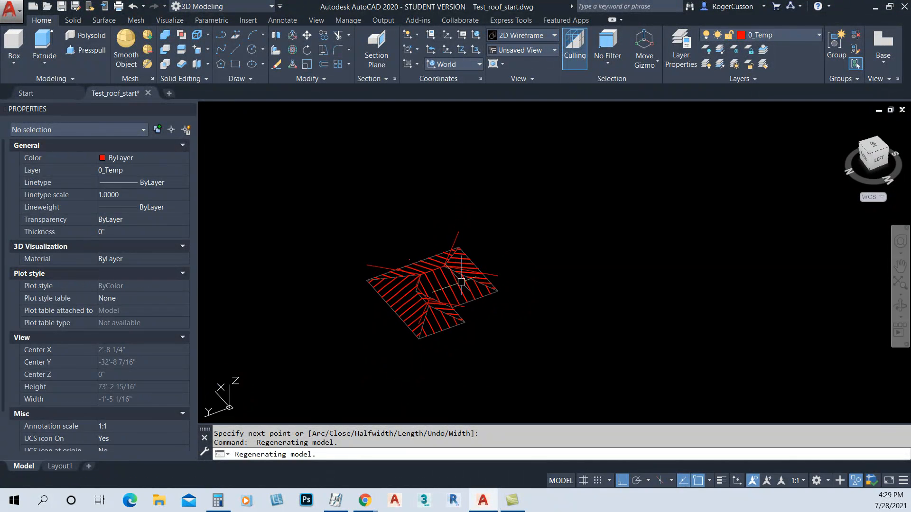
pyautogui.scroll(4, 468, 286)
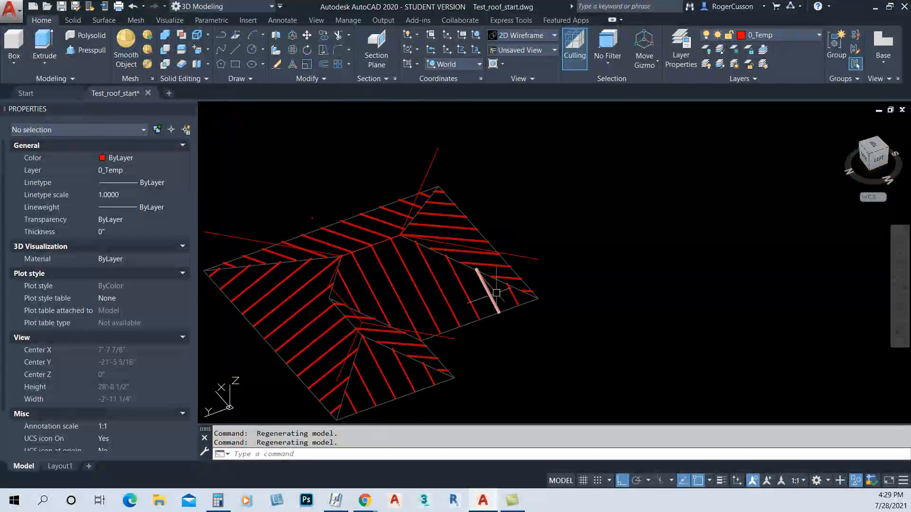
pyautogui.keyDown('shift'); pyautogui.moveTo(524, 300); pyautogui.dragTo(566, 317, button='middle'); pyautogui.keyUp('shift')
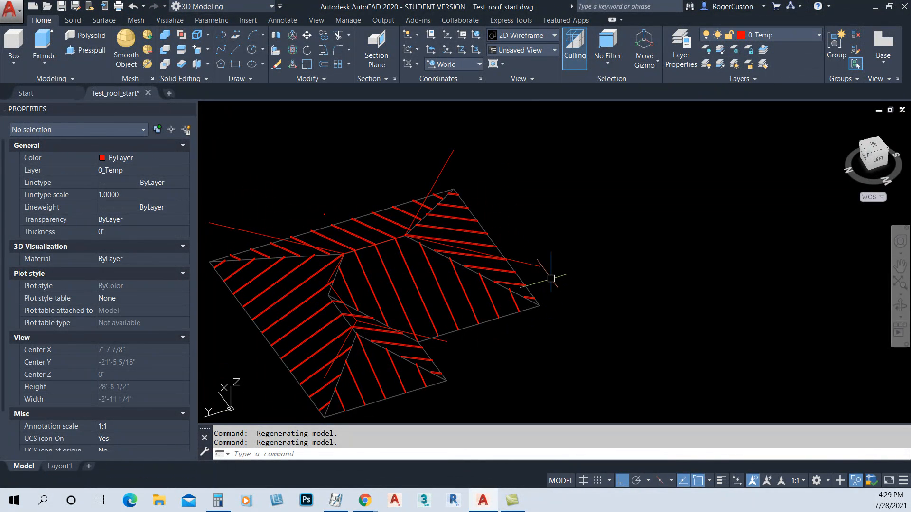
pyautogui.moveTo(545, 278); pyautogui.dragTo(481, 326)
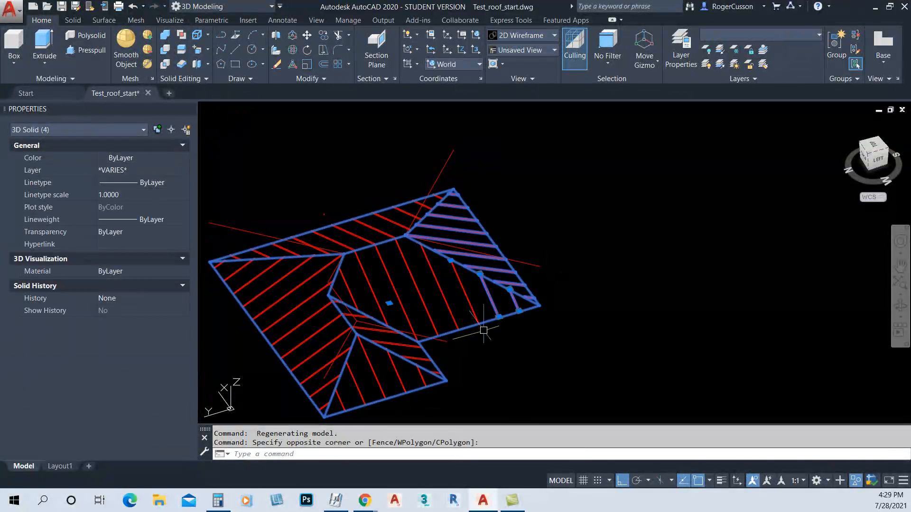
pyautogui.moveTo(478, 291); pyautogui.dragTo(351, 291)
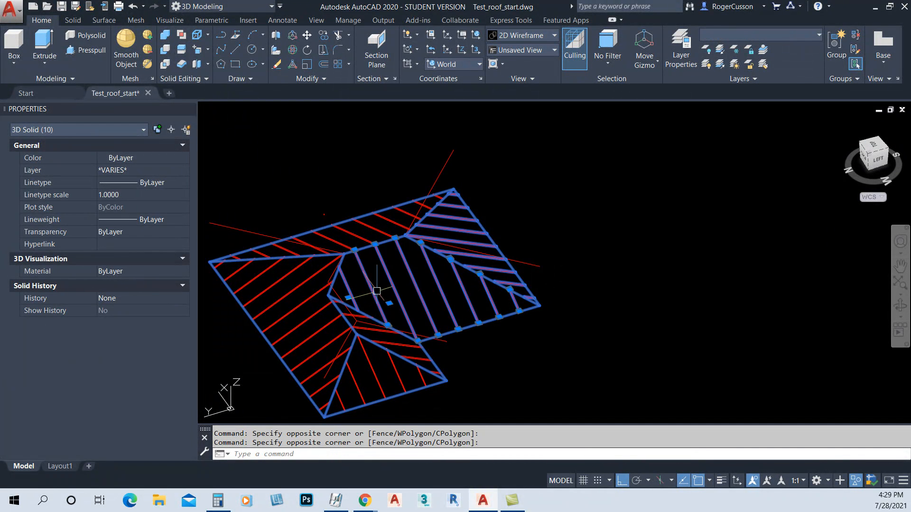
pyautogui.click(768, 37)
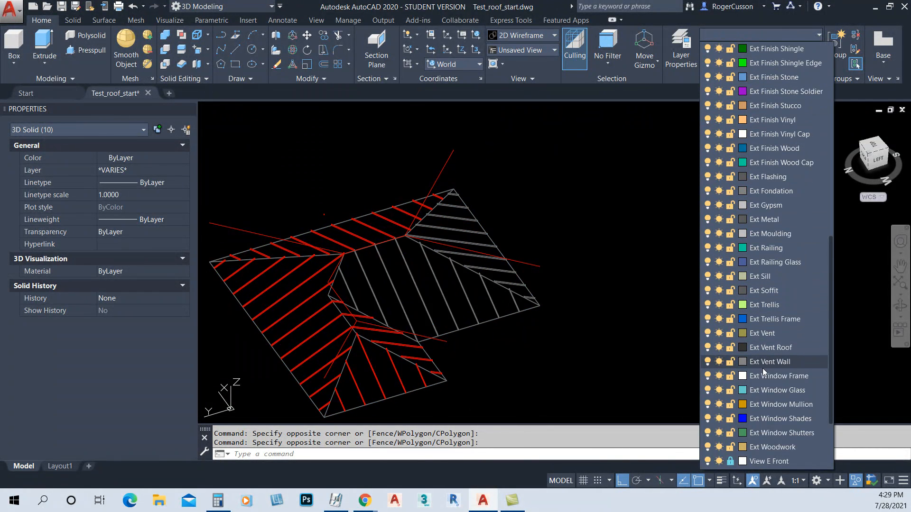
pyautogui.click(763, 220)
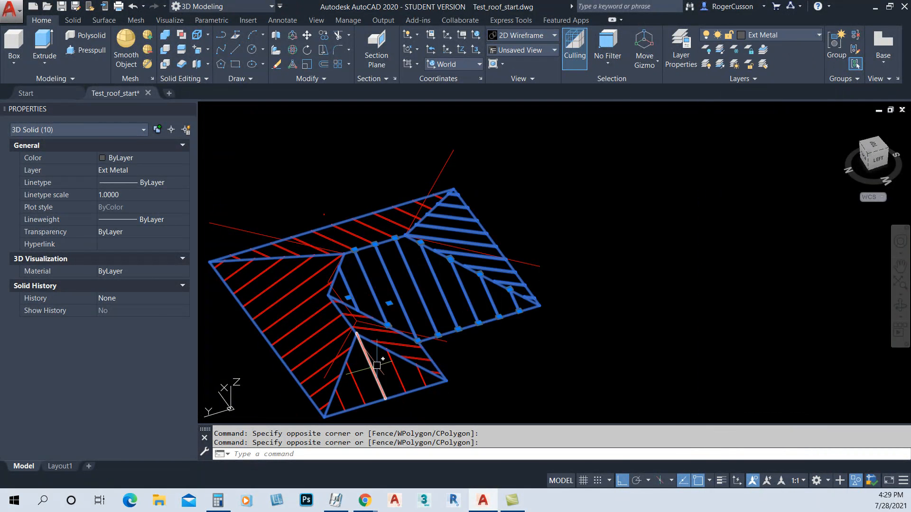
# Move the wing's rafters, the long side slope's rafters and the rear slope's rafters to the Ext Metal layer.
pyautogui.click(395, 348)
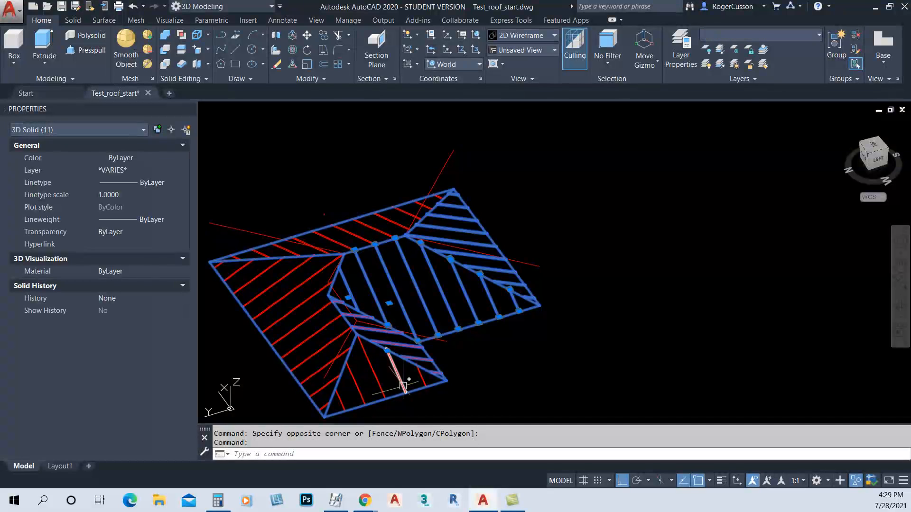
pyautogui.moveTo(446, 395); pyautogui.dragTo(466, 349, button='middle')
pyautogui.click(477, 350)
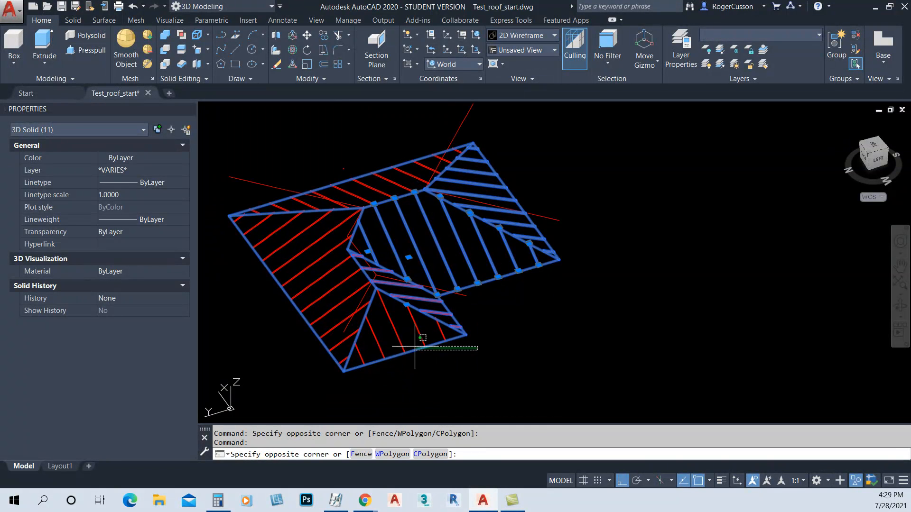
pyautogui.click(369, 343)
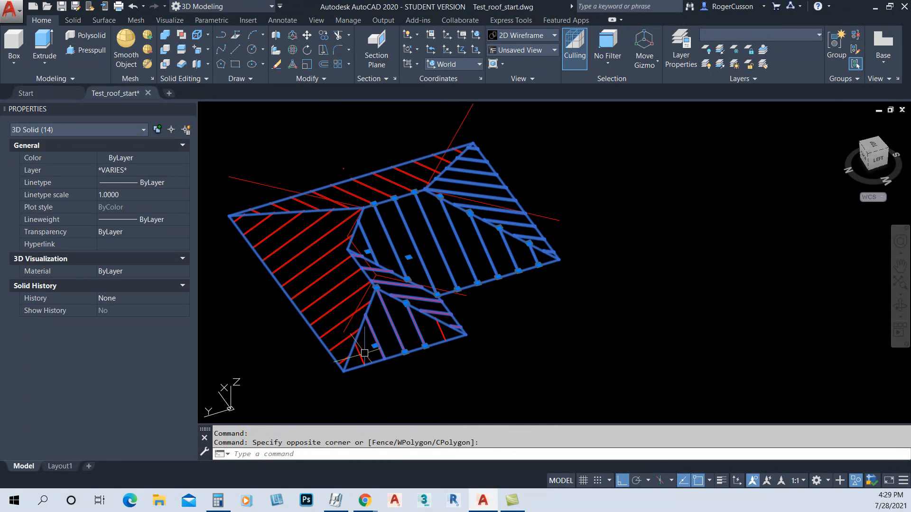
pyautogui.click(331, 287)
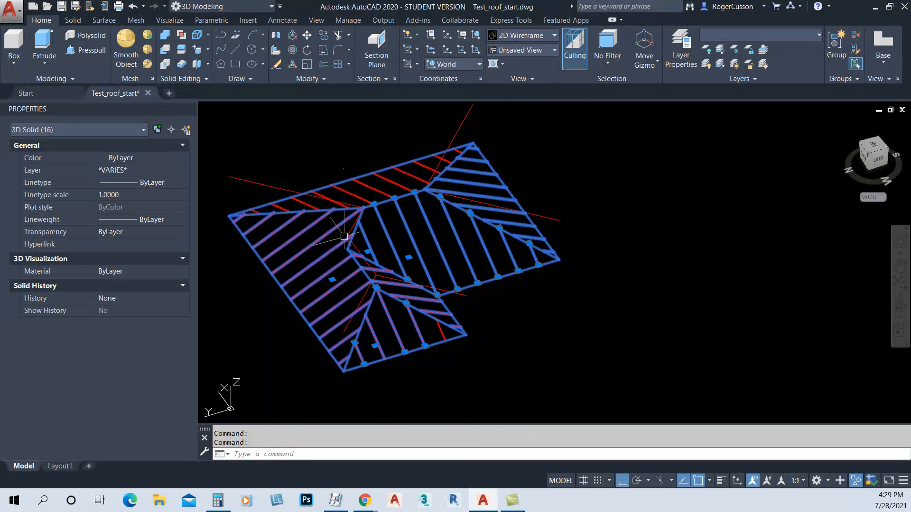
pyautogui.click(357, 190)
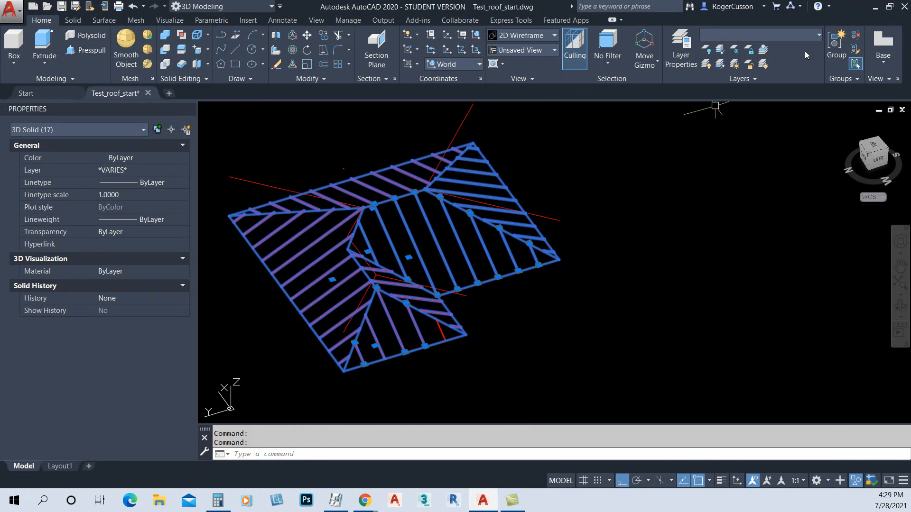
pyautogui.click(809, 35)
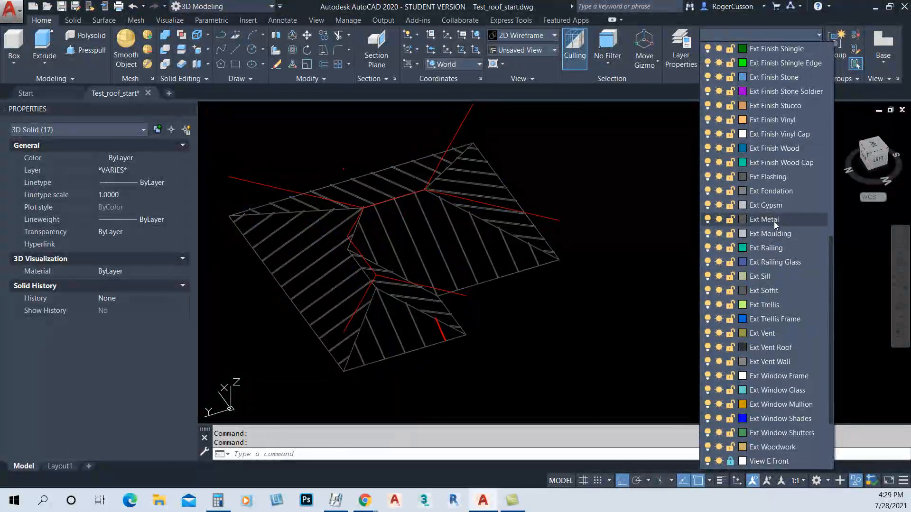
pyautogui.click(773, 220)
pyautogui.write('pl')
pyautogui.press('Return')
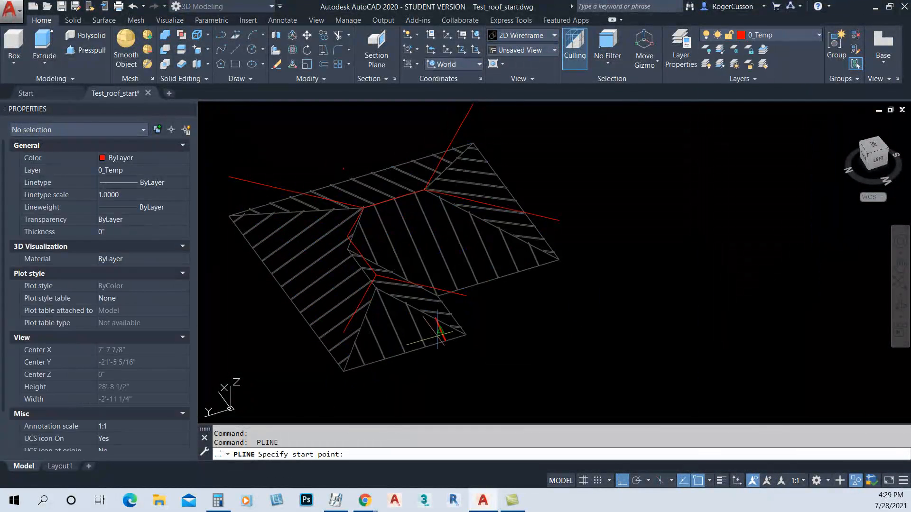
pyautogui.click(437, 332)
pyautogui.press('Escape')
# Match the wing's one remaining red rafter to the layer of its neighbouring rafter.
pyautogui.click(438, 334)
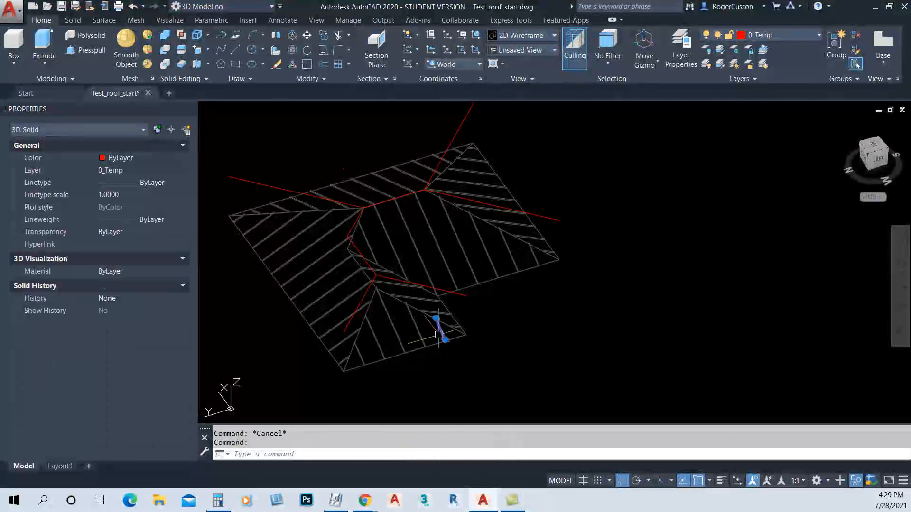
pyautogui.click(764, 64)
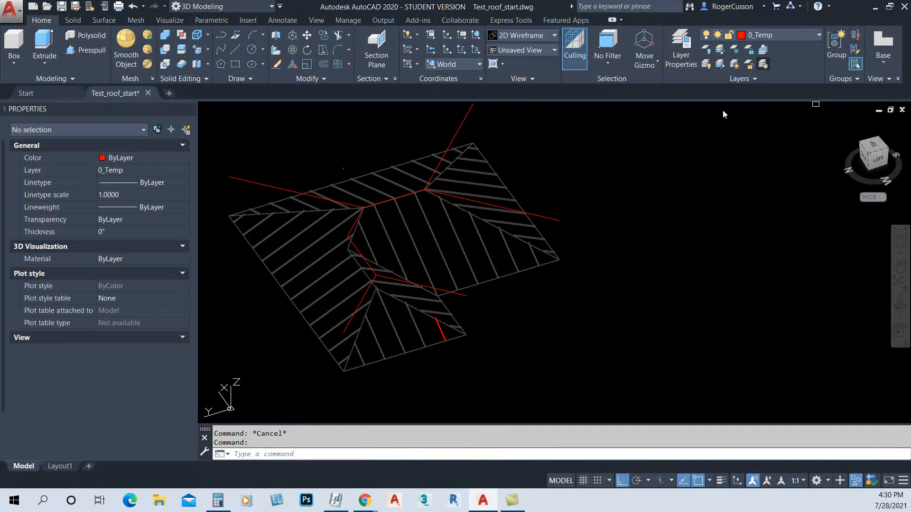
pyautogui.click(424, 330)
pyautogui.press('Escape')
pyautogui.press('Escape')
# Isolate the 0_Temp layer by picking one of the traced hip polylines.
pyautogui.moveTo(491, 258); pyautogui.dragTo(512, 315, button='middle')
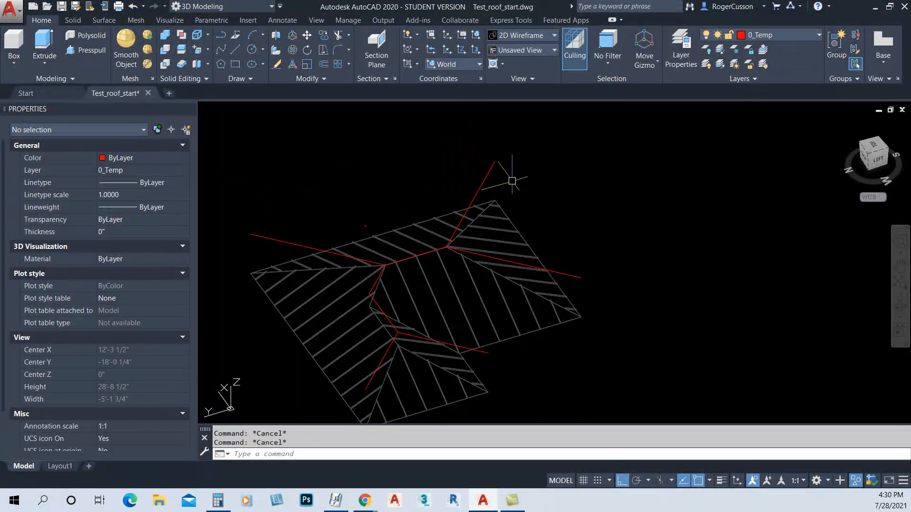
pyautogui.click(719, 50)
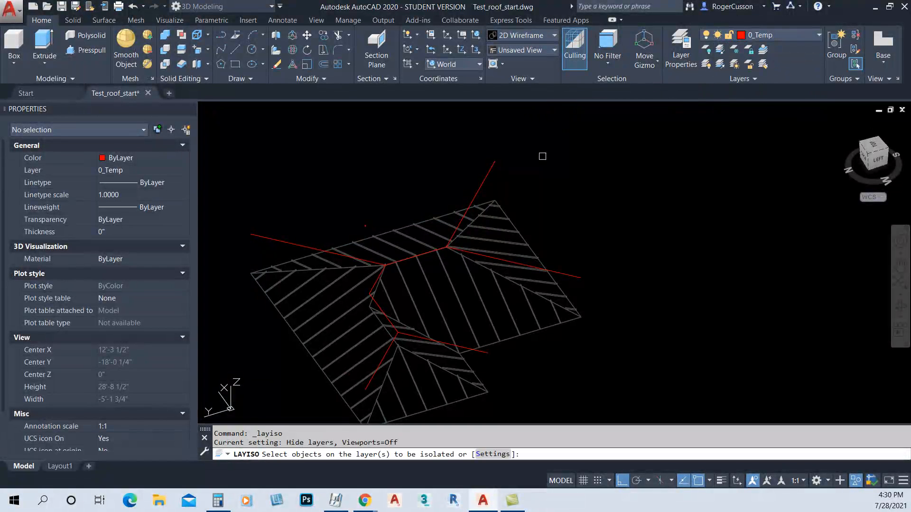
pyautogui.click(487, 177)
pyautogui.press('Return')
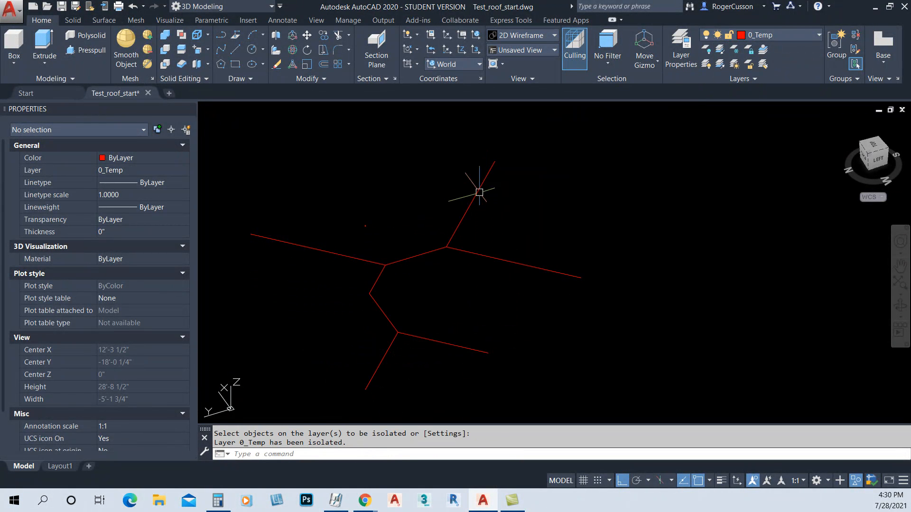
# Offset the rear hip polyline at the upper ridge's far end by 2 inches to both sides.
pyautogui.write('o')
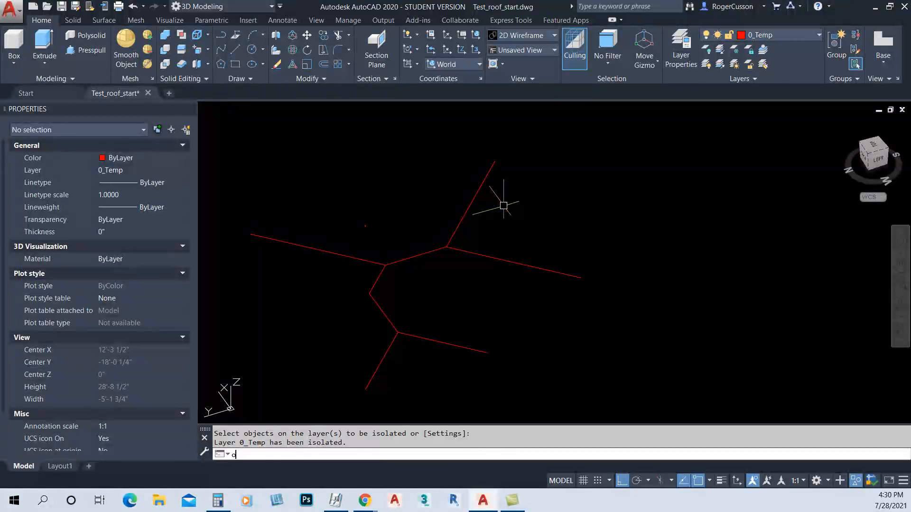
pyautogui.press('Return')
pyautogui.scroll(3, 471, 199)
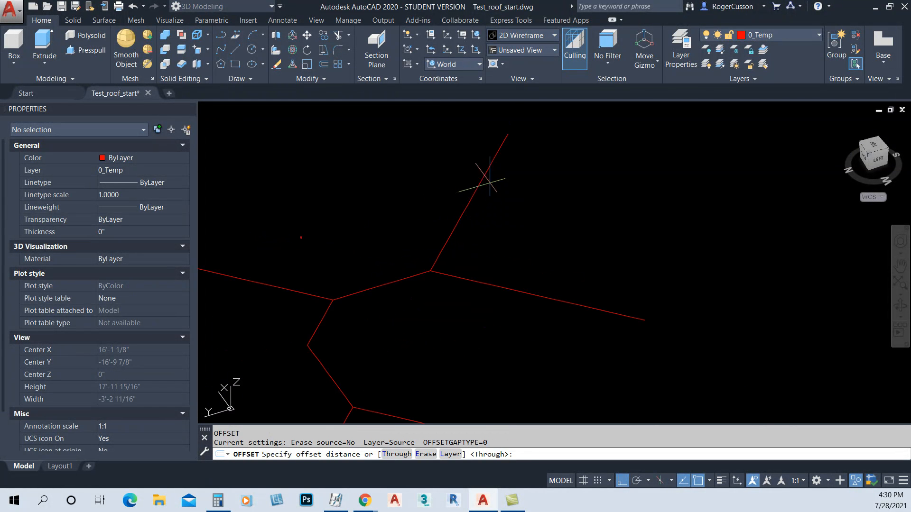
pyautogui.scroll(-2, 469, 197)
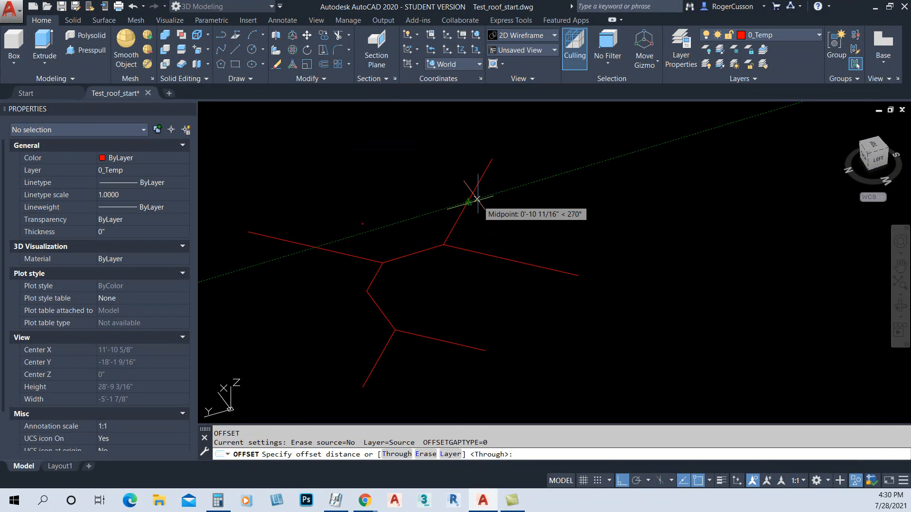
pyautogui.press('Return')
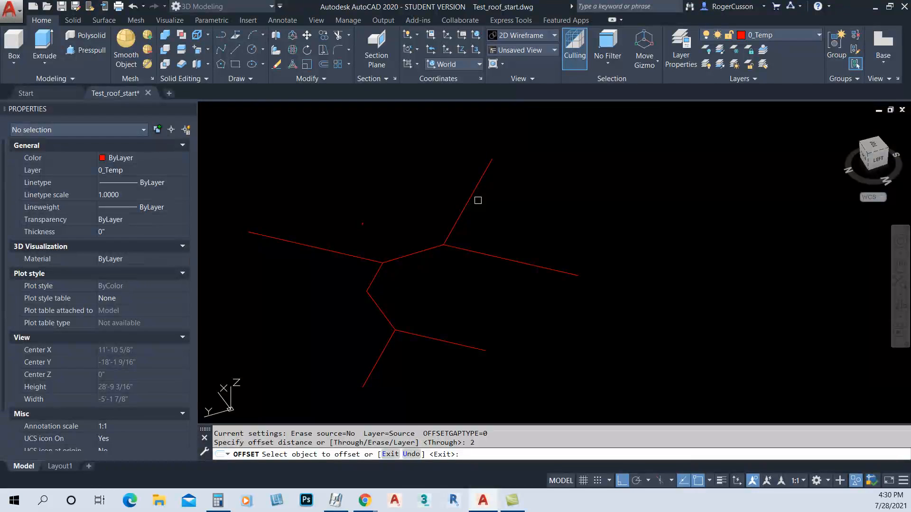
pyautogui.click(474, 195)
pyautogui.click(498, 208)
pyautogui.scroll(5, 456, 216)
pyautogui.click(458, 229)
pyautogui.click(437, 223)
# Offset the continuous polyline running along the ridges to the wing's outer eave corner to both sides.
pyautogui.scroll(-8, 416, 260)
pyautogui.click(388, 294)
pyautogui.click(376, 266)
pyautogui.scroll(5, 372, 292)
pyautogui.click(385, 256)
pyautogui.click(394, 277)
# Offset the front hip polyline at the upper ridge's far end to both sides.
pyautogui.scroll(-5, 635, 227)
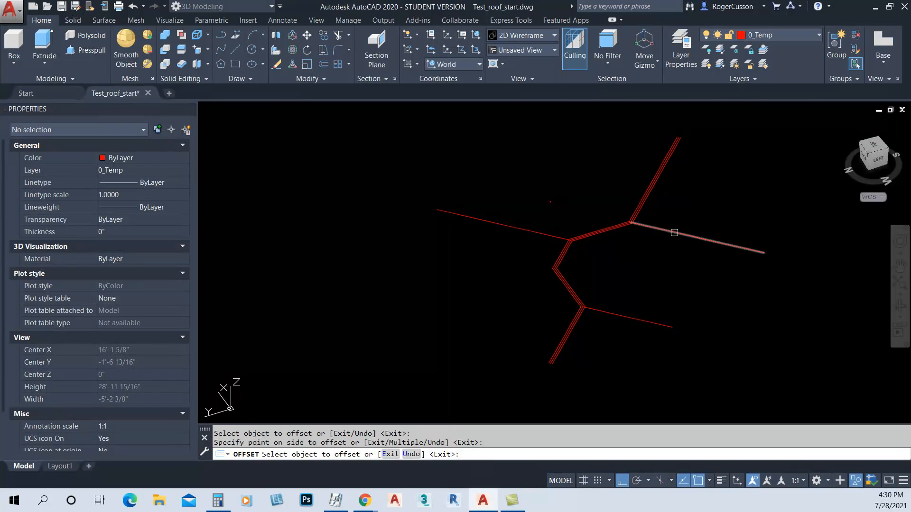
pyautogui.click(674, 232)
pyautogui.scroll(5, 696, 203)
pyautogui.click(687, 220)
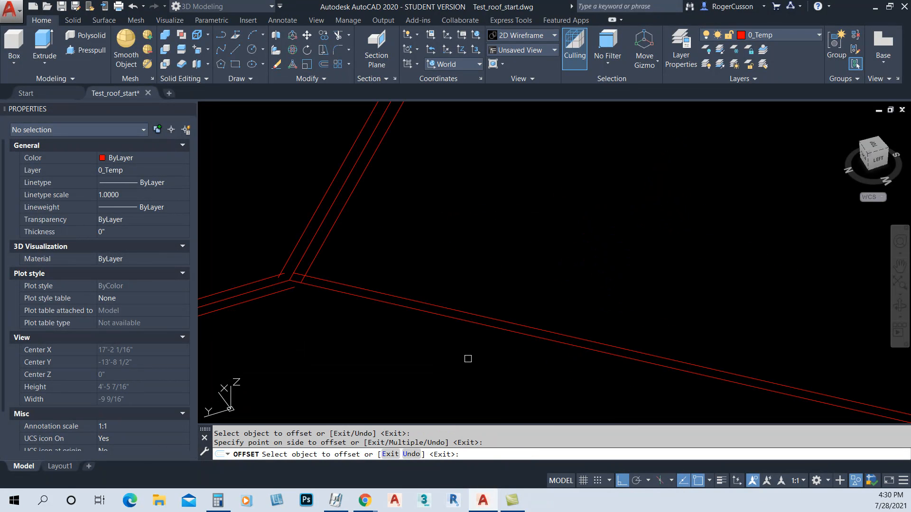
pyautogui.click(490, 331)
pyautogui.click(470, 352)
# Offset the hip polyline starting at the upper ridge's end nearest the wing to both sides.
pyautogui.scroll(-5, 428, 372)
pyautogui.scroll(5, 365, 370)
pyautogui.click(329, 355)
pyautogui.click(368, 317)
pyautogui.click(331, 356)
pyautogui.click(304, 366)
# Offset the wing's hip polyline beside the inner valley to both sides and finish the Offset command.
pyautogui.scroll(-6, 325, 393)
pyautogui.scroll(2, 403, 367)
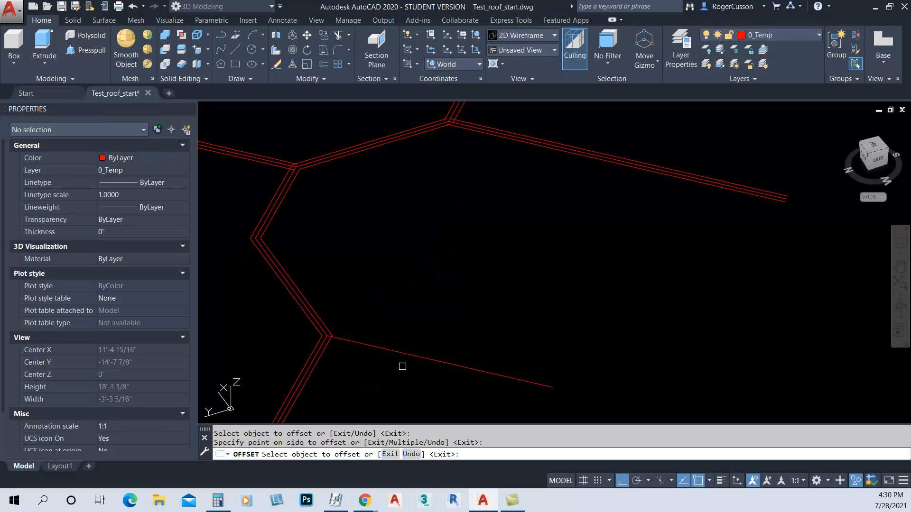
pyautogui.click(403, 352)
pyautogui.click(415, 327)
pyautogui.scroll(6, 407, 350)
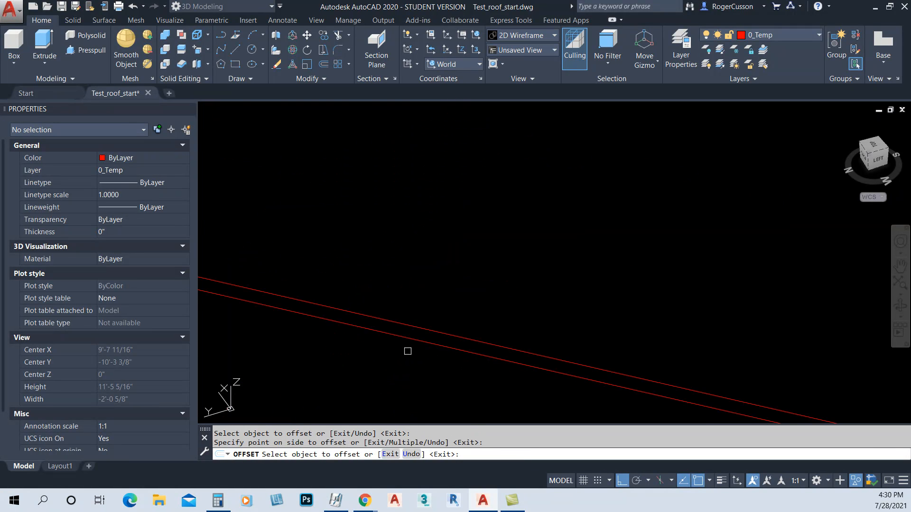
pyautogui.click(410, 341)
pyautogui.click(413, 372)
pyautogui.scroll(-4, 427, 374)
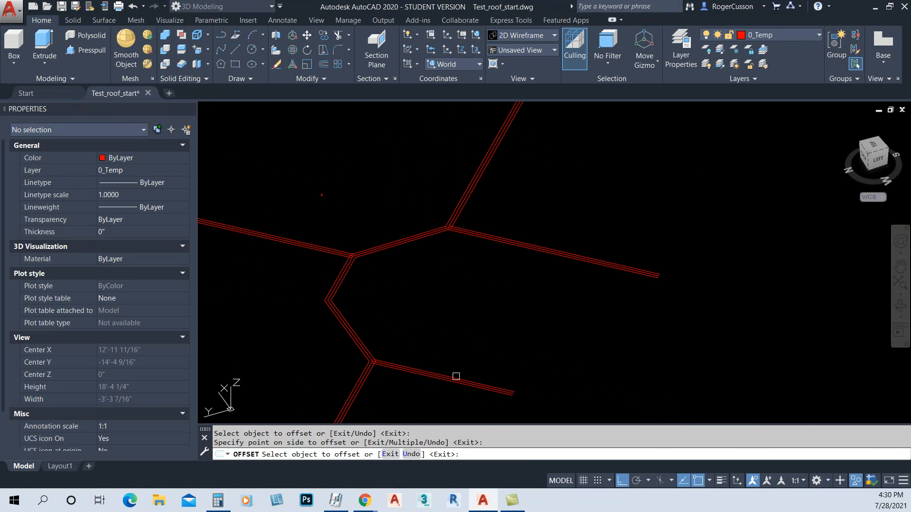
pyautogui.press('Escape')
pyautogui.scroll(6, 521, 397)
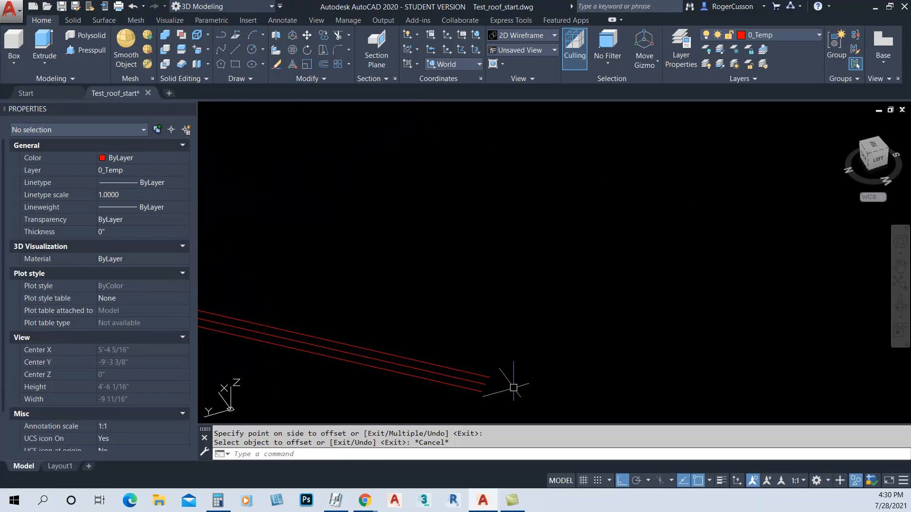
# Draw two perpendicular lines along the eave directions from the centre polyline's eave end on the wing's hip beside the inner valley.
pyautogui.write('l')
pyautogui.press('Return')
pyautogui.click(485, 382)
pyautogui.scroll(5, 483, 365)
pyautogui.press('Return')
pyautogui.press('Return')
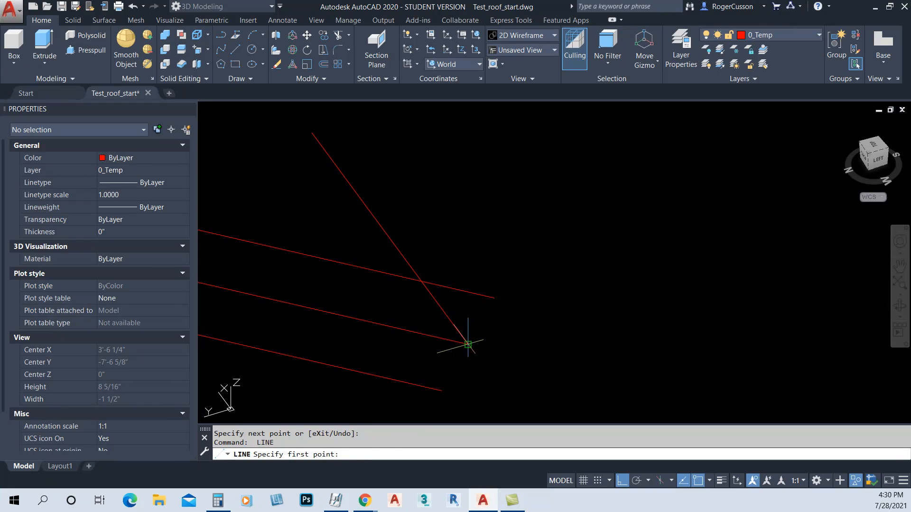
pyautogui.click(468, 344)
pyautogui.scroll(-3, 330, 404)
pyautogui.scroll(-2, 331, 405)
pyautogui.moveTo(331, 404); pyautogui.dragTo(596, 253, button='middle')
pyautogui.click(478, 295)
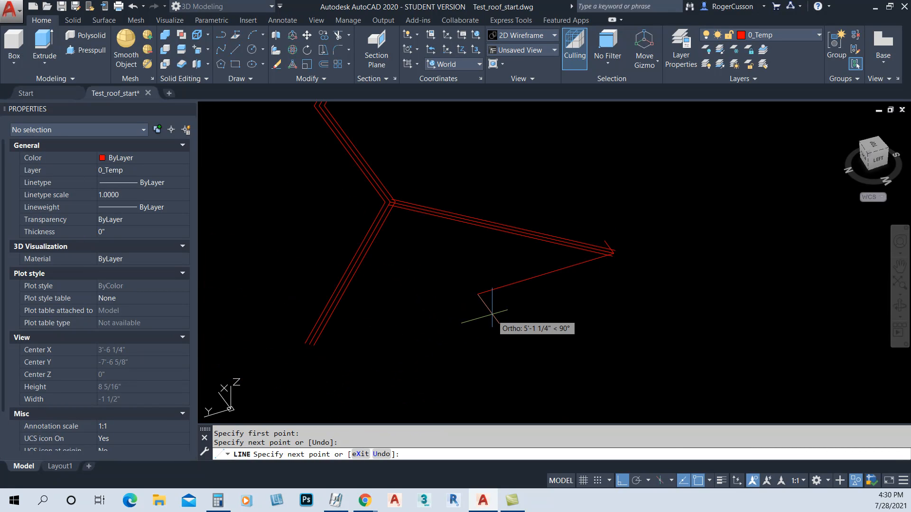
pyautogui.press('Return')
# Draw two short perpendicular eave lines from the centre polyline's end at the wing's outer eave corner.
pyautogui.press('Return')
pyautogui.scroll(4, 330, 328)
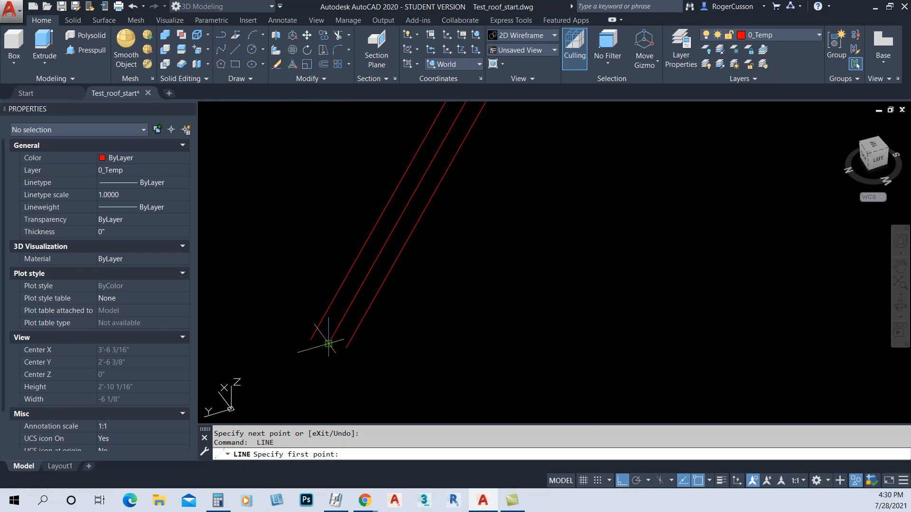
pyautogui.click(328, 342)
pyautogui.click(295, 299)
pyautogui.press('Return')
pyautogui.press('Return')
pyautogui.click(328, 342)
pyautogui.click(387, 315)
pyautogui.scroll(-3, 393, 320)
pyautogui.press('Return')
# Draw two short perpendicular eave lines at the eave end of the hip that starts at the upper ridge's end nearest the wing.
pyautogui.scroll(-2, 376, 179)
pyautogui.scroll(6, 301, 260)
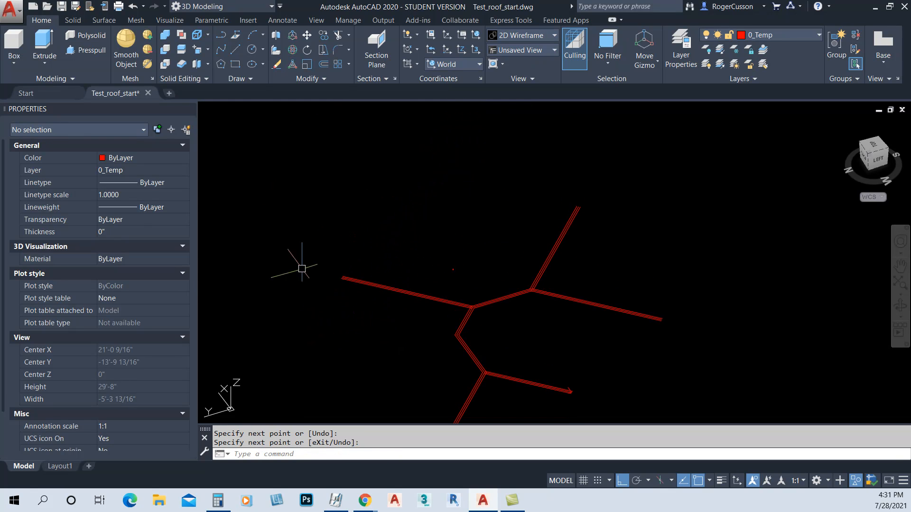
pyautogui.press('Return')
pyautogui.click(374, 297)
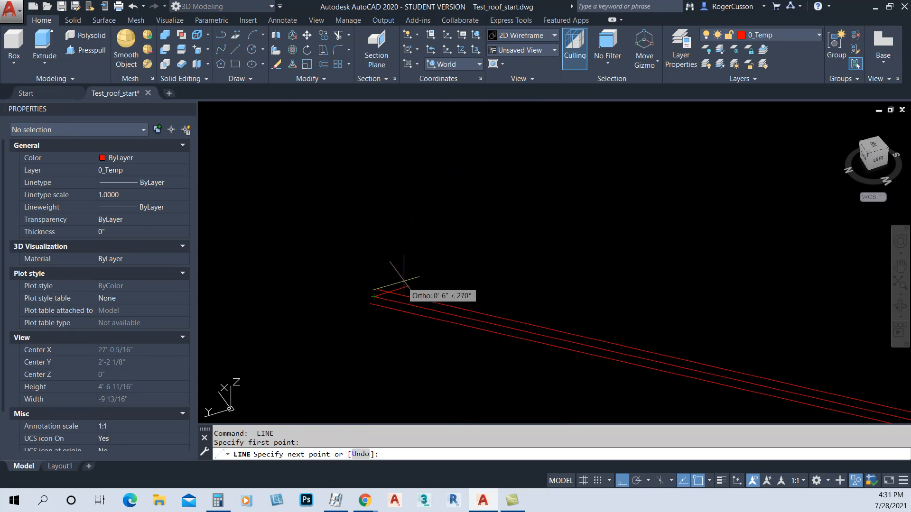
pyautogui.click(427, 281)
pyautogui.scroll(3, 373, 299)
pyautogui.press('Return')
pyautogui.press('Return')
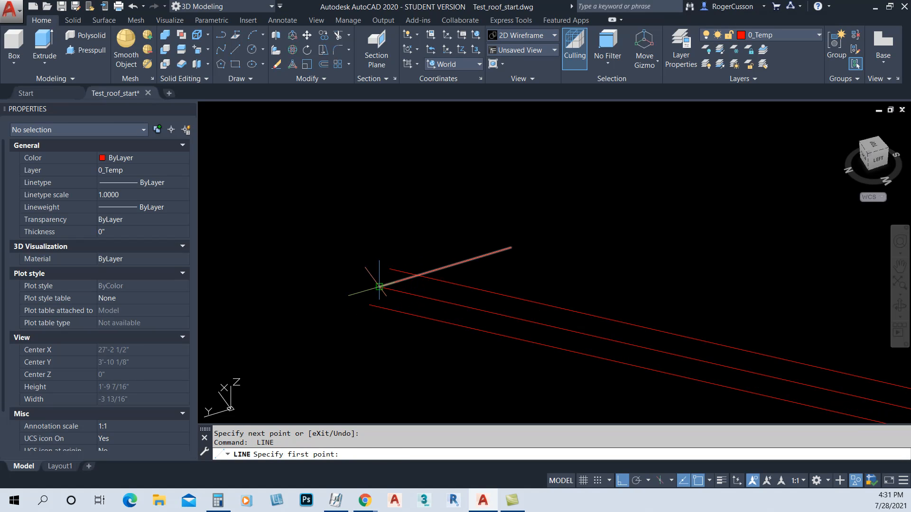
pyautogui.click(380, 286)
pyautogui.click(412, 340)
pyautogui.scroll(-5, 412, 340)
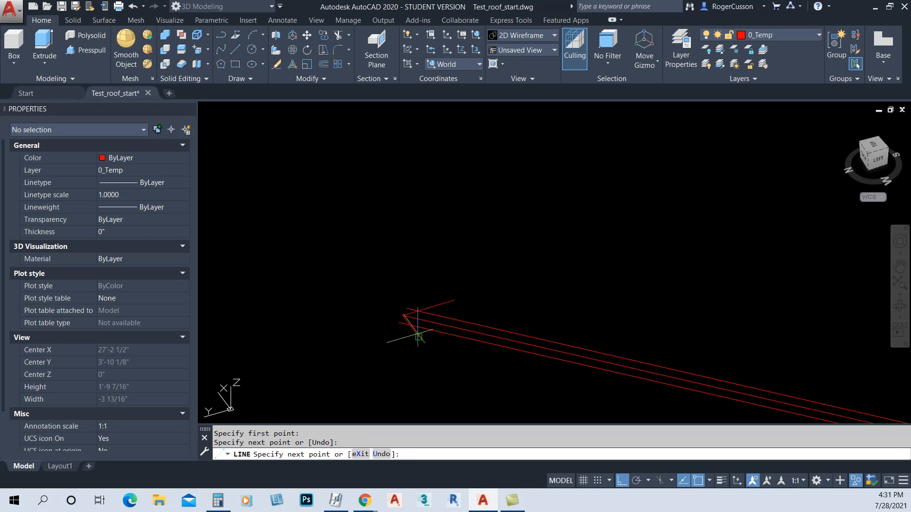
pyautogui.press('Return')
# Draw two short perpendicular eave lines from the centre polyline's eave end on the front hip at the upper ridge's far end.
pyautogui.scroll(5, 627, 367)
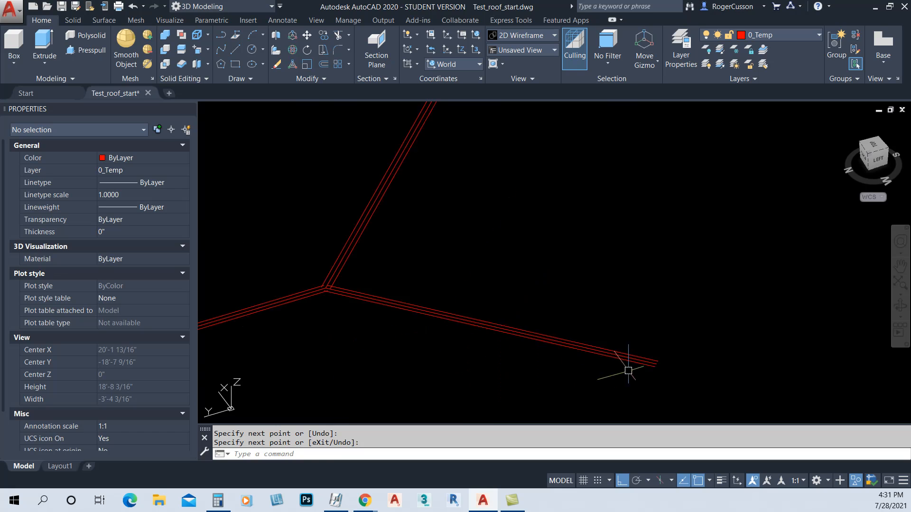
pyautogui.press('Return')
pyautogui.click(730, 348)
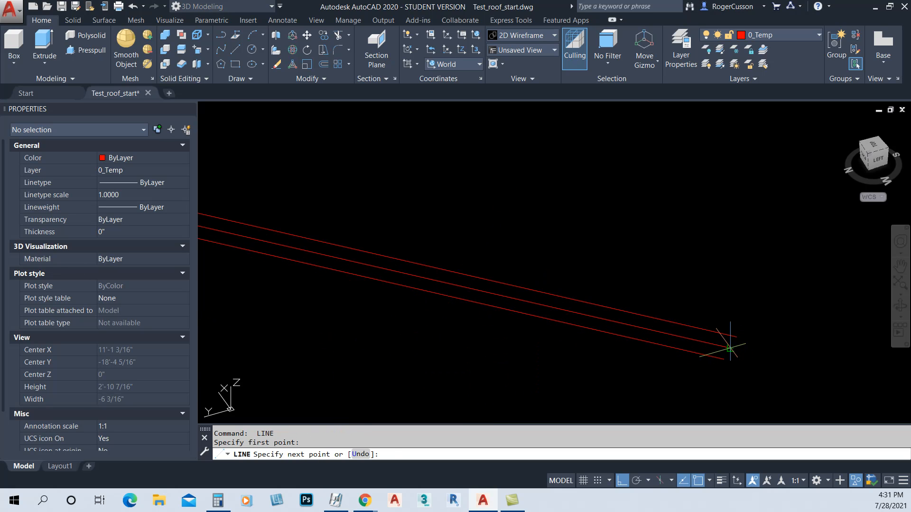
pyautogui.click(703, 312)
pyautogui.press('Return')
pyautogui.press('Return')
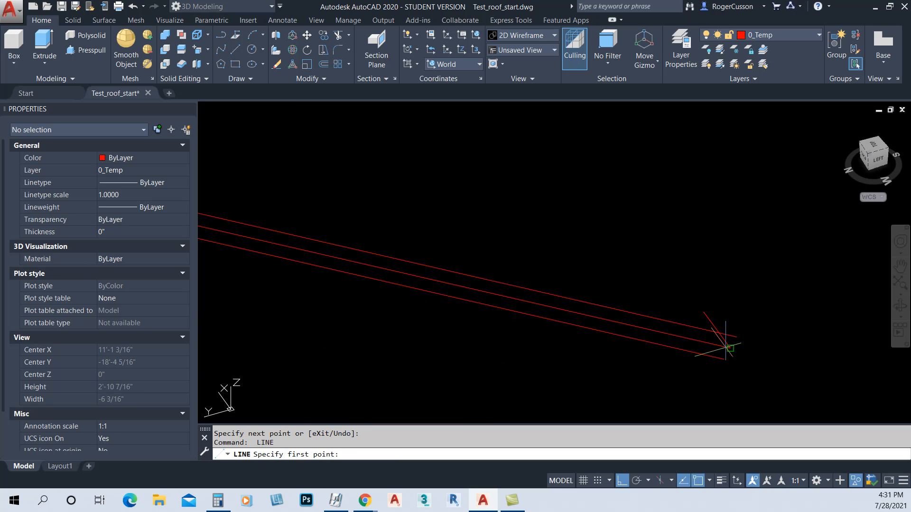
pyautogui.click(730, 349)
pyautogui.click(693, 366)
pyautogui.press('Return')
pyautogui.scroll(-5, 683, 314)
# Draw two short perpendicular eave lines from the centre polyline's eave end on the rear hip at the upper ridge's far end.
pyautogui.scroll(8, 591, 376)
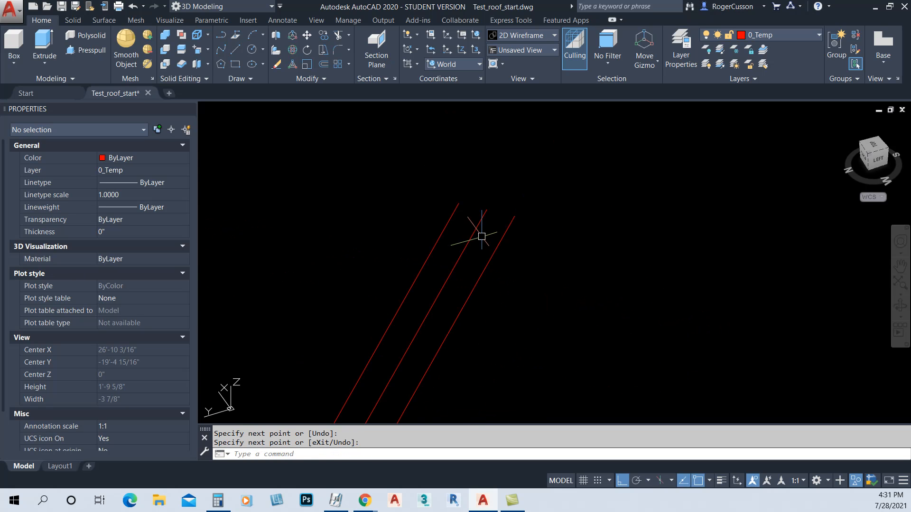
pyautogui.press('Return')
pyautogui.click(492, 210)
pyautogui.click(524, 293)
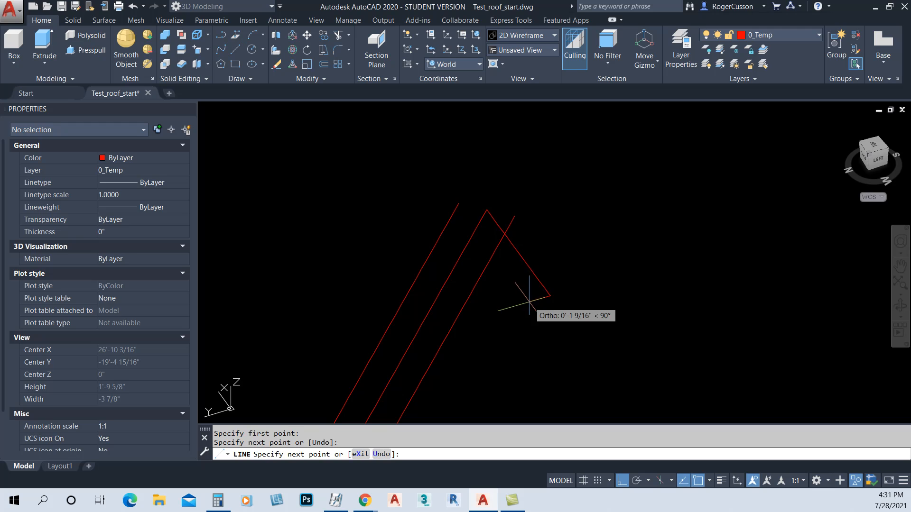
pyautogui.press('Return')
pyautogui.press('Return')
pyautogui.click(487, 209)
pyautogui.click(416, 229)
pyautogui.press('Escape')
# Erase the centre polylines of both hips at the upper ridge's far end and the continuous one along the ridges.
pyautogui.scroll(-2, 454, 250)
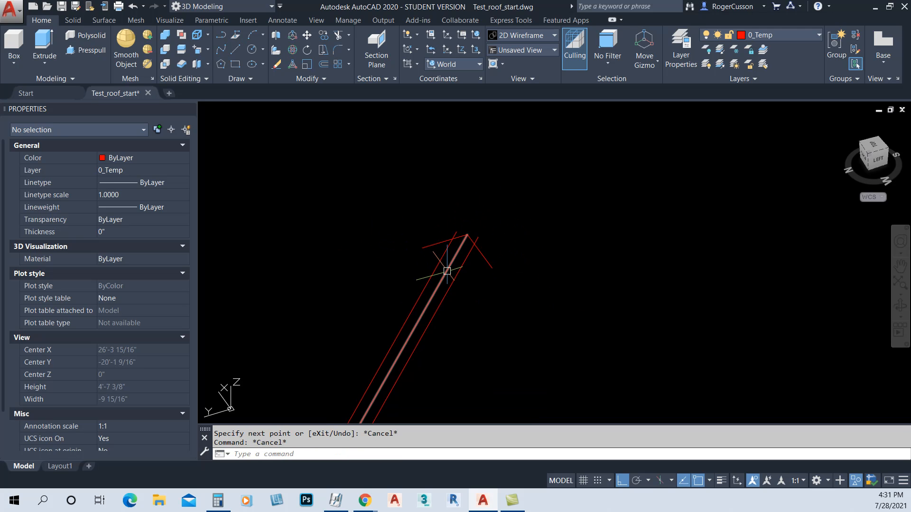
pyautogui.click(446, 271)
pyautogui.write('e')
pyautogui.press('Return')
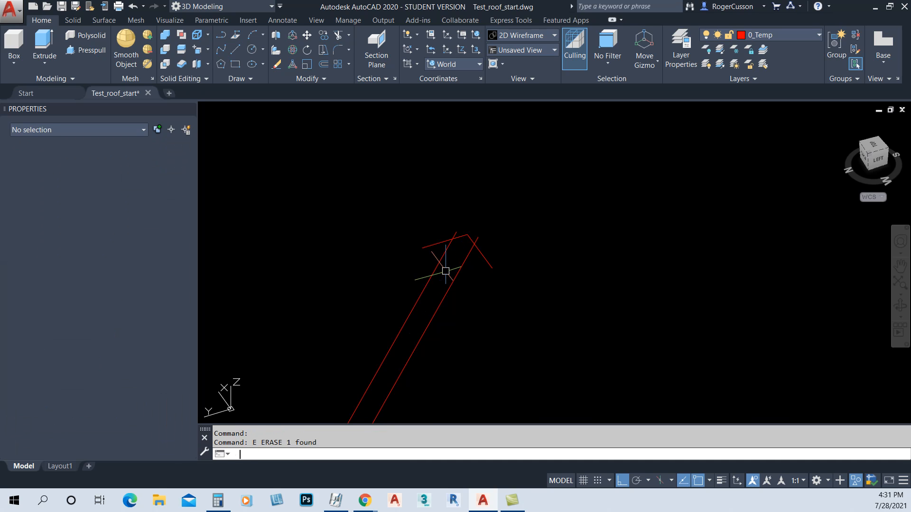
pyautogui.scroll(-3, 448, 264)
pyautogui.scroll(4, 528, 256)
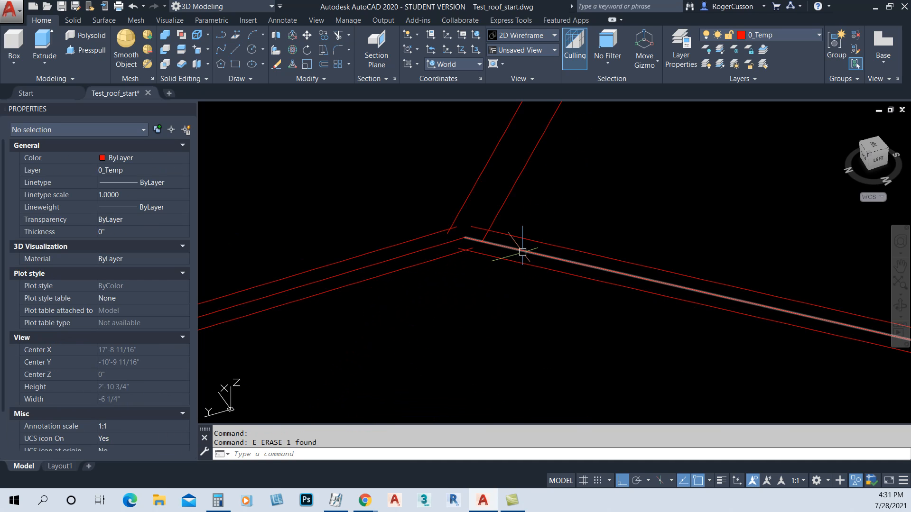
pyautogui.click(522, 252)
pyautogui.click(404, 258)
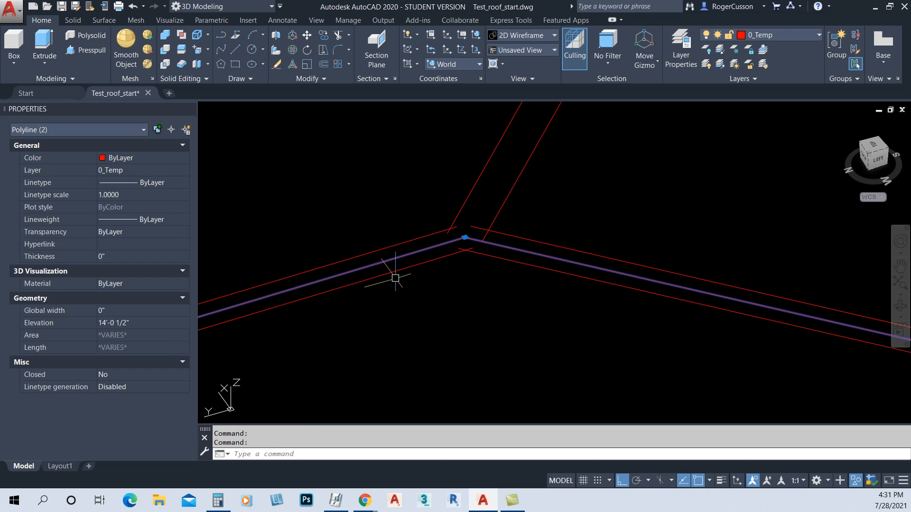
pyautogui.write('e')
pyautogui.press('Return')
# Erase the centre polylines of the hip starting at the upper ridge's wing end and the wing's hip beside the inner valley.
pyautogui.scroll(-3, 385, 280)
pyautogui.moveTo(384, 280)
pyautogui.mouseDown(button='middle')
pyautogui.moveTo(579, 195)
pyautogui.moveTo(465, 251)
pyautogui.mouseUp(button='middle')
pyautogui.scroll(3, 388, 220)
pyautogui.press('Return')
pyautogui.click(412, 243)
pyautogui.press('Return')
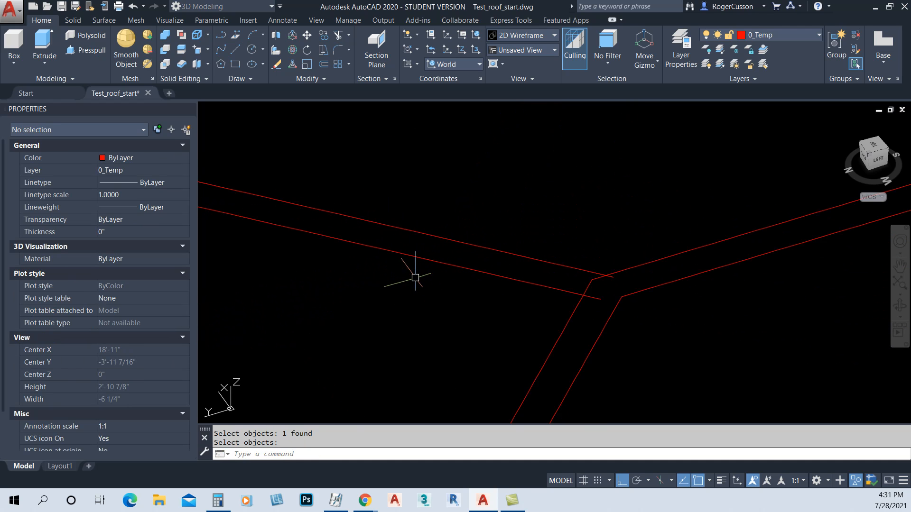
pyautogui.scroll(-5, 415, 278)
pyautogui.scroll(5, 463, 331)
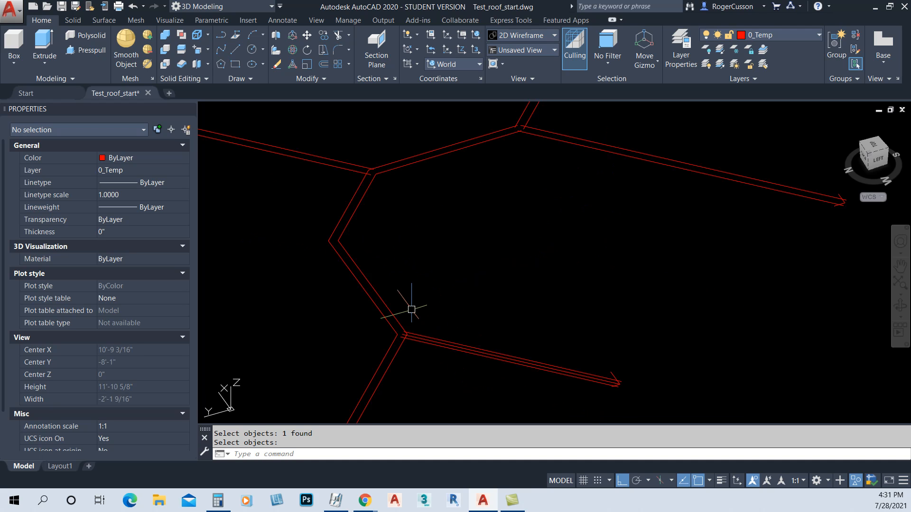
pyautogui.press('Return')
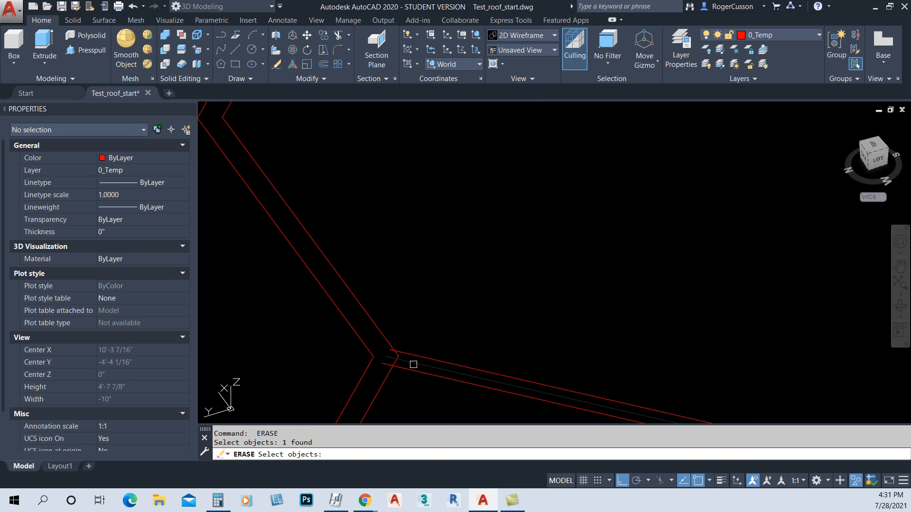
pyautogui.press('Return')
# Trim the overlapping offset lines where the wing's hip beside the inner valley meets the wing's ridge.
pyautogui.scroll(5, 408, 332)
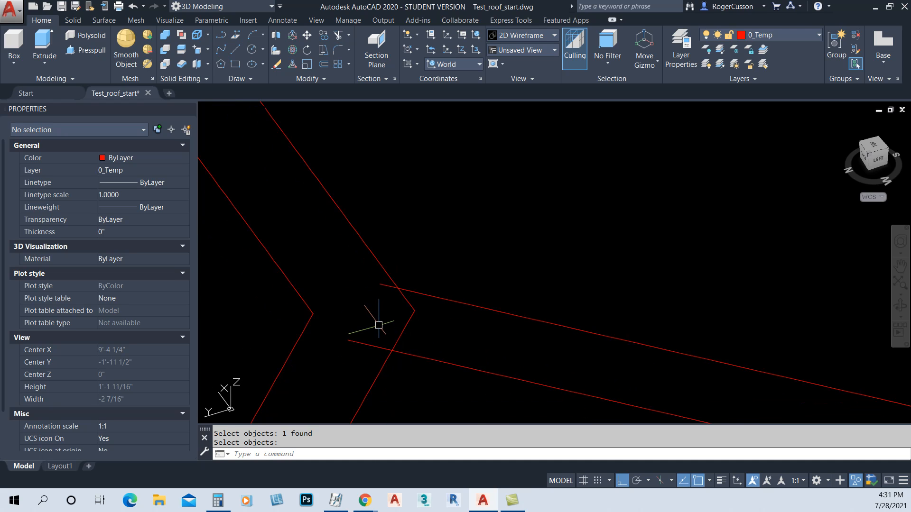
pyautogui.press('Return')
pyautogui.click(406, 330)
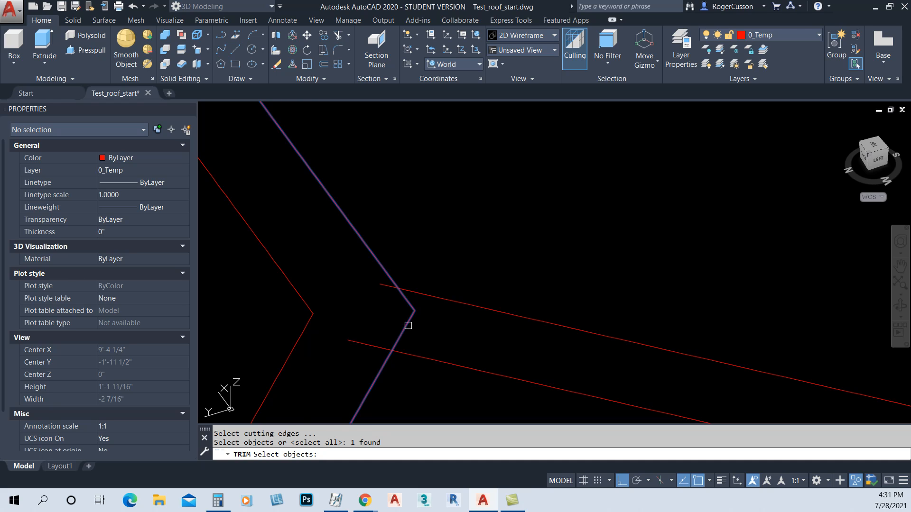
pyautogui.press('Return')
pyautogui.press('Escape')
pyautogui.press('Return')
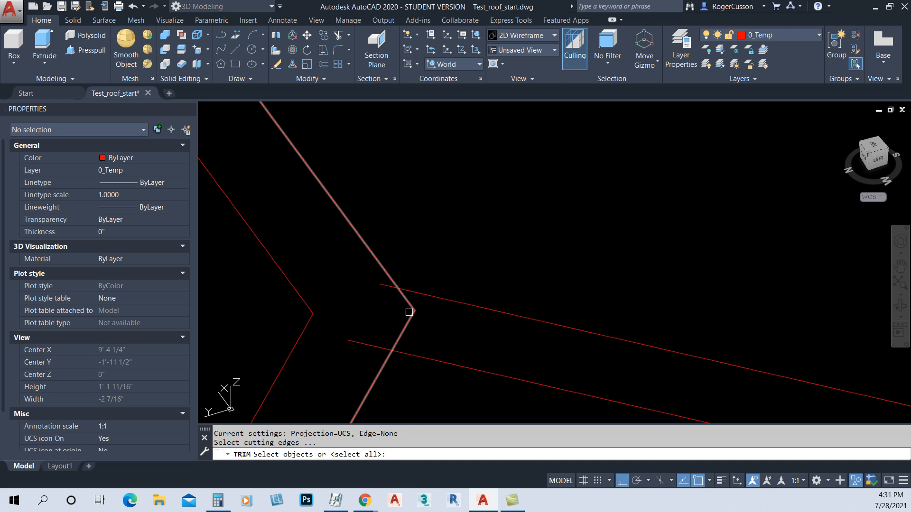
pyautogui.press('Return')
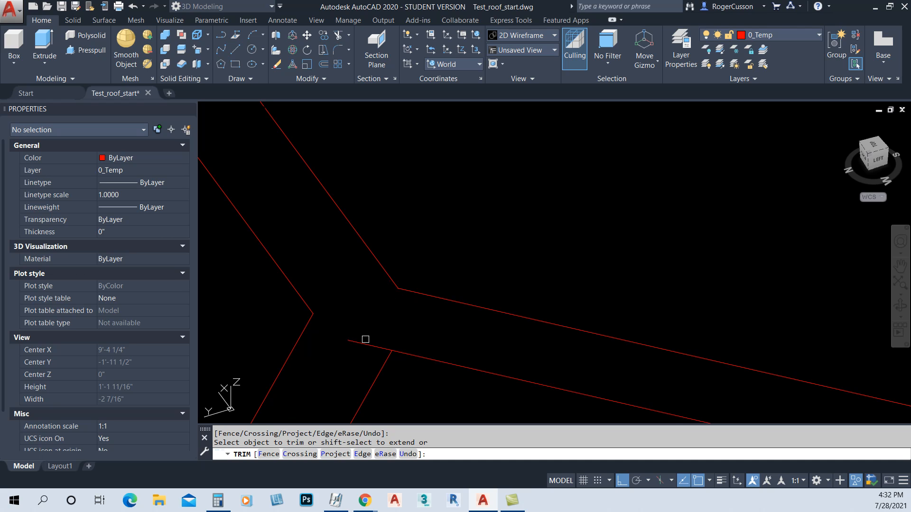
pyautogui.scroll(-5, 382, 338)
pyautogui.click(387, 332)
pyautogui.scroll(-3, 301, 271)
pyautogui.scroll(2, 285, 308)
pyautogui.scroll(-2, 279, 331)
pyautogui.press('Escape')
# Fillet both offset lines with the short eave lines to close the hip end at the wing's outer eave corner.
pyautogui.scroll(5, 279, 333)
pyautogui.write('f')
pyautogui.press('Return')
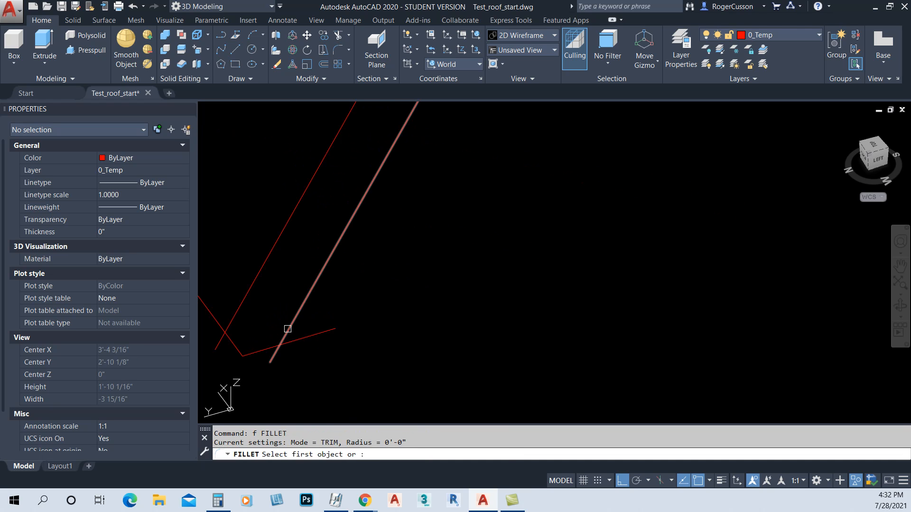
pyautogui.click(264, 347)
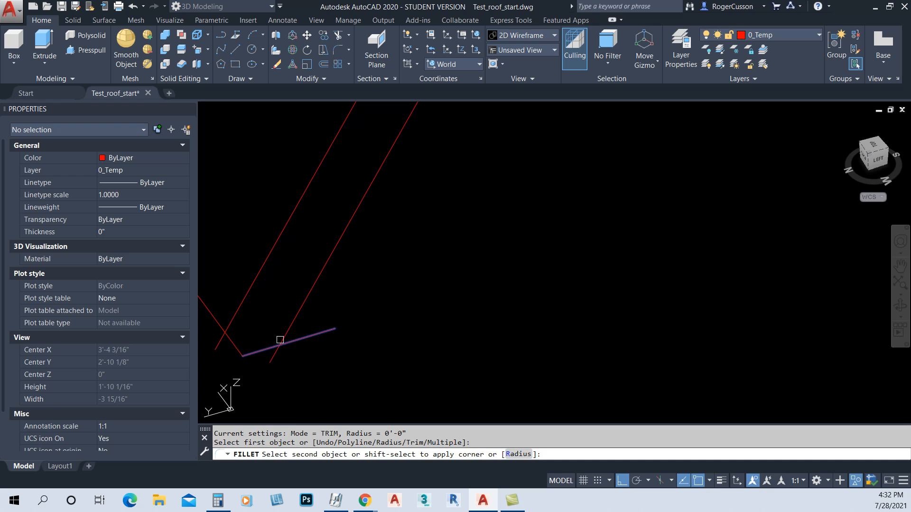
pyautogui.click(295, 319)
pyautogui.press('Return')
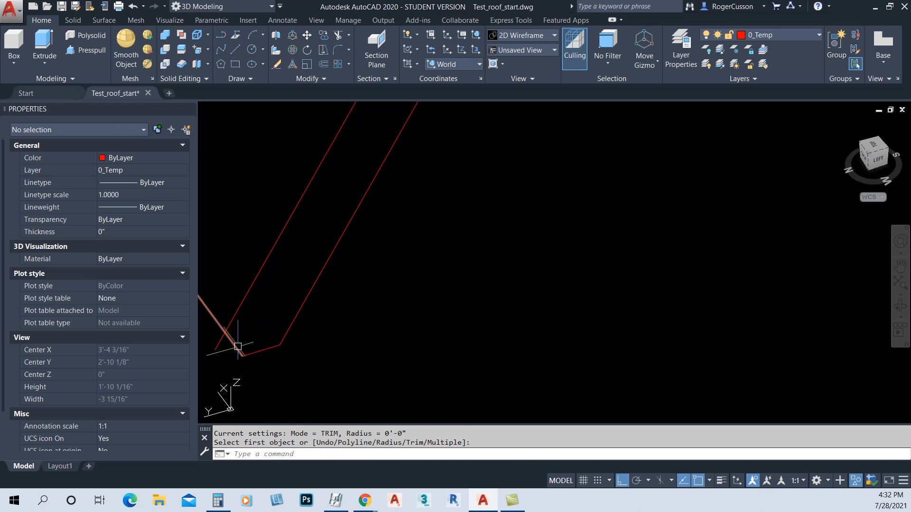
pyautogui.click(236, 347)
pyautogui.press('Escape')
pyautogui.write('f')
pyautogui.press('Return')
pyautogui.click(236, 346)
pyautogui.click(241, 305)
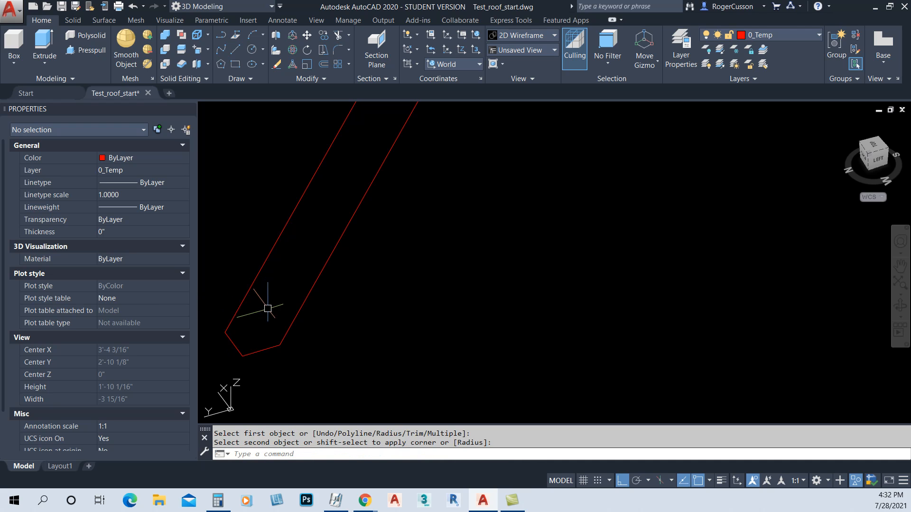
# Fillet both offset lines with the eave lines at the end of the wing's hip beside the inner valley.
pyautogui.press('Return')
pyautogui.scroll(-8, 343, 288)
pyautogui.scroll(8, 483, 250)
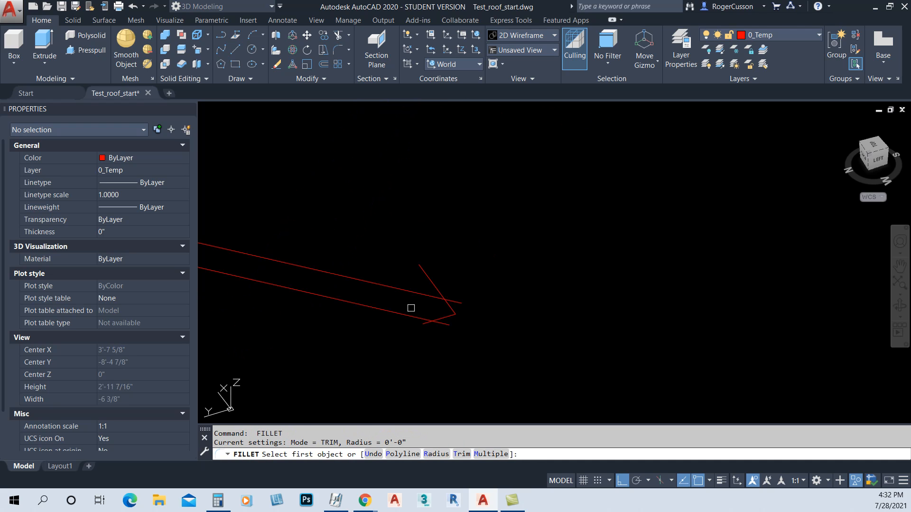
pyautogui.click(407, 313)
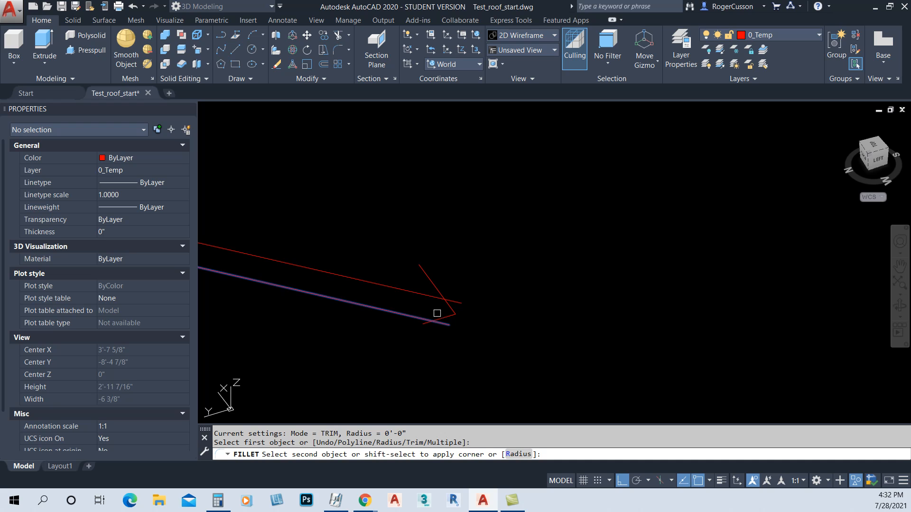
pyautogui.click(438, 316)
pyautogui.press('Return')
pyautogui.click(421, 297)
pyautogui.scroll(2, 448, 307)
pyautogui.click(447, 311)
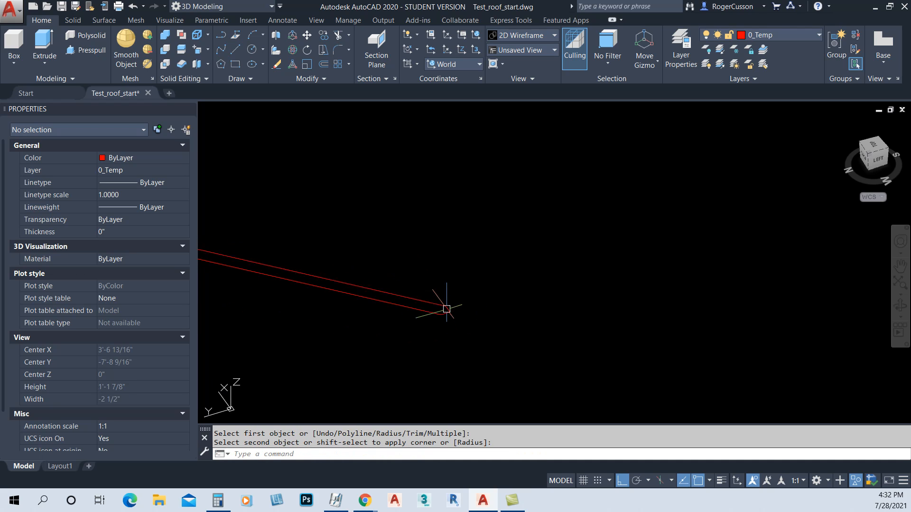
# Fillet both offset lines with the short eave lines at the eave end of the upper ridge's front hip.
pyautogui.press('Return')
pyautogui.scroll(-10, 470, 247)
pyautogui.scroll(6, 522, 227)
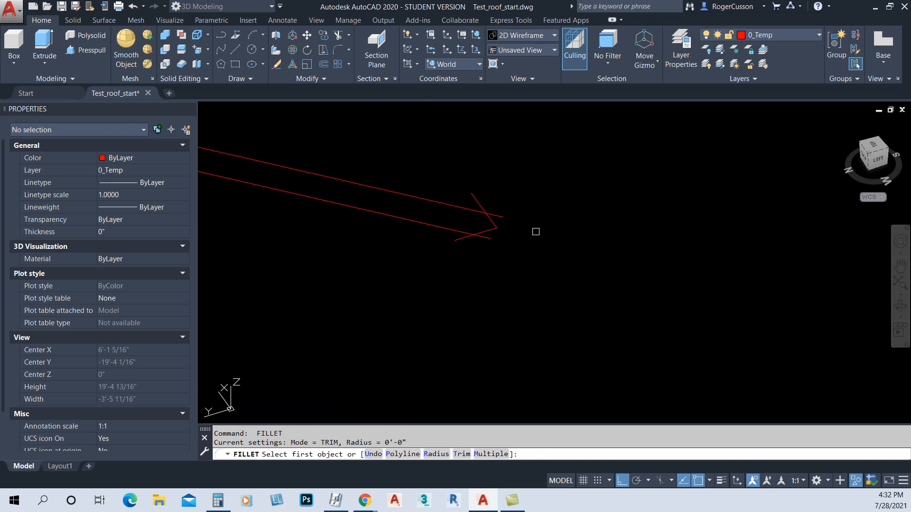
pyautogui.click(451, 231)
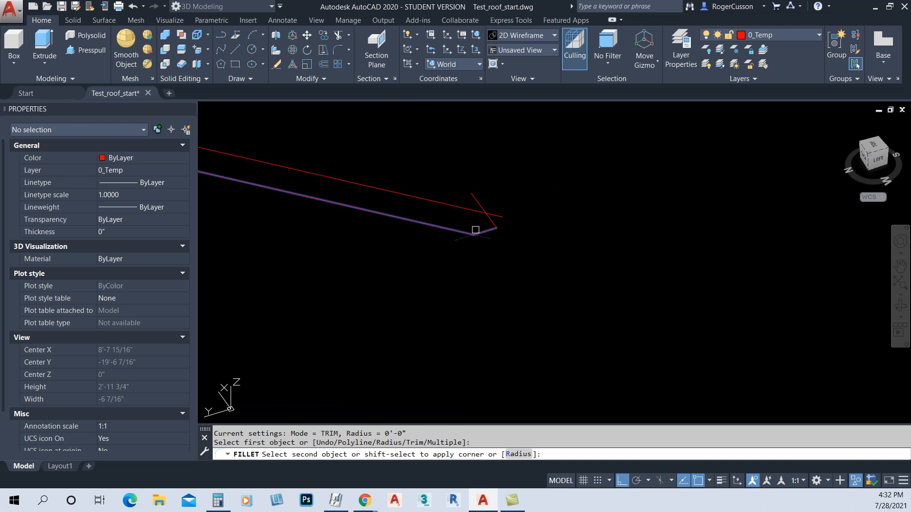
pyautogui.click(478, 231)
pyautogui.press('Return')
pyautogui.click(468, 210)
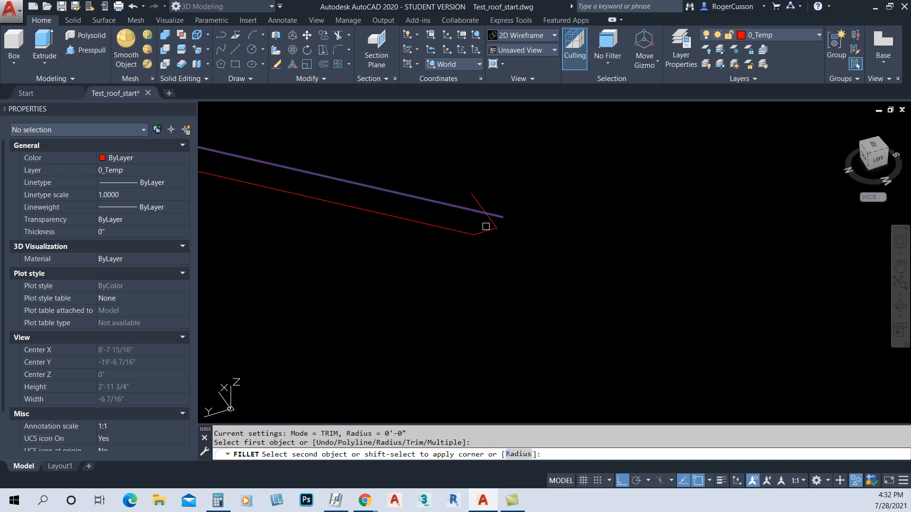
pyautogui.click(489, 223)
# At the upper ridge's far end, fillet the facing offset lines of the two hips and the ridge's front offset with the front hip's.
pyautogui.scroll(-4, 461, 224)
pyautogui.scroll(3, 276, 196)
pyautogui.moveTo(271, 204); pyautogui.dragTo(309, 286, button='middle')
pyautogui.scroll(4, 322, 266)
pyautogui.press('Return')
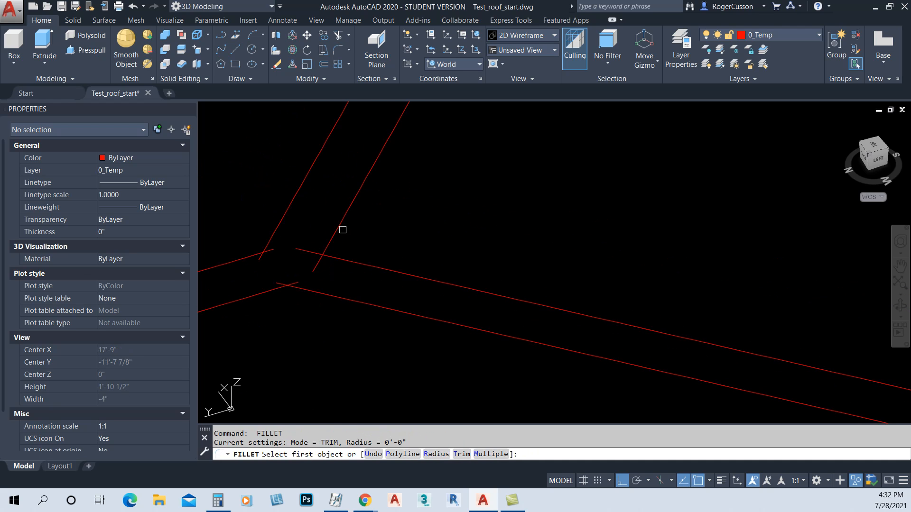
pyautogui.click(339, 230)
pyautogui.click(335, 256)
pyautogui.press('Return')
pyautogui.click(256, 298)
pyautogui.click(309, 290)
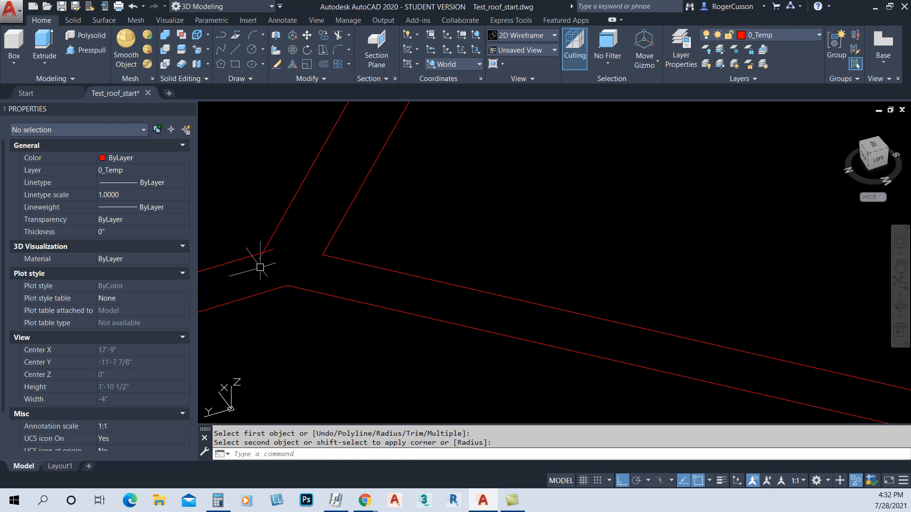
# At the upper ridge's far end, fillet the ridge's rear offset line with the rear hip's outer offset line.
pyautogui.press('Return')
pyautogui.click(250, 255)
pyautogui.click(268, 243)
# Fillet both offset lines of the upper ridge's rear hip with the short eave lines to close its eave end.
pyautogui.scroll(-5, 319, 197)
pyautogui.moveTo(319, 198); pyautogui.dragTo(313, 375, button='middle')
pyautogui.scroll(8, 347, 266)
pyautogui.moveTo(342, 312); pyautogui.dragTo(397, 230, button='middle')
pyautogui.scroll(-3, 374, 261)
pyautogui.scroll(3, 396, 233)
pyautogui.press('Return')
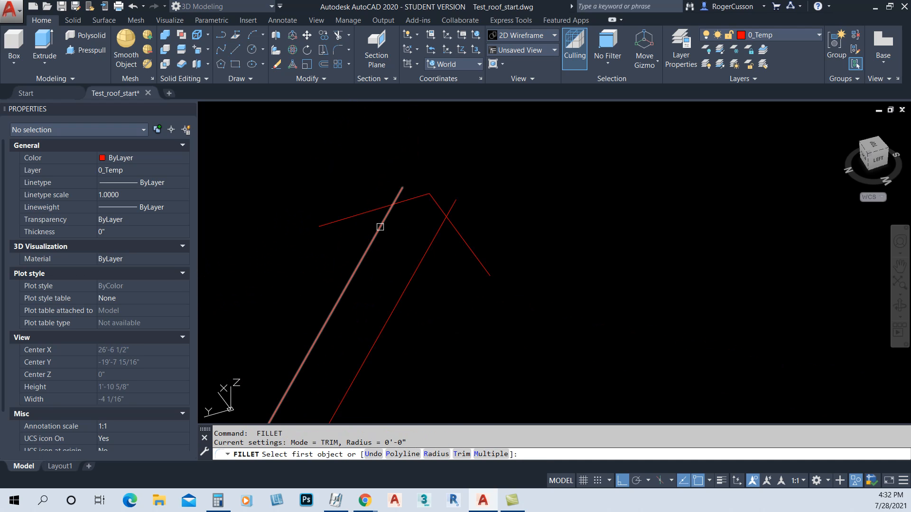
pyautogui.click(380, 227)
pyautogui.click(425, 204)
pyautogui.press('Return')
pyautogui.click(434, 235)
pyautogui.click(436, 207)
pyautogui.scroll(-10, 437, 207)
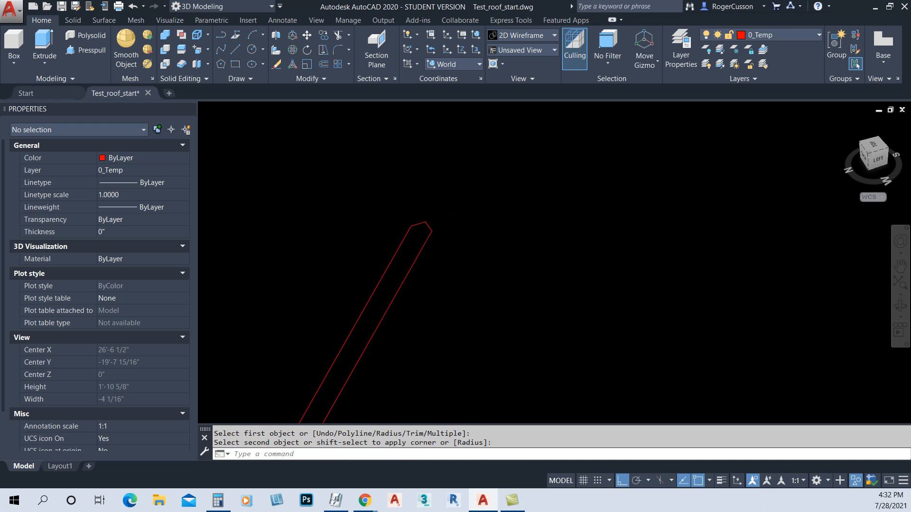
# Fillet both offset lines with the short eave lines at the eave end of the hip from the upper ridge's other end.
pyautogui.press('Return')
pyautogui.scroll(8, 407, 301)
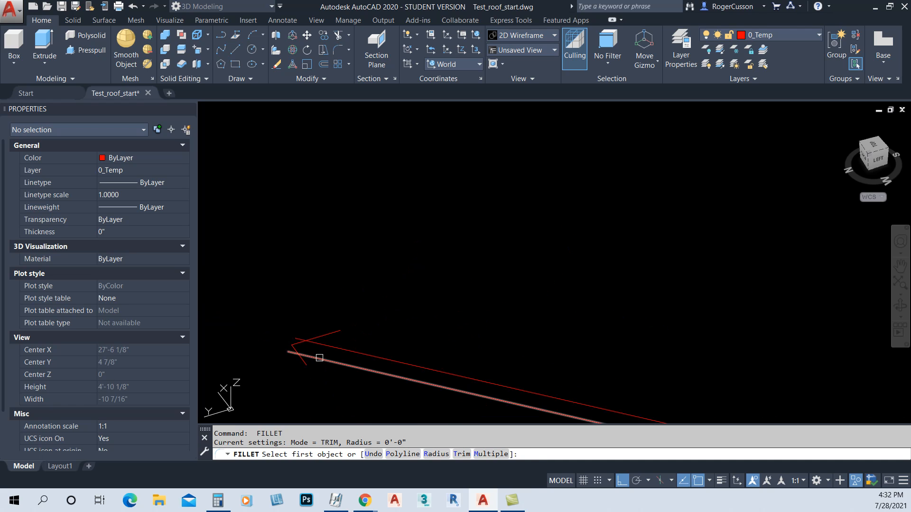
pyautogui.click(319, 358)
pyautogui.scroll(4, 298, 351)
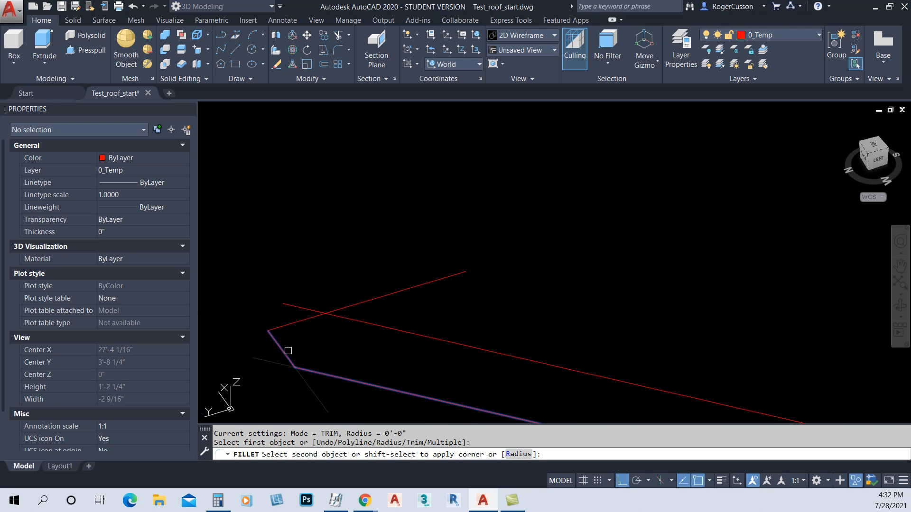
pyautogui.click(289, 349)
pyautogui.press('Return')
pyautogui.click(330, 318)
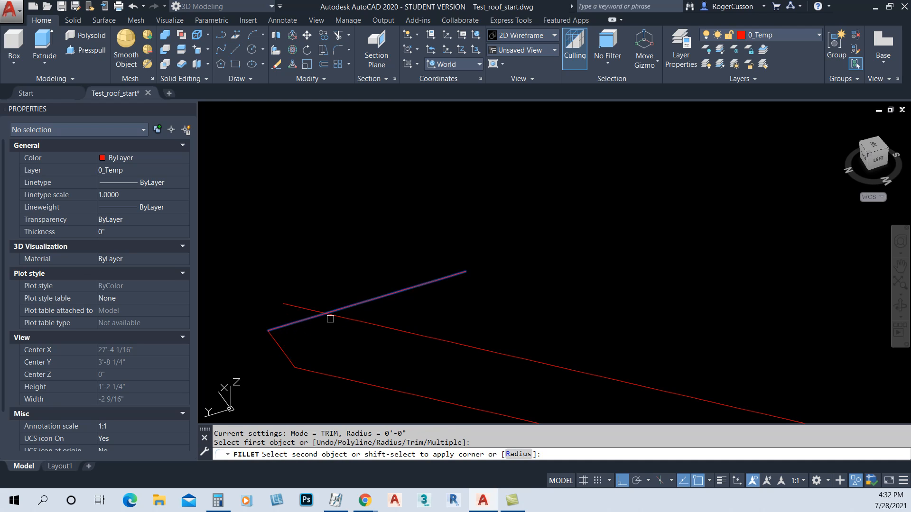
pyautogui.click(337, 323)
pyautogui.scroll(-10, 337, 324)
pyautogui.press('Escape')
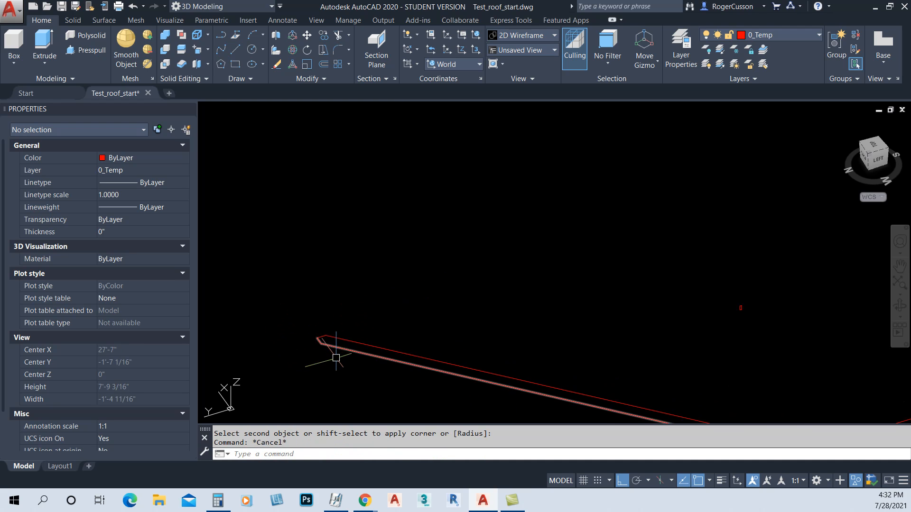
# Trim the overlapping offset lines where that long hip meets the upper ridge and the short connecting hip.
pyautogui.scroll(6, 365, 261)
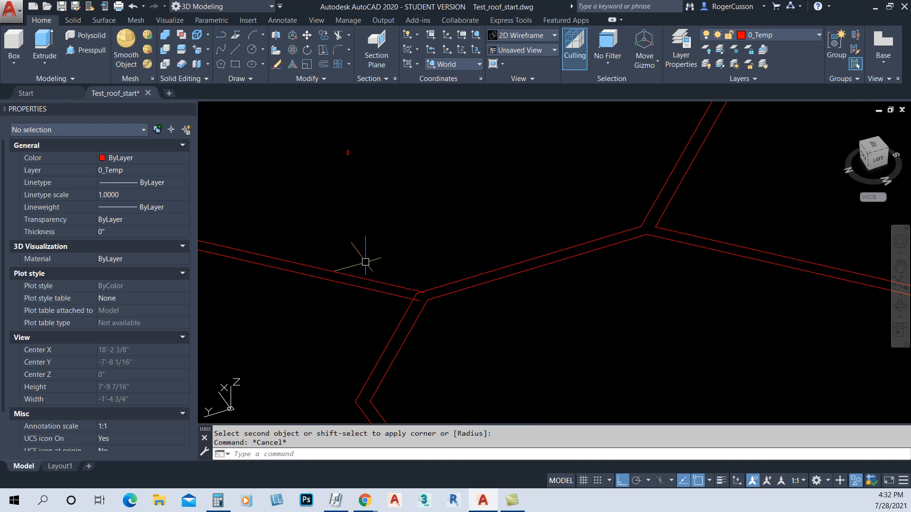
pyautogui.press('Escape')
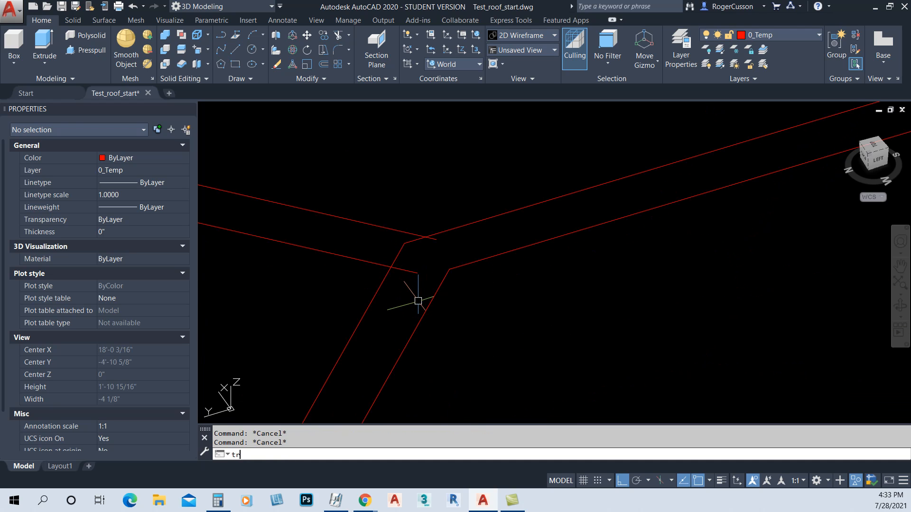
pyautogui.write('tr')
pyautogui.press('Return')
pyautogui.press('Return')
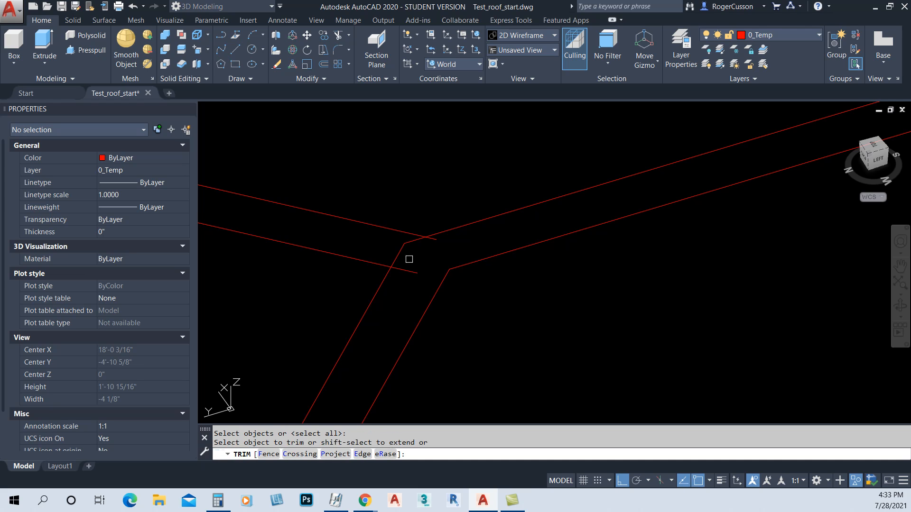
pyautogui.click(397, 253)
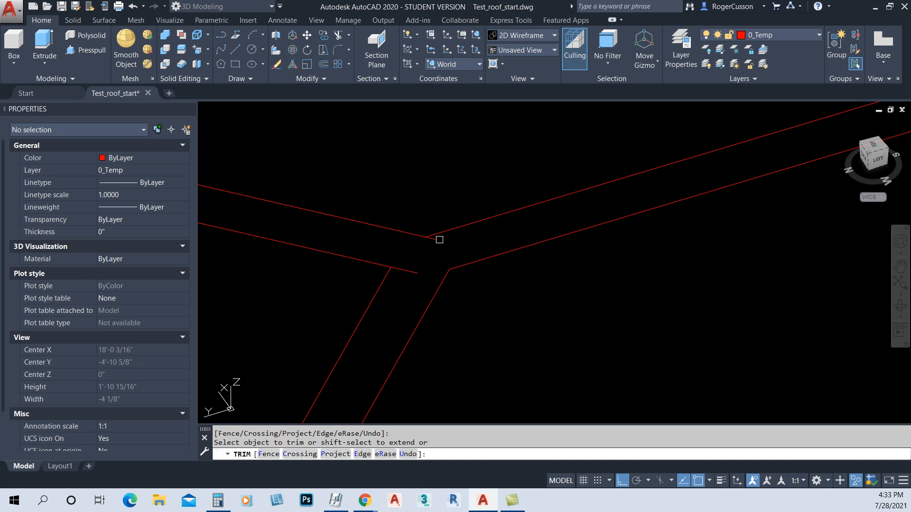
pyautogui.press('Return')
pyautogui.scroll(-8, 386, 303)
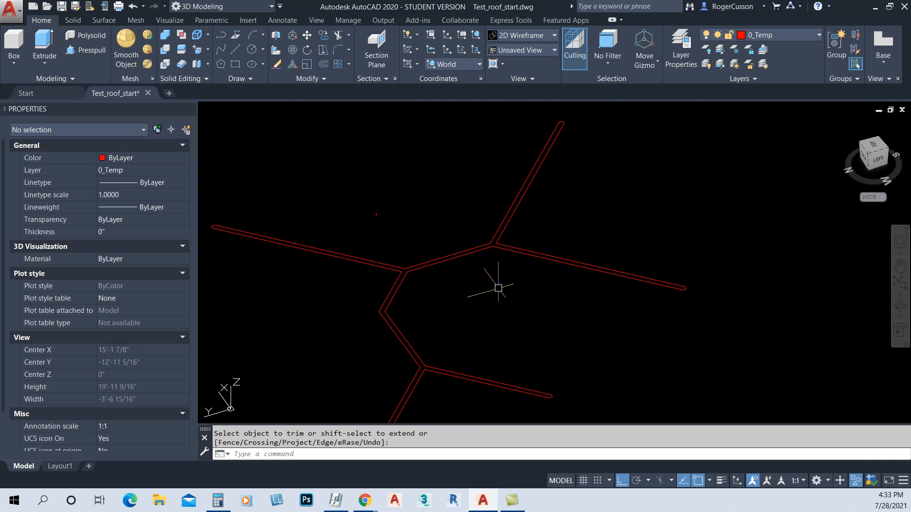
# Join all the offset lines of the ridges and hips into one closed polyline outline.
pyautogui.scroll(2, 550, 348)
pyautogui.scroll(-3, 541, 389)
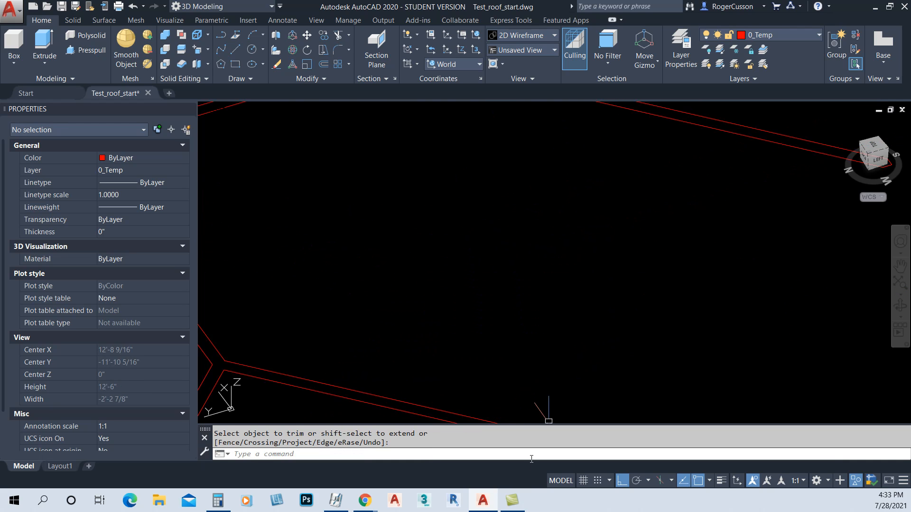
pyautogui.scroll(5, 519, 273)
pyautogui.scroll(-4, 511, 269)
pyautogui.moveTo(511, 269); pyautogui.dragTo(498, 321, button='middle')
pyautogui.scroll(2, 471, 294)
pyautogui.press('Escape')
pyautogui.press('Escape')
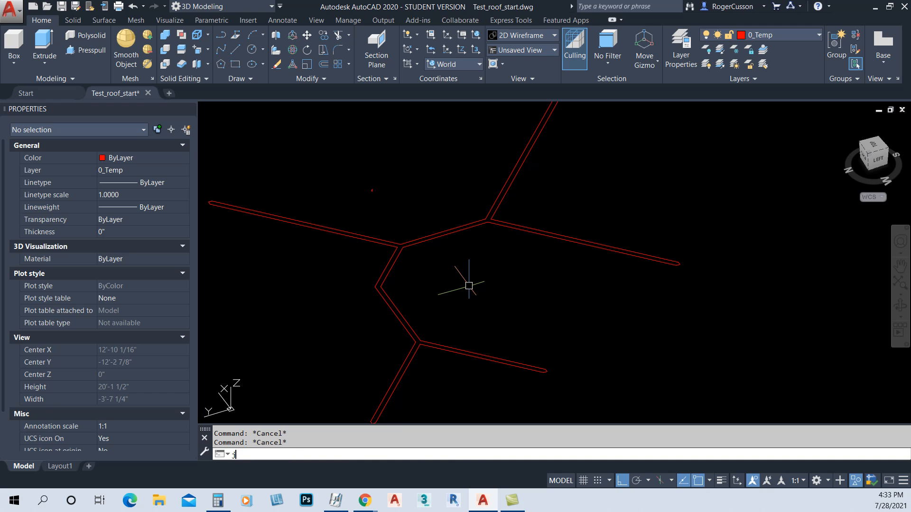
pyautogui.write('jo')
pyautogui.press('Return')
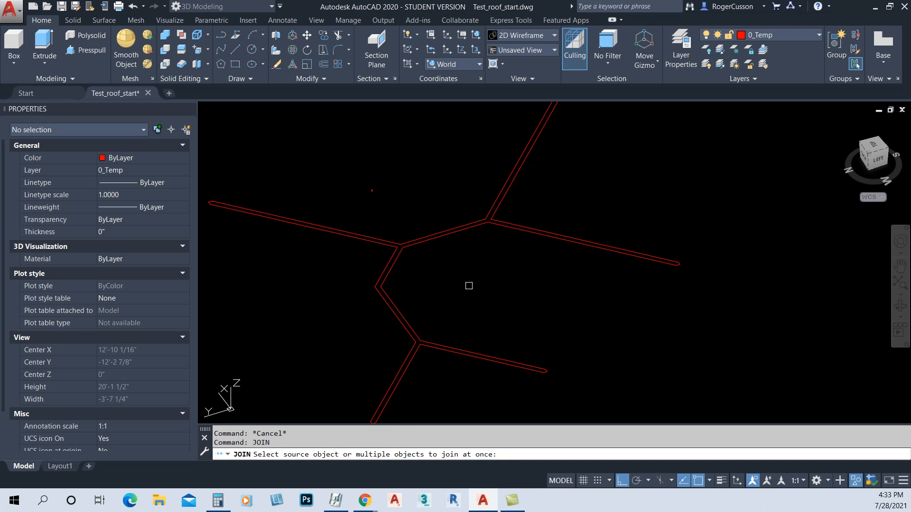
pyautogui.scroll(-2, 692, 159)
pyautogui.moveTo(707, 147); pyautogui.dragTo(648, 184, button='middle')
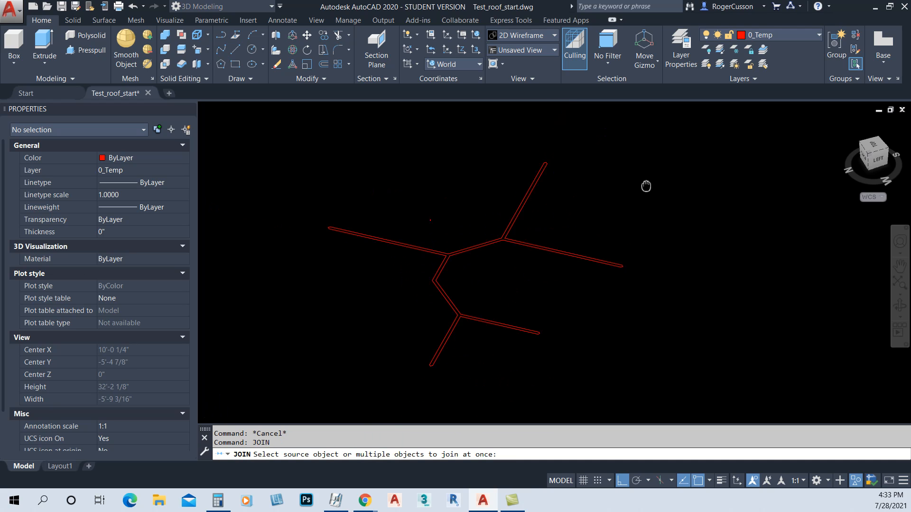
pyautogui.click(664, 142)
pyautogui.click(497, 308)
pyautogui.click(553, 297)
pyautogui.click(427, 390)
pyautogui.click(458, 243)
pyautogui.click(417, 285)
pyautogui.click(360, 204)
pyautogui.click(281, 257)
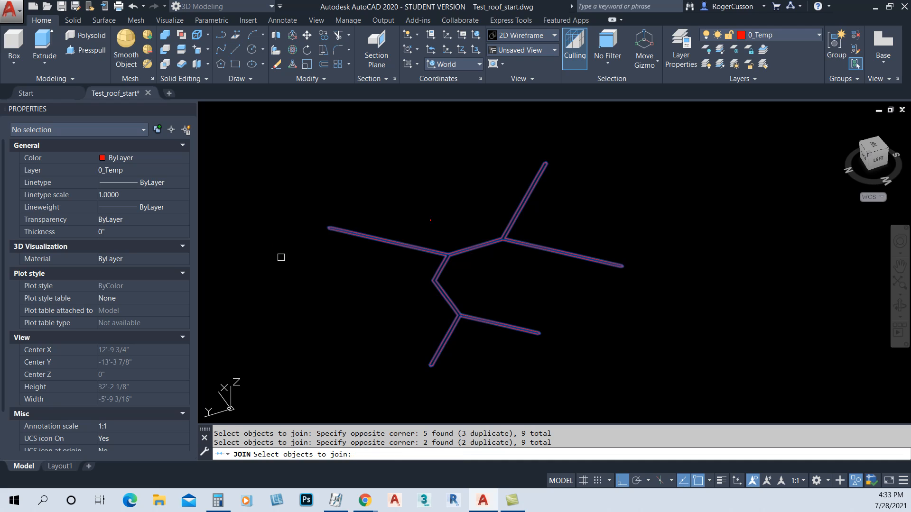
pyautogui.press('Return')
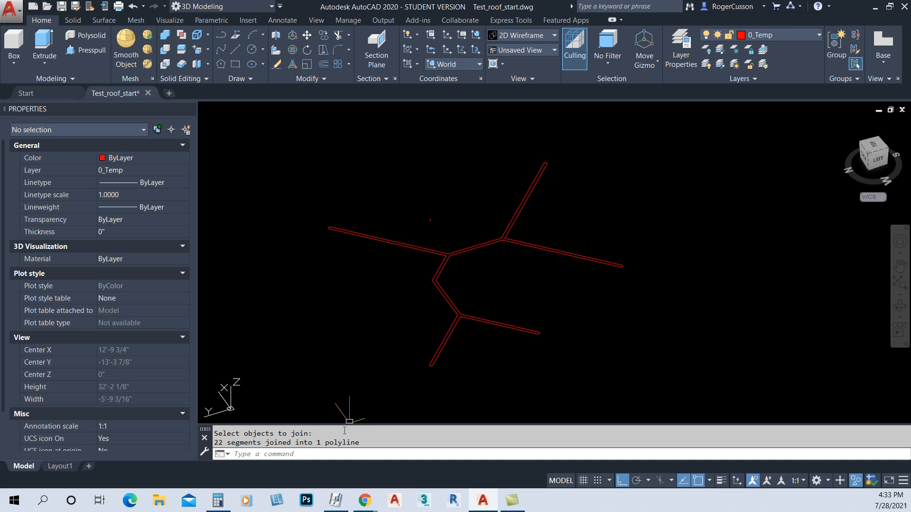
# Copy the joined ridge and hip outline straight up, well above the original.
pyautogui.scroll(-2, 468, 254)
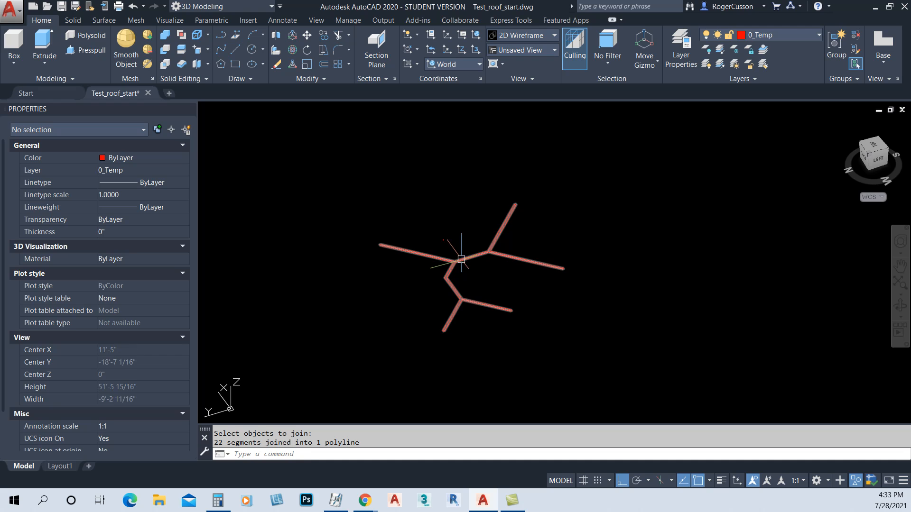
pyautogui.press('Return')
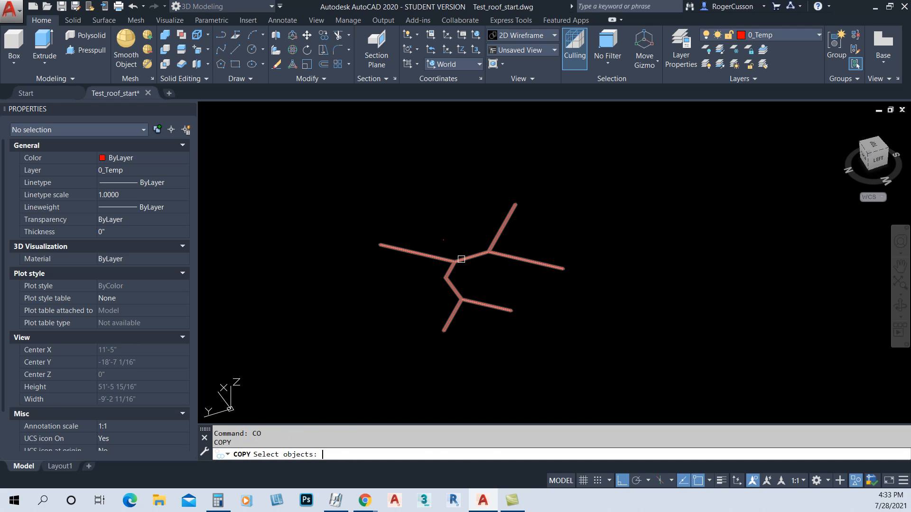
pyautogui.click(460, 261)
pyautogui.press('Return')
pyautogui.scroll(-3, 612, 214)
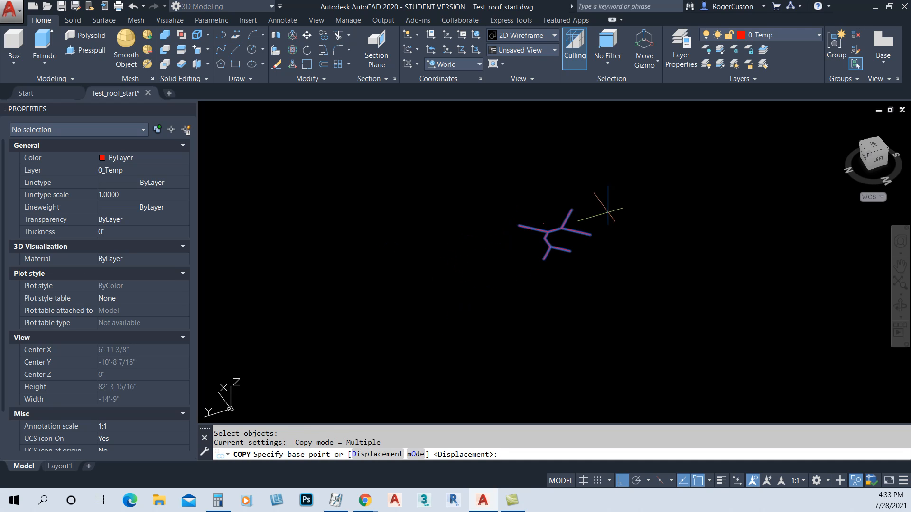
pyautogui.click(575, 268)
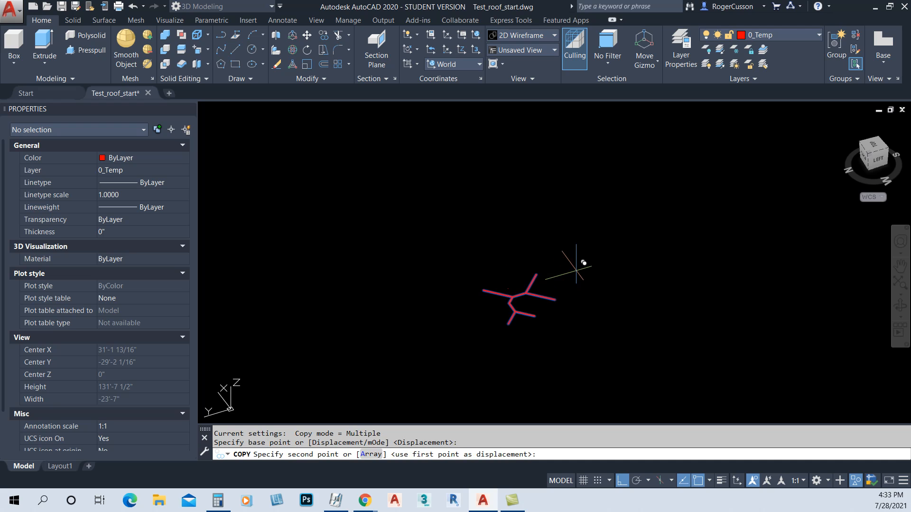
pyautogui.click(598, 136)
pyautogui.press('Return')
pyautogui.scroll(6, 534, 246)
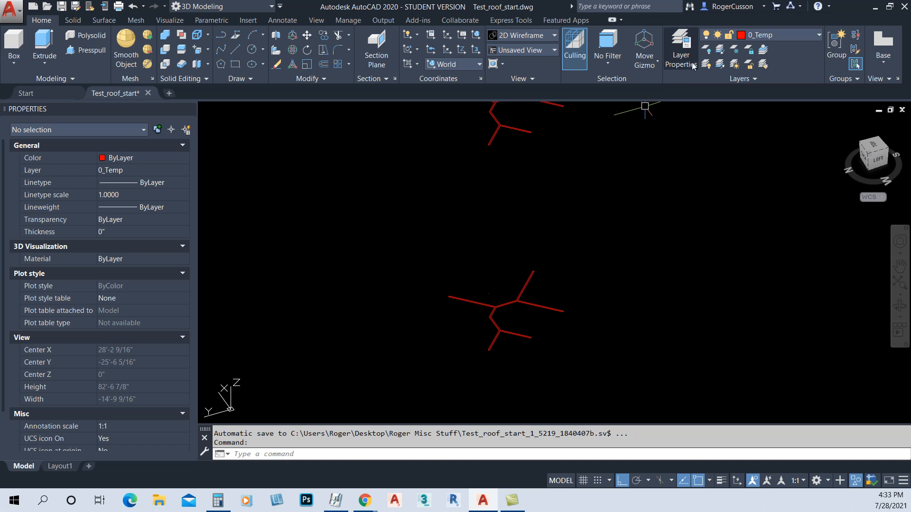
# End the object isolation and restore the isolated layers so the whole building model is displayed.
pyautogui.rightClick(541, 224)
pyautogui.moveTo(630, 270)
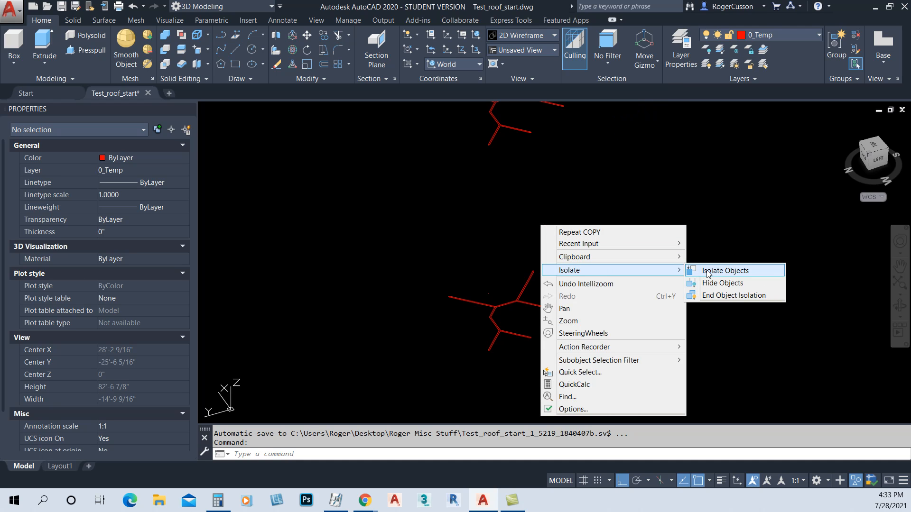
pyautogui.click(721, 295)
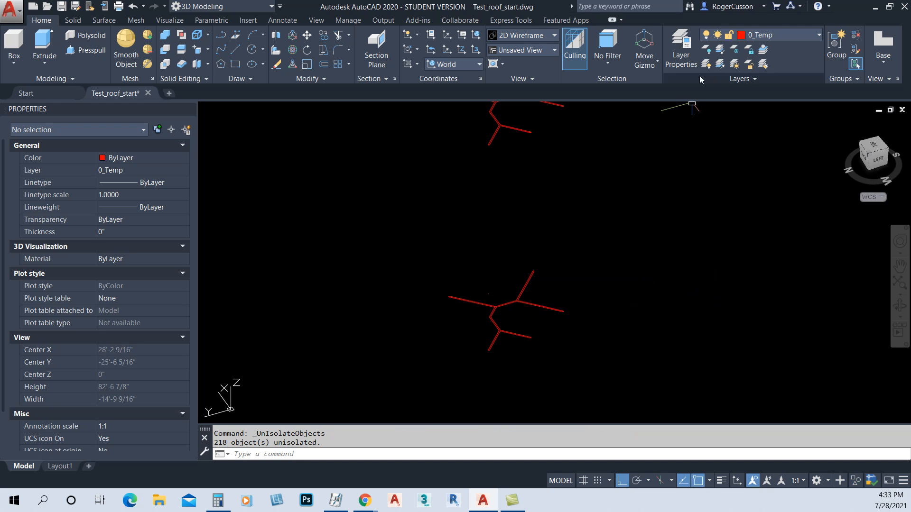
pyautogui.click(721, 67)
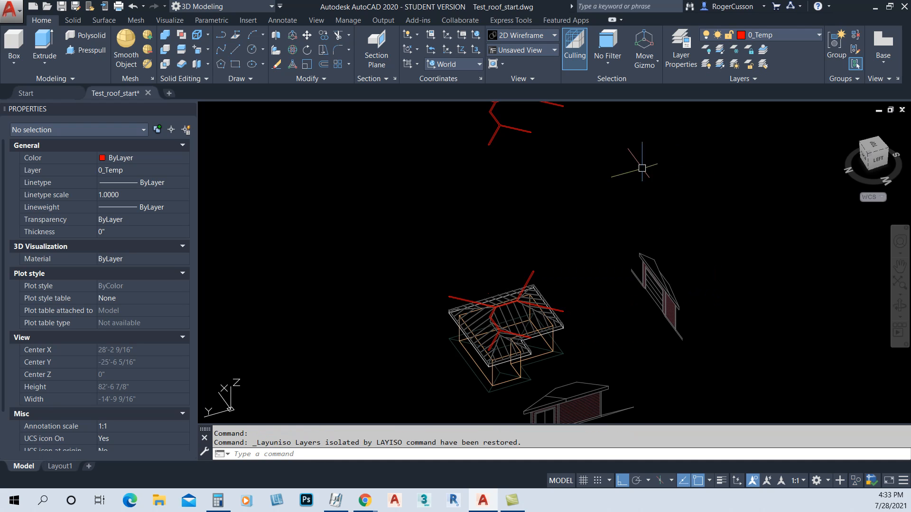
# Copy the roof solid straight up about 56 feet above the building, below the raised outline.
pyautogui.scroll(5, 479, 348)
pyautogui.scroll(-3, 571, 394)
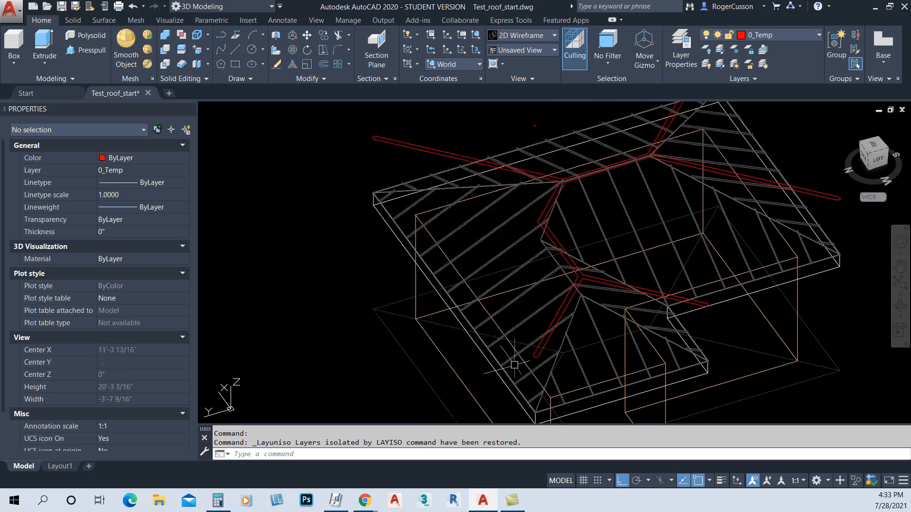
pyautogui.keyDown('shift'); pyautogui.moveTo(571, 395); pyautogui.dragTo(427, 295, button='middle'); pyautogui.keyUp('shift')
pyautogui.scroll(6, 421, 291)
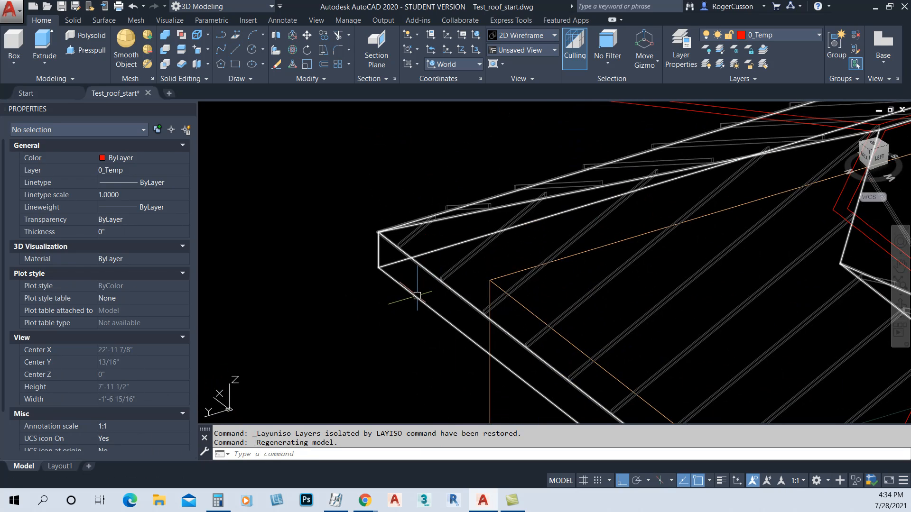
pyautogui.write('o')
pyautogui.press('Return')
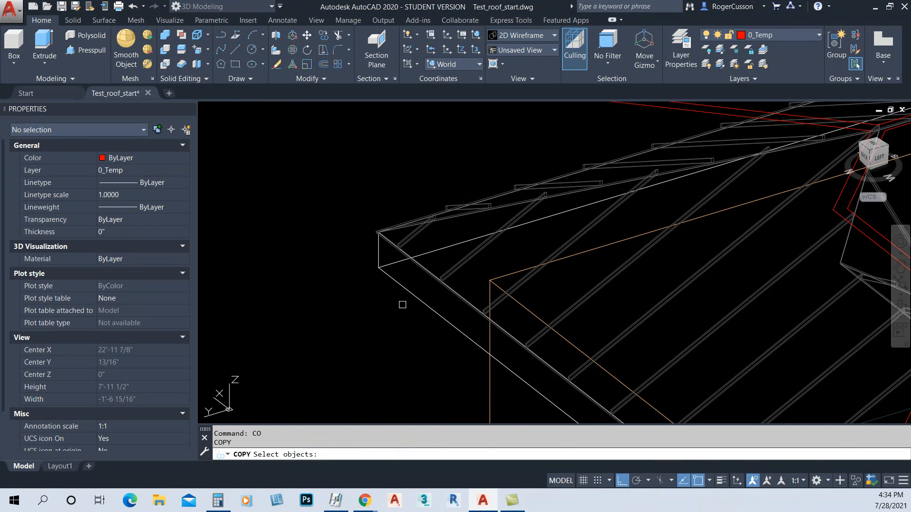
pyautogui.click(413, 292)
pyautogui.scroll(-5, 379, 303)
pyautogui.press('Return')
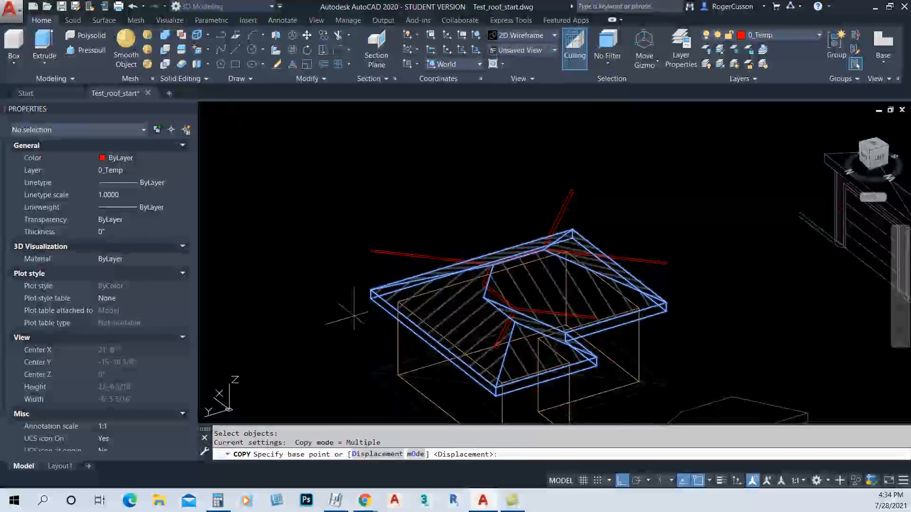
pyautogui.scroll(-5, 353, 314)
pyautogui.click(355, 313)
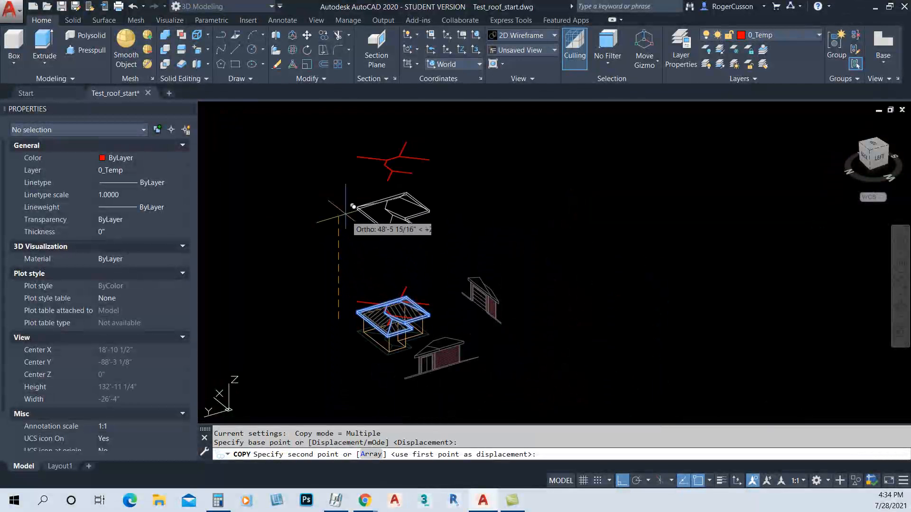
pyautogui.click(350, 193)
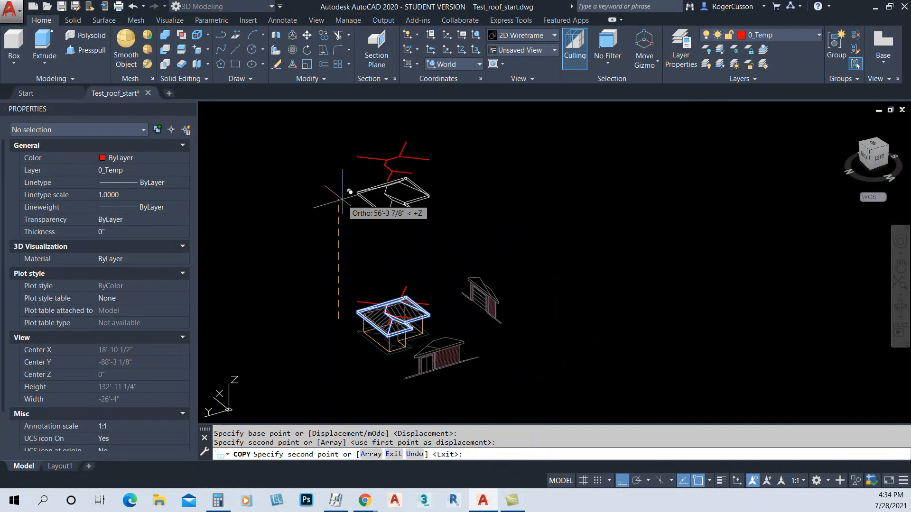
pyautogui.press('Escape')
# Copy the raised roof solid 2 inches straight down from its corner.
pyautogui.scroll(8, 367, 198)
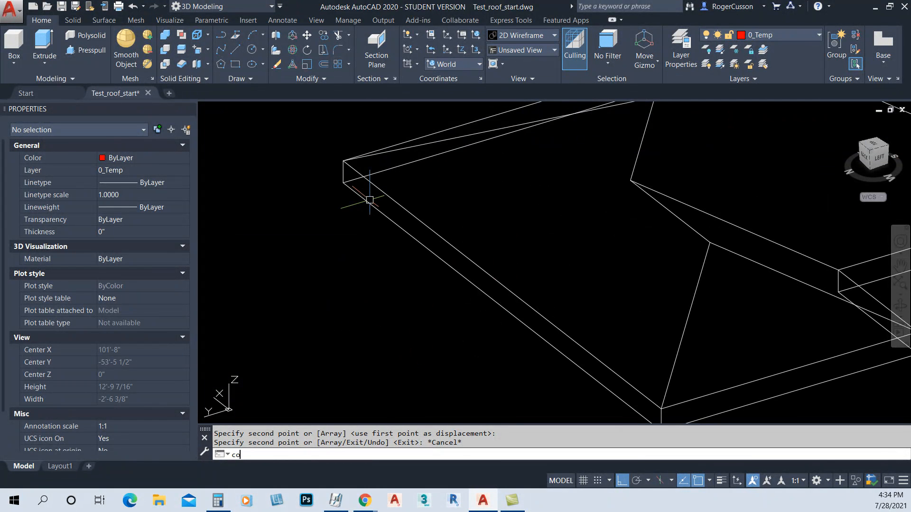
pyautogui.press('Return')
pyautogui.click(370, 199)
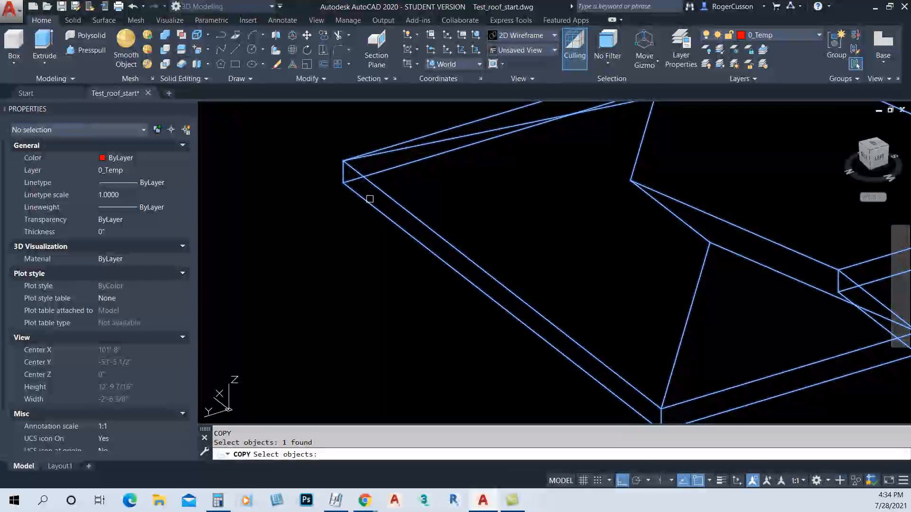
pyautogui.press('Return')
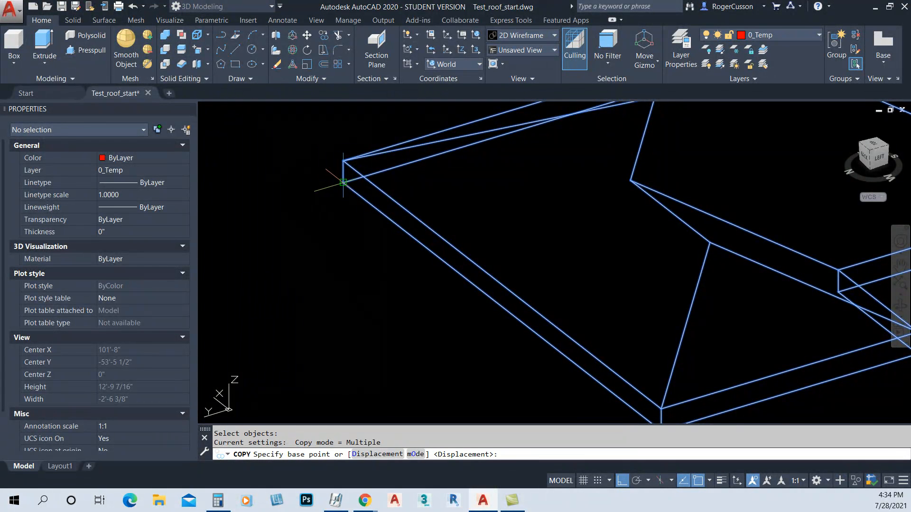
pyautogui.click(351, 174)
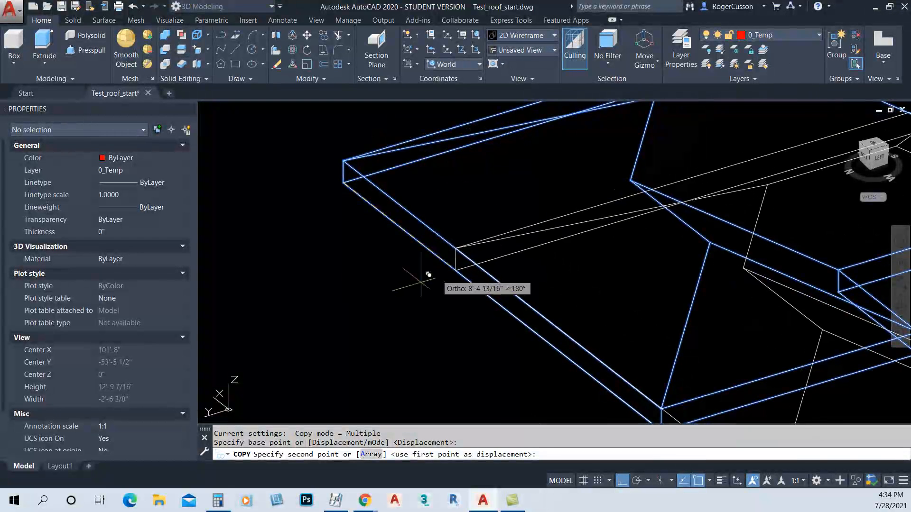
pyautogui.press('Return')
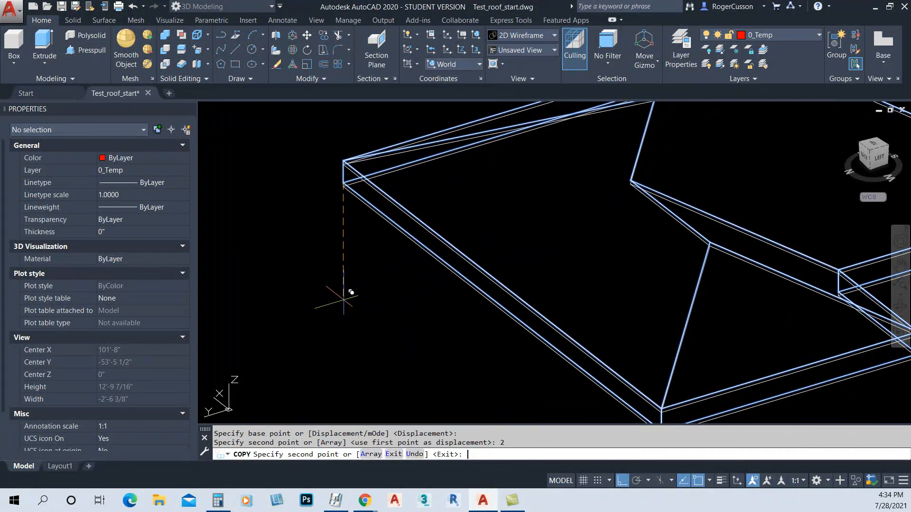
pyautogui.press('Return')
# Subtract the lower roof copy from the upper raised roof solid, leaving a thin shell.
pyautogui.scroll(6, 346, 164)
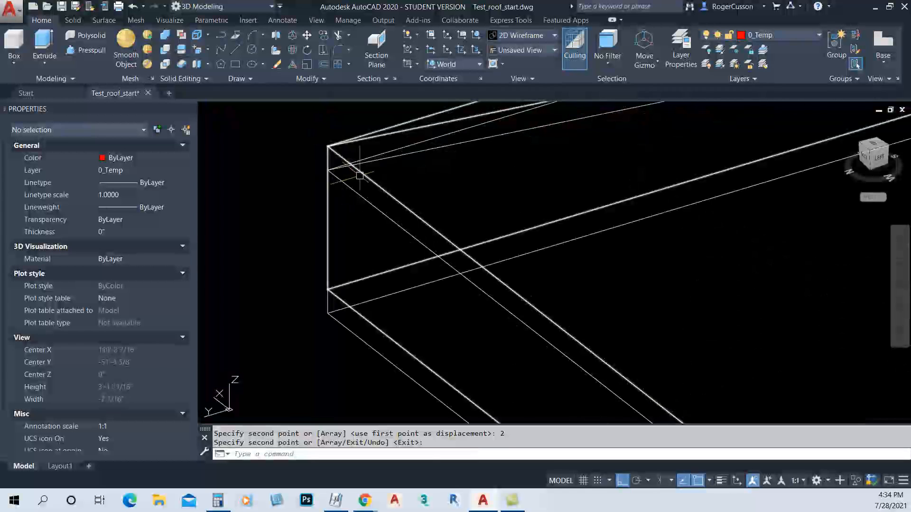
pyautogui.write('s')
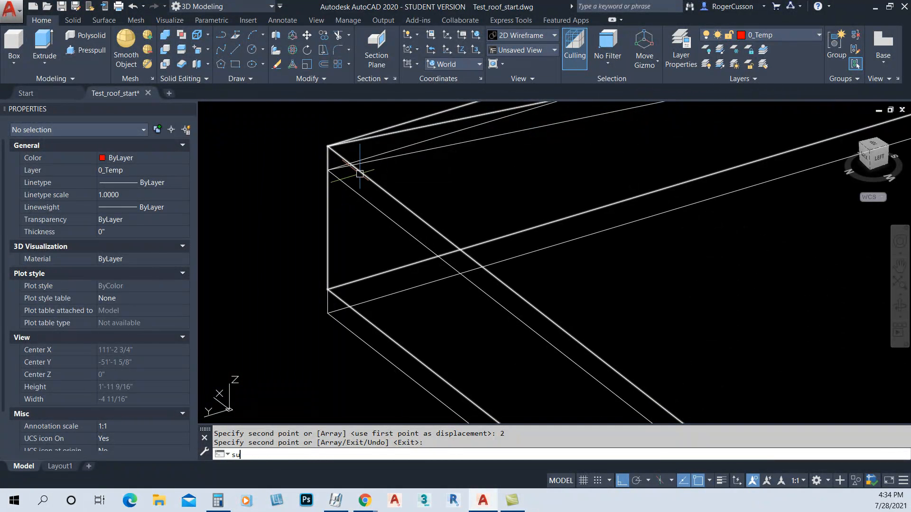
pyautogui.write('u')
pyautogui.press('Return')
pyautogui.click(359, 174)
pyautogui.press('Return')
pyautogui.click(354, 186)
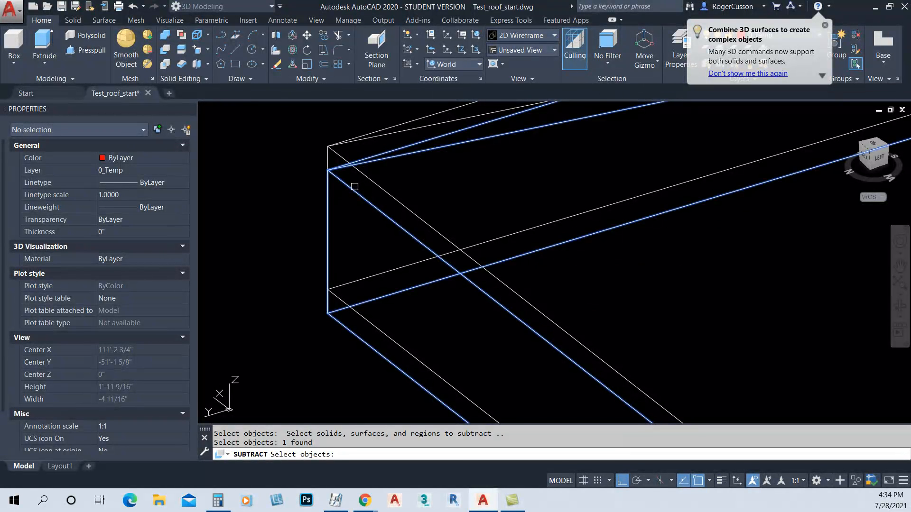
pyautogui.press('Return')
# Extrude the raised ridge and hip outline straight down so that it passes completely through the roof shell.
pyautogui.scroll(-8, 394, 259)
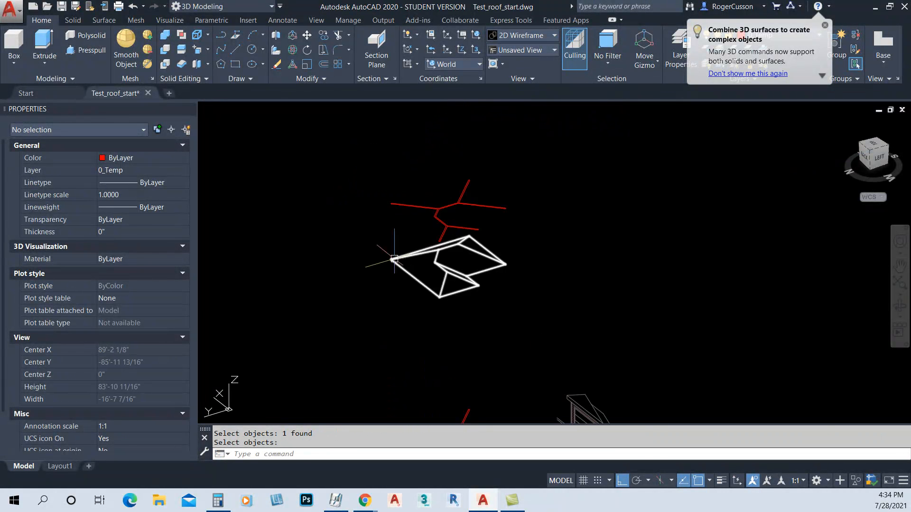
pyautogui.scroll(3, 417, 226)
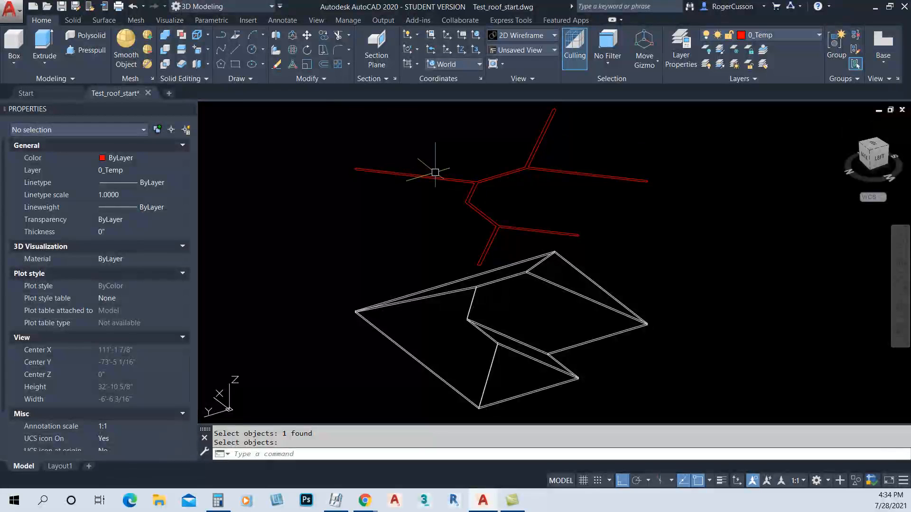
pyautogui.write('ext')
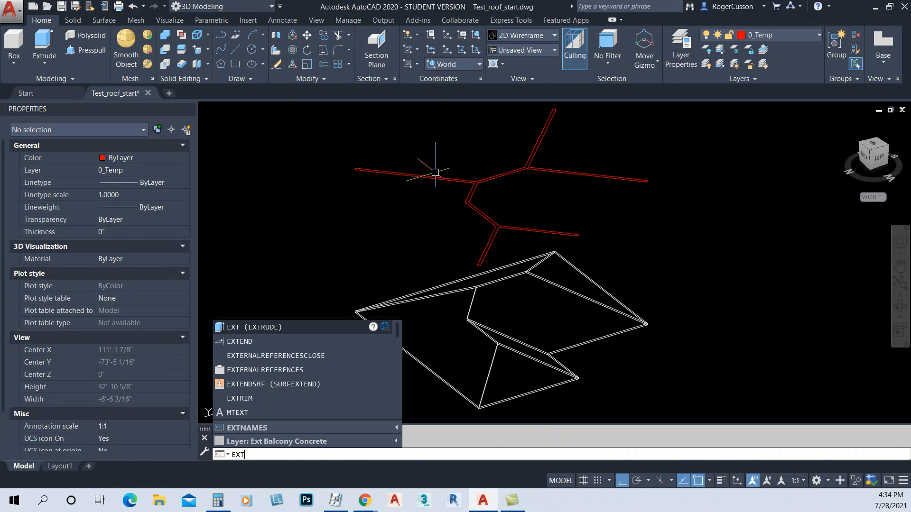
pyautogui.press('Return')
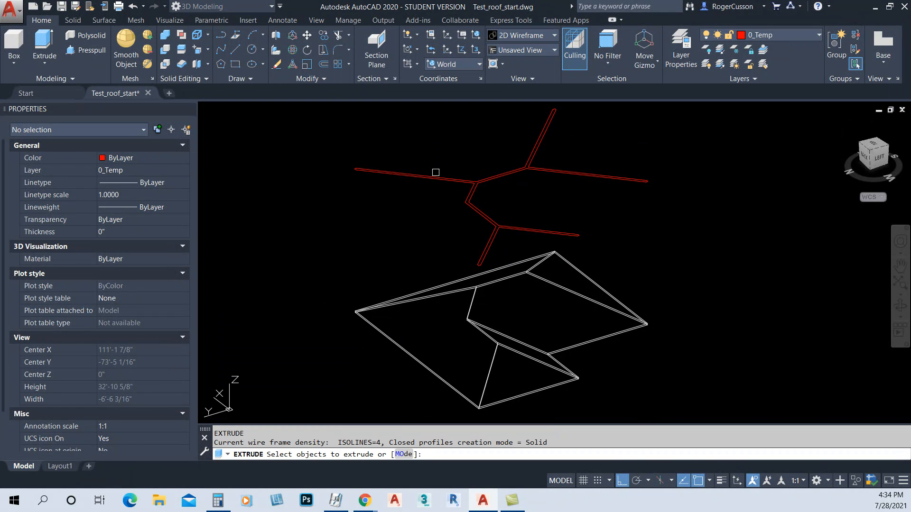
pyautogui.click(433, 176)
pyautogui.press('Return')
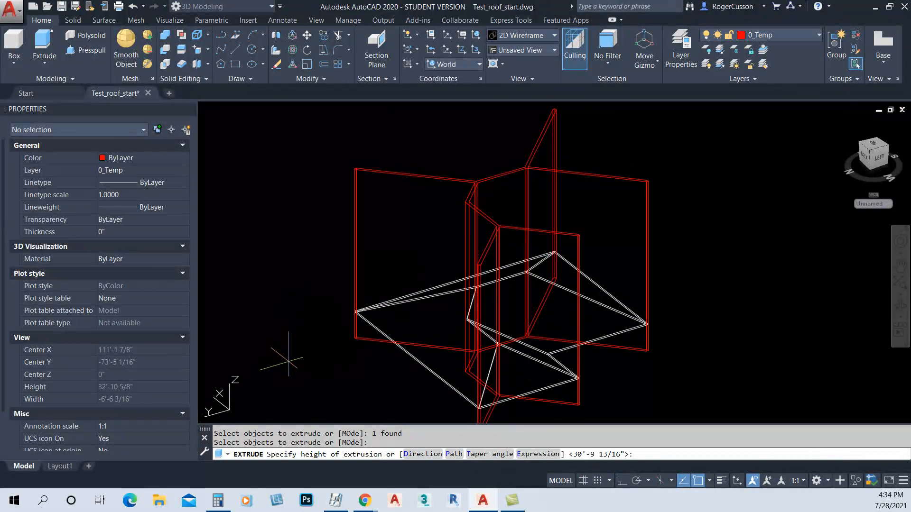
pyautogui.press('Escape')
# Intersect the roof shell with the extruded ridge and hip outline to form the sloped cap solid.
pyautogui.moveTo(299, 339); pyautogui.dragTo(299, 258, button='middle')
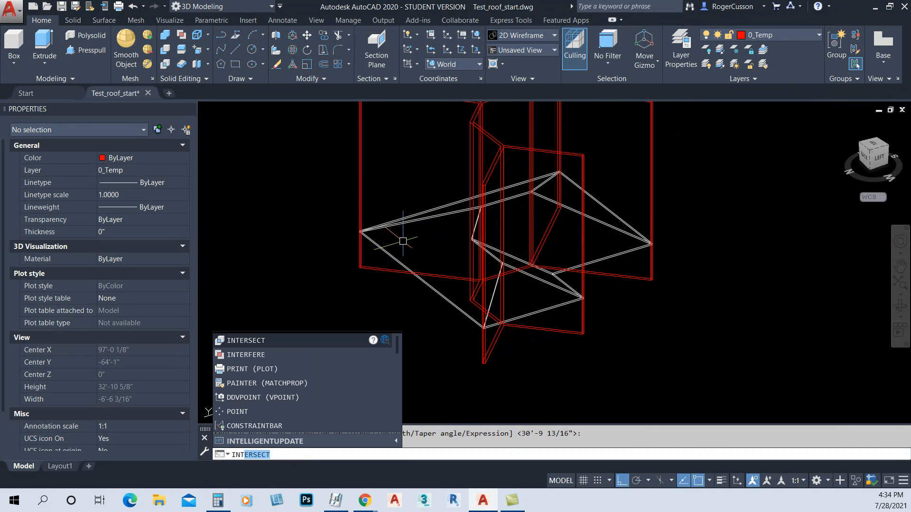
pyautogui.press('Return')
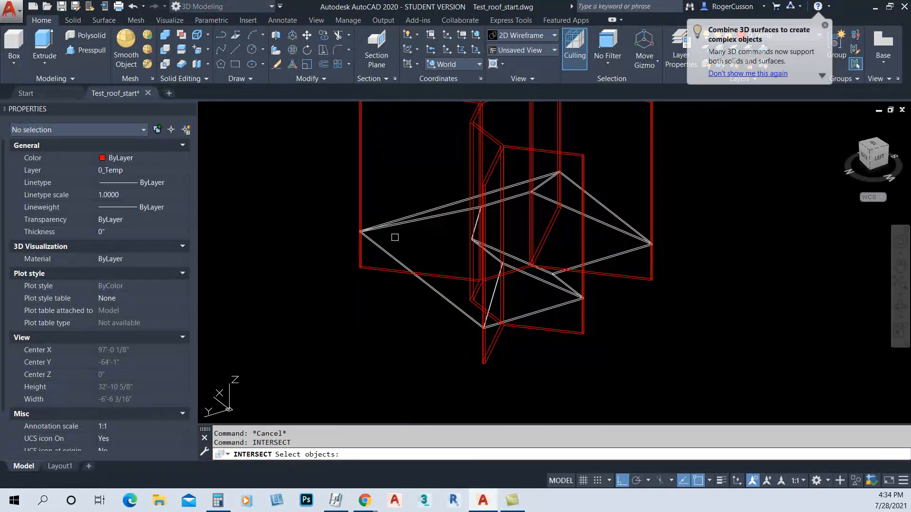
pyautogui.click(375, 235)
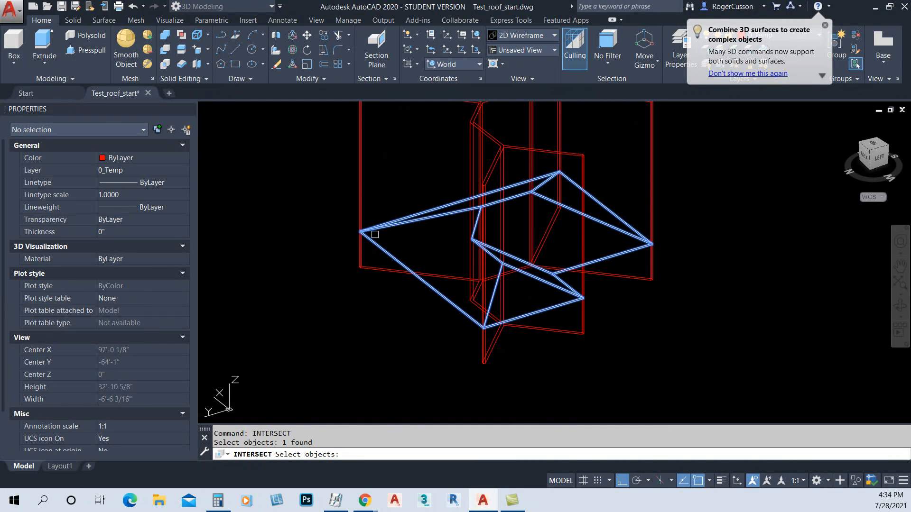
pyautogui.click(366, 269)
pyautogui.press('Return')
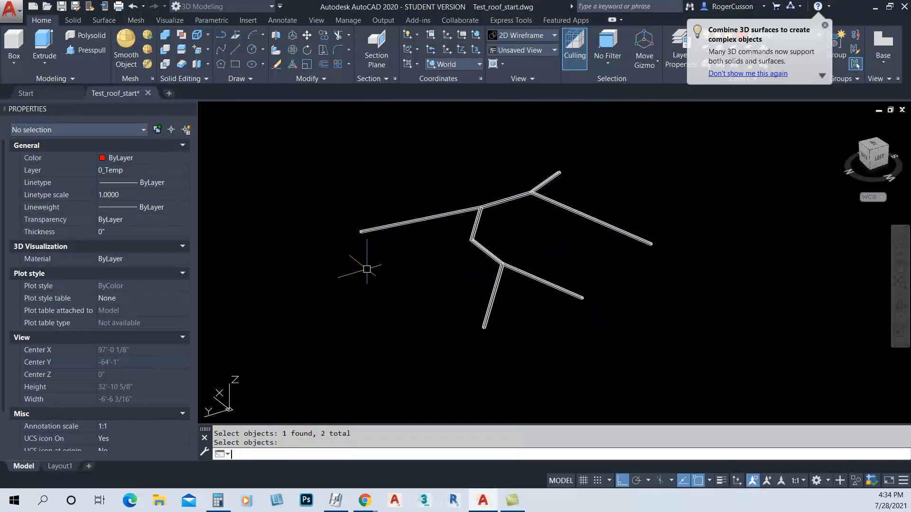
# Move the ridge and hip cap solid by its lower end corner onto the matching top corner of the building's roof.
pyautogui.scroll(-6, 366, 269)
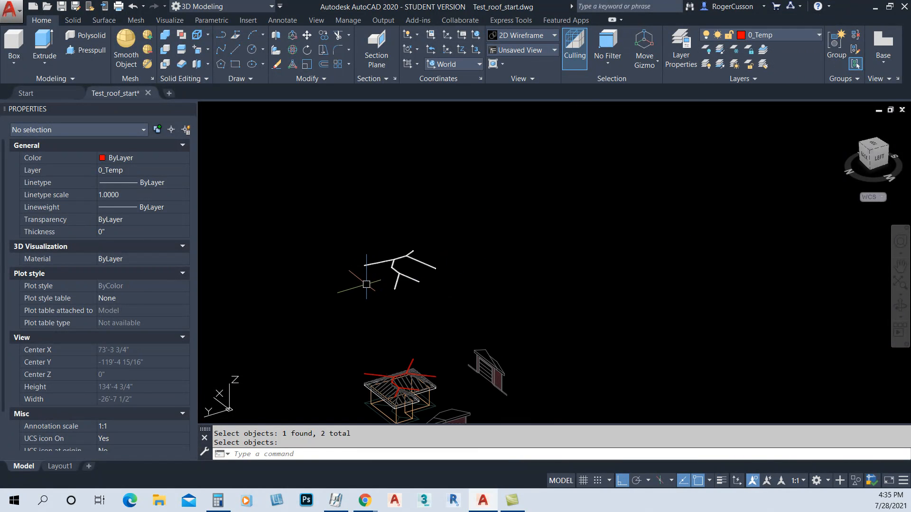
pyautogui.press('Escape')
pyautogui.scroll(5, 363, 263)
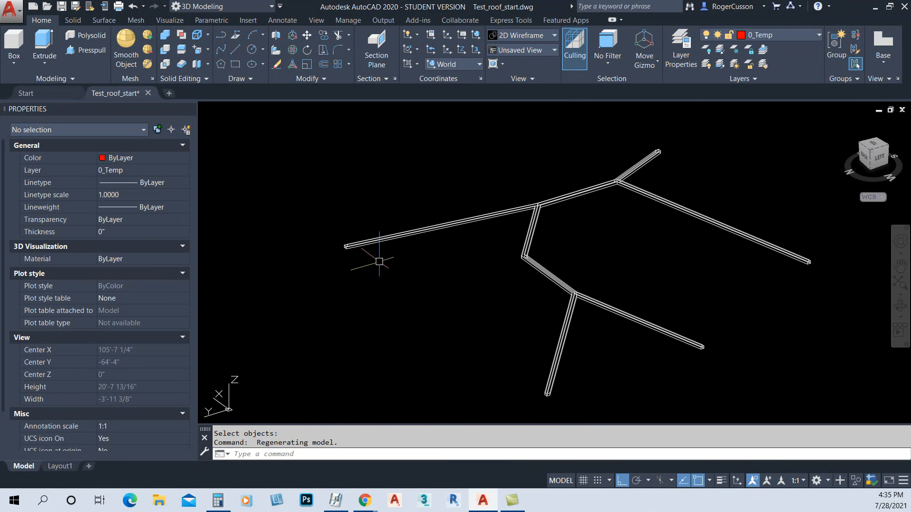
pyautogui.scroll(4, 619, 197)
pyautogui.scroll(-5, 569, 199)
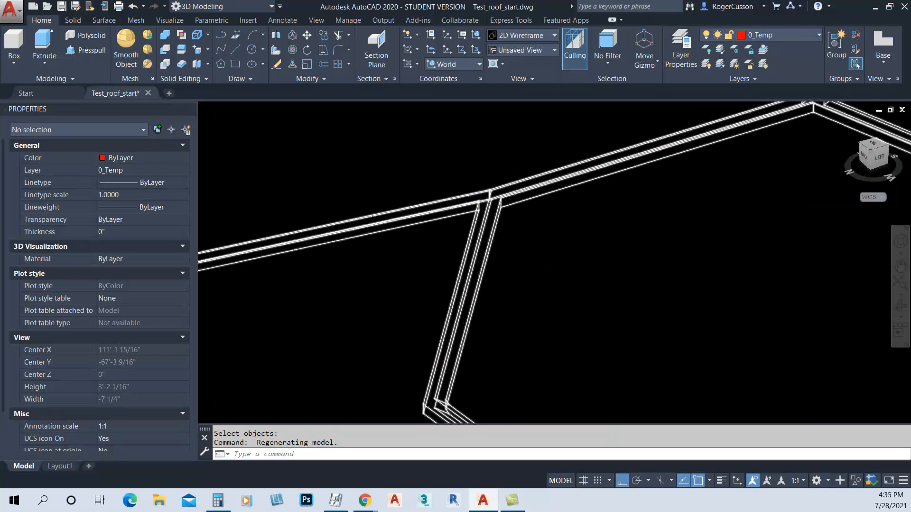
pyautogui.scroll(6, 266, 258)
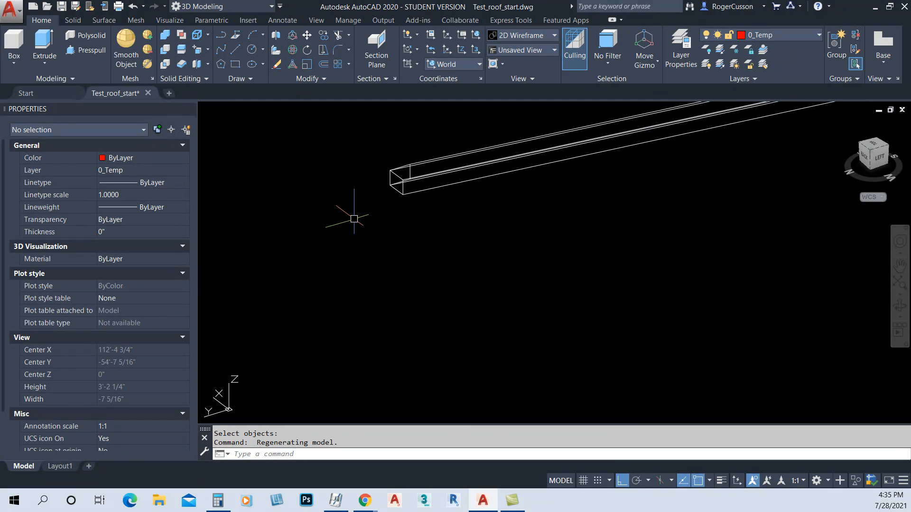
pyautogui.press('Return')
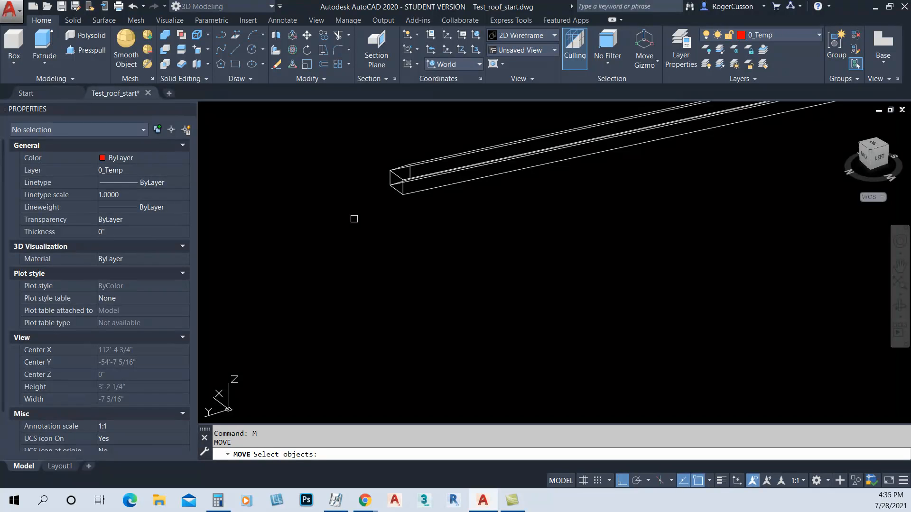
pyautogui.click(396, 189)
pyautogui.press('Return')
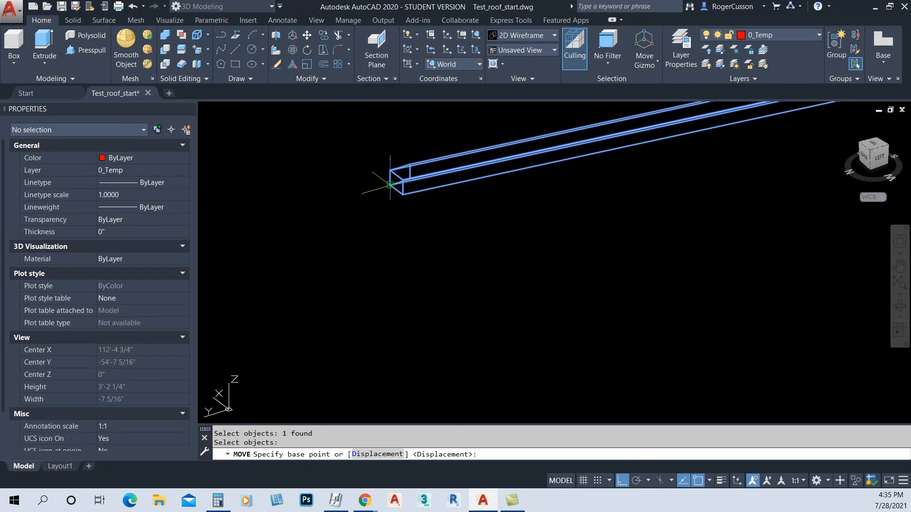
pyautogui.click(390, 170)
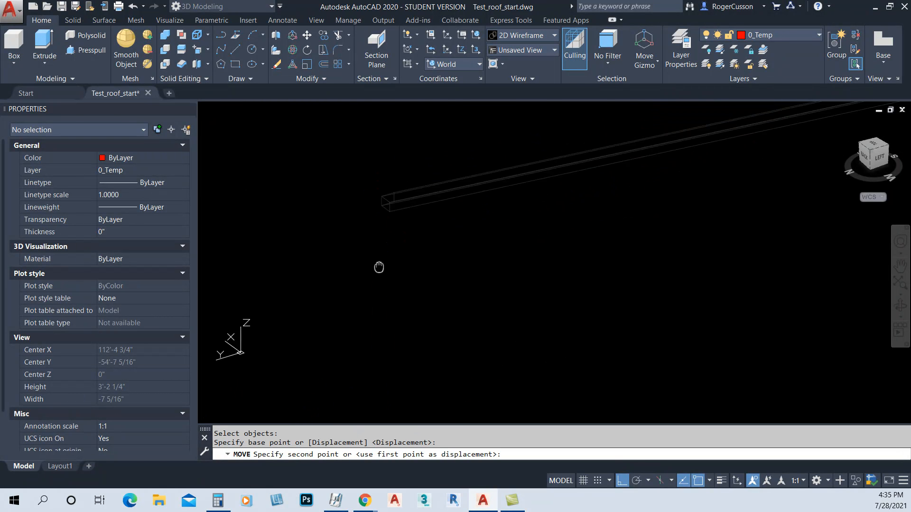
pyautogui.scroll(-5, 376, 315)
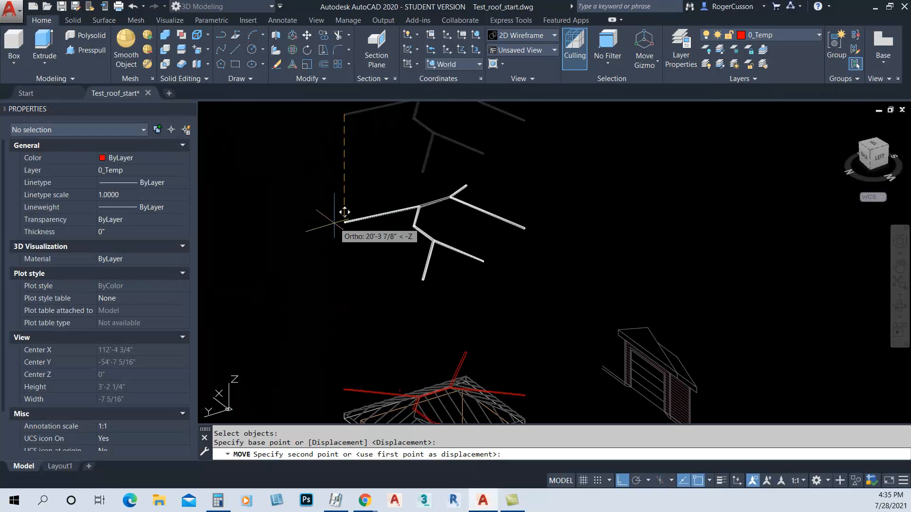
pyautogui.scroll(10, 323, 360)
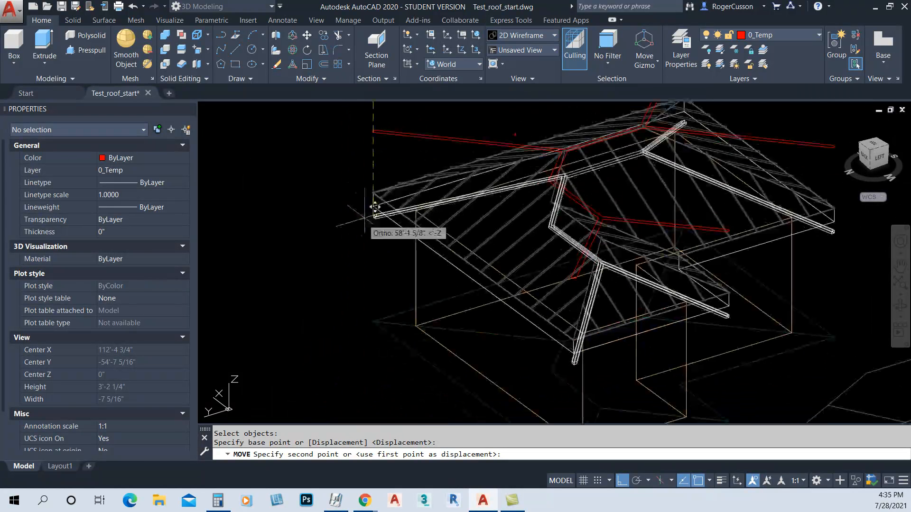
pyautogui.scroll(4, 378, 116)
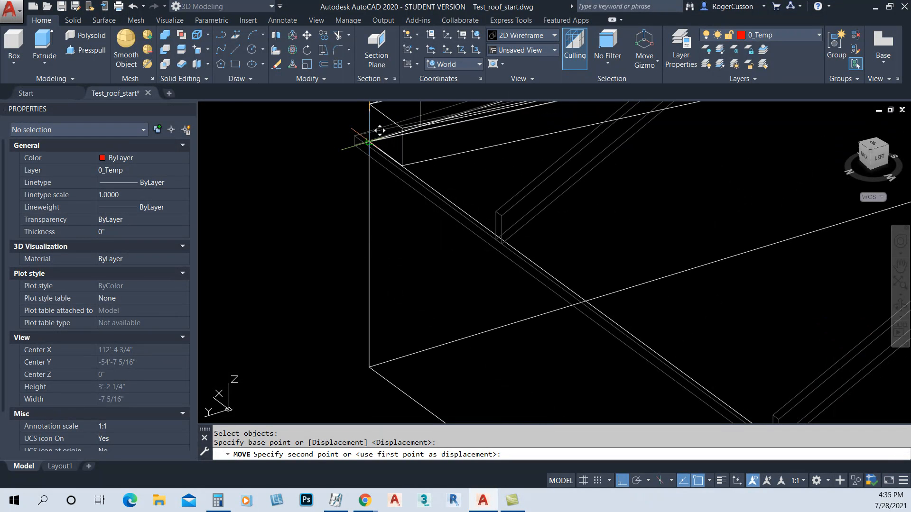
pyautogui.press('Escape')
pyautogui.moveTo(379, 130); pyautogui.dragTo(334, 265, button='middle')
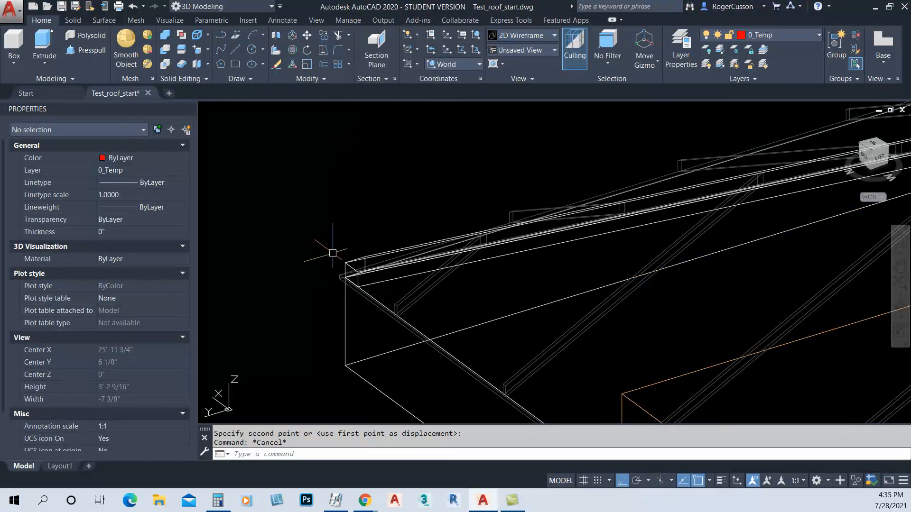
# Move the ridge and hip cap solid straight up 0.5 inch from its place on the roof.
pyautogui.write('m')
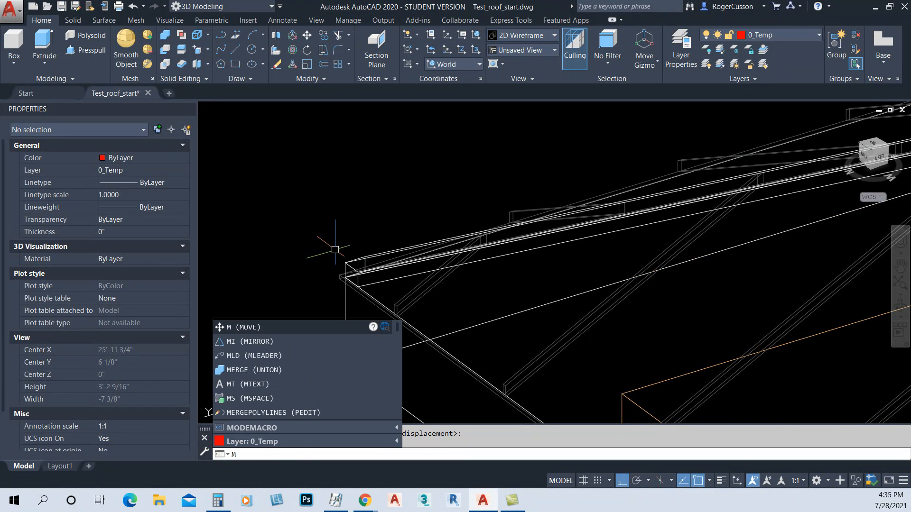
pyautogui.press('Return')
pyautogui.click(338, 261)
pyautogui.press('Return')
pyautogui.click(334, 254)
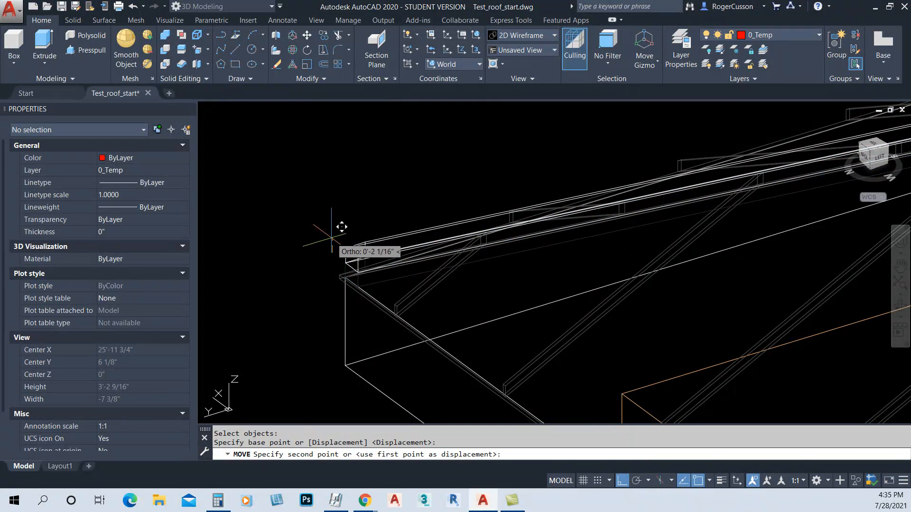
pyautogui.press('Return')
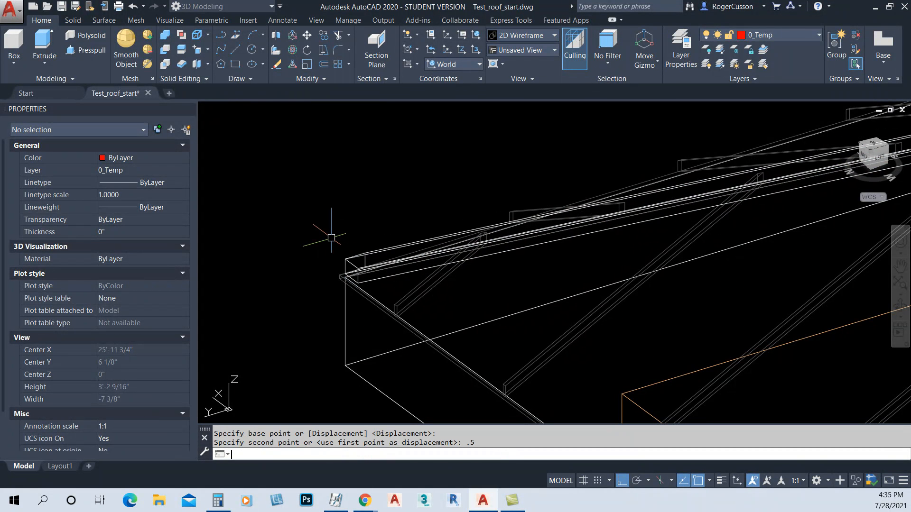
# Apply the Conceptual visual style and examine how the hip cap sits at the roof corners.
pyautogui.scroll(4, 351, 261)
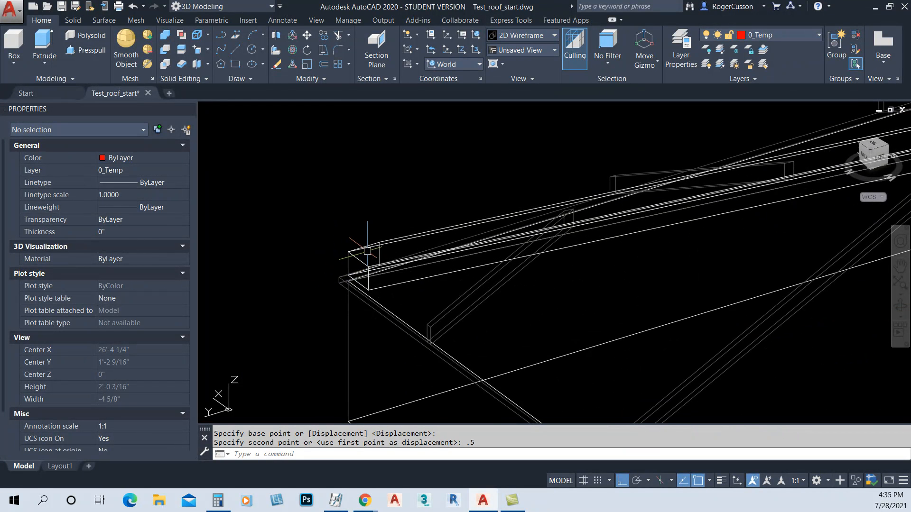
pyautogui.click(555, 37)
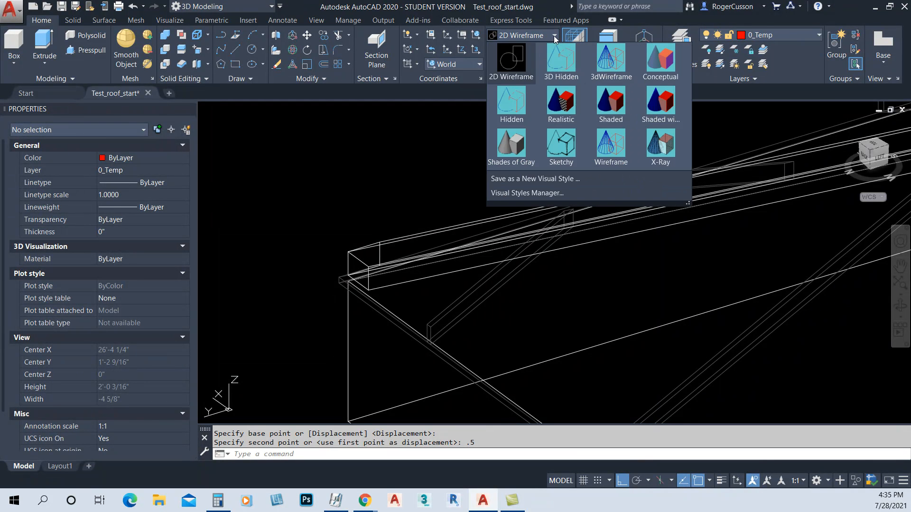
pyautogui.click(670, 66)
pyautogui.scroll(-3, 450, 225)
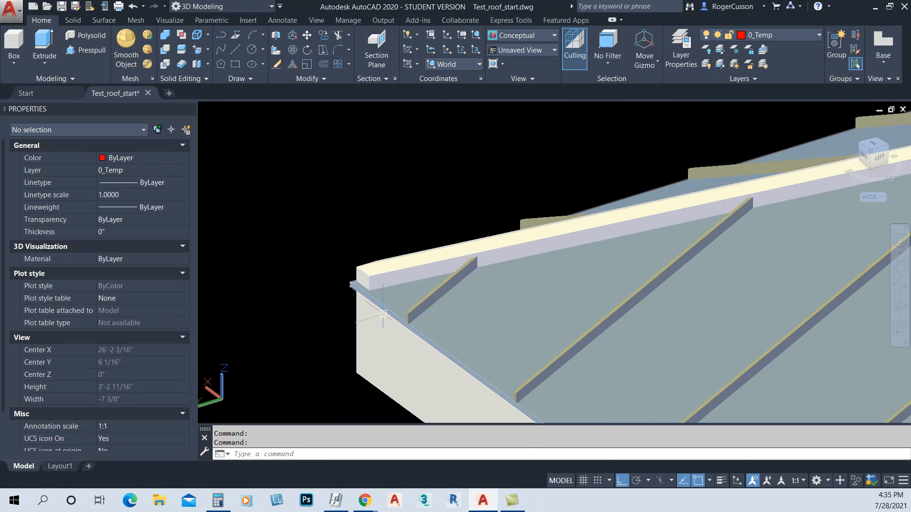
pyautogui.keyDown('shift'); pyautogui.moveTo(378, 311); pyautogui.dragTo(393, 227, button='middle'); pyautogui.keyUp('shift')
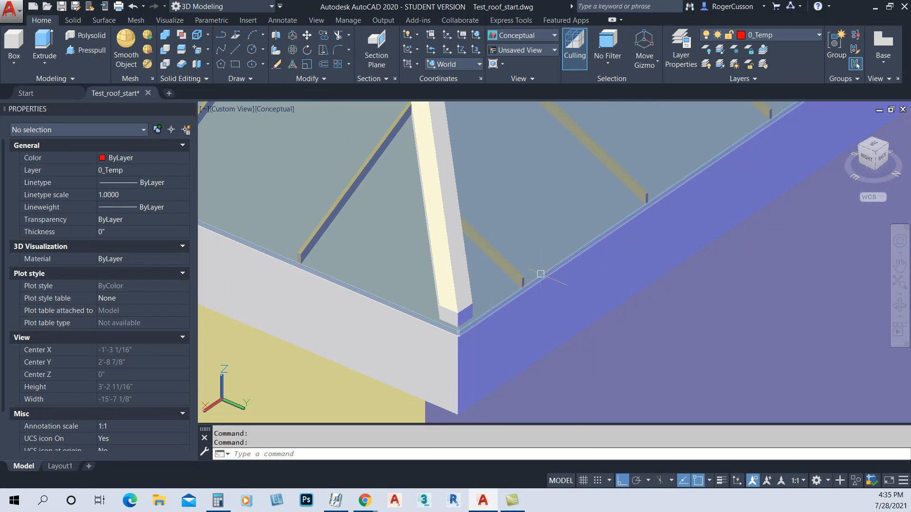
# Move the end face on the purple wall side of the hip cap out to the roof's corner point.
pyautogui.scroll(6, 462, 318)
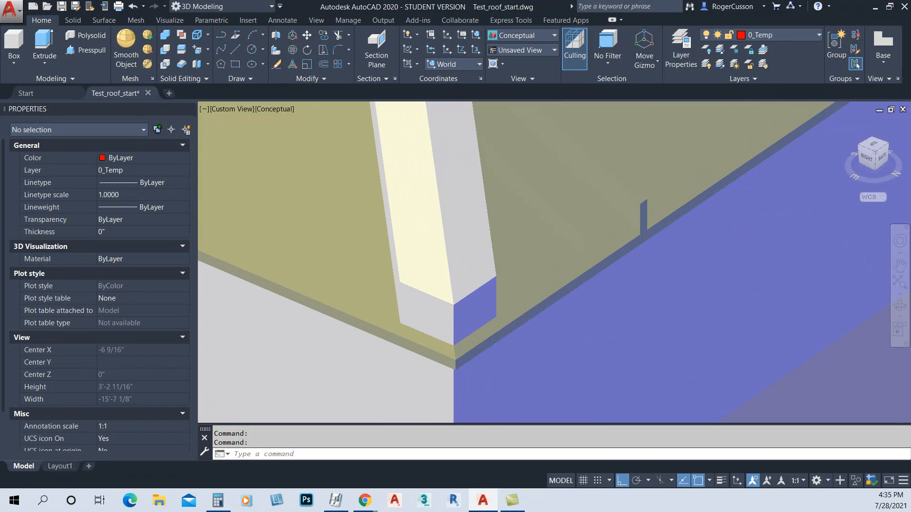
pyautogui.scroll(-6, 472, 322)
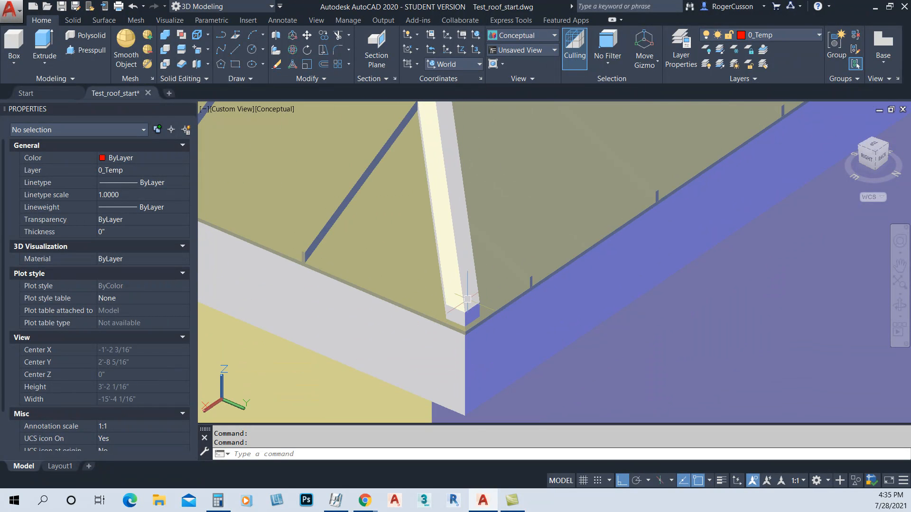
pyautogui.scroll(3, 470, 319)
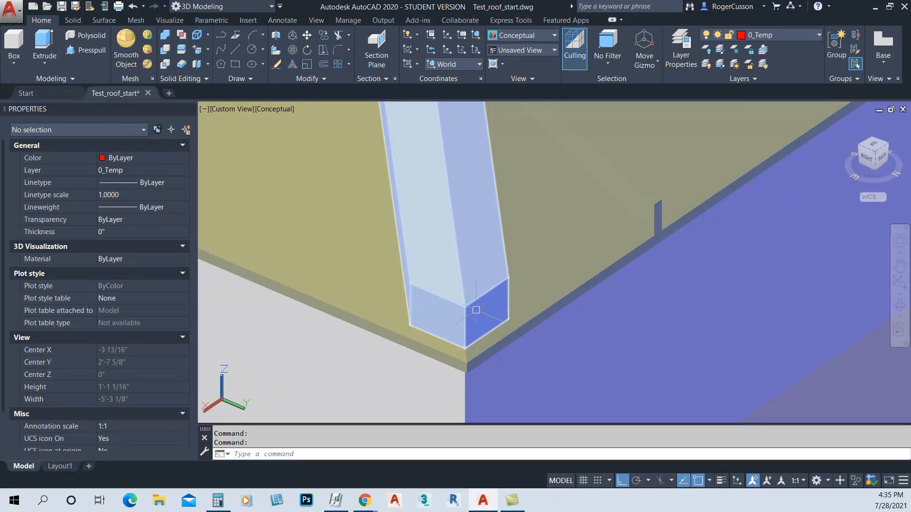
pyautogui.click(199, 50)
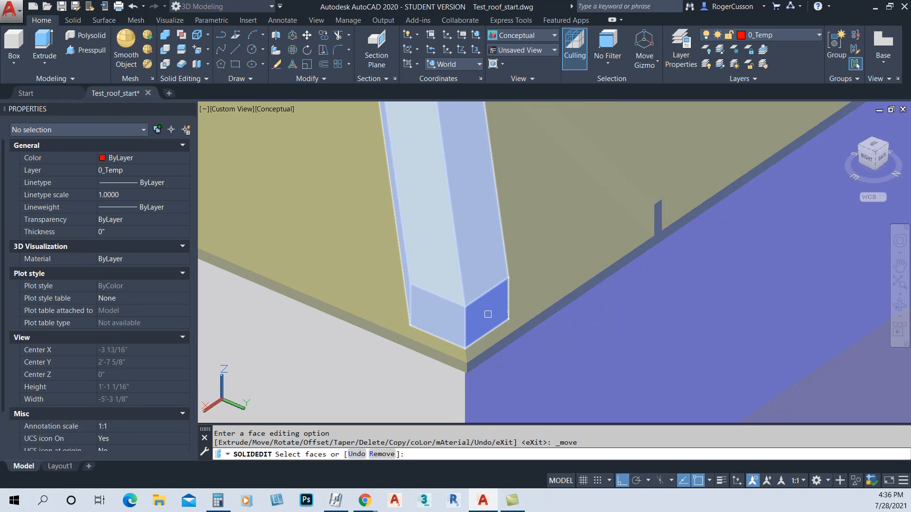
pyautogui.click(488, 314)
pyautogui.press('Return')
pyautogui.click(463, 349)
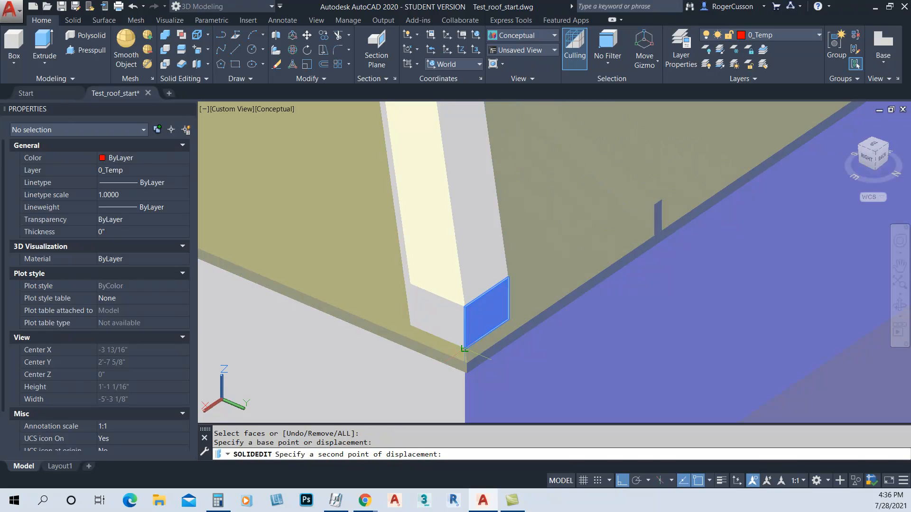
pyautogui.click(467, 363)
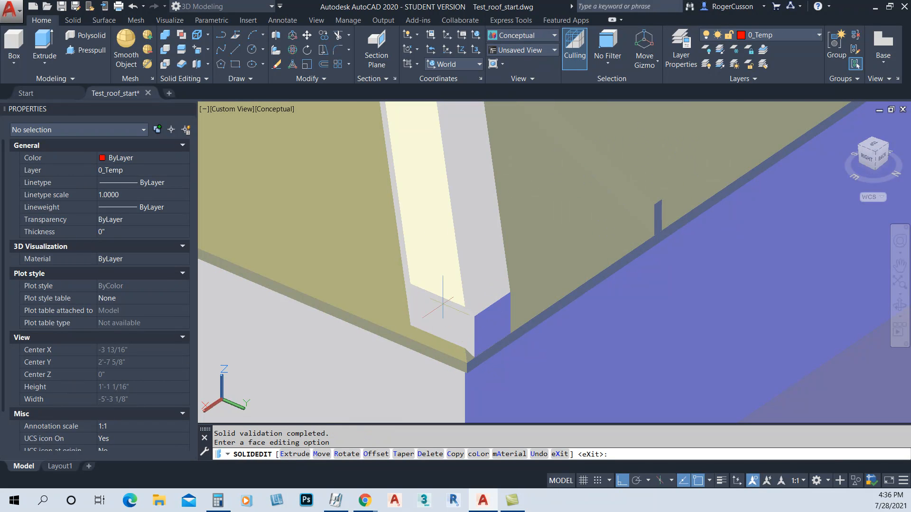
# Move the adjacent end face of the same hip cap from its lower outer corner to the roof's corner point.
pyautogui.click(198, 50)
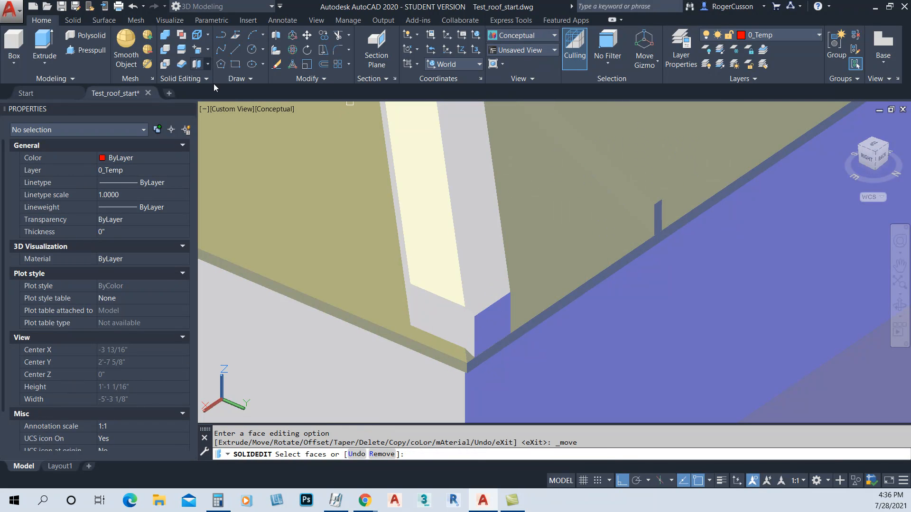
pyautogui.click(434, 318)
pyautogui.press('Return')
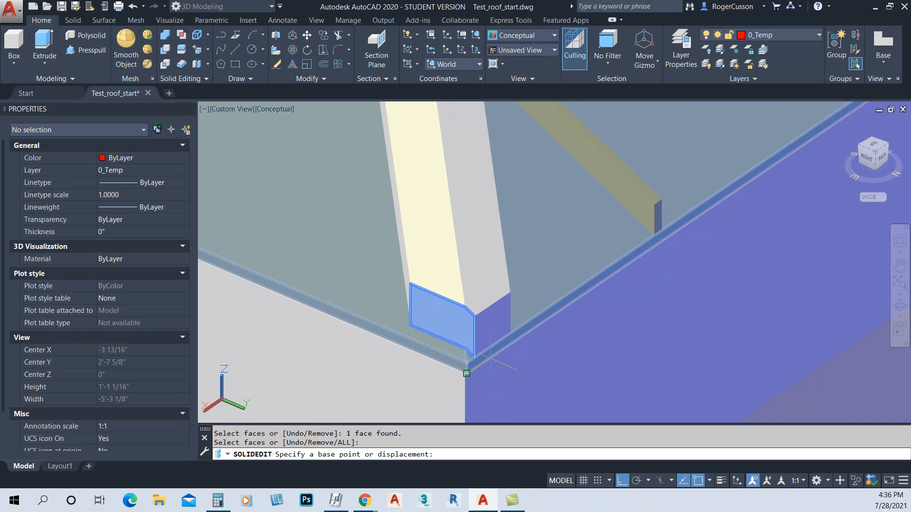
pyautogui.click(474, 358)
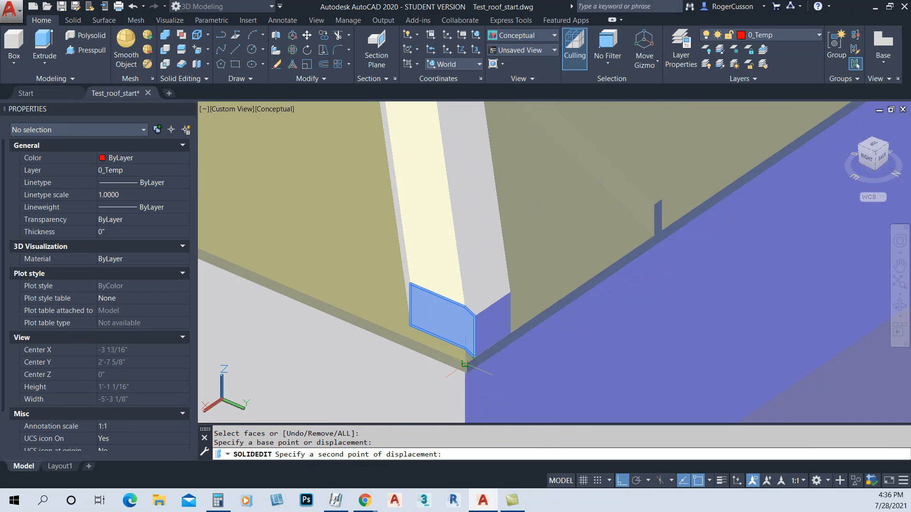
pyautogui.scroll(5, 465, 364)
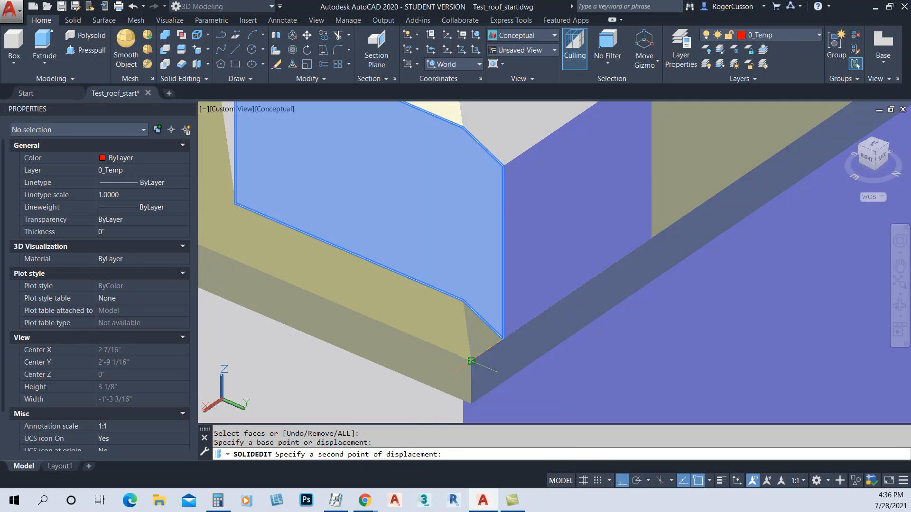
pyautogui.click(471, 361)
pyautogui.scroll(-6, 476, 355)
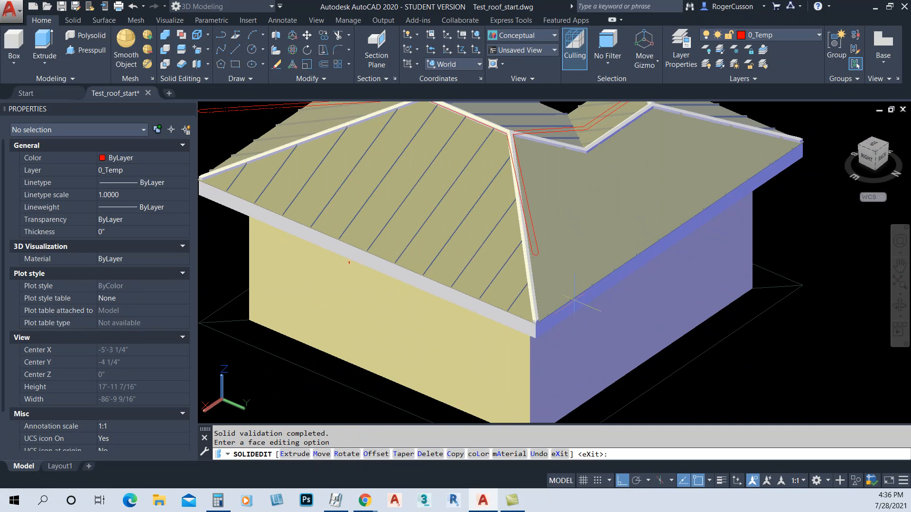
# Move the hip cap's end face at the back corner of the building out to the roof corner.
pyautogui.keyDown('shift'); pyautogui.moveTo(349, 262); pyautogui.dragTo(655, 284, button='middle'); pyautogui.keyUp('shift')
pyautogui.scroll(-3, 531, 256)
pyautogui.scroll(8, 567, 257)
pyautogui.scroll(-5, 565, 259)
pyautogui.scroll(3, 565, 259)
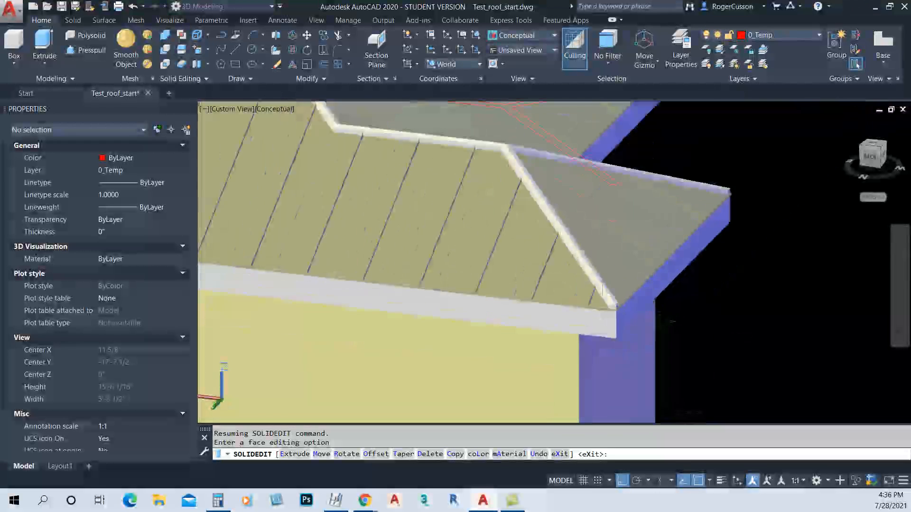
pyautogui.scroll(5, 631, 306)
pyautogui.scroll(4, 631, 304)
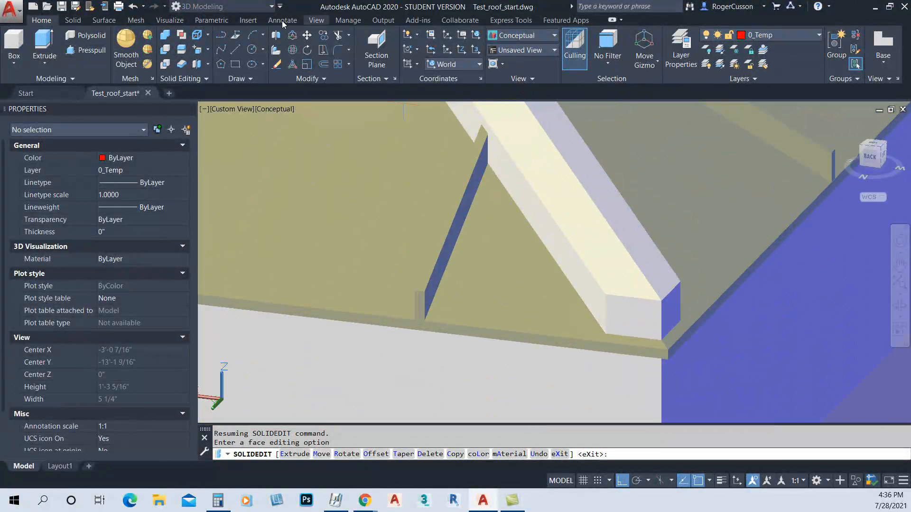
pyautogui.click(198, 51)
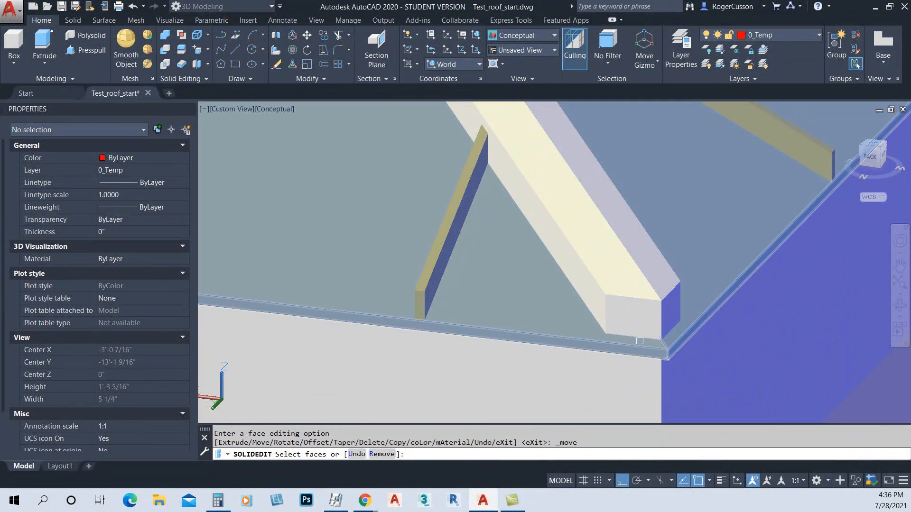
pyautogui.scroll(5, 646, 328)
pyautogui.click(646, 328)
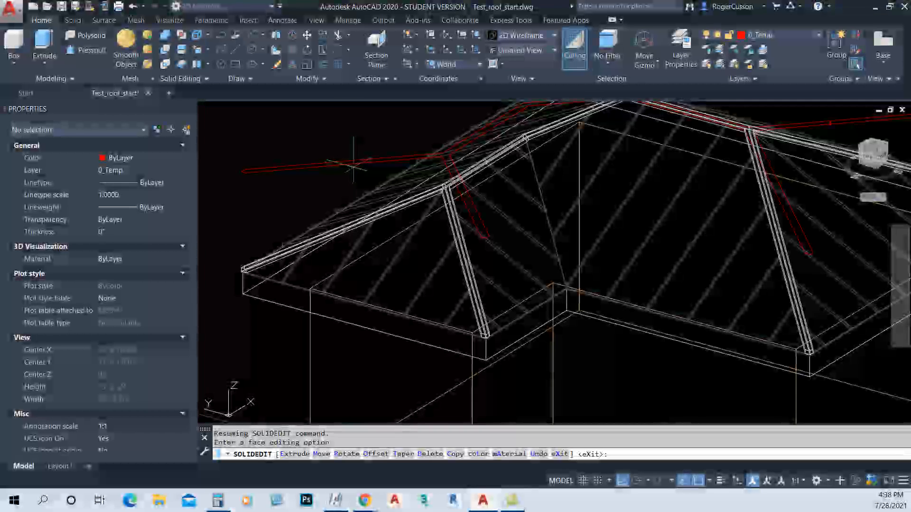
pyautogui.press('Escape')
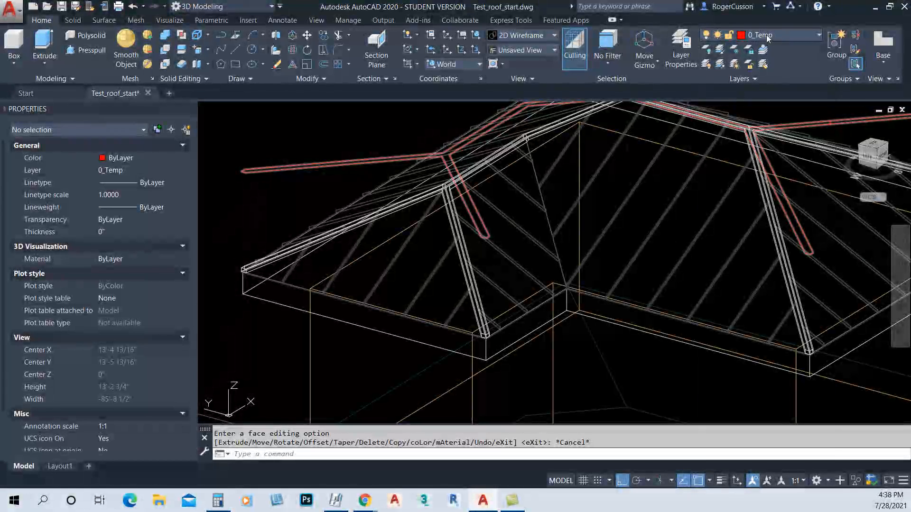
# Make Ext Balcony Concrete the current layer and turn off the 0_Temp layer of the red ridge and hip outline.
pyautogui.click(767, 36)
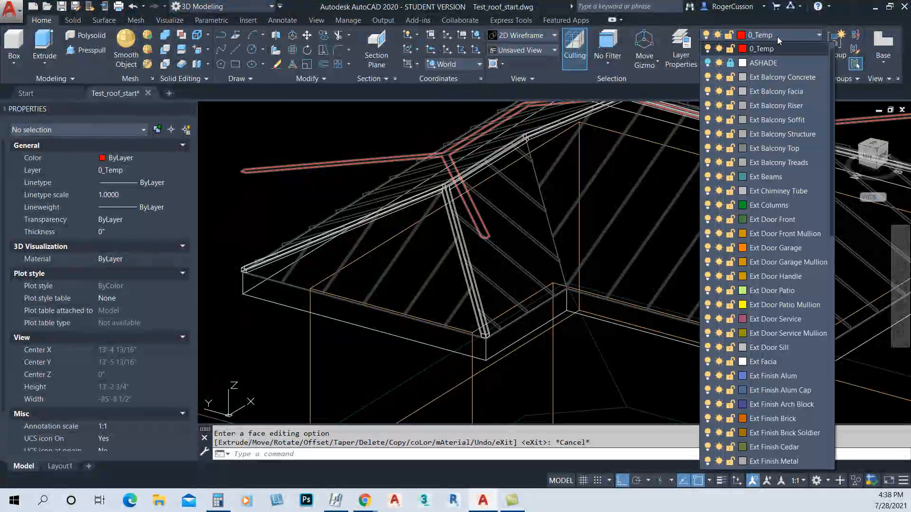
pyautogui.click(763, 77)
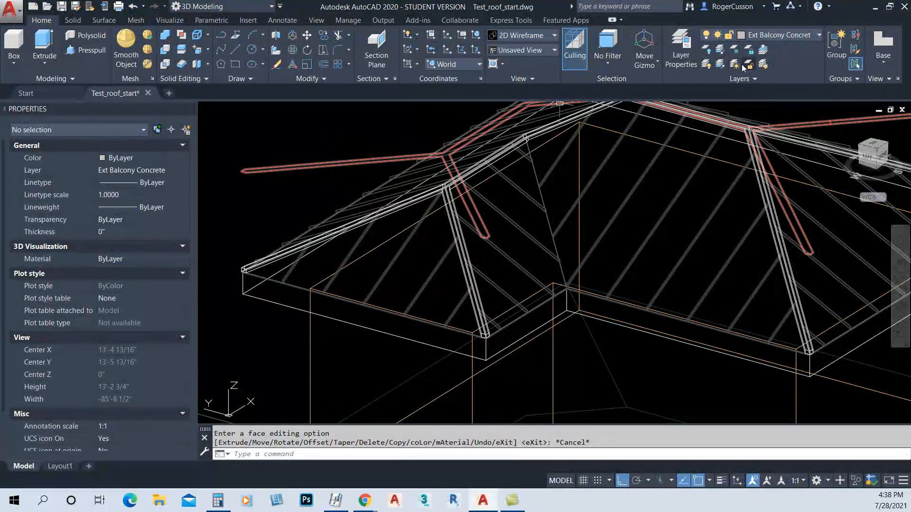
pyautogui.click(720, 63)
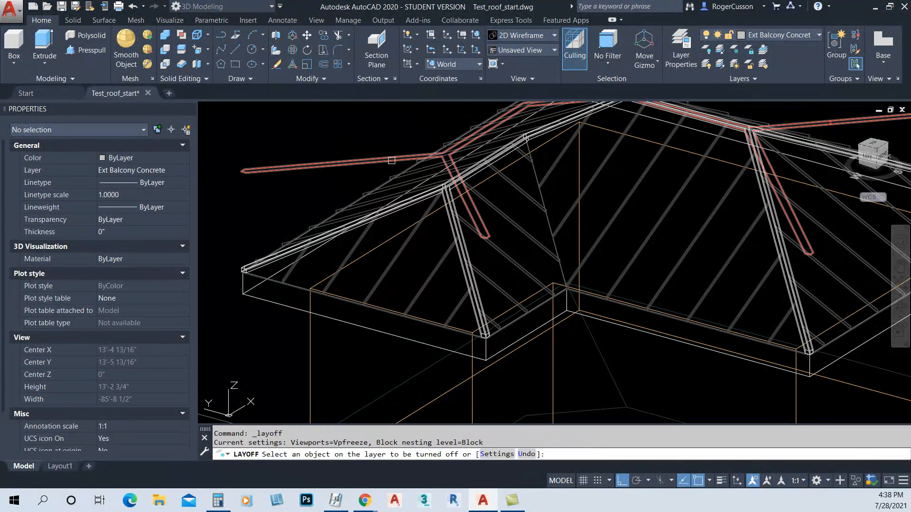
pyautogui.click(380, 160)
pyautogui.scroll(-4, 406, 180)
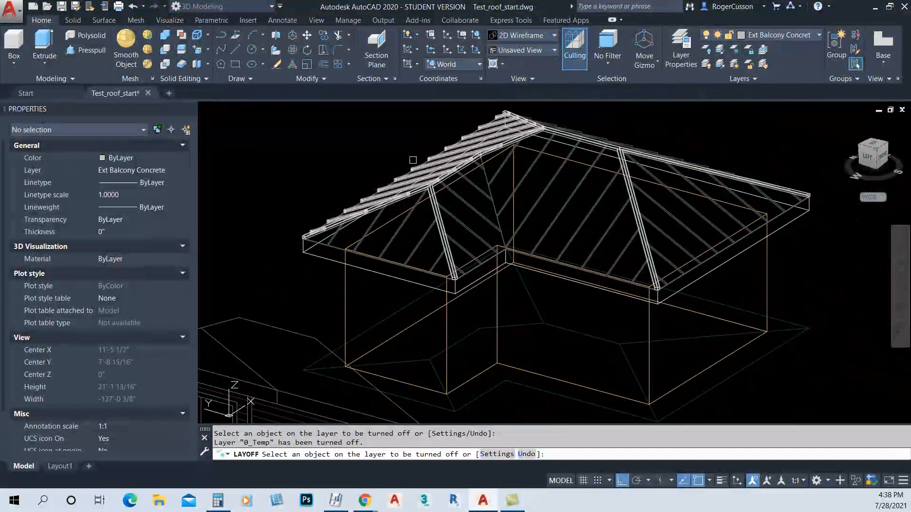
# Shade the building with the Conceptual visual style and check the hip cap's end at the outer roof corner.
pyautogui.click(553, 34)
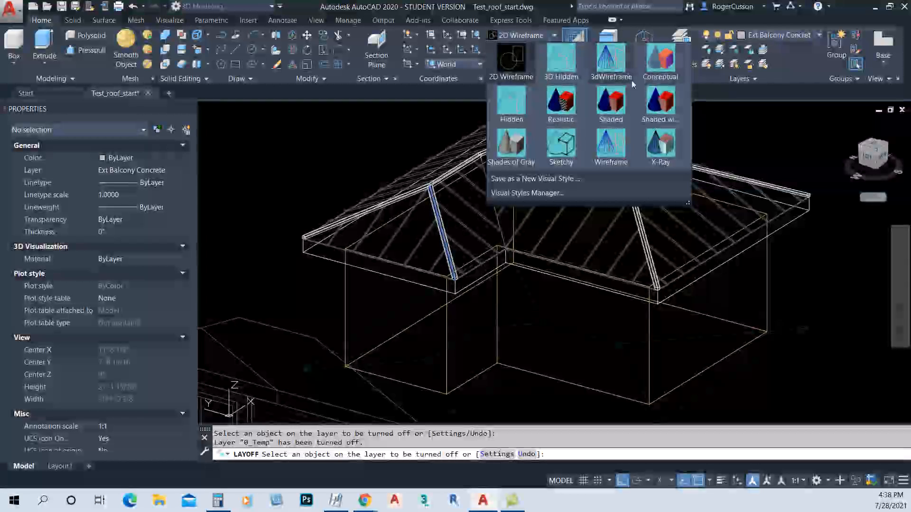
pyautogui.click(661, 61)
pyautogui.scroll(6, 375, 223)
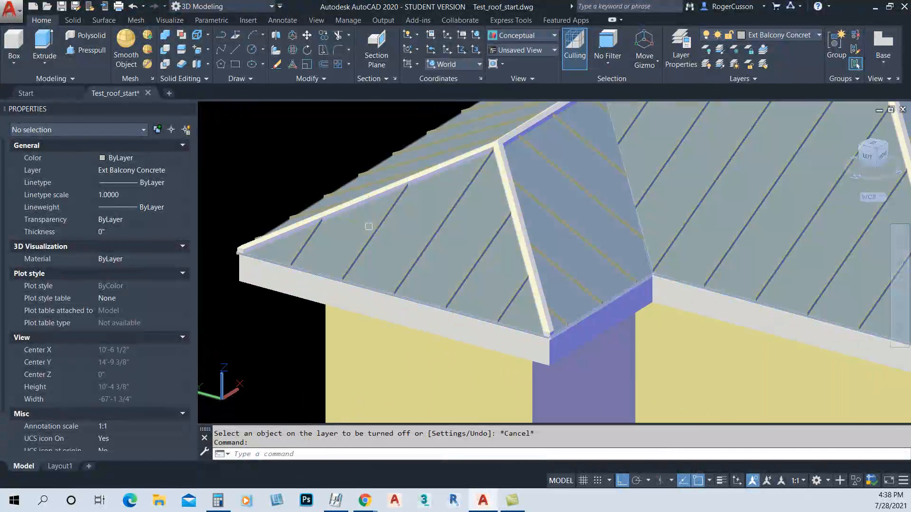
pyautogui.scroll(4, 390, 258)
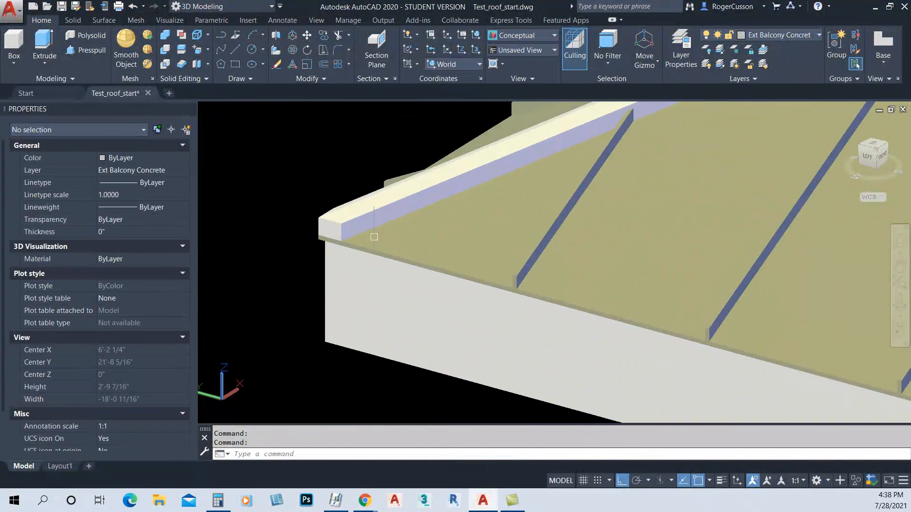
# Assign the ridge and hip cap solid to the Ext Metal layer.
pyautogui.click(380, 218)
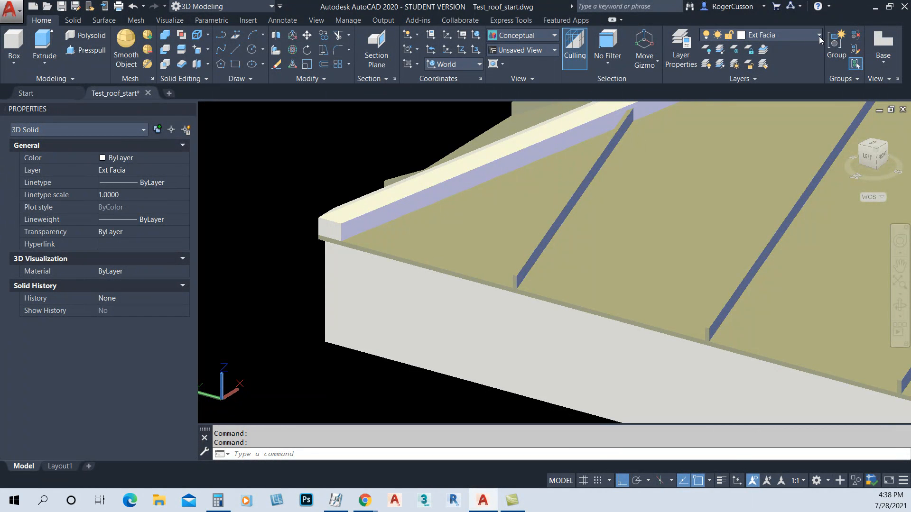
pyautogui.press('Escape')
pyautogui.press('Escape')
pyautogui.click(366, 202)
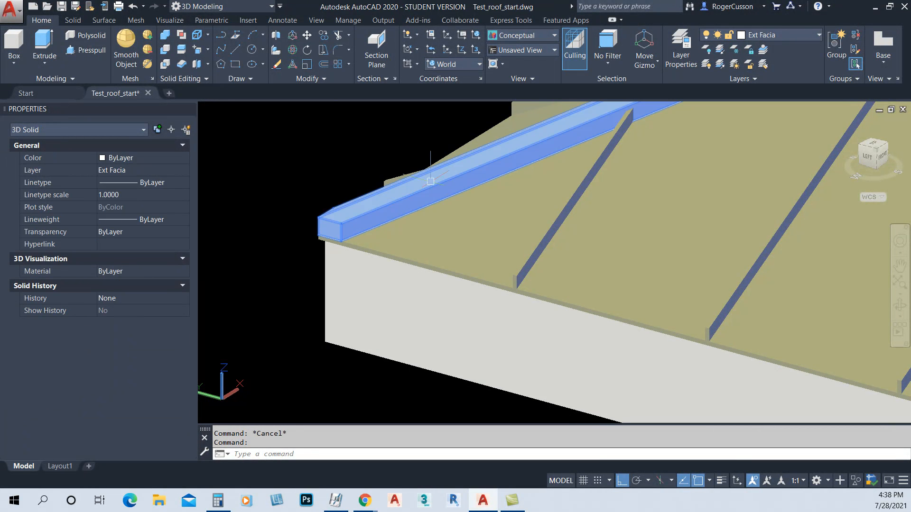
pyautogui.click(784, 37)
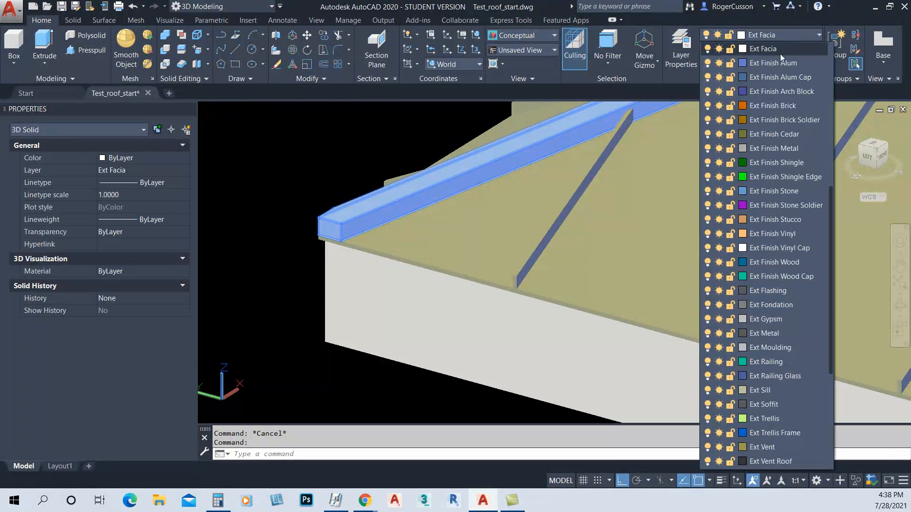
pyautogui.click(766, 333)
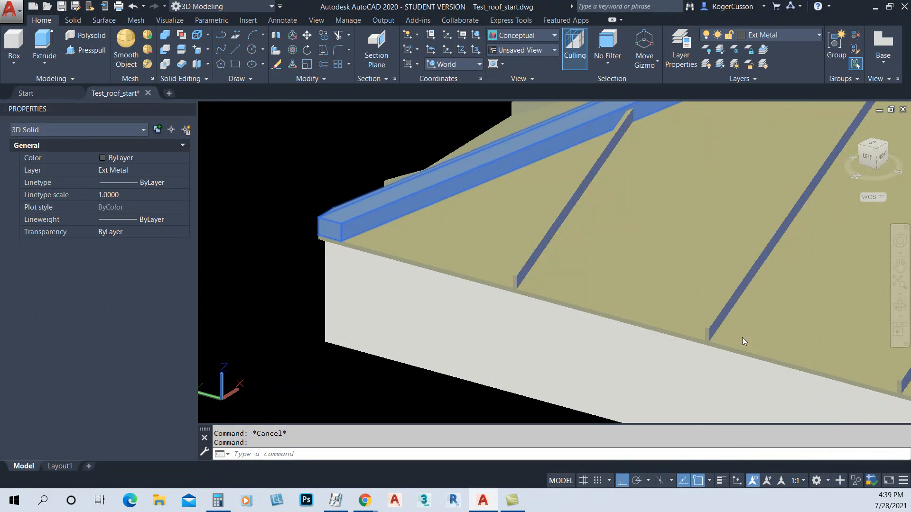
pyautogui.scroll(-10, 580, 298)
pyautogui.press('Escape')
# Examine the finished metal roof with its ridge and hip caps from several sides, checking the corners up close.
pyautogui.scroll(-4, 579, 297)
pyautogui.moveTo(601, 301); pyautogui.dragTo(434, 297, button='middle')
pyautogui.scroll(-2, 434, 298)
pyautogui.keyDown('shift'); pyautogui.moveTo(550, 327); pyautogui.dragTo(509, 322, button='middle'); pyautogui.keyUp('shift')
pyautogui.scroll(9, 495, 256)
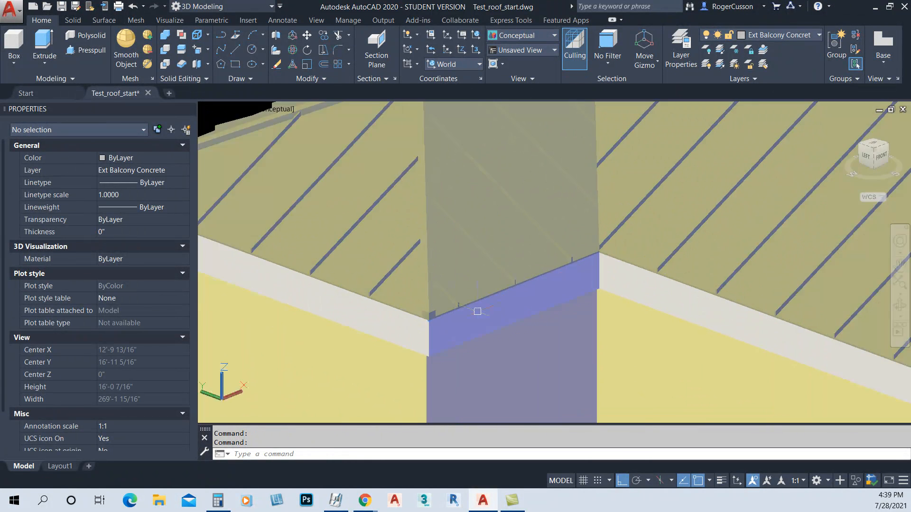
pyautogui.scroll(8, 402, 301)
pyautogui.scroll(-8, 408, 310)
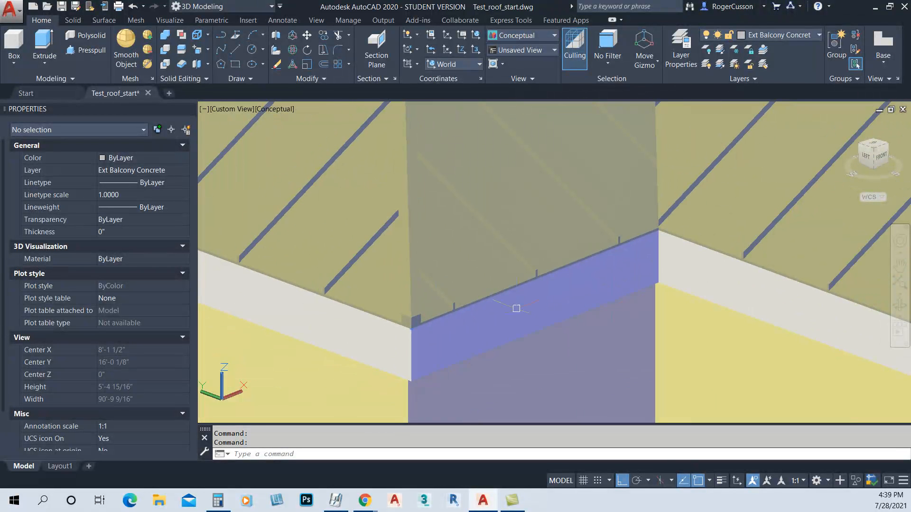
pyautogui.scroll(-6, 603, 297)
pyautogui.scroll(6, 646, 282)
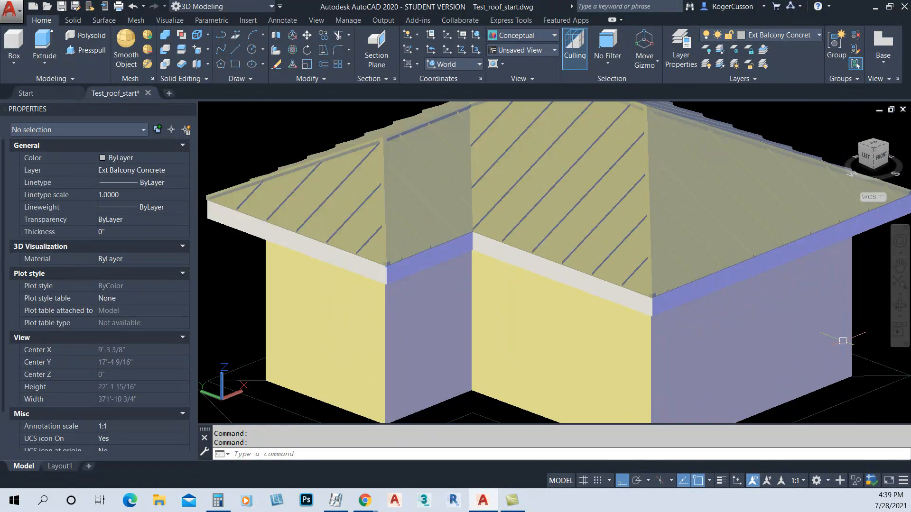
pyautogui.scroll(6, 645, 282)
pyautogui.keyDown('shift'); pyautogui.moveTo(643, 281); pyautogui.dragTo(598, 256); pyautogui.keyUp('shift')
pyautogui.scroll(-5, 599, 255)
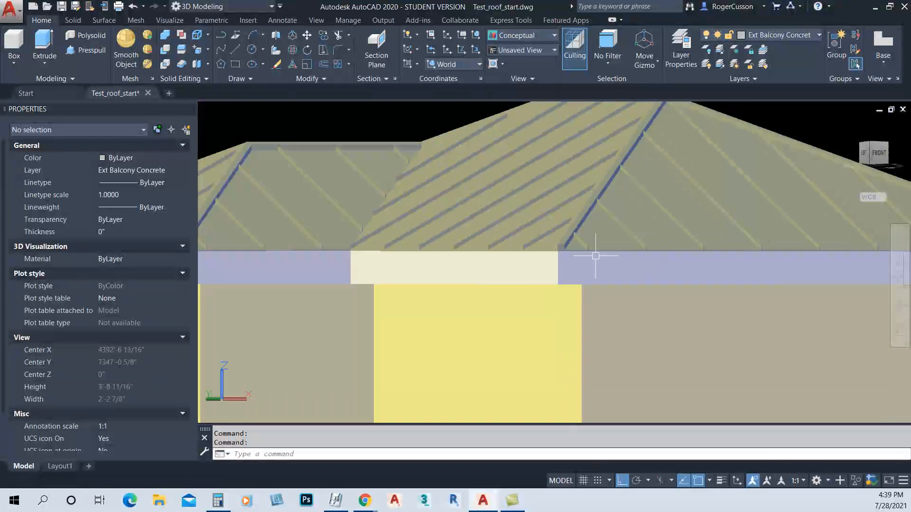
pyautogui.keyDown('shift'); pyautogui.moveTo(588, 249); pyautogui.dragTo(619, 297, button='middle'); pyautogui.keyUp('shift')
pyautogui.scroll(-3, 593, 266)
pyautogui.click(602, 291)
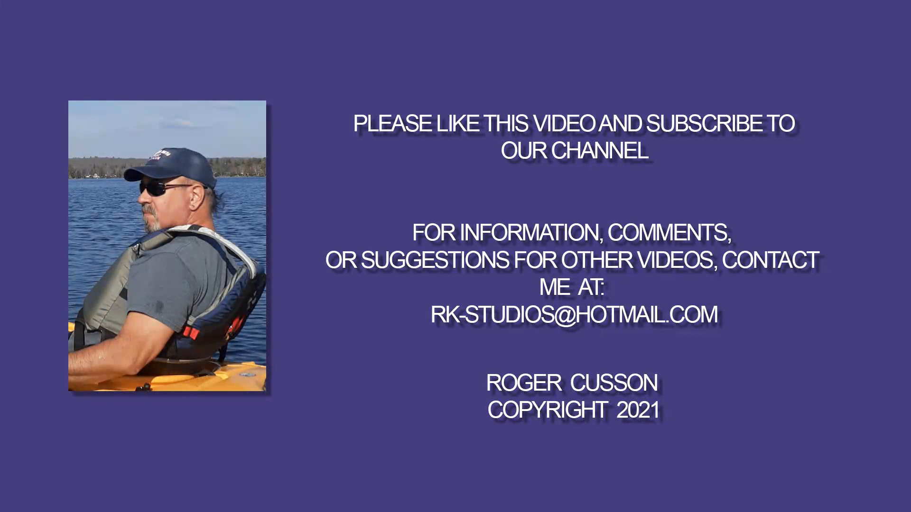